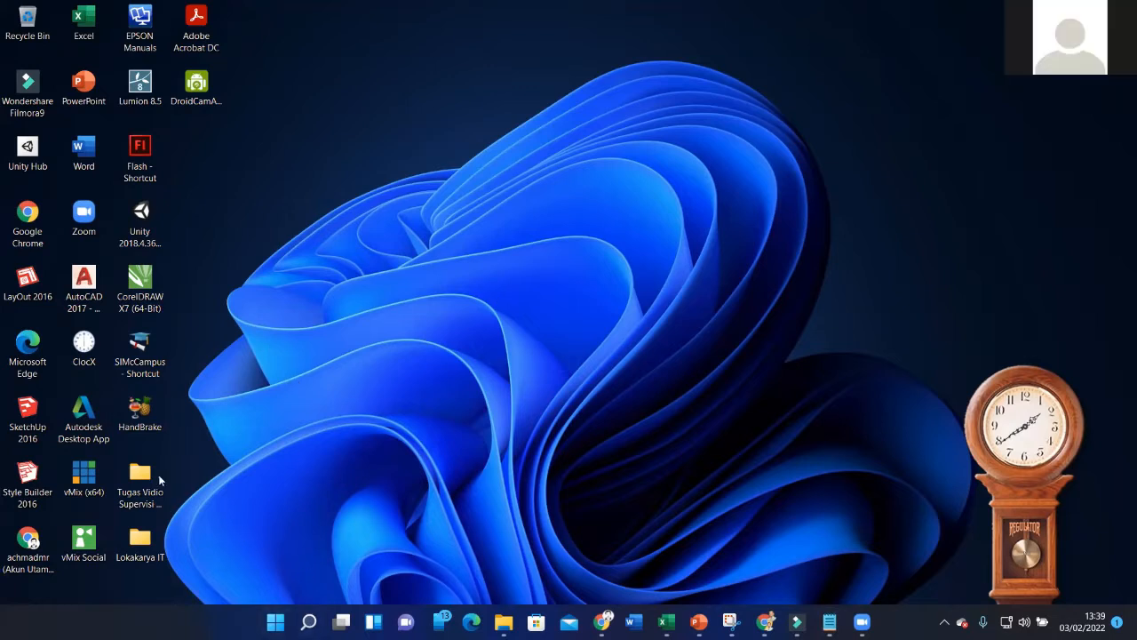
# Launch SketchUp 2016 from the desktop.
pyautogui.doubleClick(31, 410)
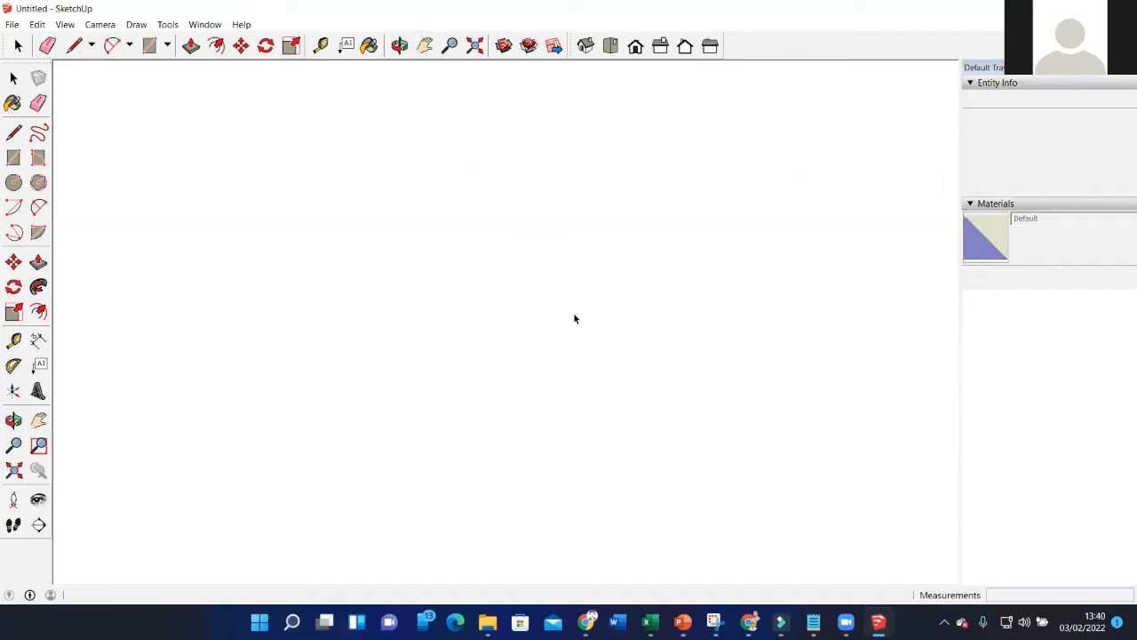
# Examine the default standing figure and the axes around it up close and from farther away.
pyautogui.scroll(5, 391, 342)
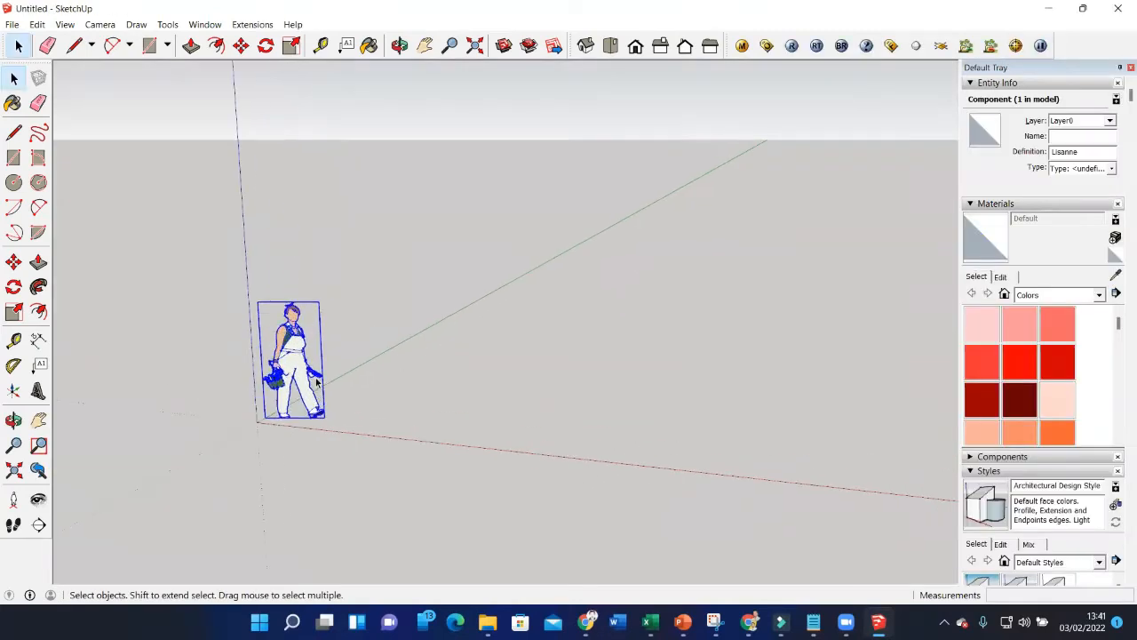
pyautogui.scroll(4, 258, 300)
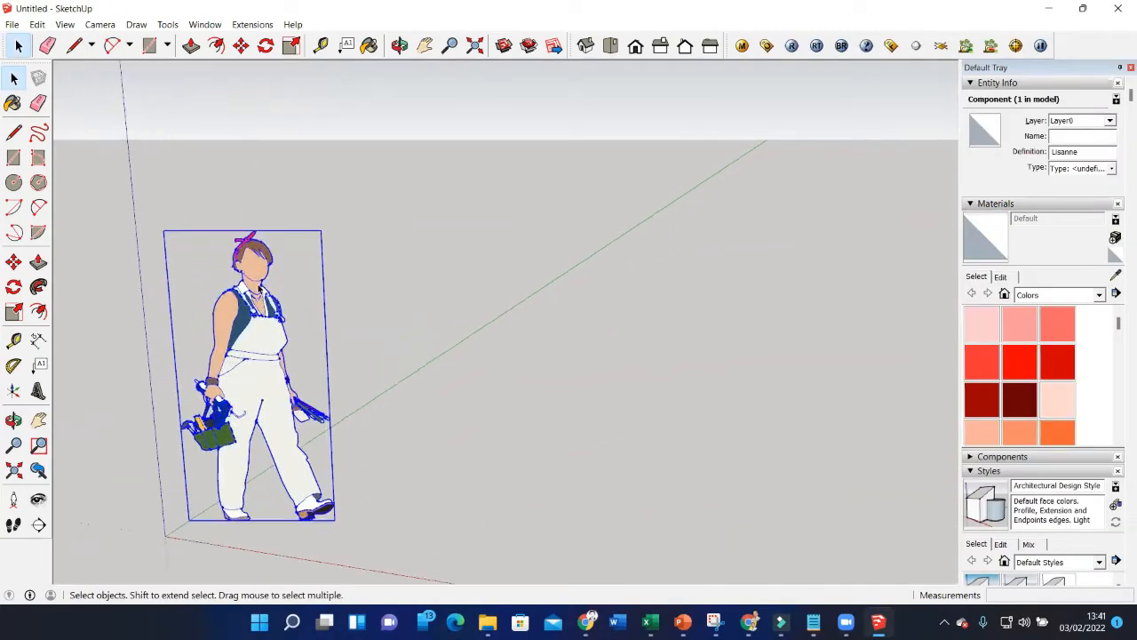
pyautogui.scroll(-5, 259, 294)
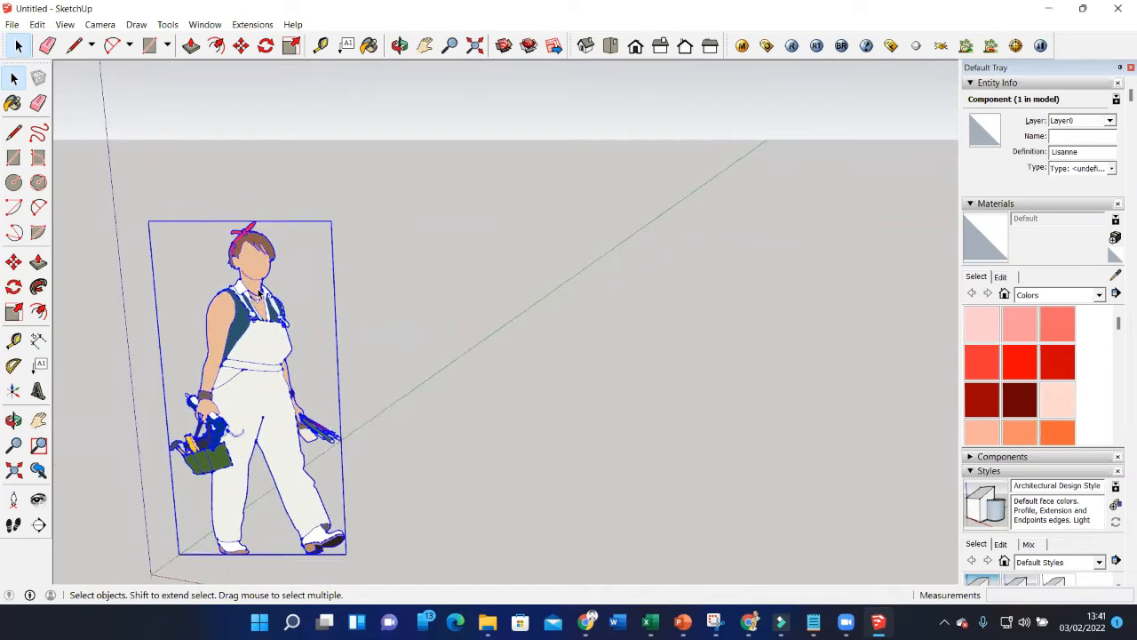
pyautogui.scroll(2, 259, 293)
pyautogui.scroll(-1, 260, 292)
pyautogui.scroll(3, 258, 293)
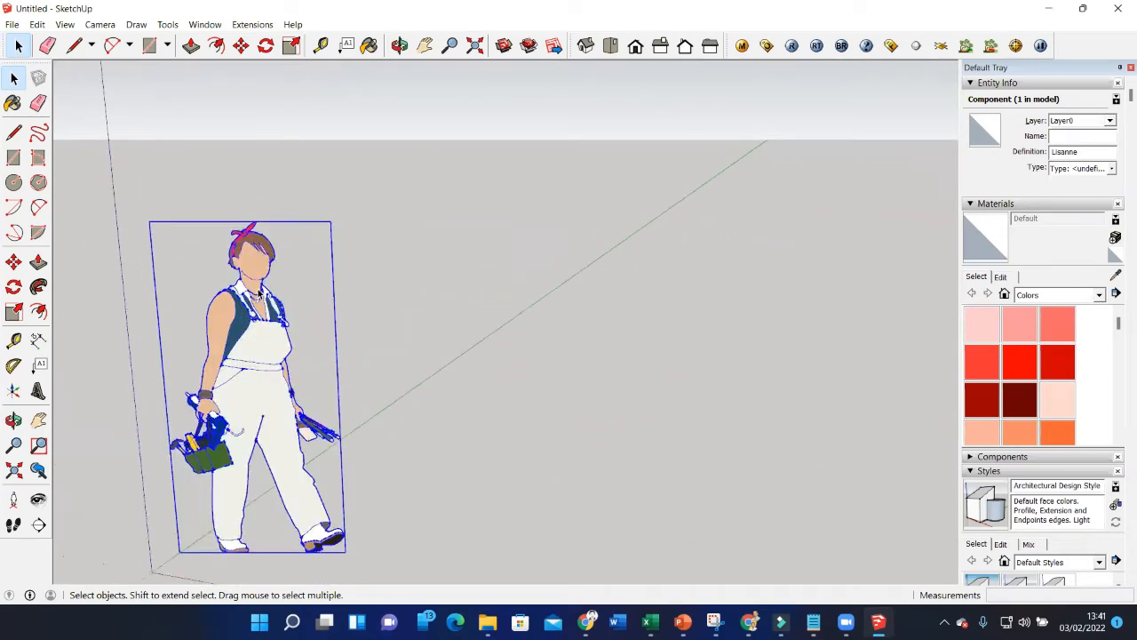
pyautogui.scroll(-3, 259, 293)
pyautogui.scroll(2, 259, 294)
pyautogui.scroll(-3, 259, 293)
pyautogui.scroll(2, 258, 293)
pyautogui.scroll(-2, 258, 293)
pyautogui.click(345, 260)
pyautogui.scroll(2, 267, 373)
pyautogui.click(264, 304)
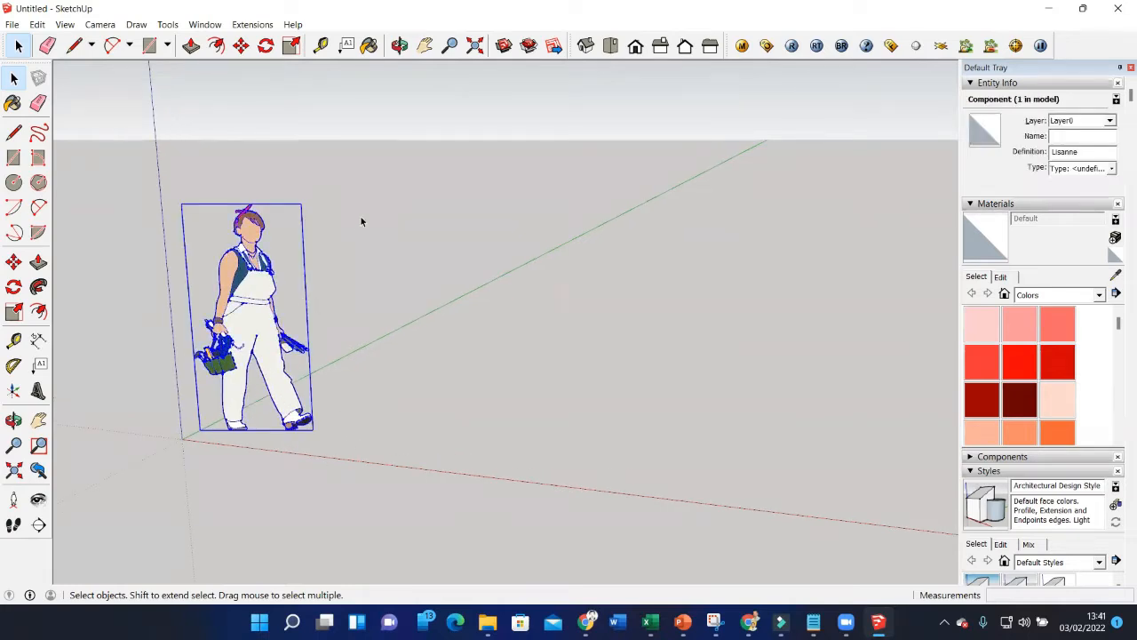
pyautogui.scroll(-2, 361, 247)
pyautogui.scroll(-3, 405, 182)
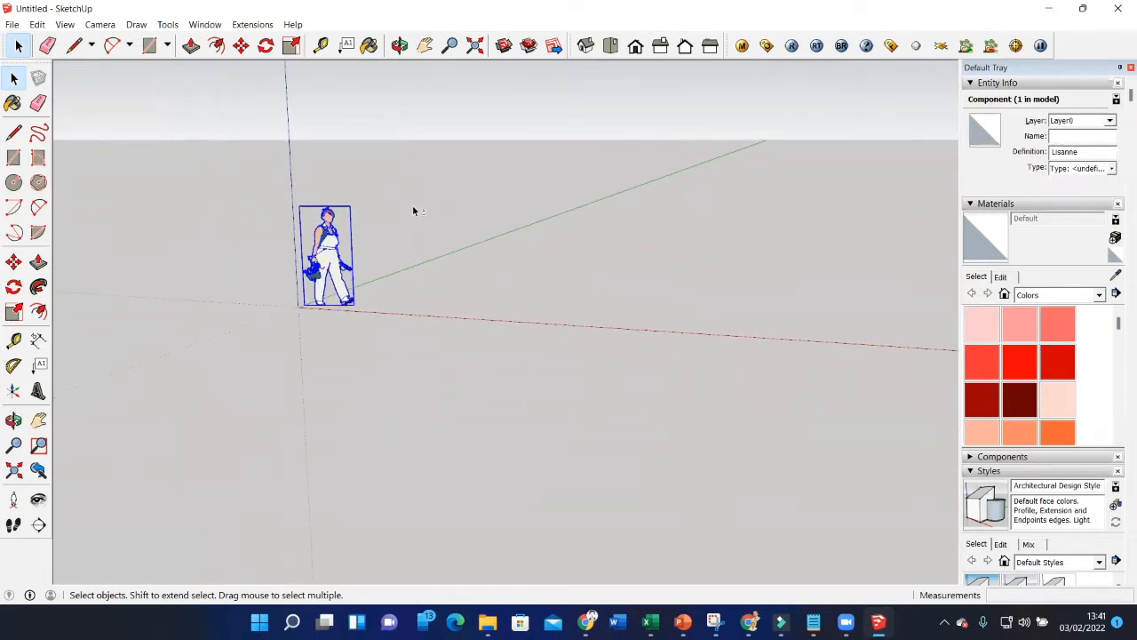
pyautogui.scroll(3, 266, 424)
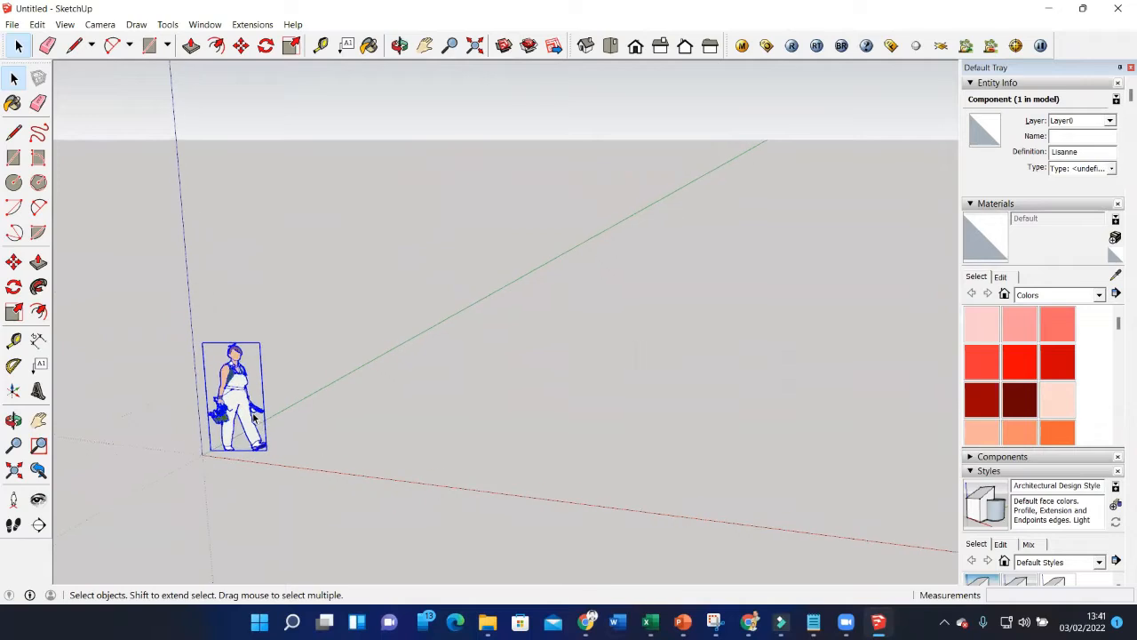
pyautogui.click(347, 283)
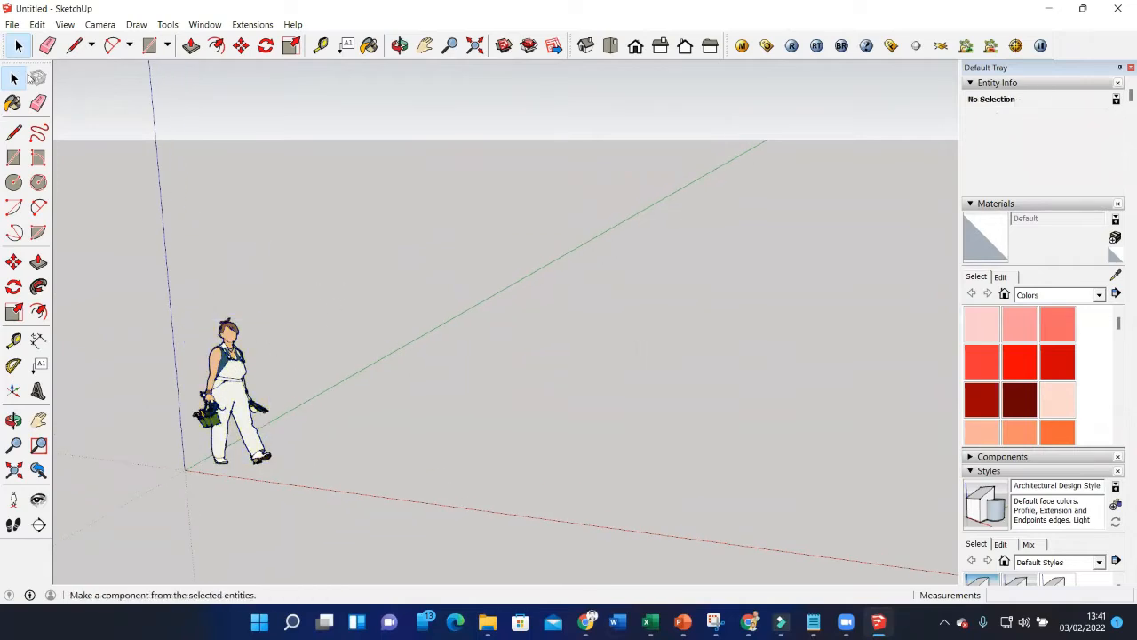
pyautogui.click(148, 26)
pyautogui.moveTo(167, 24)
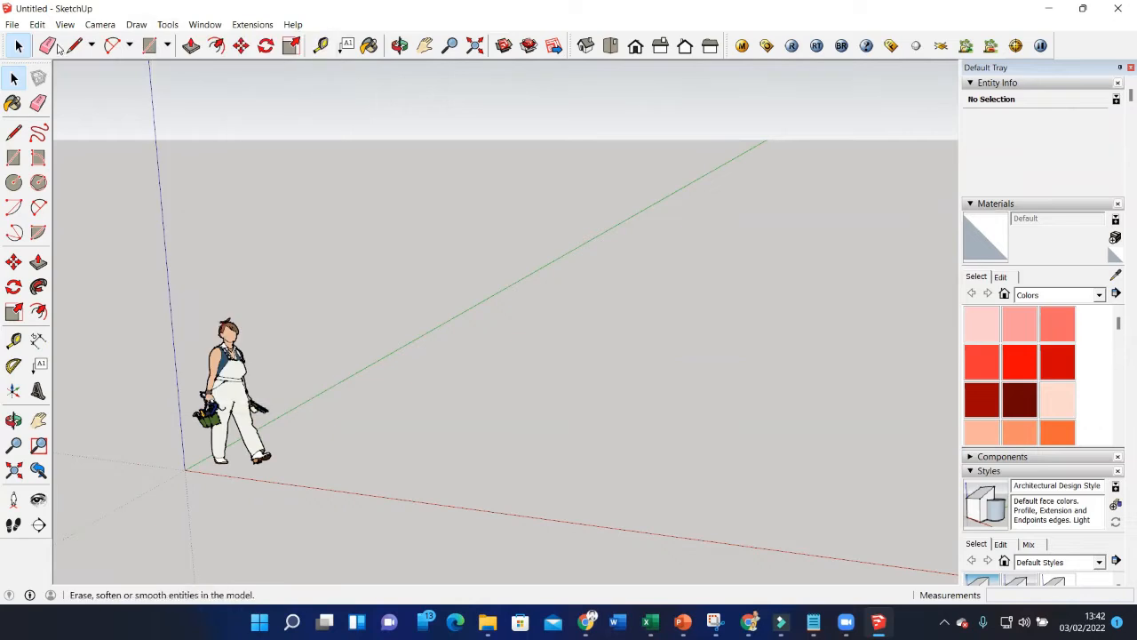
# Hide the Large Tool Set toolbar and show it again.
pyautogui.rightClick(59, 46)
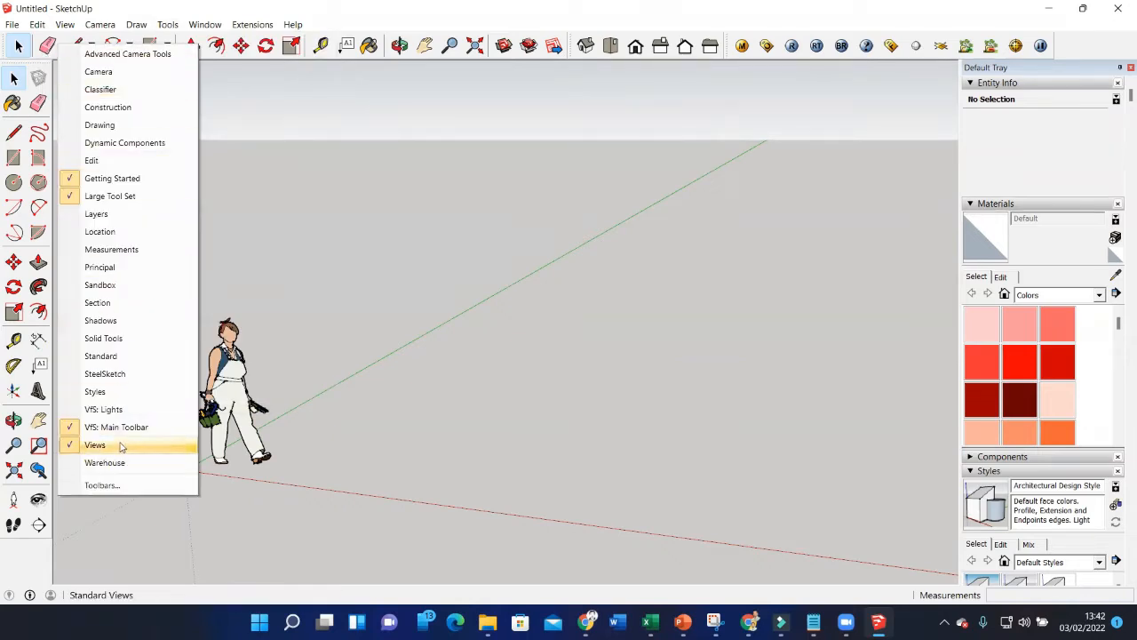
pyautogui.click(131, 197)
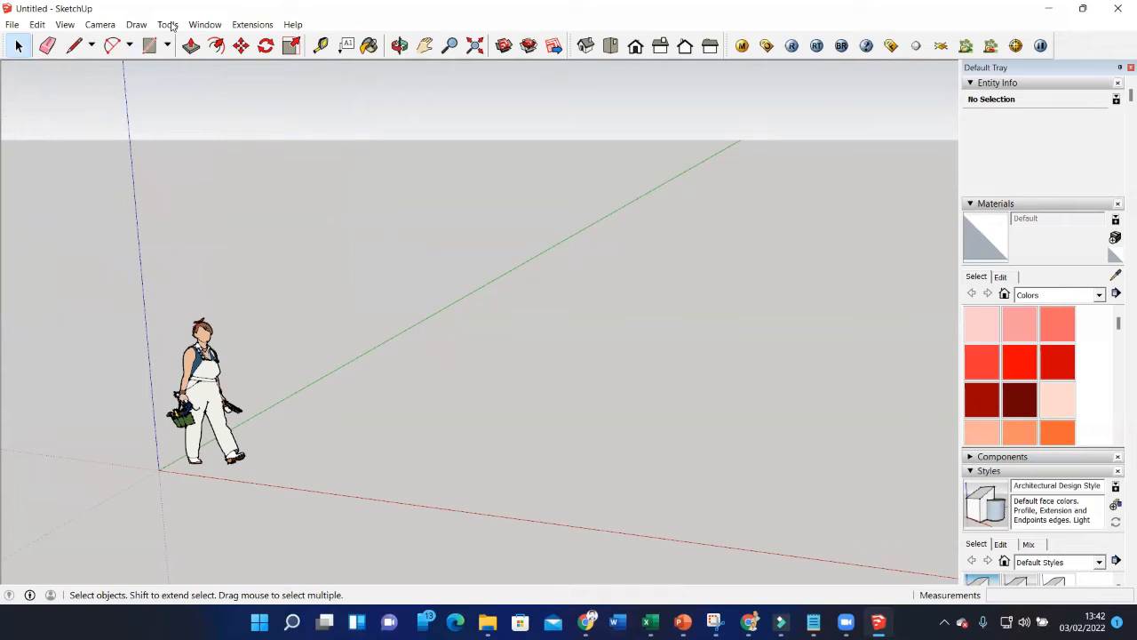
pyautogui.rightClick(150, 46)
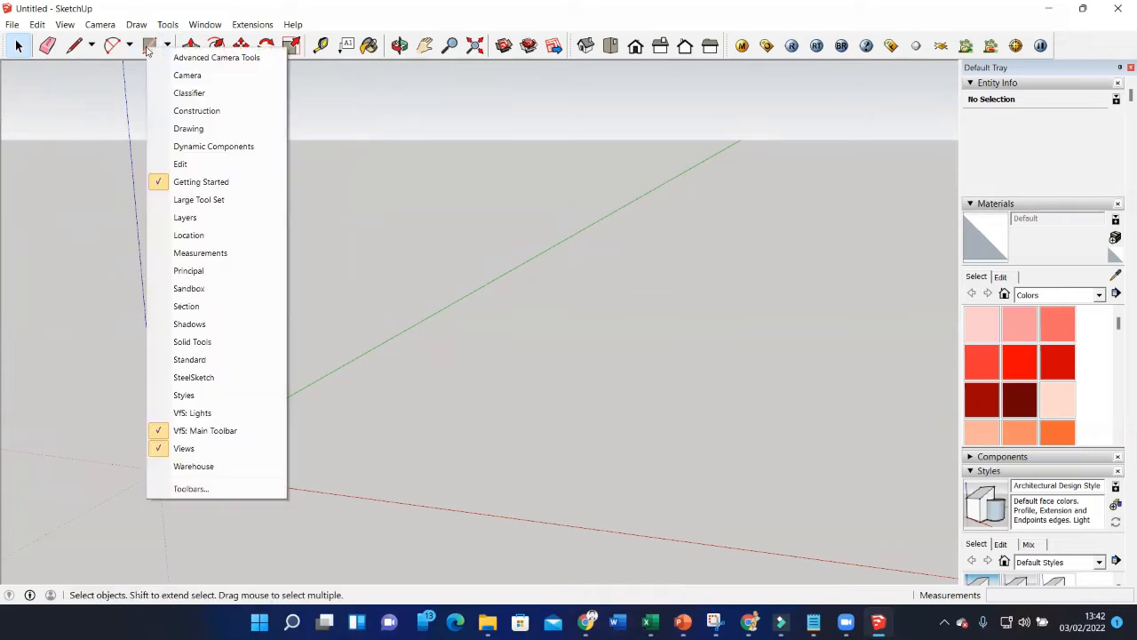
pyautogui.click(215, 200)
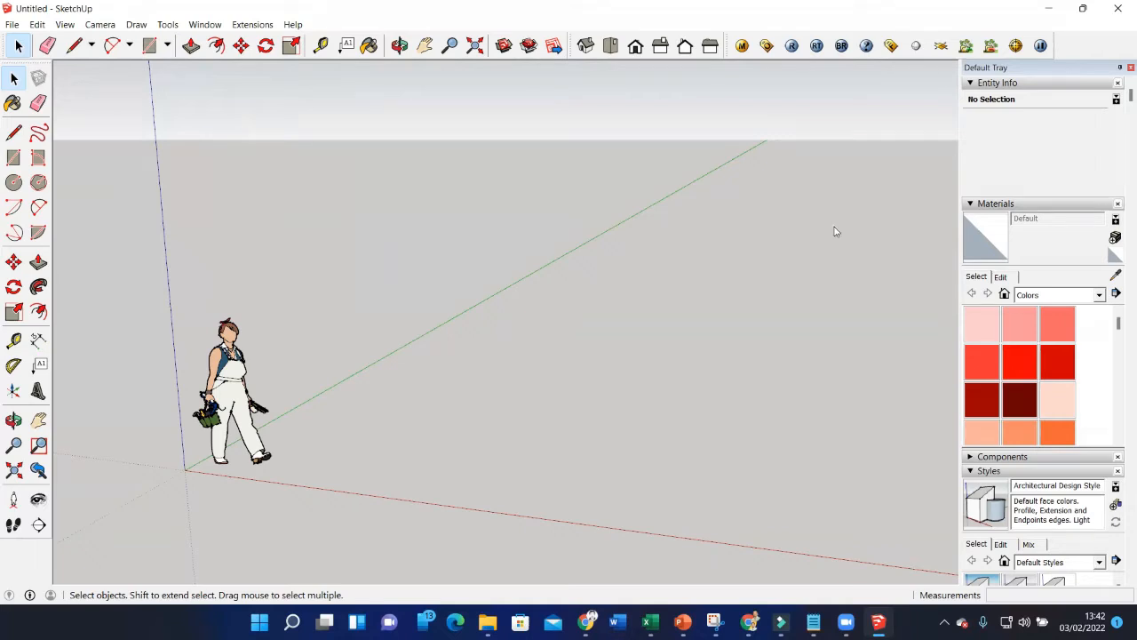
pyautogui.click(11, 25)
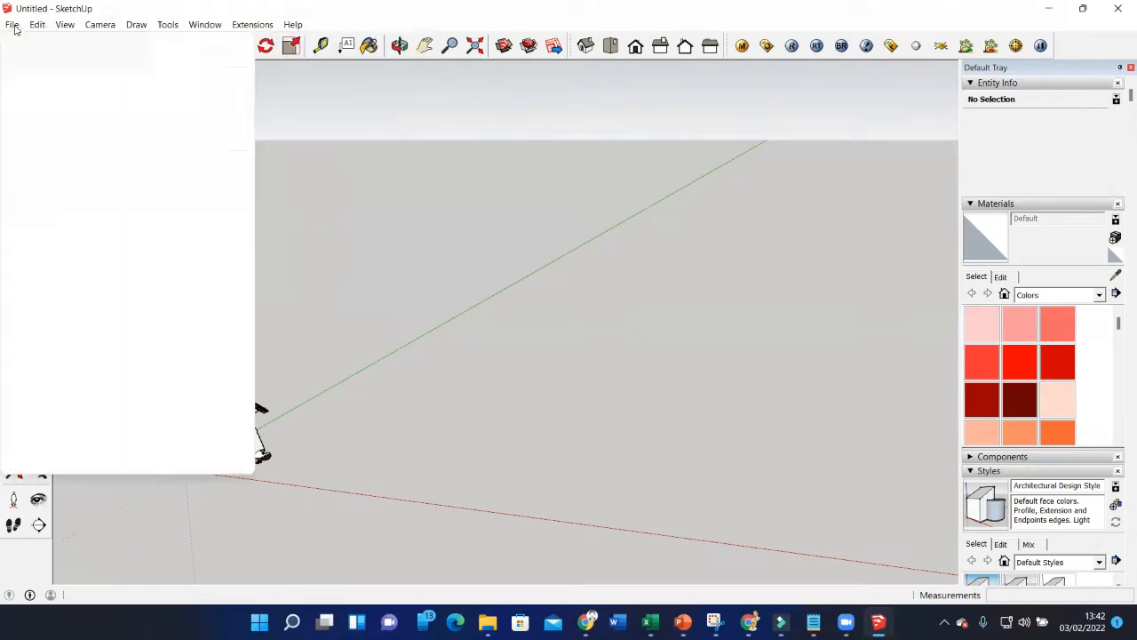
pyautogui.click(211, 6)
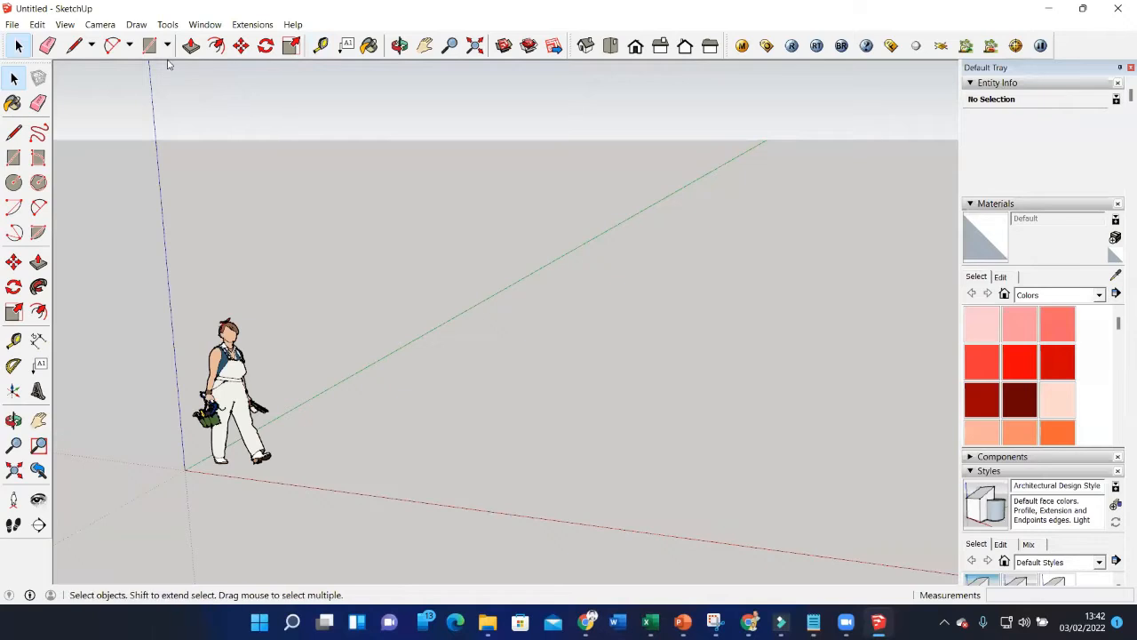
# Switch the model to the isometric standard view.
pyautogui.click(584, 46)
# Undock the Views toolbar and hide it.
pyautogui.moveTo(573, 47); pyautogui.dragTo(527, 228)
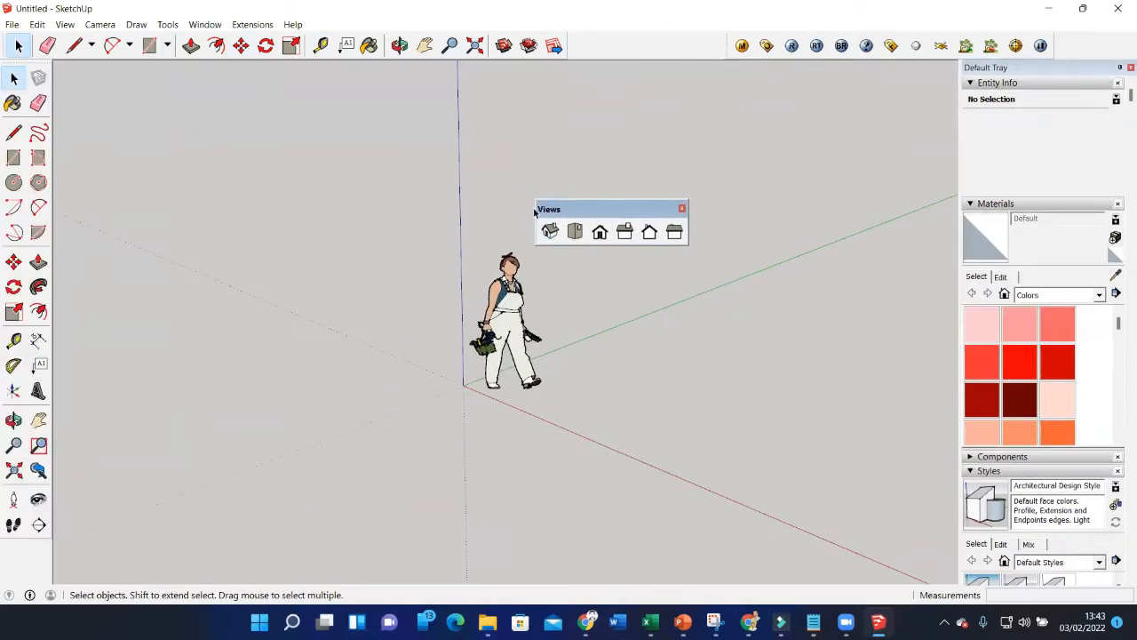
pyautogui.rightClick(394, 46)
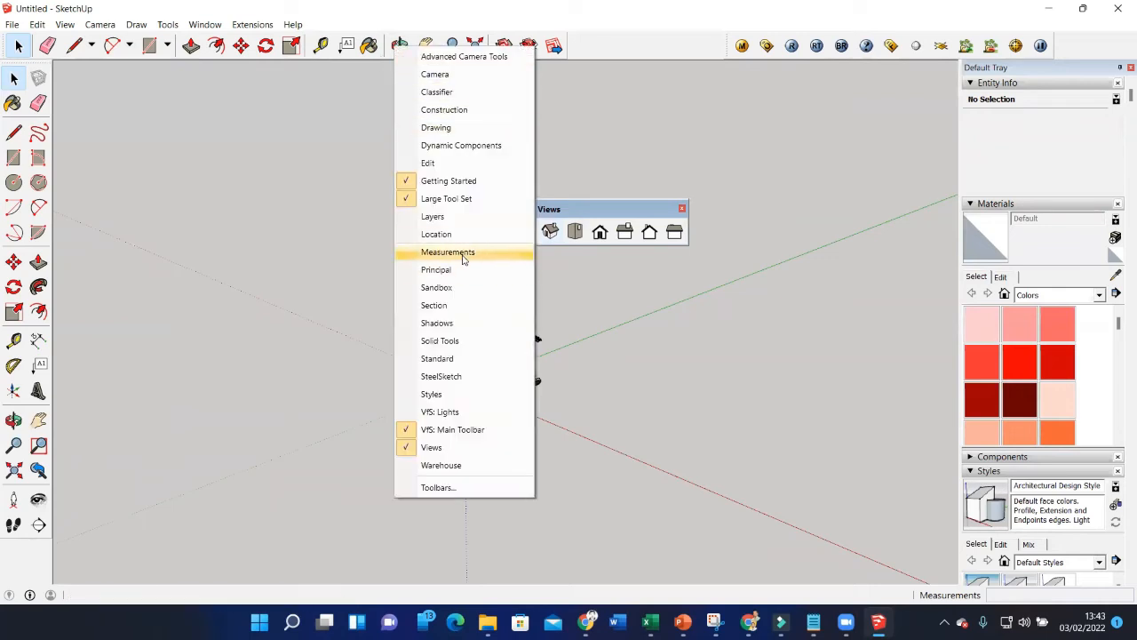
pyautogui.click(457, 451)
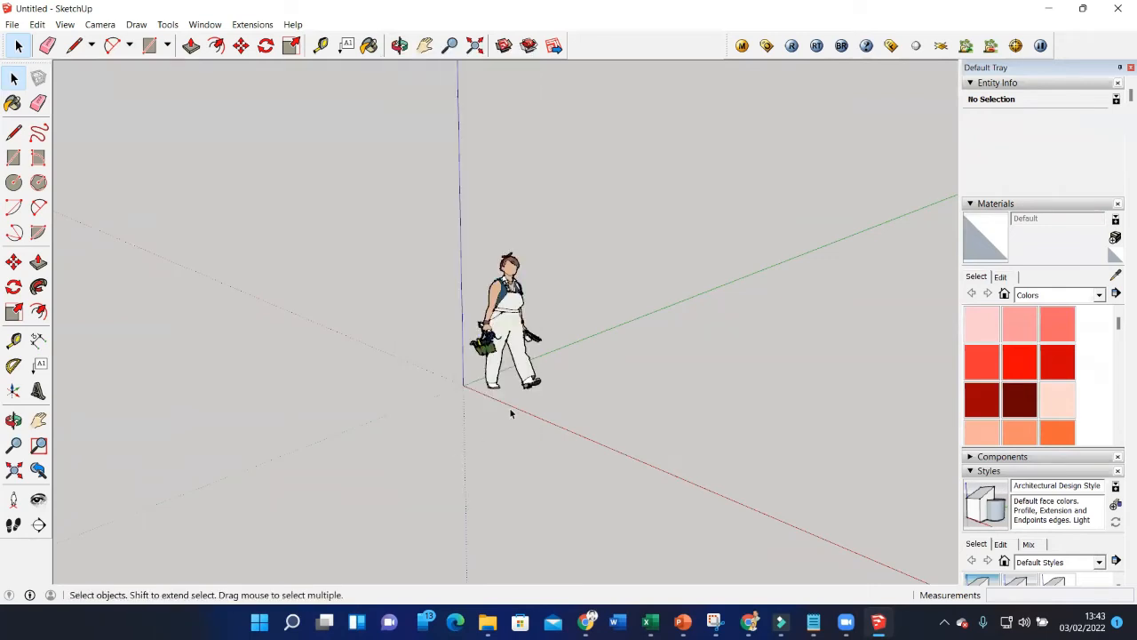
# Show the Views toolbar again and dock it in the toolbar row above the drawing area.
pyautogui.rightClick(608, 50)
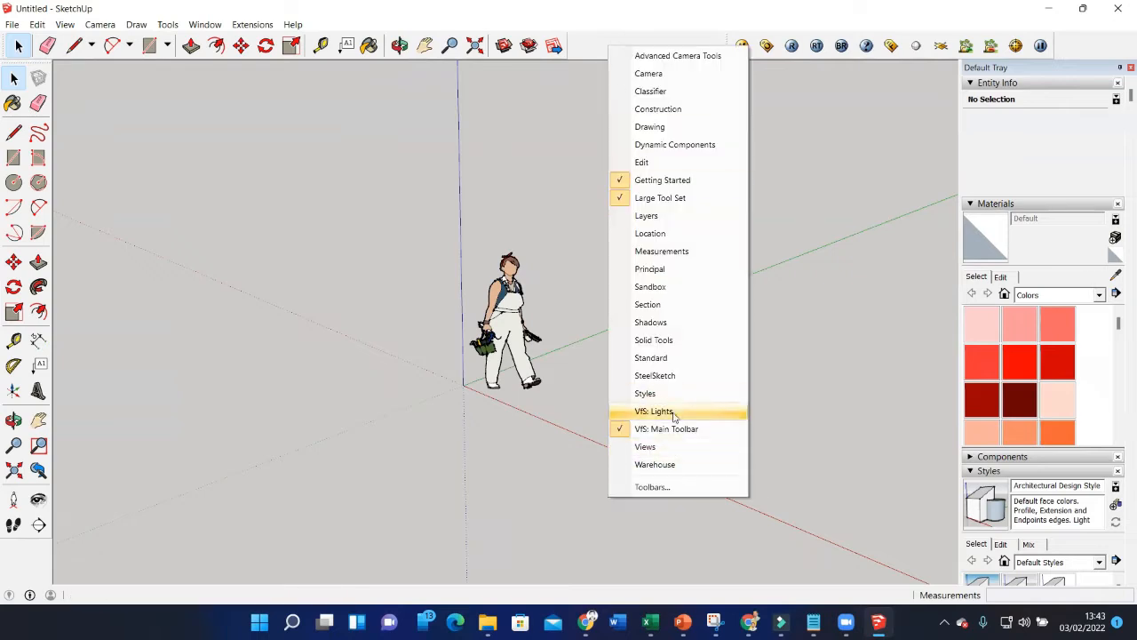
pyautogui.click(663, 461)
pyautogui.moveTo(594, 216); pyautogui.dragTo(613, 40)
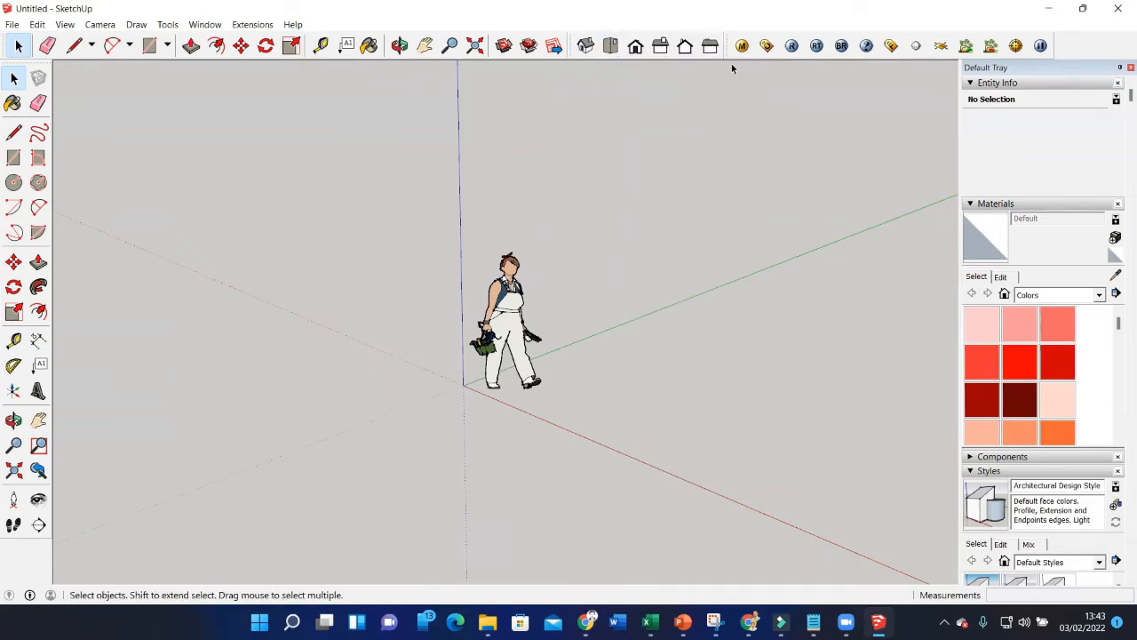
# Float the VfS: Main Toolbar over the drawing area and dock it back in the toolbar row.
pyautogui.moveTo(724, 47); pyautogui.dragTo(414, 170)
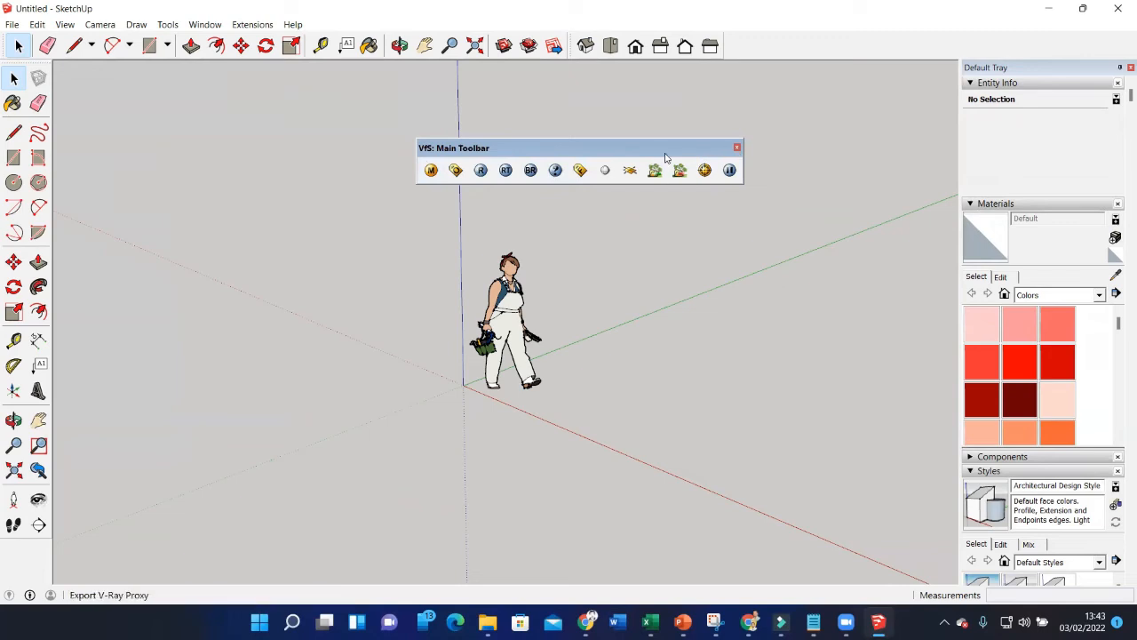
pyautogui.moveTo(580, 150); pyautogui.dragTo(835, 45)
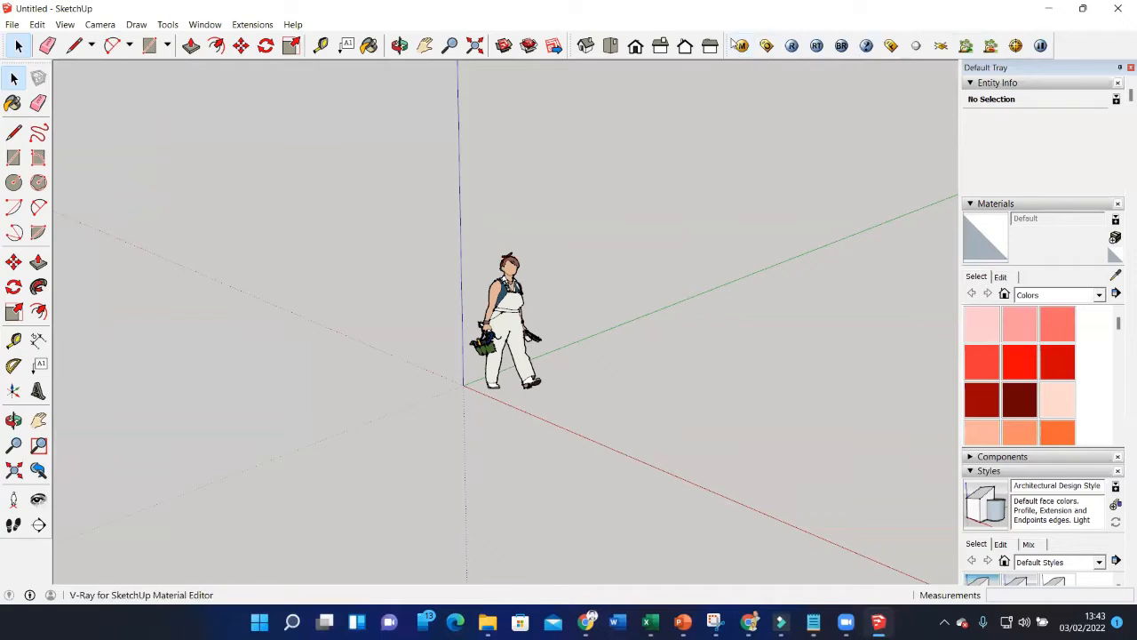
# Undock the VfS: Main Toolbar and hide it.
pyautogui.moveTo(733, 45); pyautogui.dragTo(735, 73)
pyautogui.moveTo(379, 167); pyautogui.dragTo(395, 165)
pyautogui.rightClick(395, 165)
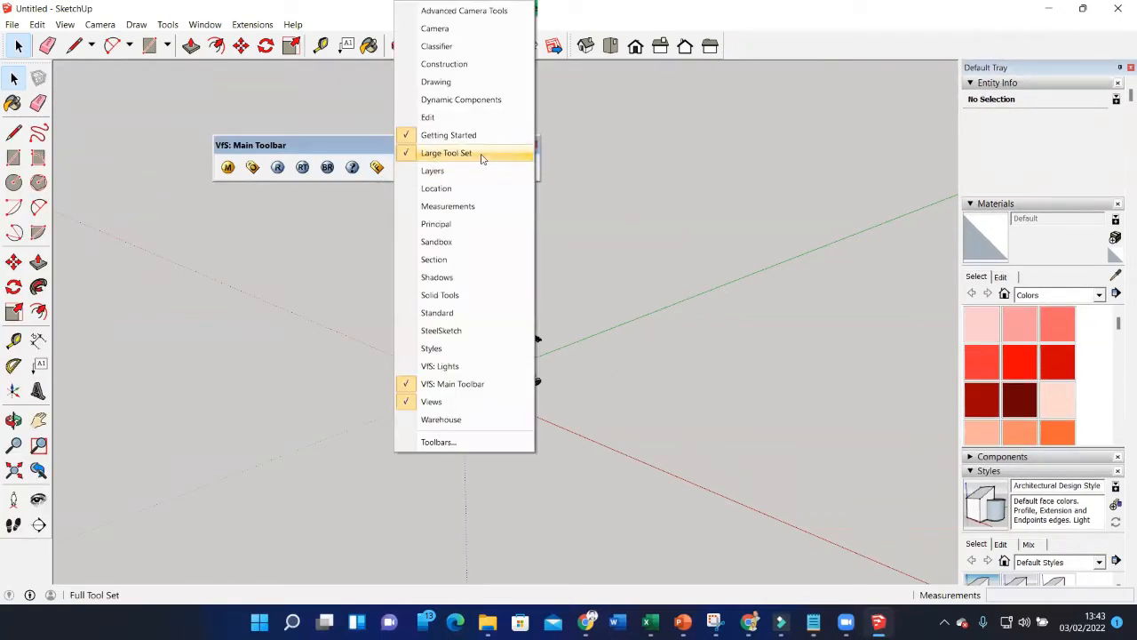
pyautogui.click(491, 387)
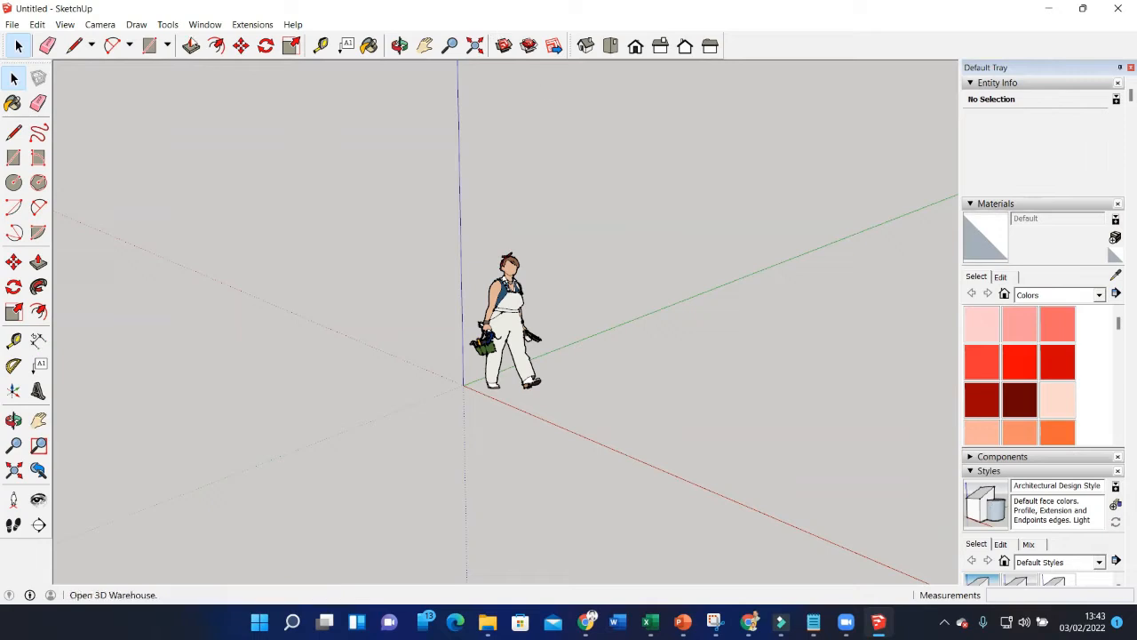
pyautogui.click(205, 24)
pyautogui.moveTo(219, 51)
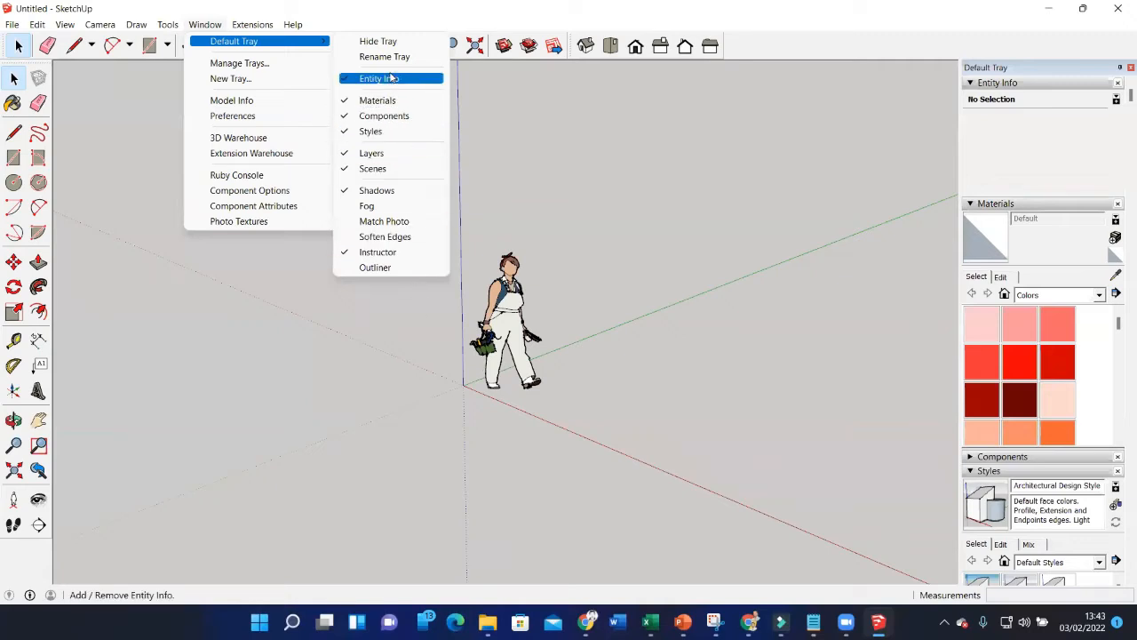
pyautogui.click(634, 456)
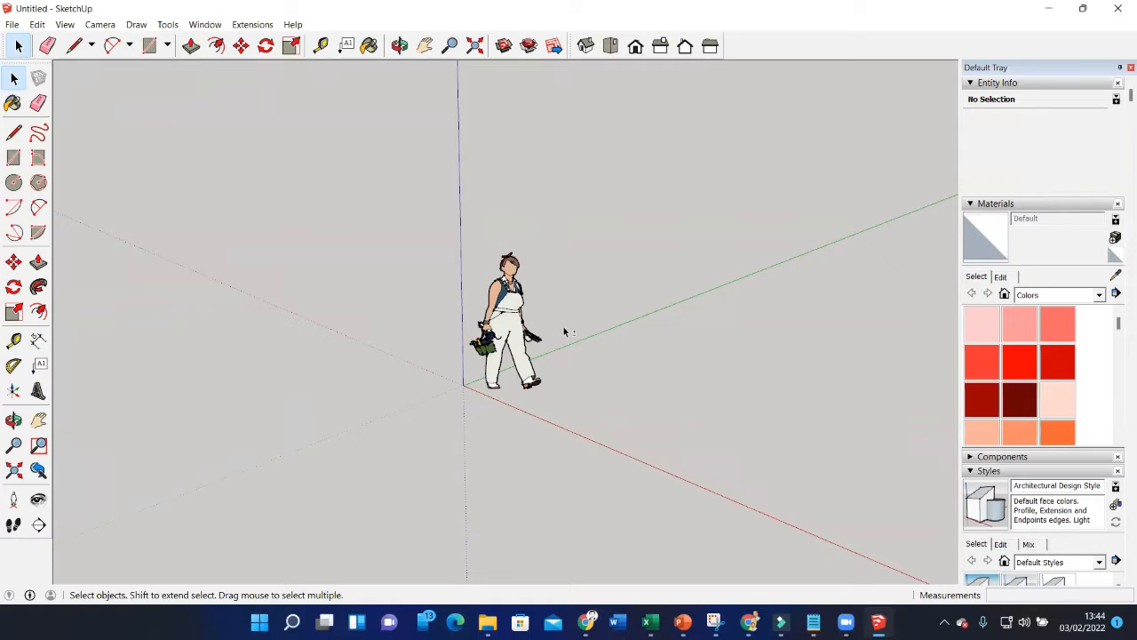
# Draw a rectangle about 1.52 m by 3.69 m on the ground between the red and green axes, beside the figure.
pyautogui.scroll(-1, 576, 325)
pyautogui.keyDown('shift'); pyautogui.moveTo(575, 325); pyautogui.dragTo(408, 356, button='middle'); pyautogui.keyUp('shift')
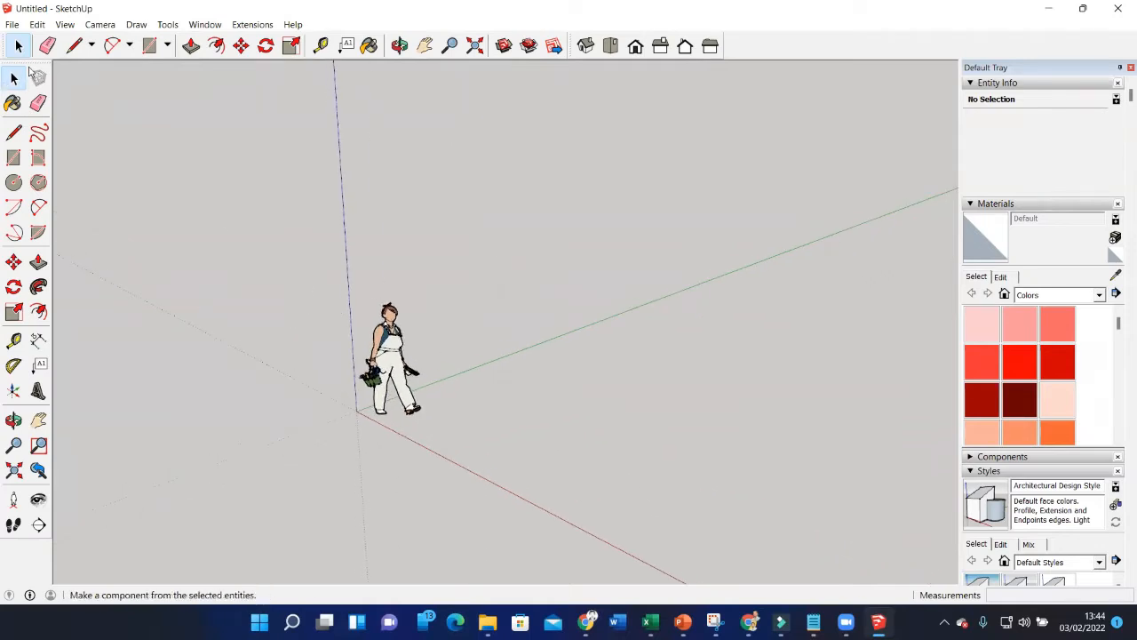
pyautogui.click(14, 133)
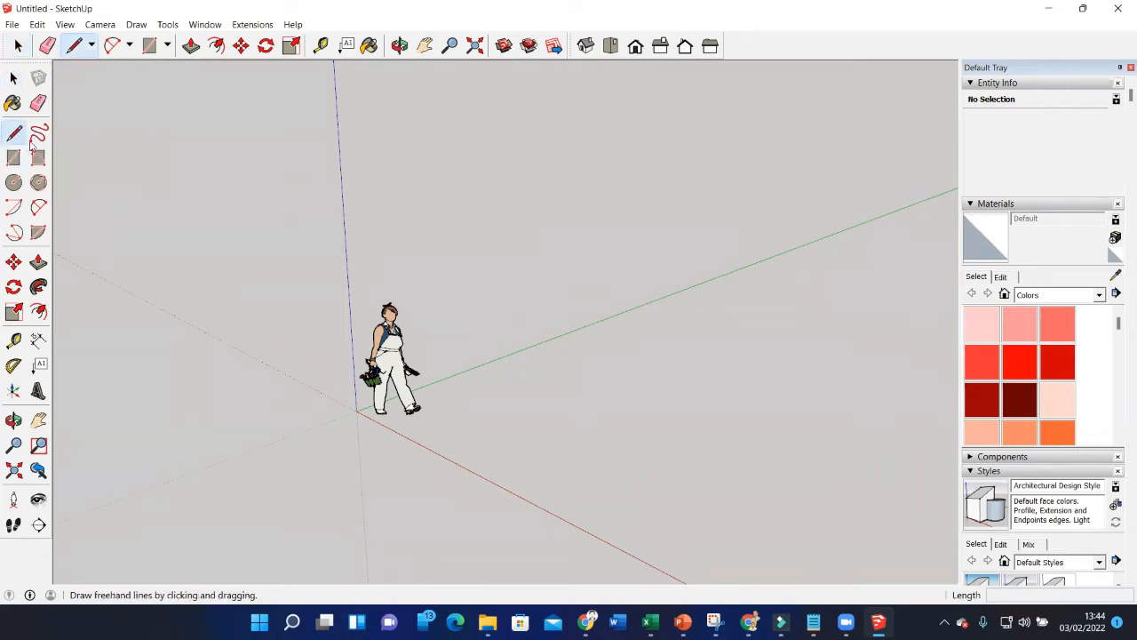
pyautogui.click(16, 163)
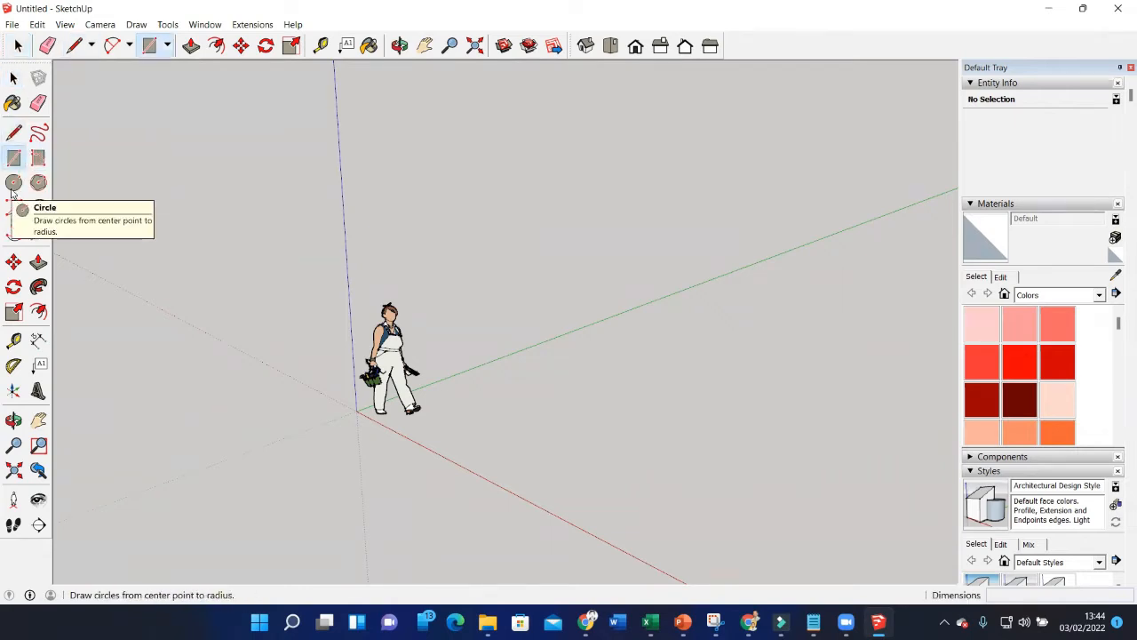
pyautogui.click(16, 183)
pyautogui.press('r')
pyautogui.click(510, 405)
pyautogui.click(733, 362)
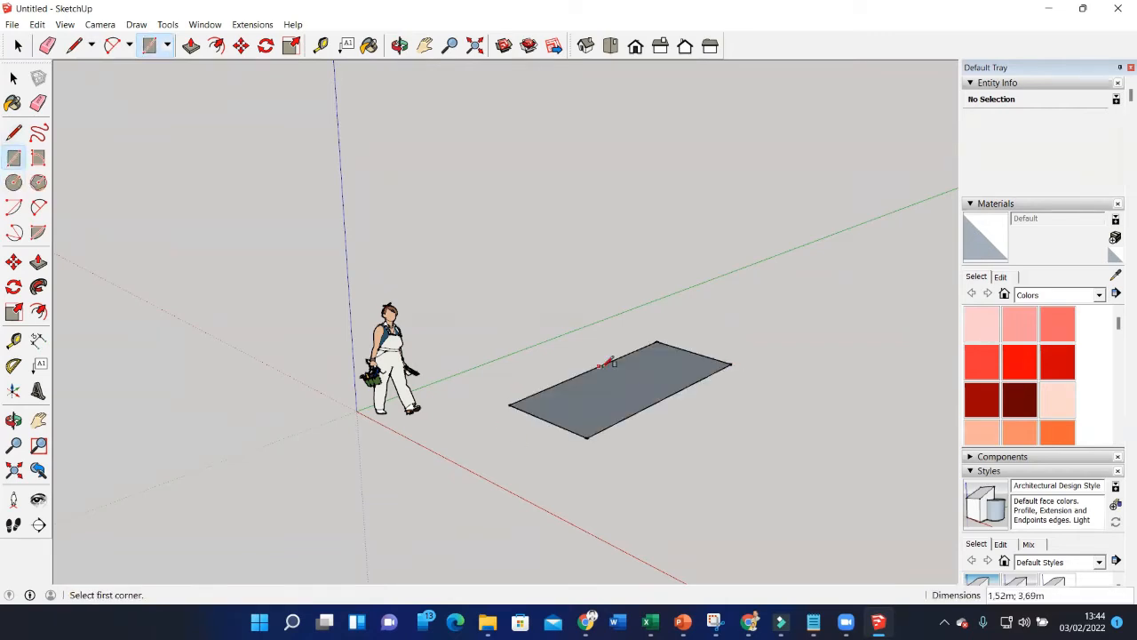
# Push/Pull the rectangle upward about 1.24 m into a box.
pyautogui.click(41, 264)
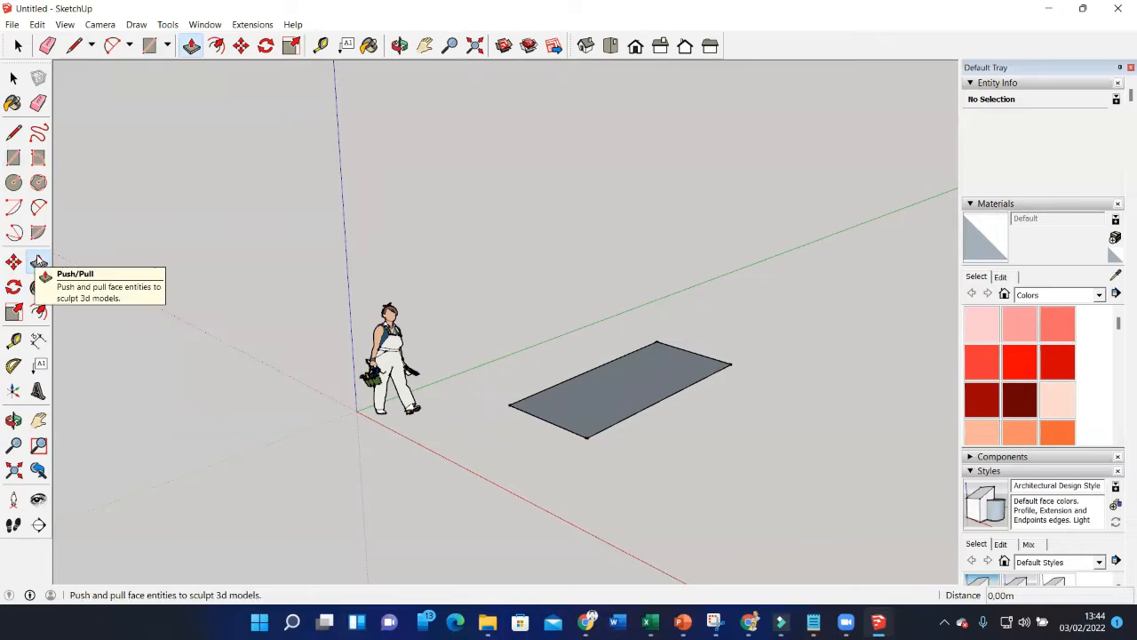
pyautogui.moveTo(615, 396); pyautogui.dragTo(632, 362)
# Paint the box's short front end face red with Color A05.
pyautogui.moveTo(632, 362); pyautogui.dragTo(602, 330, button='middle')
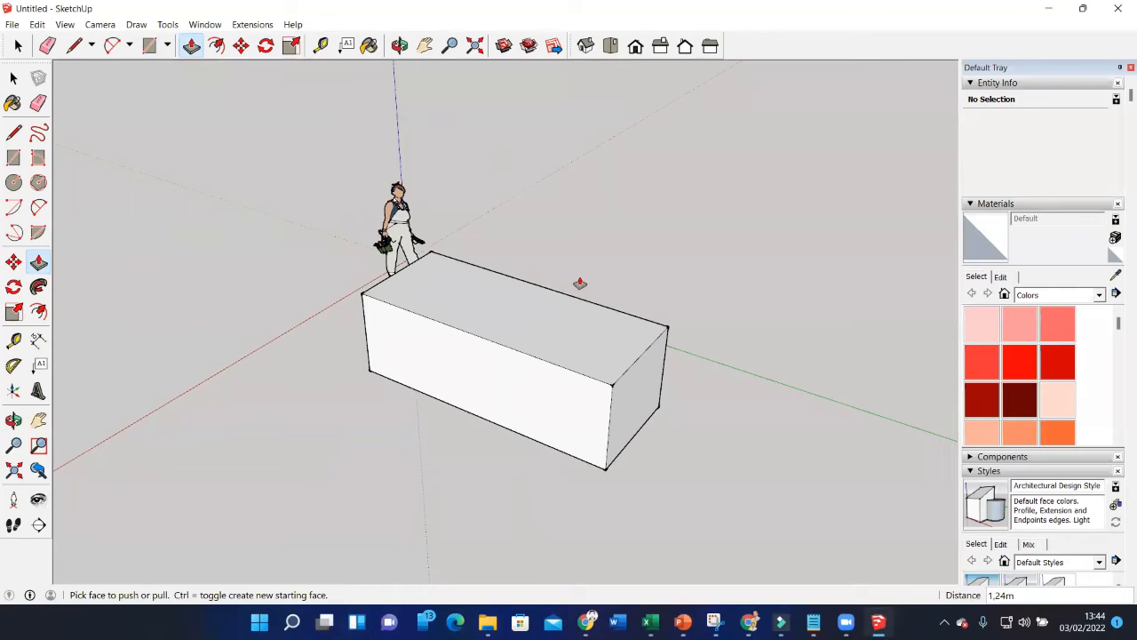
pyautogui.moveTo(570, 346); pyautogui.dragTo(550, 327, button='middle')
pyautogui.moveTo(622, 301); pyautogui.dragTo(565, 311, button='middle')
pyautogui.scroll(1, 490, 340)
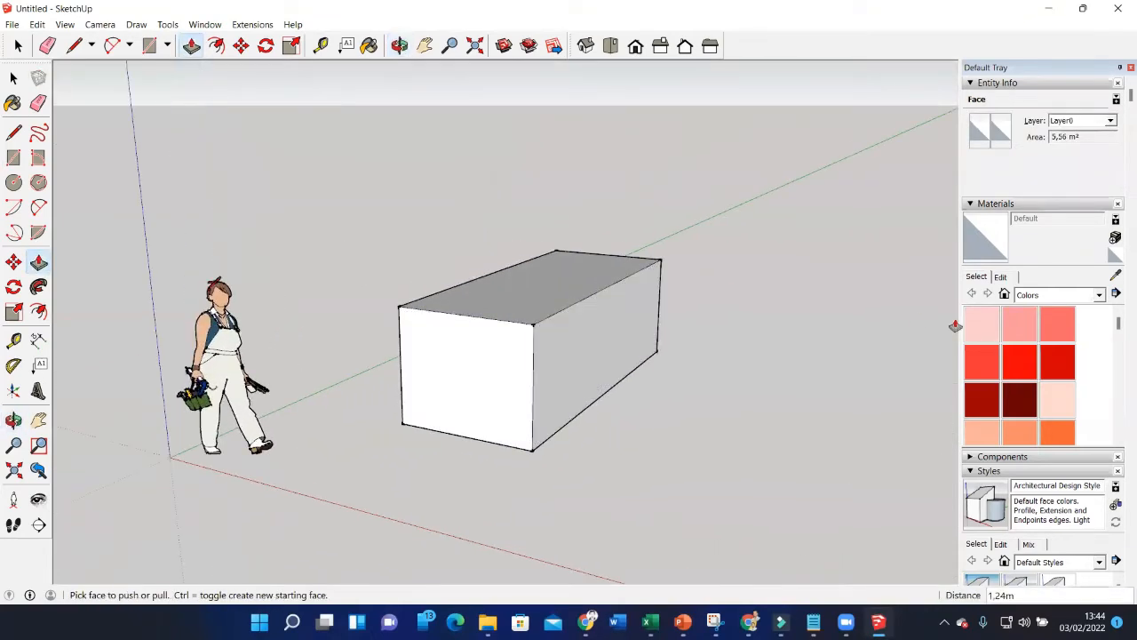
pyautogui.click(1021, 366)
pyautogui.click(466, 381)
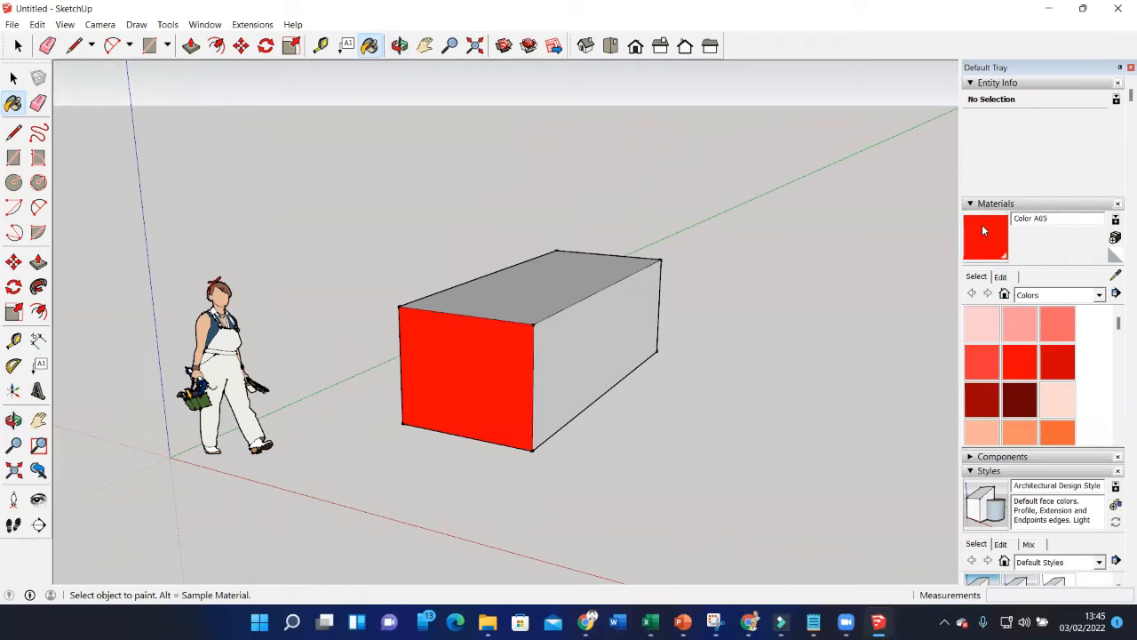
# Paint the box's long side face next to the red end with the orange siding from the Brick, Cladding and Siding materials.
pyautogui.click(1043, 300)
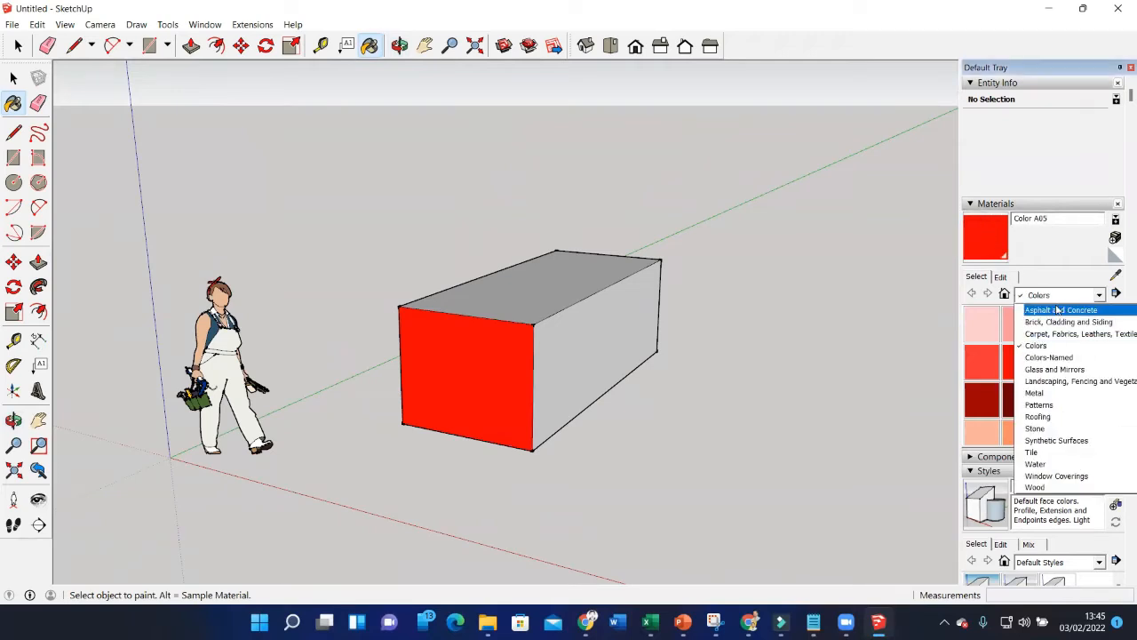
pyautogui.click(1056, 321)
pyautogui.click(984, 325)
pyautogui.click(611, 342)
# Paint the short end face opposite the red one with Brick Colored Blue.
pyautogui.moveTo(470, 376)
pyautogui.mouseDown(button='middle')
pyautogui.moveTo(655, 363)
pyautogui.moveTo(568, 347)
pyautogui.moveTo(706, 346)
pyautogui.moveTo(495, 376)
pyautogui.moveTo(546, 345)
pyautogui.moveTo(601, 398)
pyautogui.mouseUp(button='middle')
pyautogui.click(1020, 360)
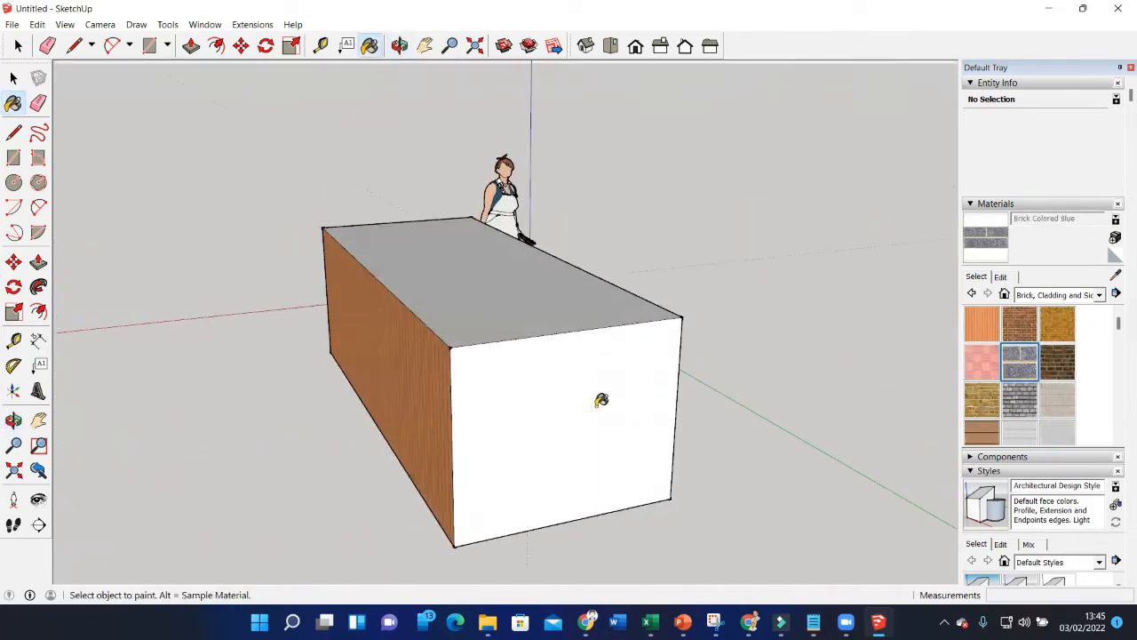
pyautogui.click(604, 398)
# Paint the remaining long side face with Carpet Diamond Olive from the carpet and fabric materials.
pyautogui.moveTo(701, 393)
pyautogui.mouseDown(button='middle')
pyautogui.moveTo(645, 414)
pyautogui.moveTo(387, 321)
pyautogui.mouseUp(button='middle')
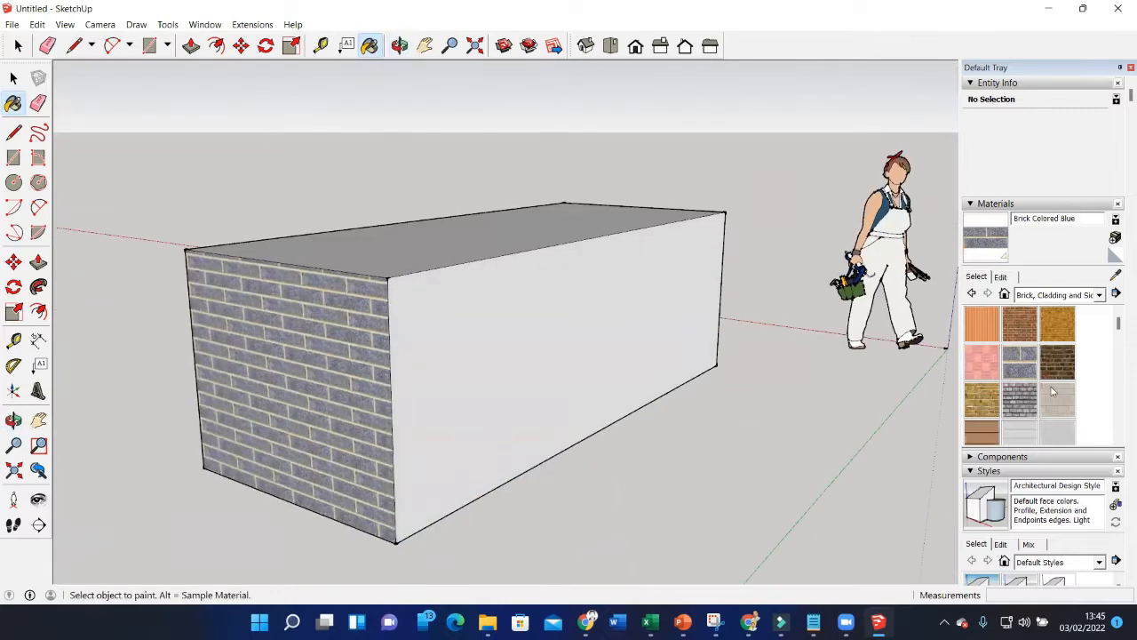
pyautogui.click(1041, 297)
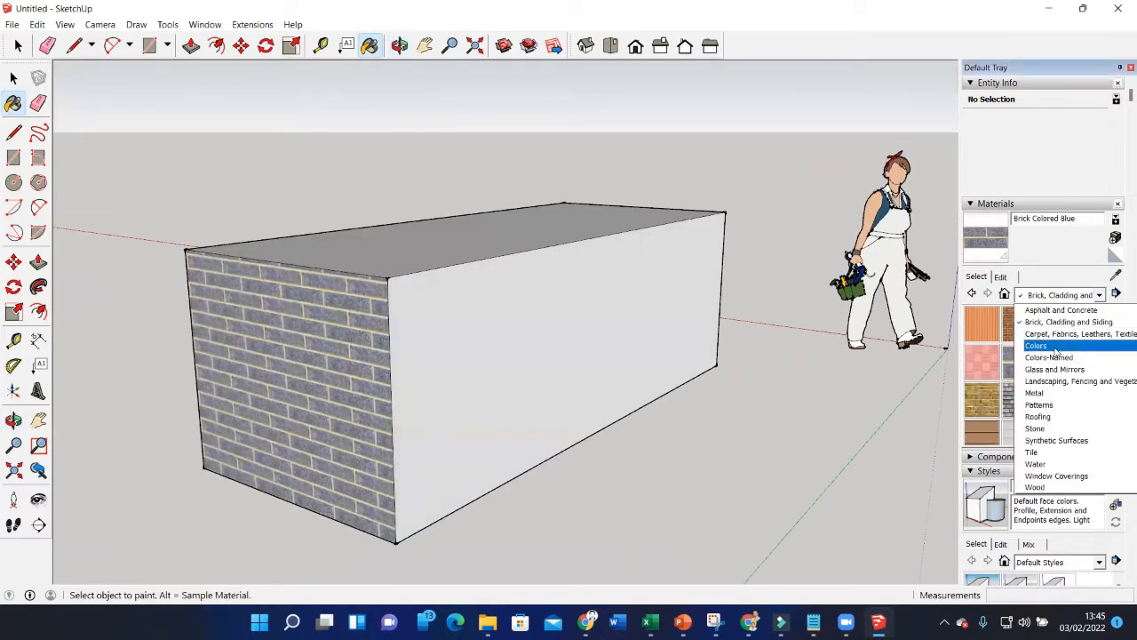
pyautogui.click(1063, 335)
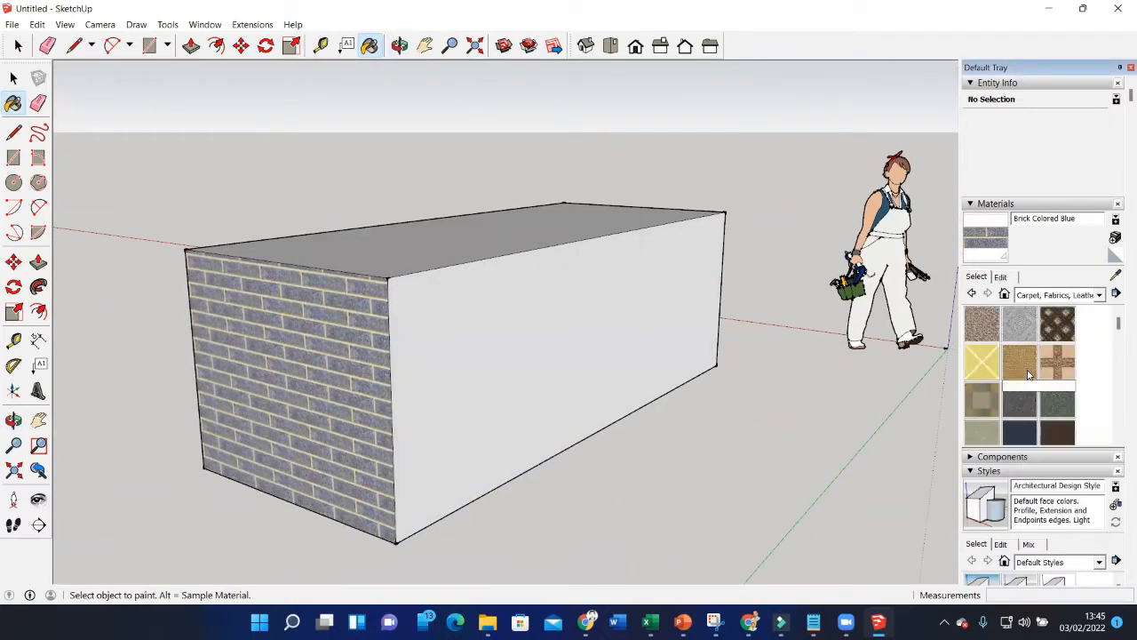
pyautogui.click(1057, 329)
pyautogui.click(568, 342)
# Paint the box's top face with Carpet Pattern Leaf Squares Tan.
pyautogui.moveTo(600, 344); pyautogui.dragTo(737, 348, button='middle')
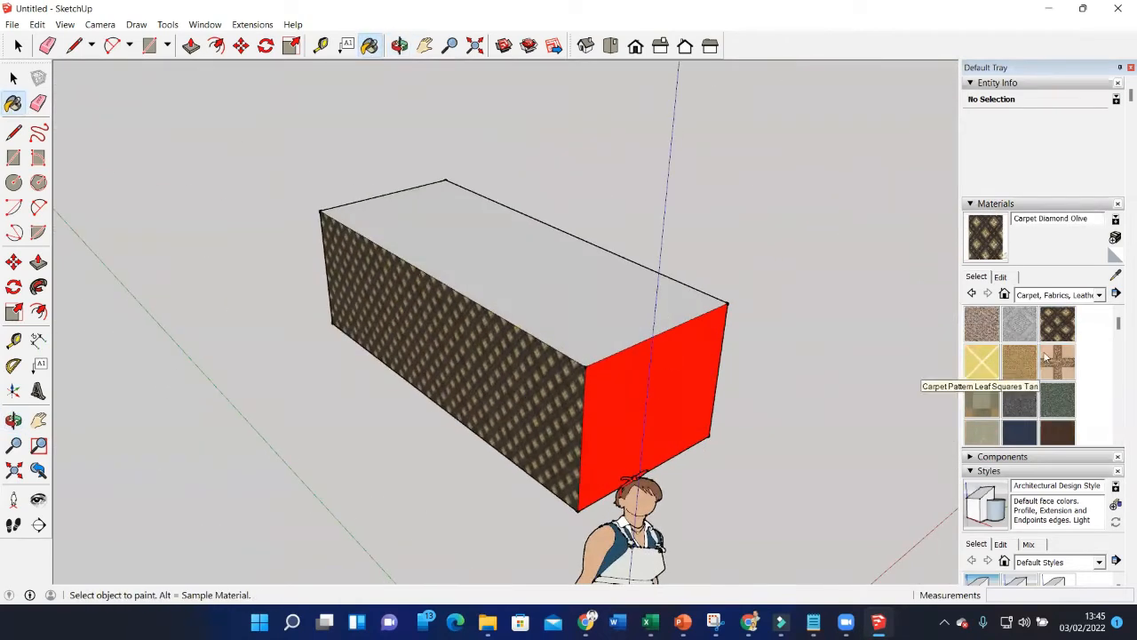
pyautogui.click(1058, 361)
pyautogui.click(556, 302)
# Inspect the box from below and pick Carpet Berber Pattern Gray for its unpainted underside.
pyautogui.moveTo(555, 302)
pyautogui.mouseDown(button='middle')
pyautogui.moveTo(598, 318)
pyautogui.moveTo(680, 308)
pyautogui.moveTo(565, 308)
pyautogui.moveTo(848, 330)
pyautogui.moveTo(614, 332)
pyautogui.moveTo(511, 231)
pyautogui.mouseUp(button='middle')
pyautogui.click(13, 78)
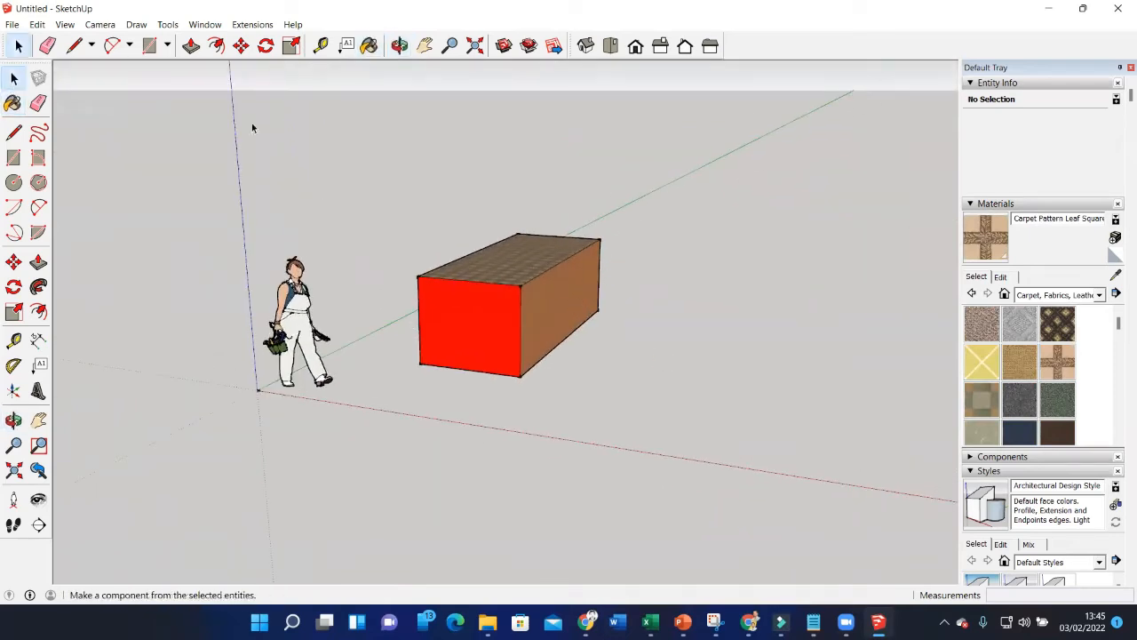
pyautogui.moveTo(464, 280); pyautogui.dragTo(569, 152, button='middle')
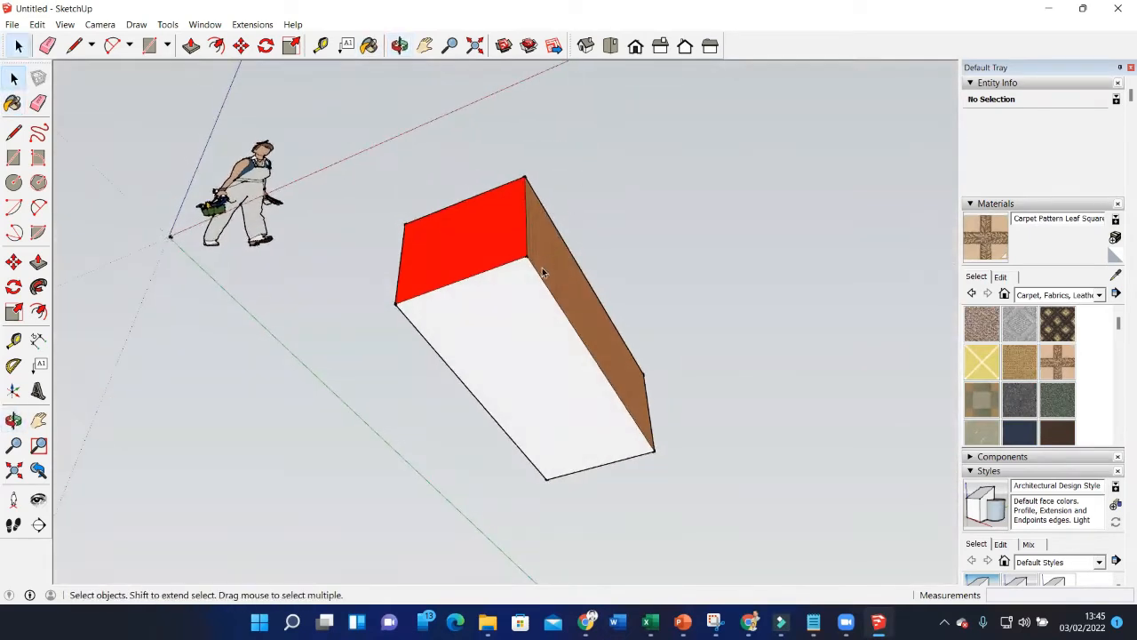
pyautogui.click(1020, 323)
pyautogui.moveTo(545, 332)
pyautogui.mouseDown(button='middle')
pyautogui.moveTo(609, 258)
pyautogui.moveTo(569, 229)
pyautogui.moveTo(584, 310)
pyautogui.moveTo(533, 293)
pyautogui.mouseUp(button='middle')
pyautogui.click(12, 80)
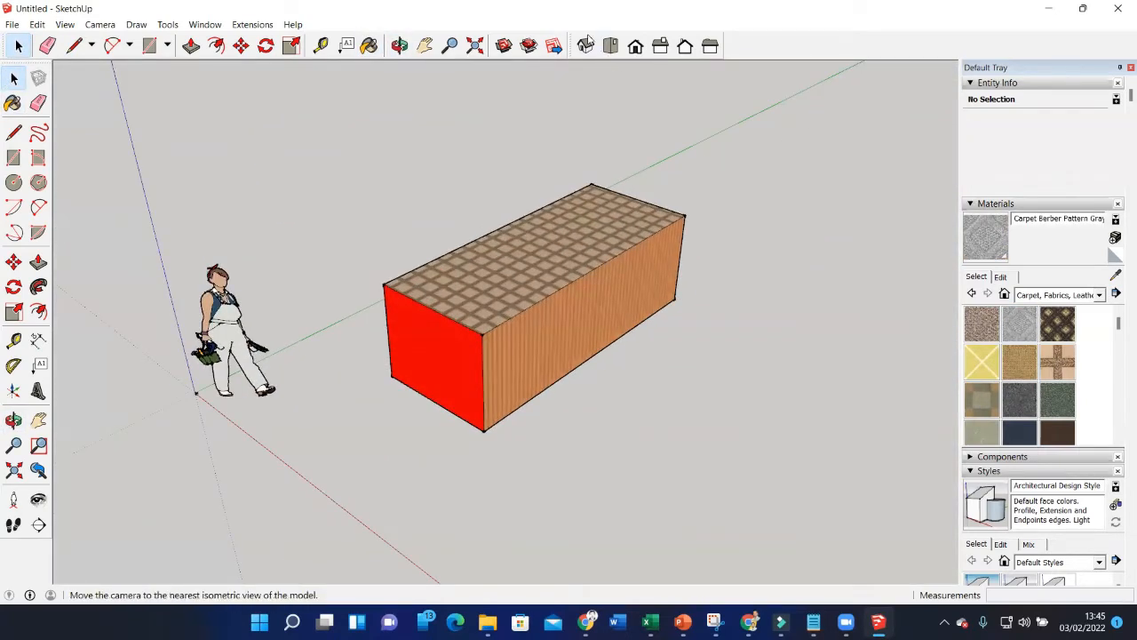
# Undock the Views toolbar and look at the box in the top and front views.
pyautogui.moveTo(570, 46); pyautogui.dragTo(240, 160)
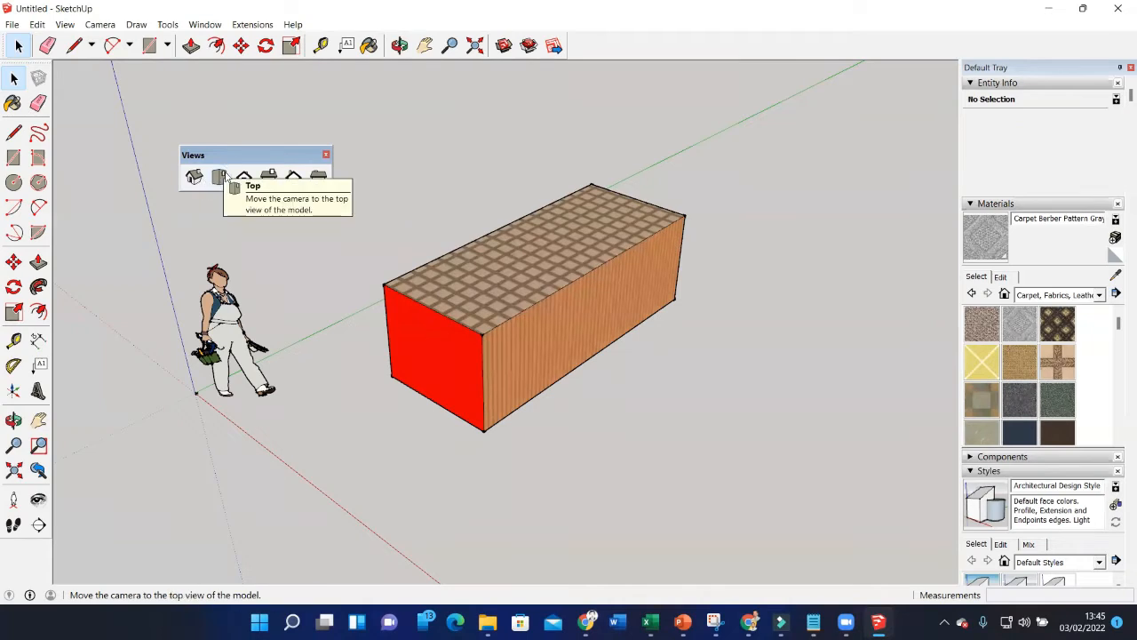
pyautogui.click(220, 177)
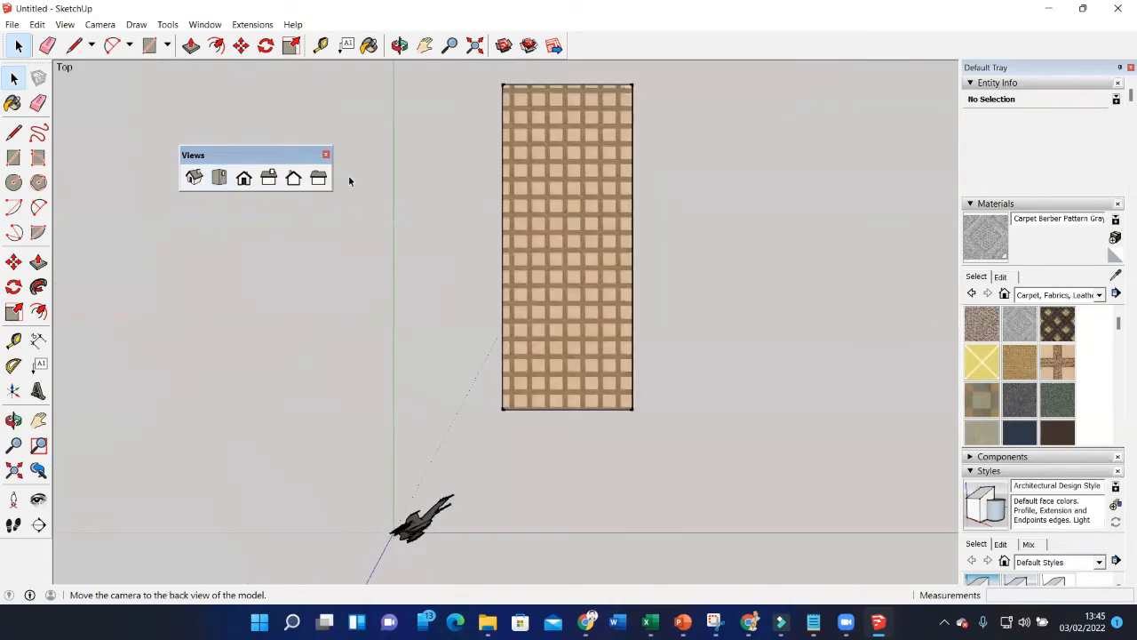
pyautogui.scroll(-4, 534, 269)
pyautogui.scroll(1, 575, 265)
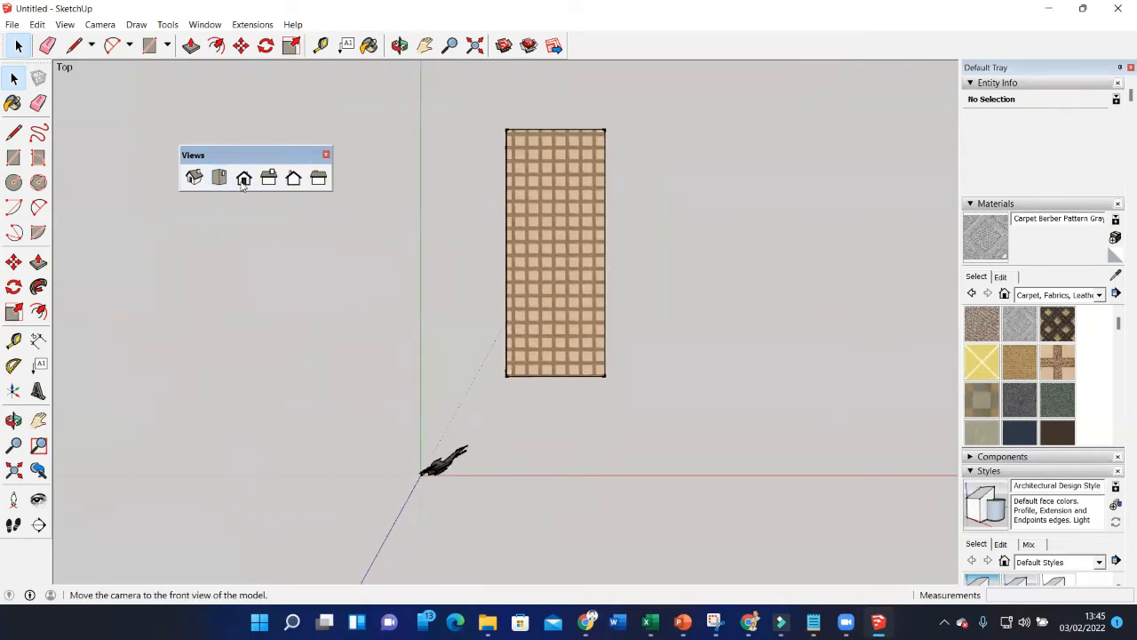
pyautogui.click(243, 179)
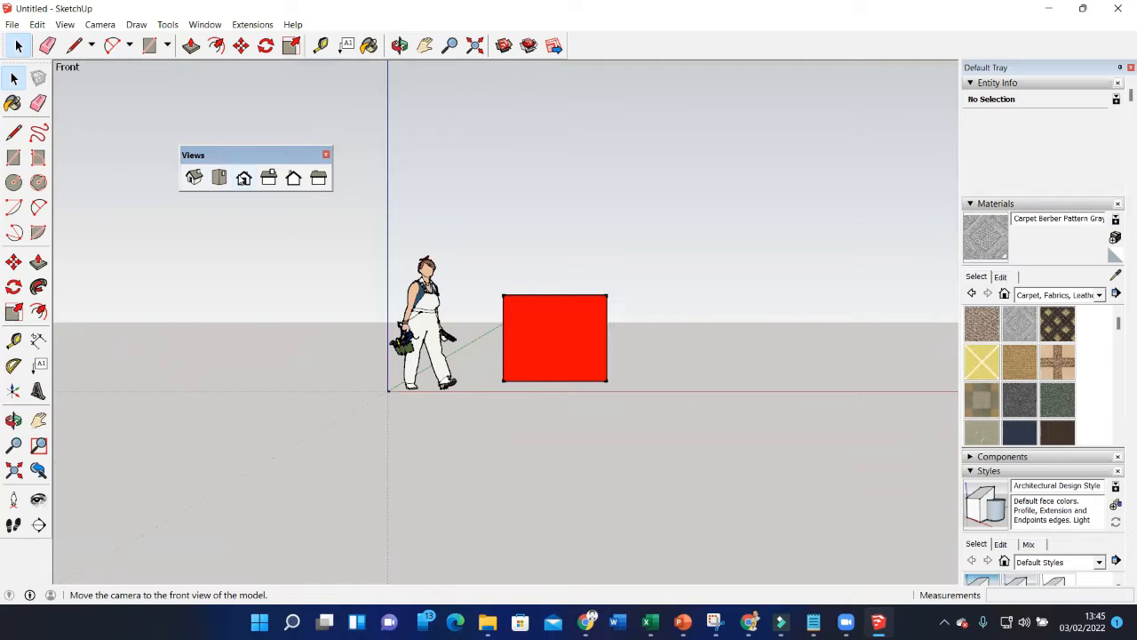
pyautogui.scroll(3, 579, 344)
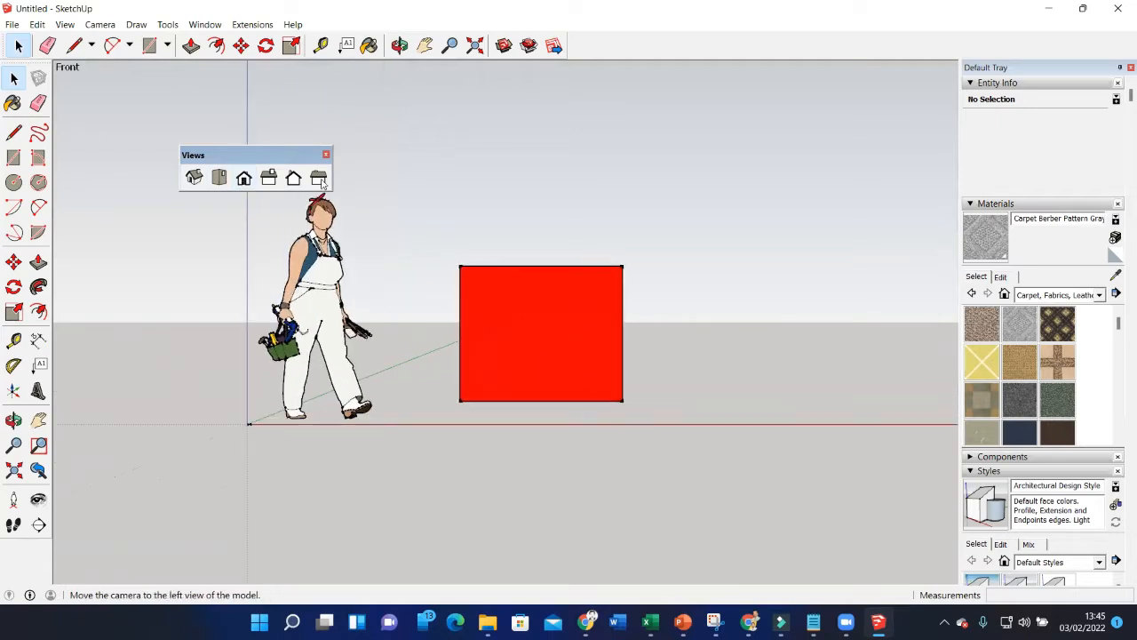
# Go through the right, back, left, front and top views of the box, ending in the isometric view.
pyautogui.click(268, 178)
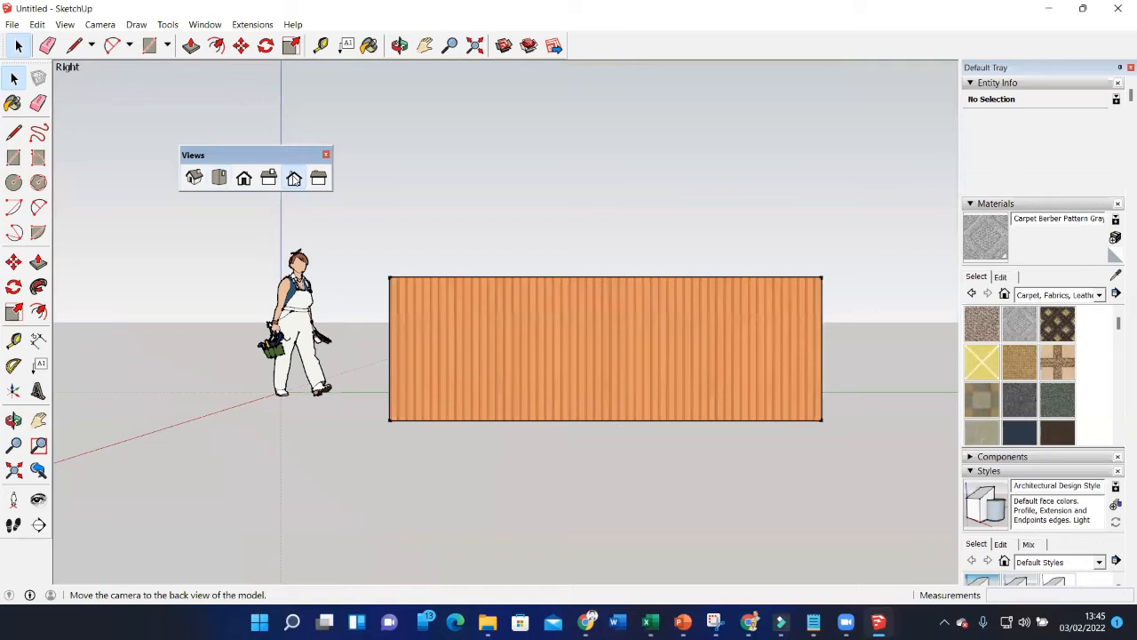
pyautogui.click(294, 178)
pyautogui.click(318, 178)
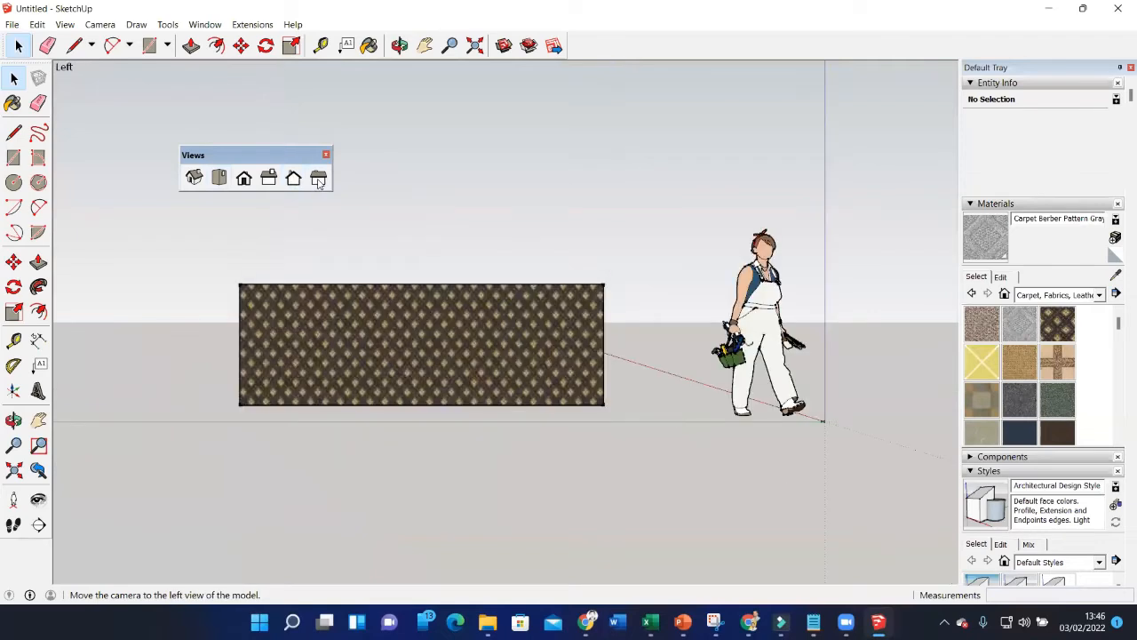
pyautogui.click(293, 178)
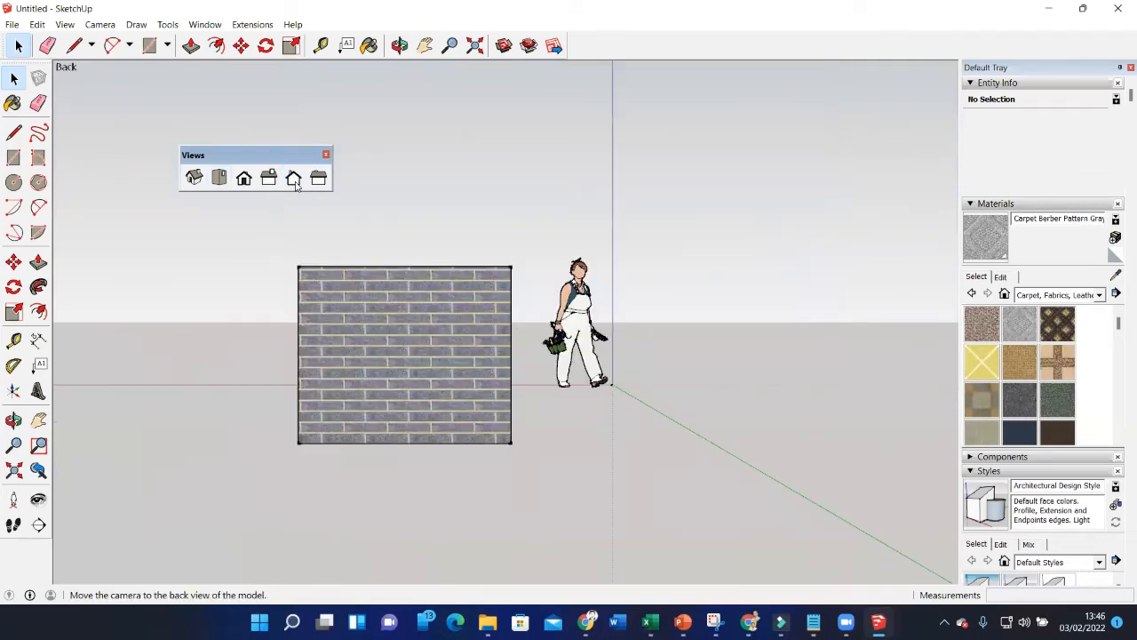
pyautogui.click(268, 177)
pyautogui.click(243, 177)
pyautogui.click(219, 177)
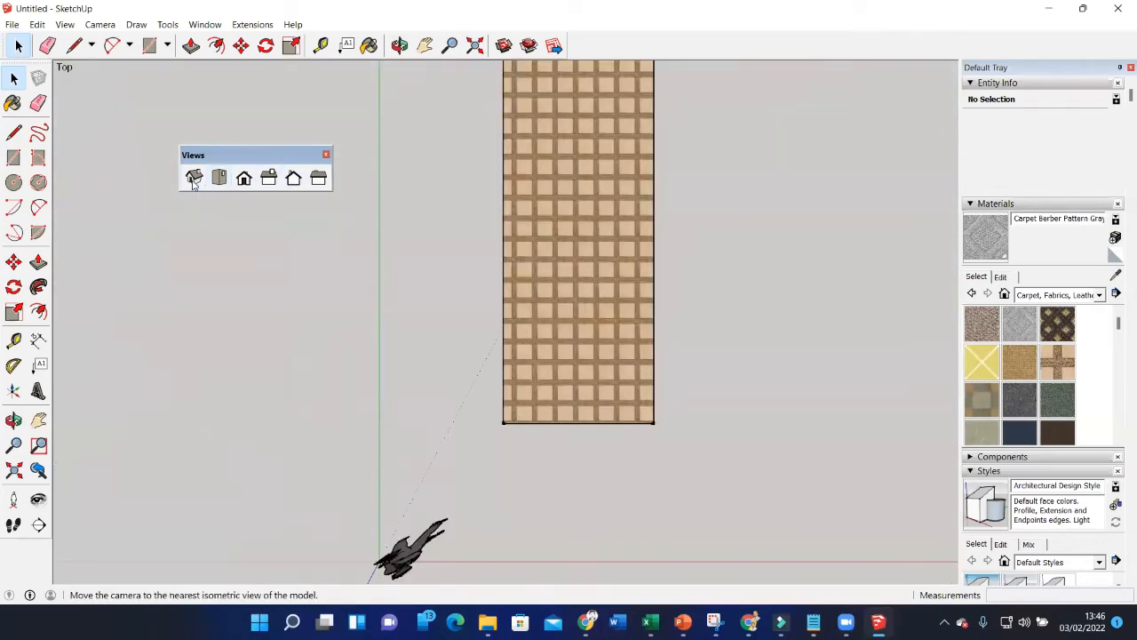
pyautogui.click(194, 177)
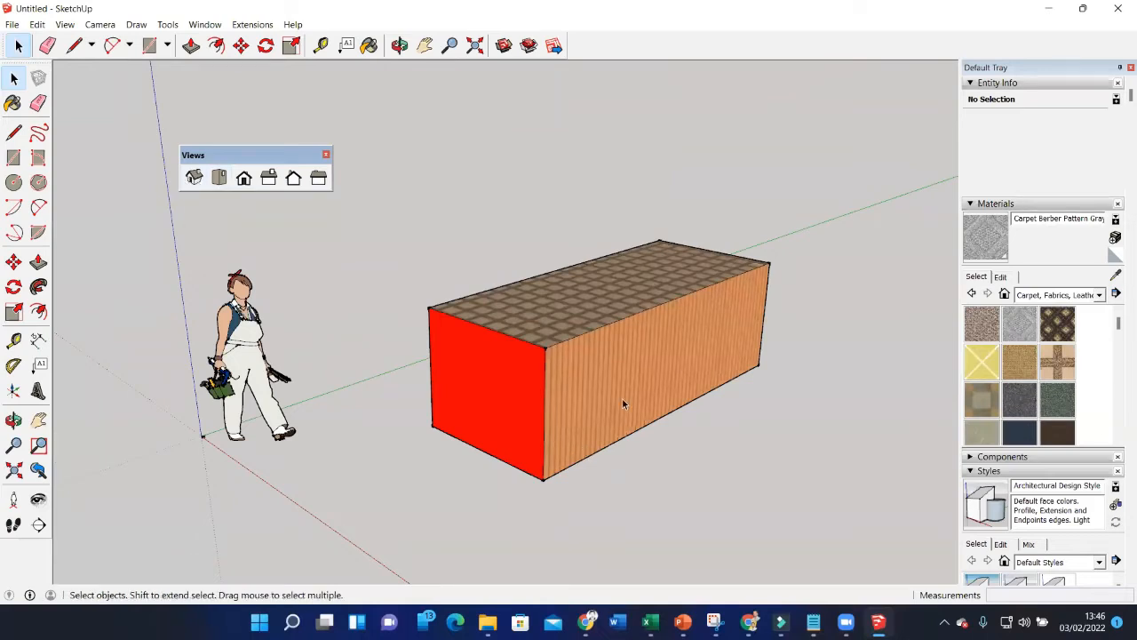
# Orbit around the box, return to the isometric view, and dock the Views toolbar back beside the other toolbars.
pyautogui.scroll(-3, 593, 348)
pyautogui.moveTo(590, 348); pyautogui.dragTo(656, 339, button='middle')
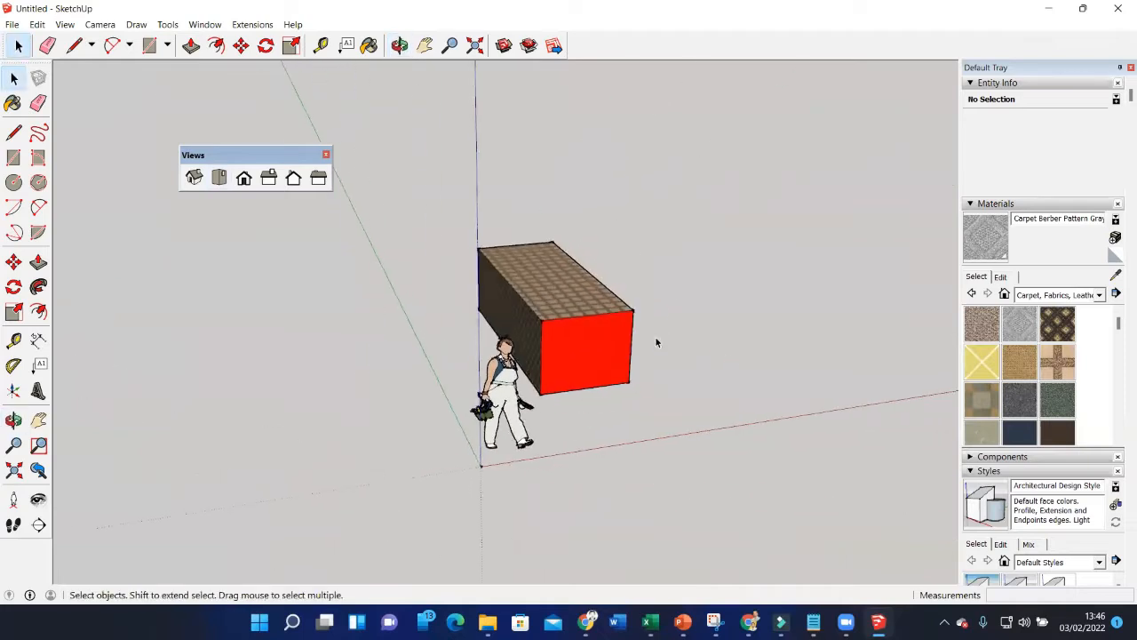
pyautogui.scroll(3, 624, 329)
pyautogui.click(194, 177)
pyautogui.moveTo(374, 311); pyautogui.dragTo(510, 343, button='middle')
pyautogui.click(193, 177)
pyautogui.moveTo(278, 155); pyautogui.dragTo(655, 32)
# Delete the whole painted box, leaving the figure in the model.
pyautogui.moveTo(379, 208); pyautogui.dragTo(855, 498)
pyautogui.press('Delete')
pyautogui.moveTo(526, 340); pyautogui.dragTo(498, 300, button='middle')
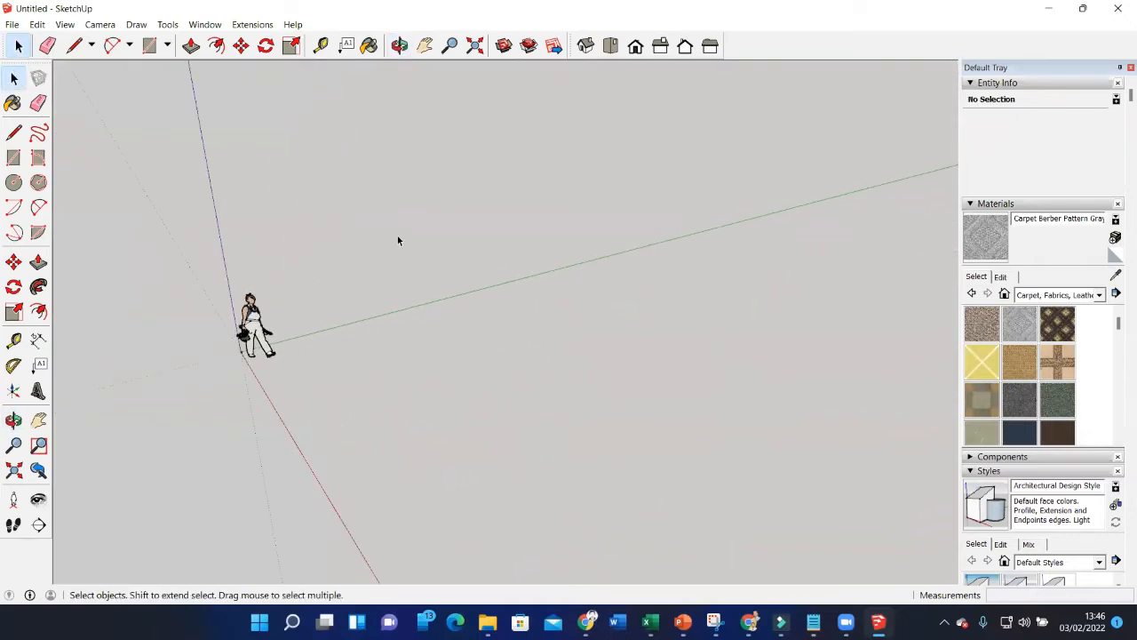
pyautogui.moveTo(64, 219); pyautogui.dragTo(351, 266, button='middle')
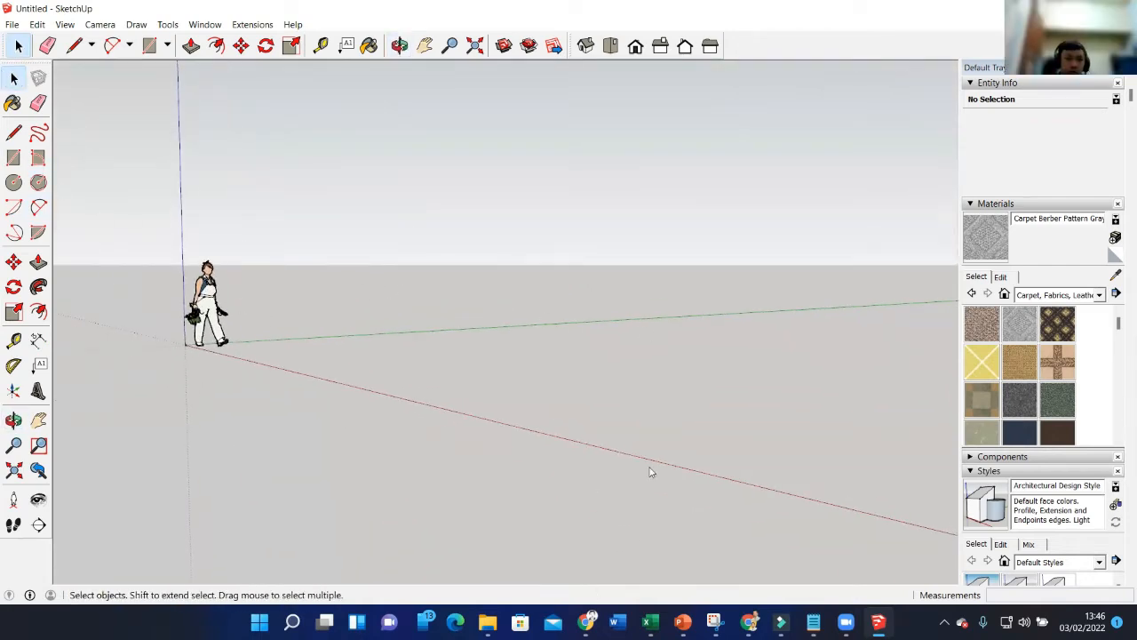
# Switch to Chrome and save the enlarged Dekoruma corner desk image as "meja belajar" on drive PGRI (D:).
pyautogui.hotkey('alt', 'Tab')
pyautogui.click(617, 37)
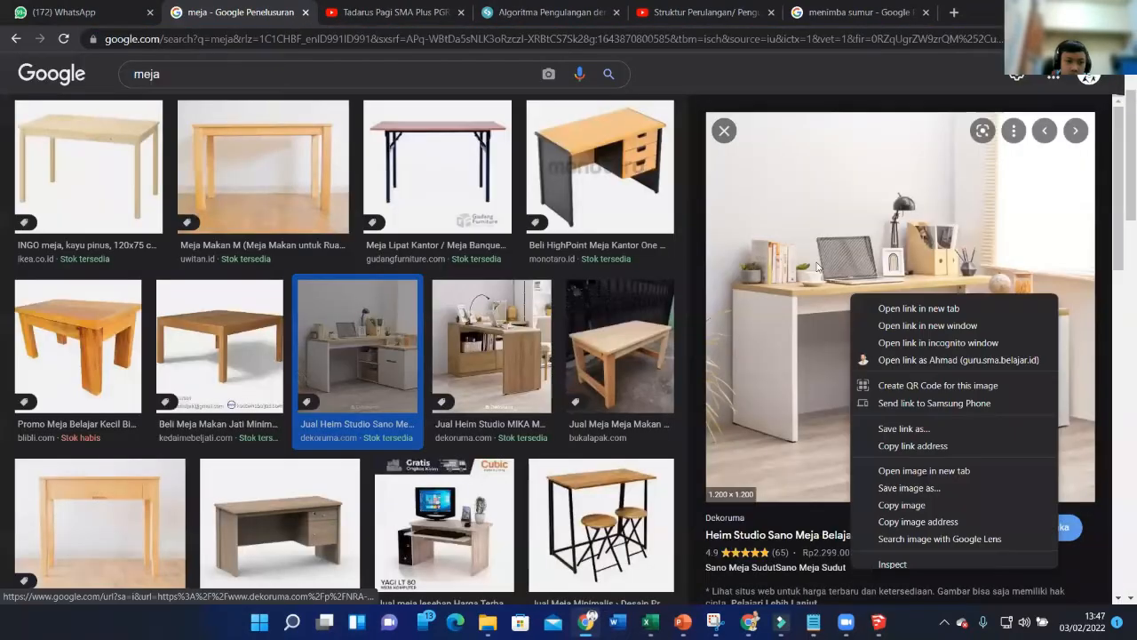
pyautogui.click(919, 487)
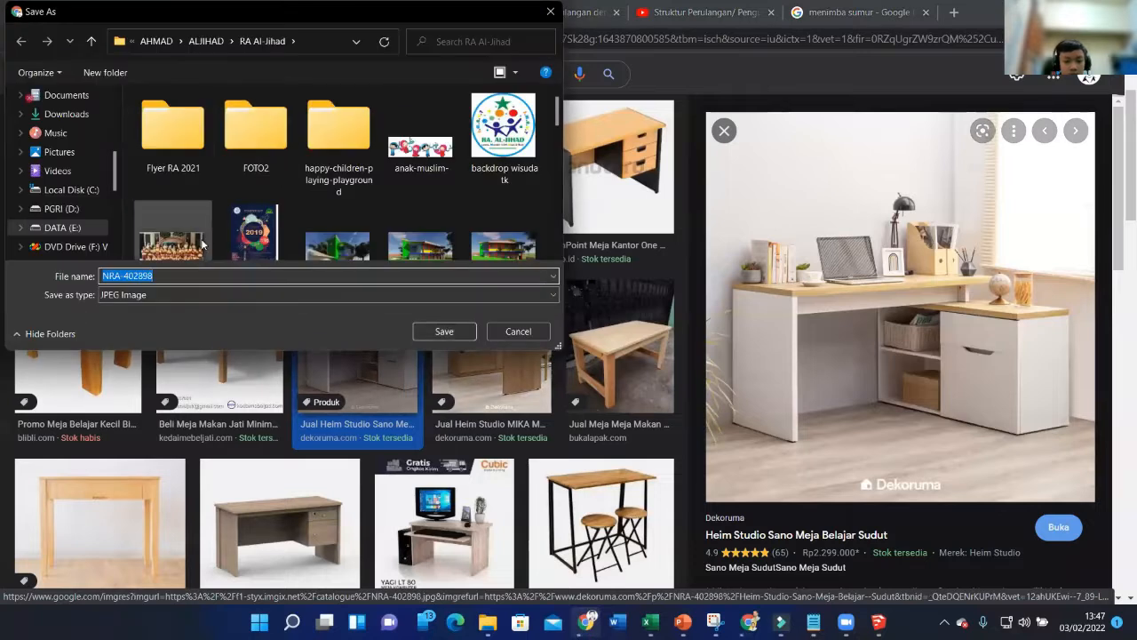
pyautogui.write('meja belajar')
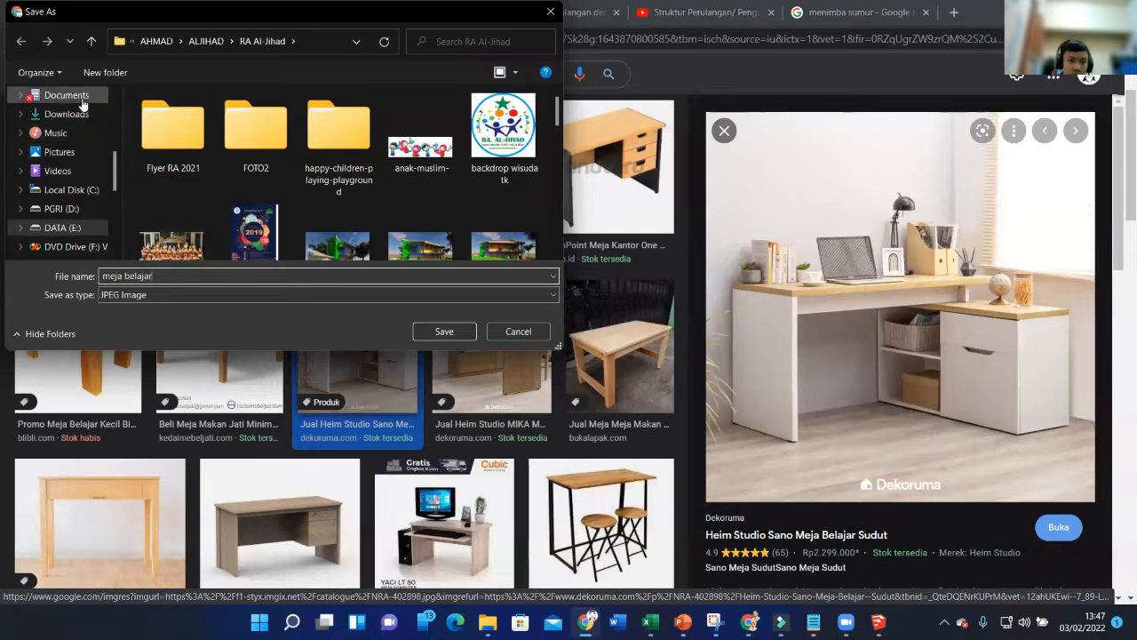
pyautogui.click(76, 217)
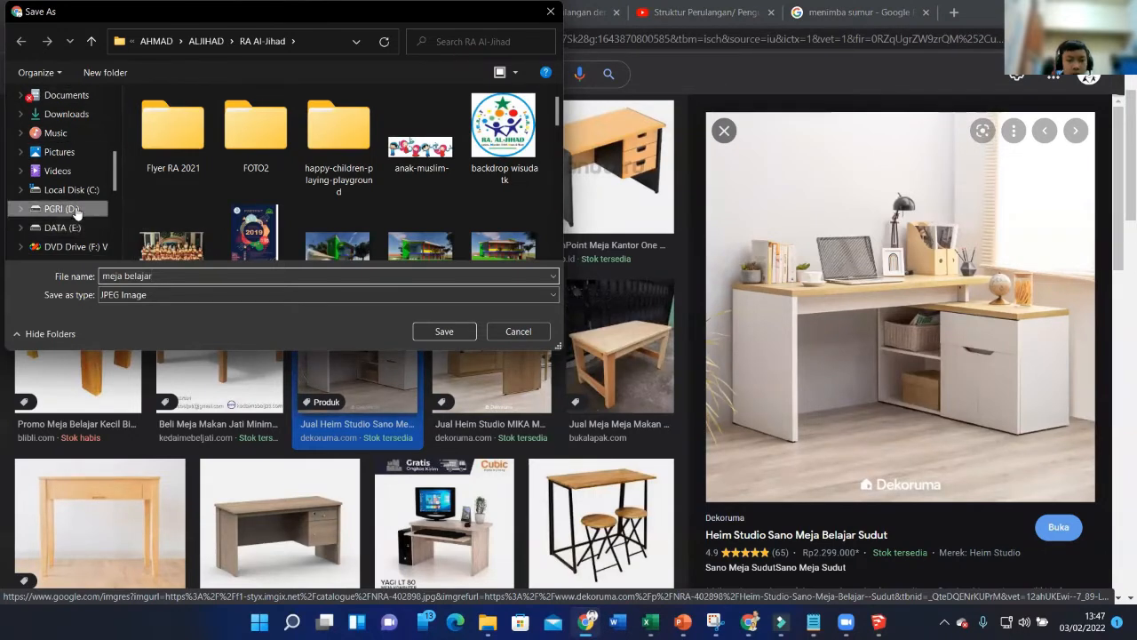
pyautogui.click(419, 329)
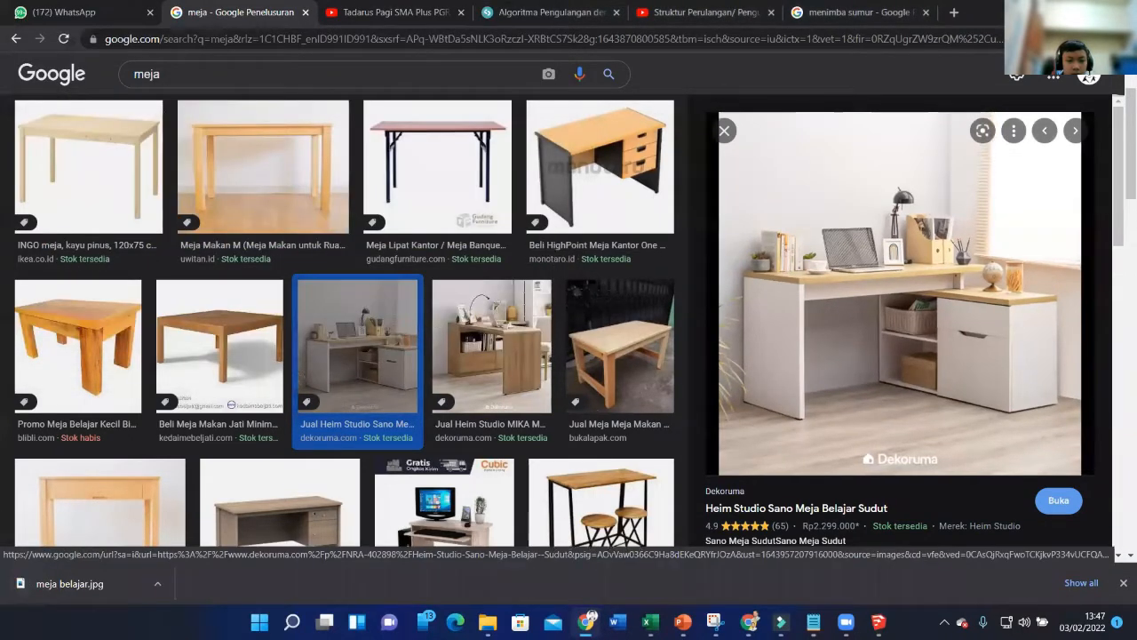
# Switch back to SketchUp, start an import and browse to drive PGRI (D:).
pyautogui.click(878, 621)
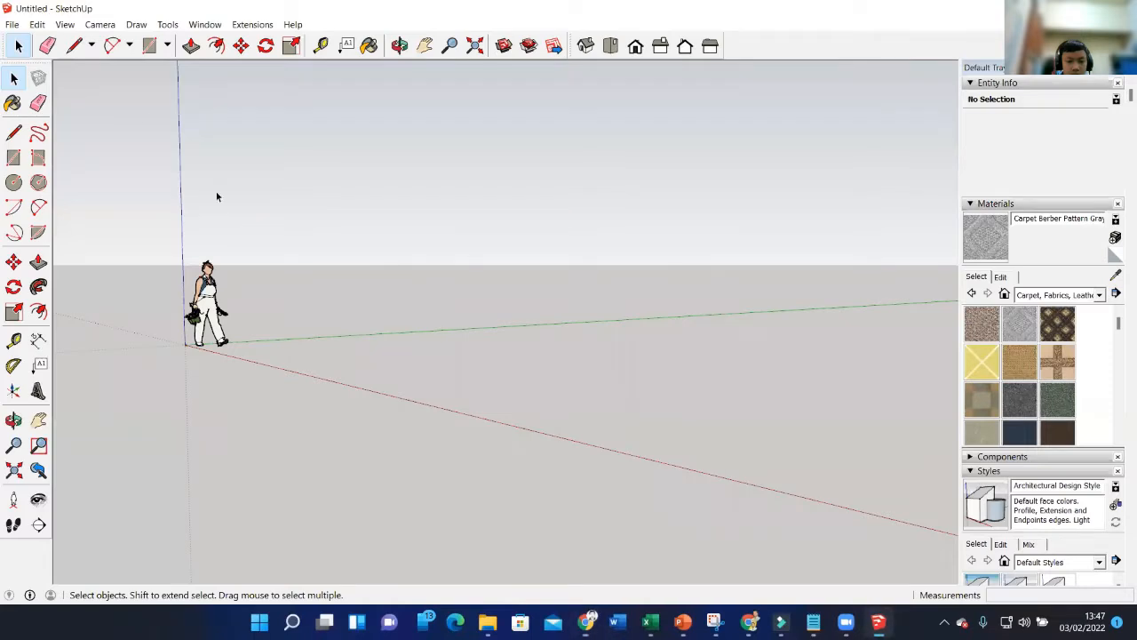
pyautogui.click(13, 24)
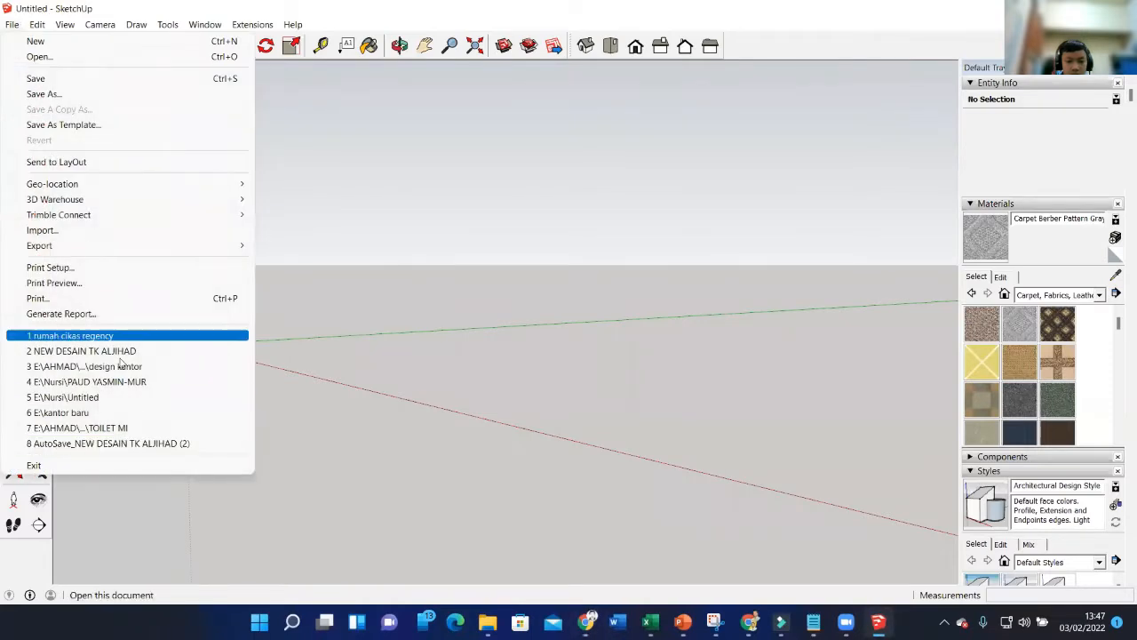
pyautogui.click(94, 233)
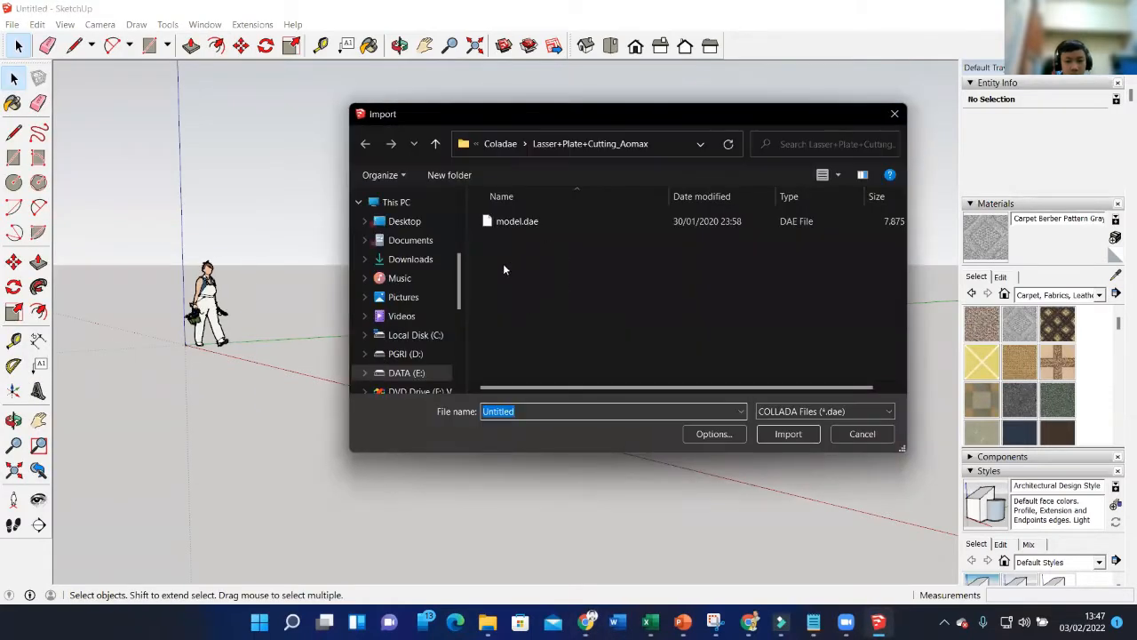
pyautogui.click(434, 355)
pyautogui.click(600, 235)
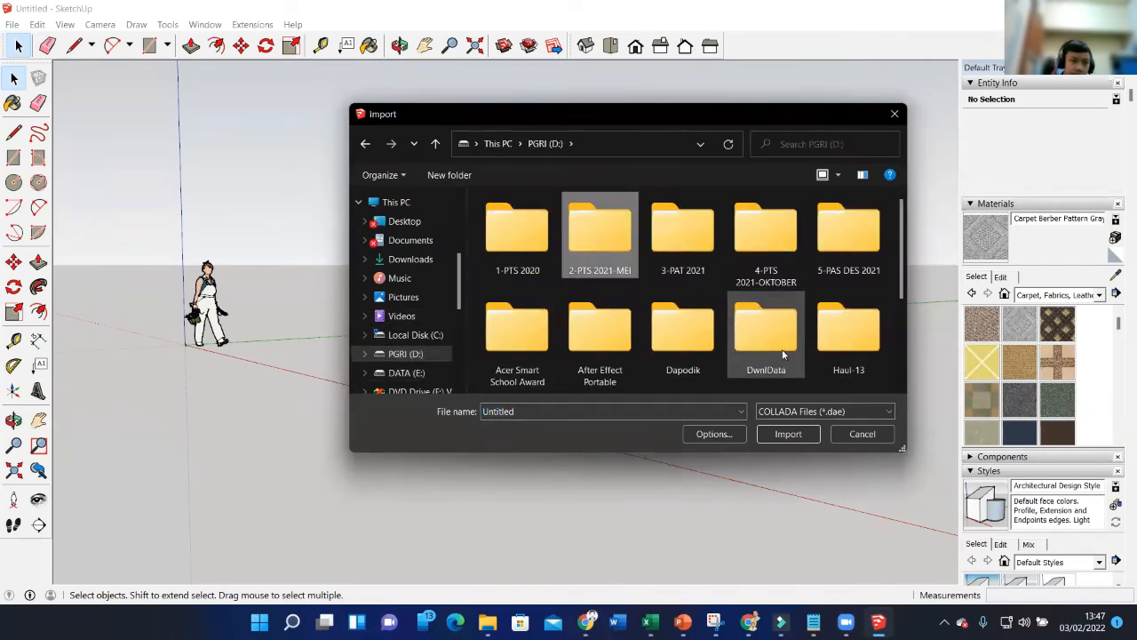
pyautogui.click(675, 333)
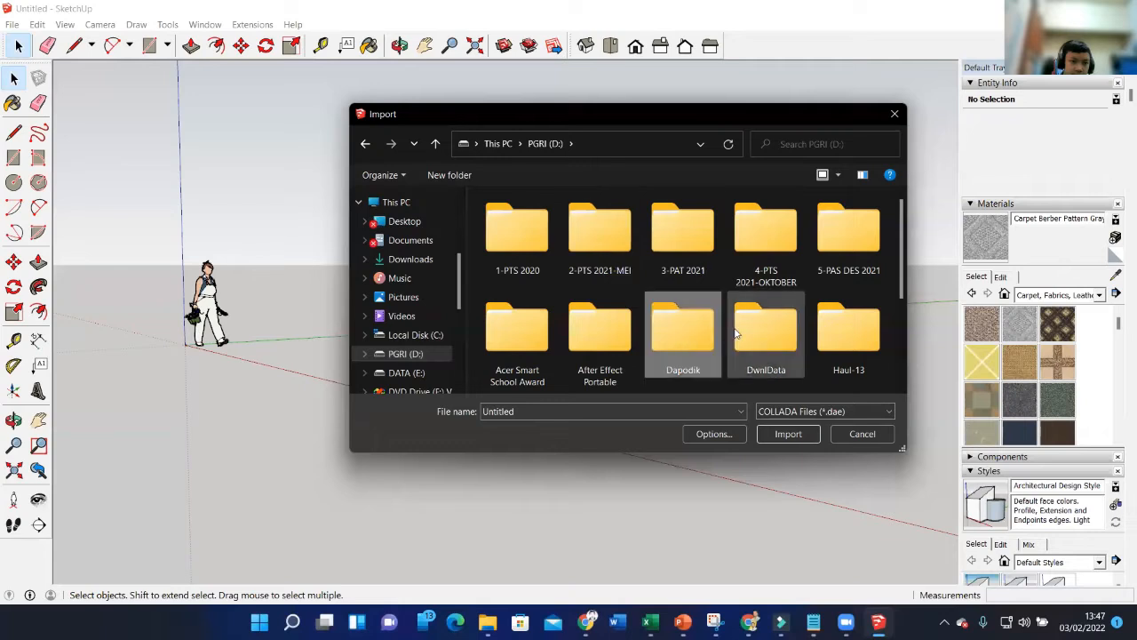
pyautogui.scroll(-2, 736, 328)
# Import the JPEG file "meja belajar" with the use-as-Image option and place it flat on the ground near the figure.
pyautogui.click(799, 411)
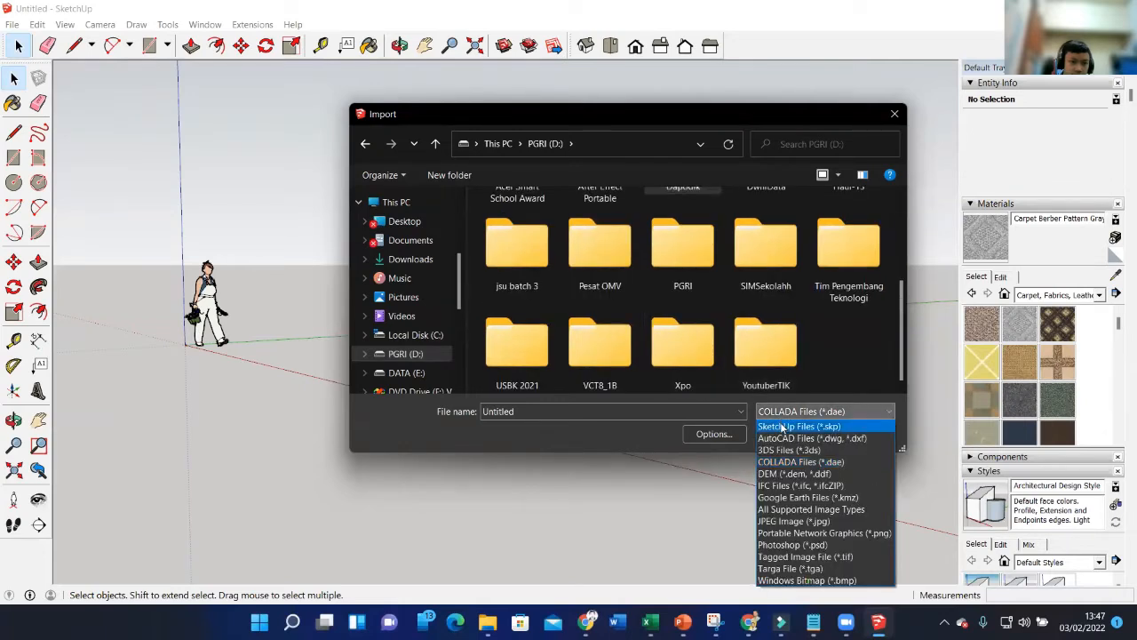
pyautogui.click(806, 521)
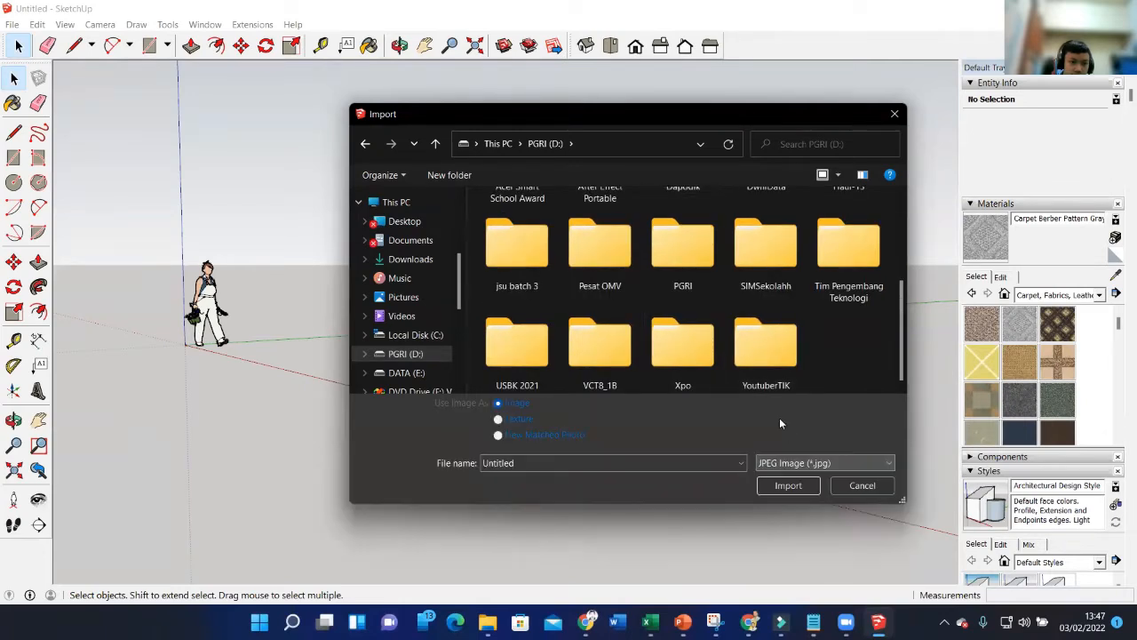
pyautogui.scroll(-2, 690, 345)
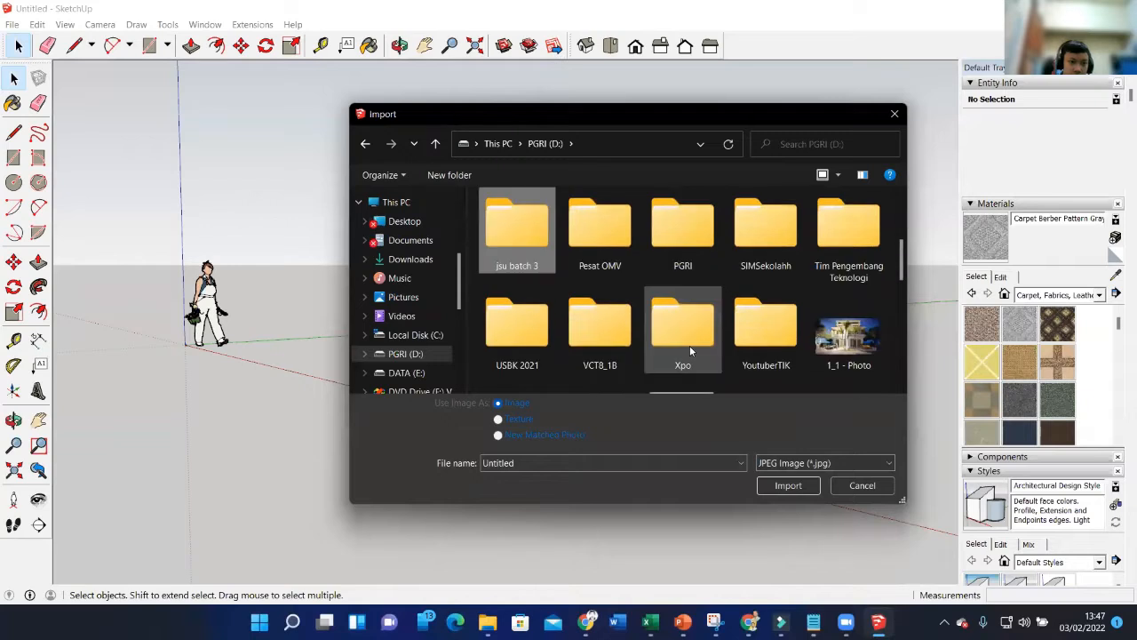
pyautogui.scroll(-3, 828, 344)
pyautogui.scroll(-5, 830, 339)
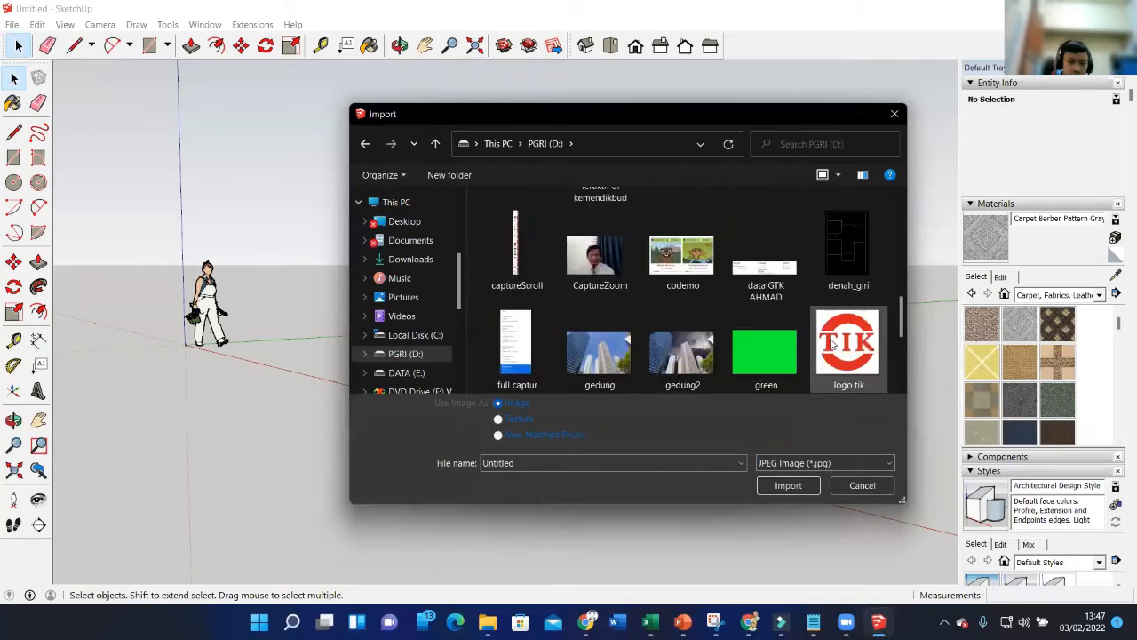
pyautogui.click(599, 265)
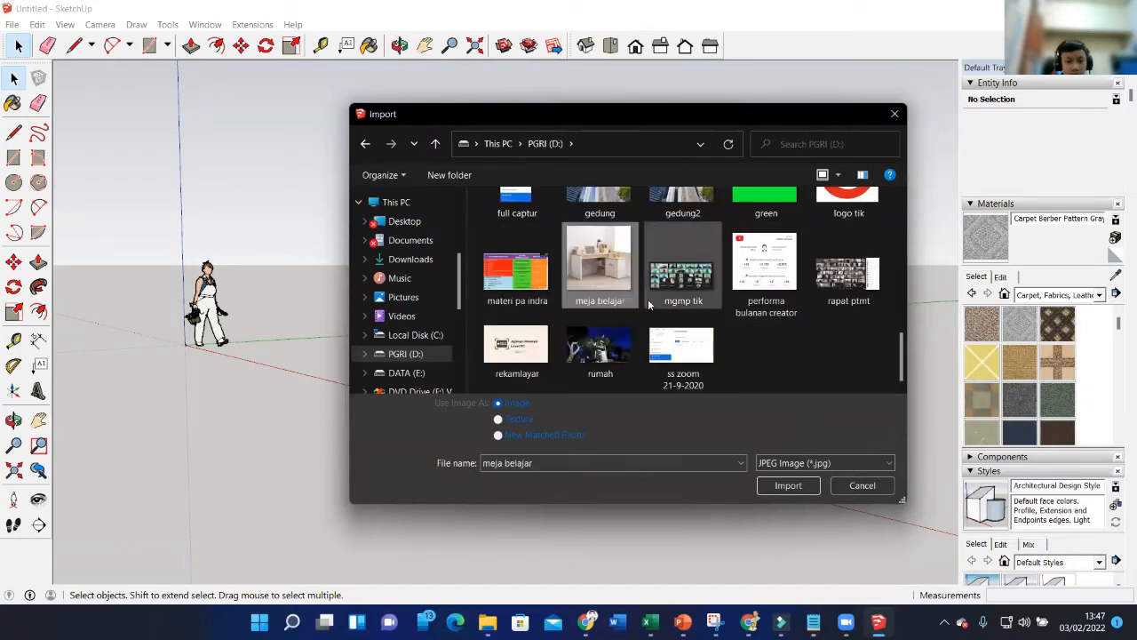
pyautogui.click(778, 487)
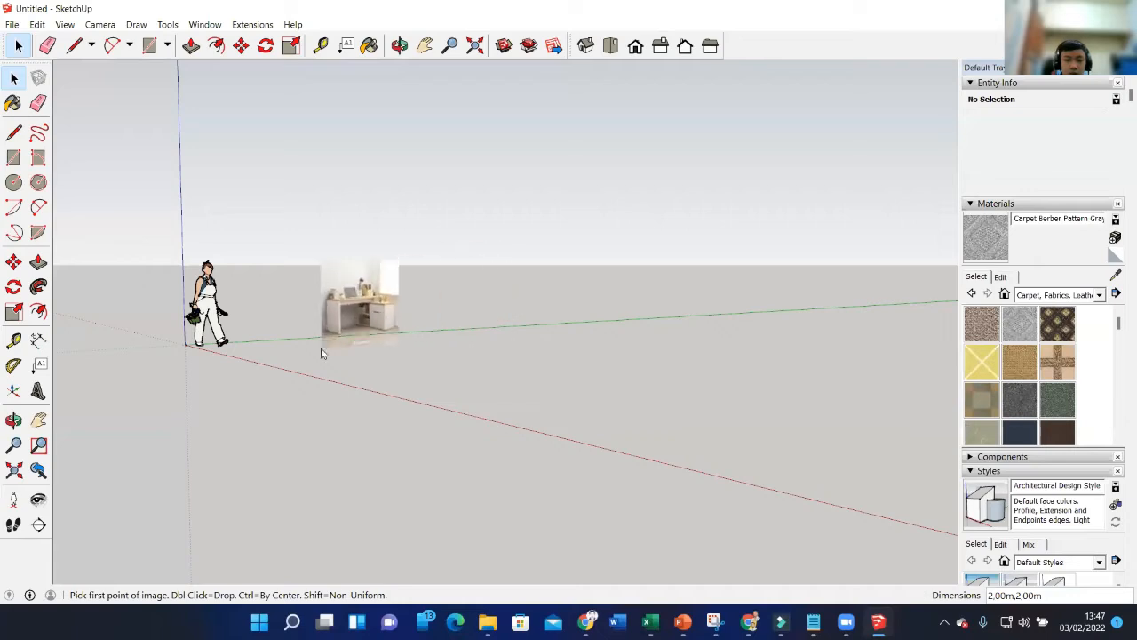
pyautogui.click(288, 359)
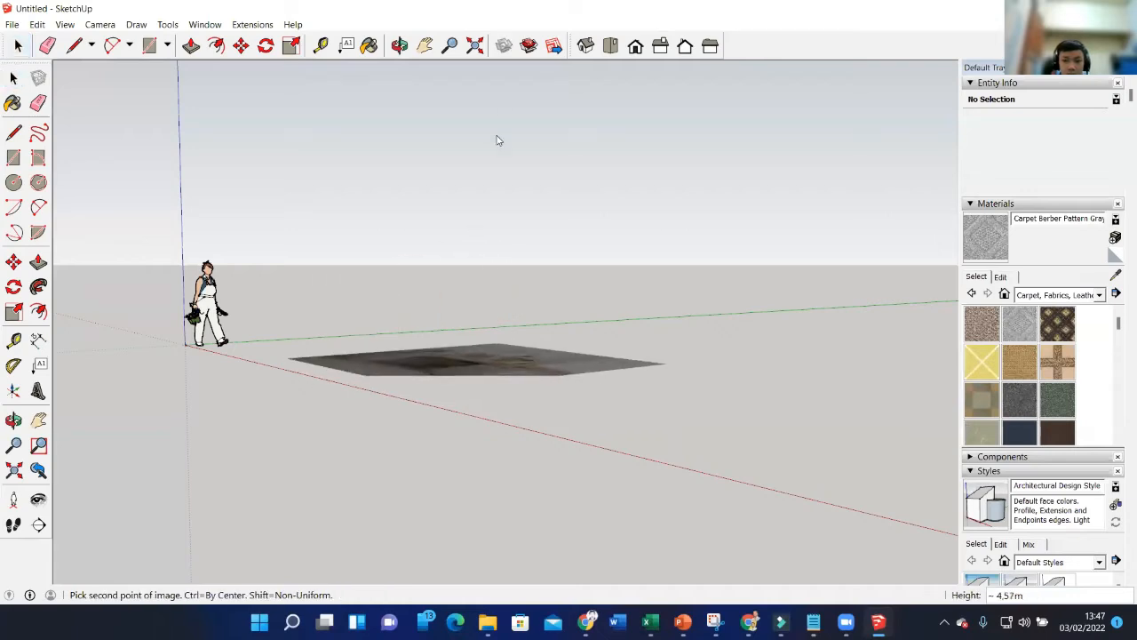
pyautogui.click(508, 168)
# In top view, move the desk image about 9.39 m along the red axis to the other side of the green axis.
pyautogui.click(610, 46)
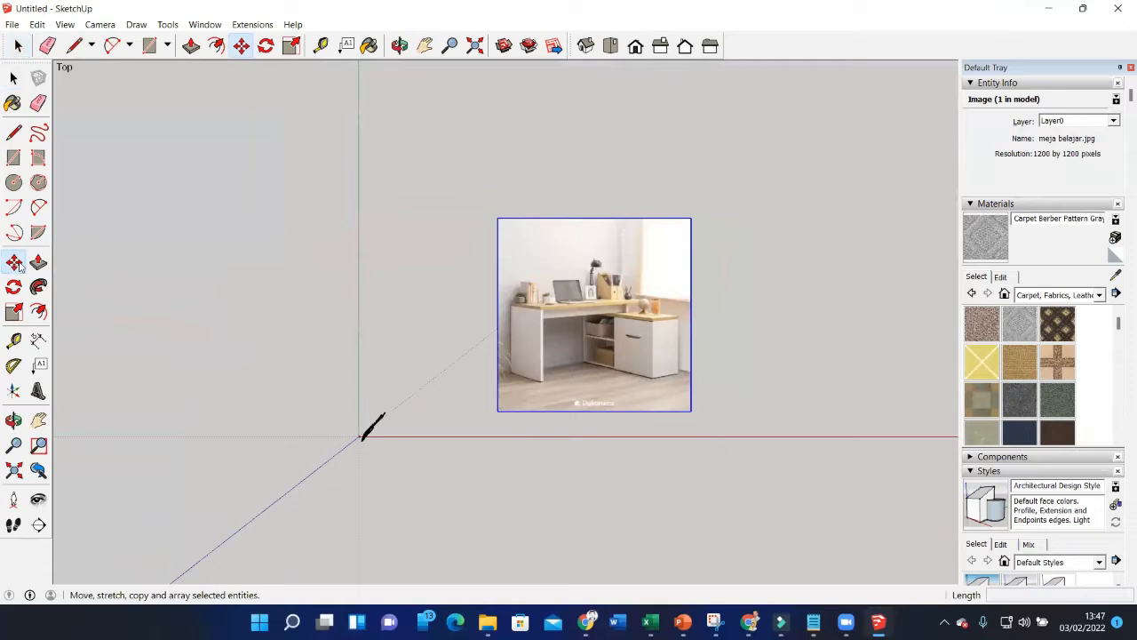
pyautogui.click(13, 262)
pyautogui.click(640, 177)
pyautogui.click(269, 186)
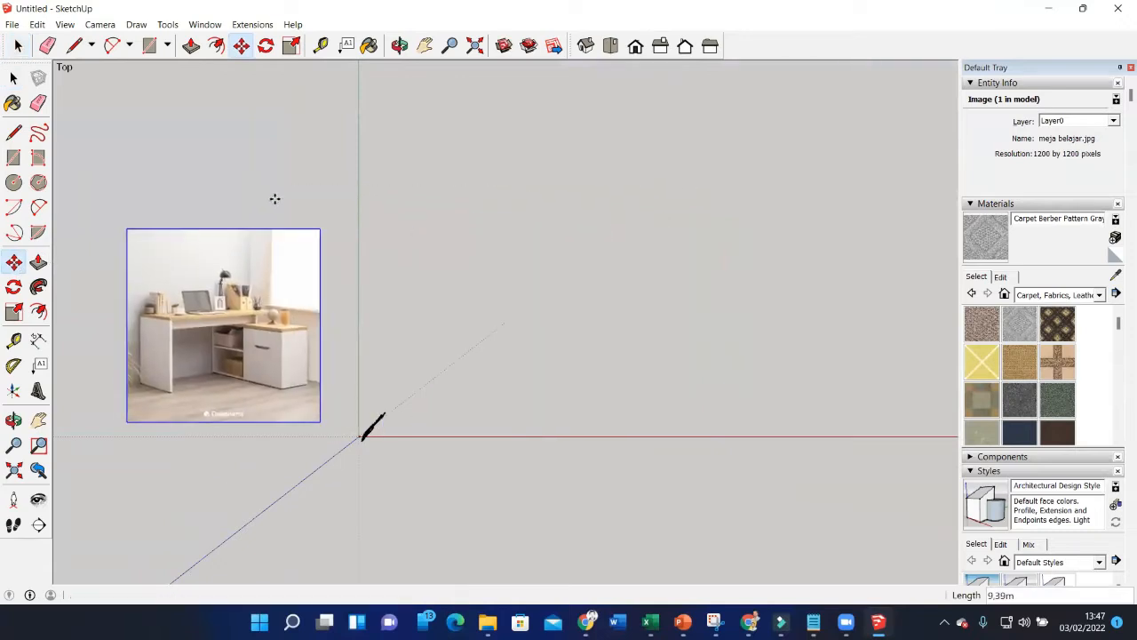
pyautogui.click(13, 79)
pyautogui.click(401, 363)
# Examine the figure and desk image in perspective, zooming in and out repeatedly around them.
pyautogui.moveTo(407, 433); pyautogui.dragTo(387, 367, button='middle')
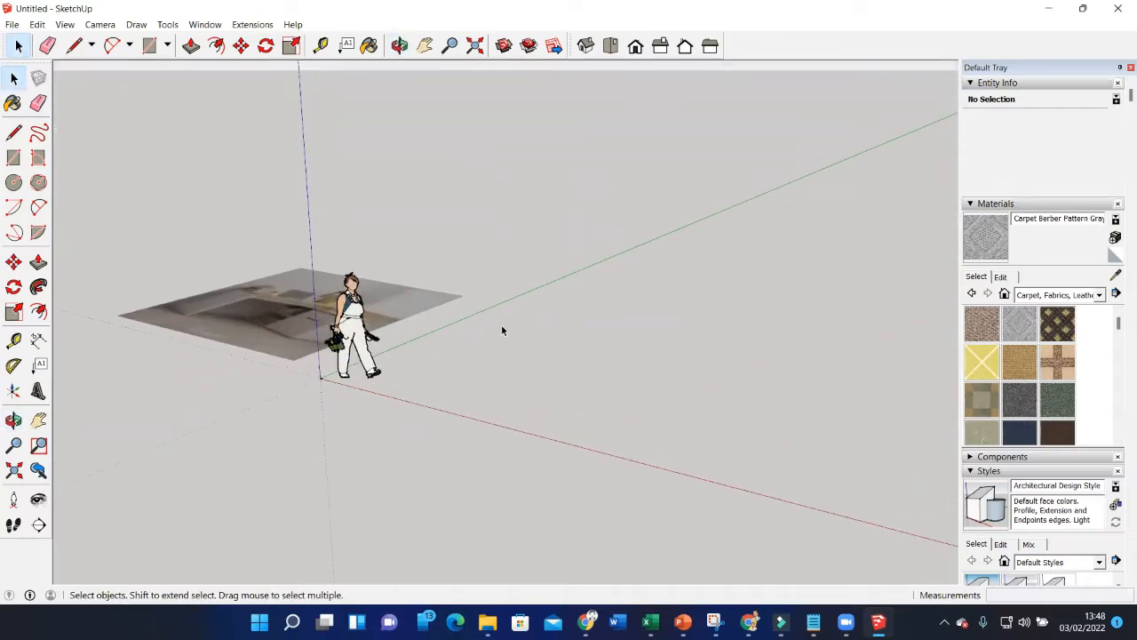
pyautogui.scroll(-3, 358, 203)
pyautogui.scroll(4, 357, 286)
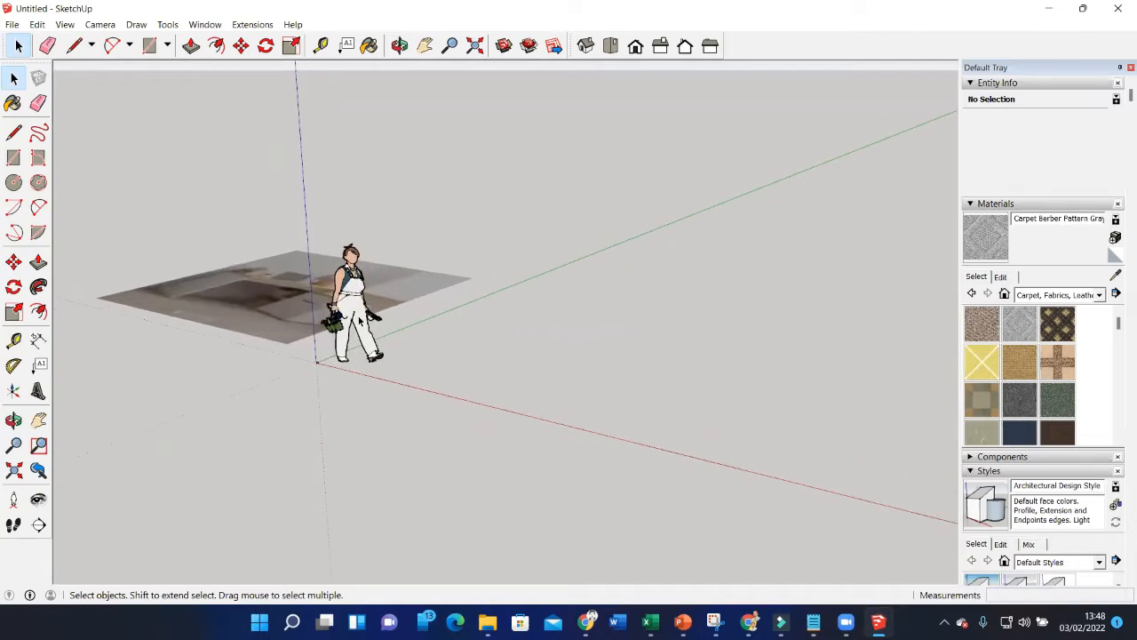
pyautogui.scroll(3, 364, 310)
pyautogui.scroll(-5, 364, 311)
pyautogui.scroll(2, 364, 311)
pyautogui.scroll(-1, 364, 311)
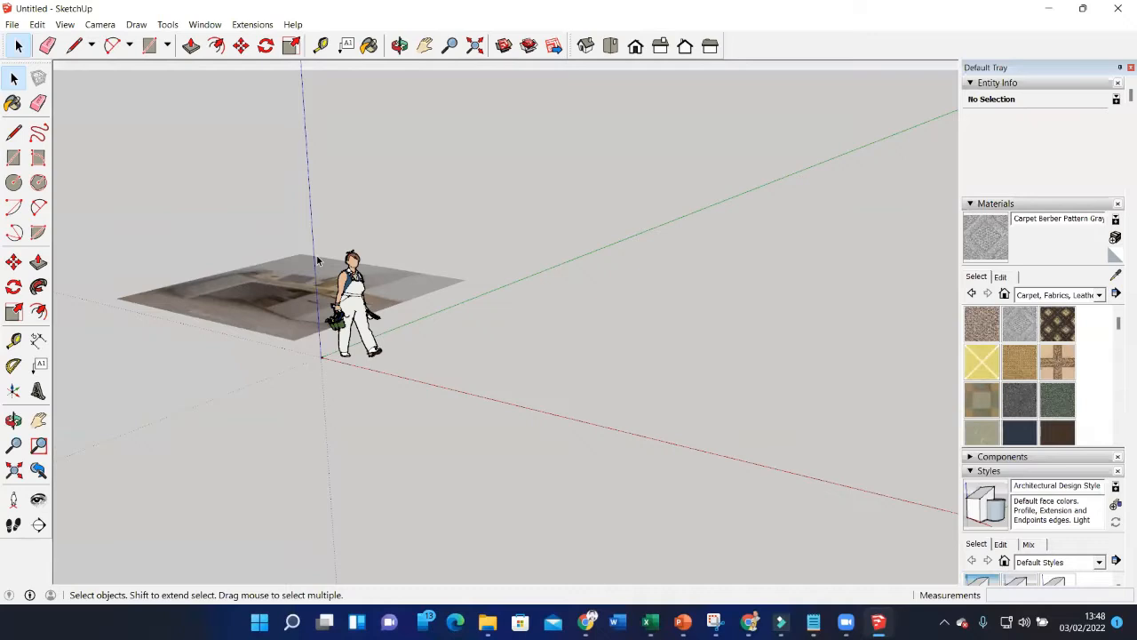
pyautogui.scroll(-2, 317, 259)
pyautogui.scroll(3, 317, 259)
pyautogui.scroll(3, 317, 258)
pyautogui.scroll(-4, 317, 259)
pyautogui.scroll(2, 316, 258)
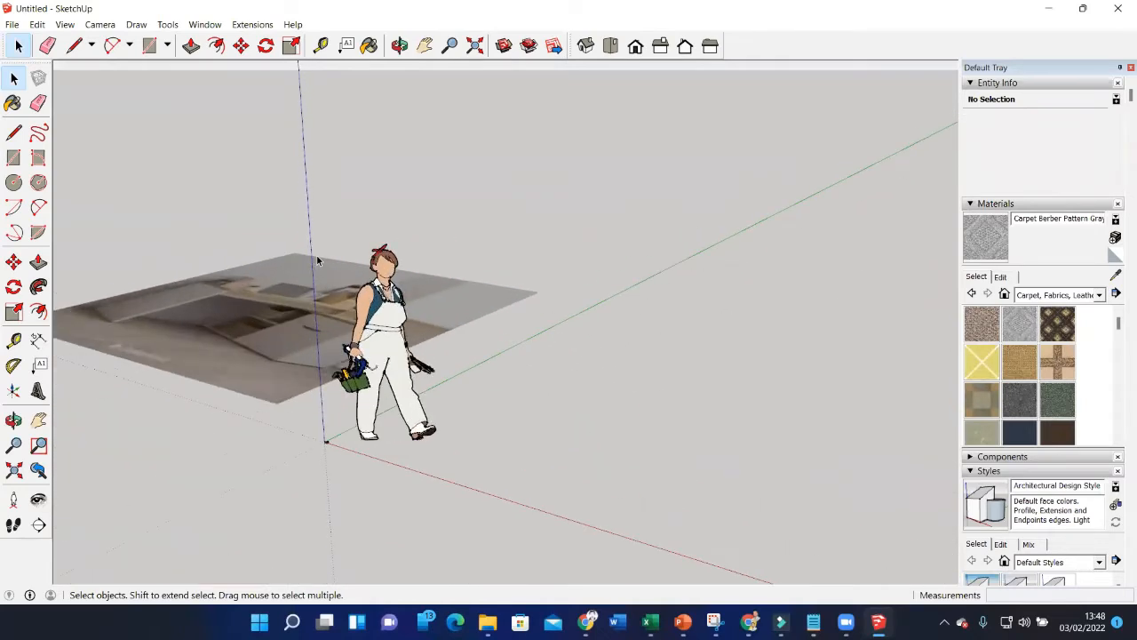
pyautogui.scroll(1, 317, 258)
pyautogui.scroll(-1, 316, 258)
pyautogui.scroll(-1, 317, 259)
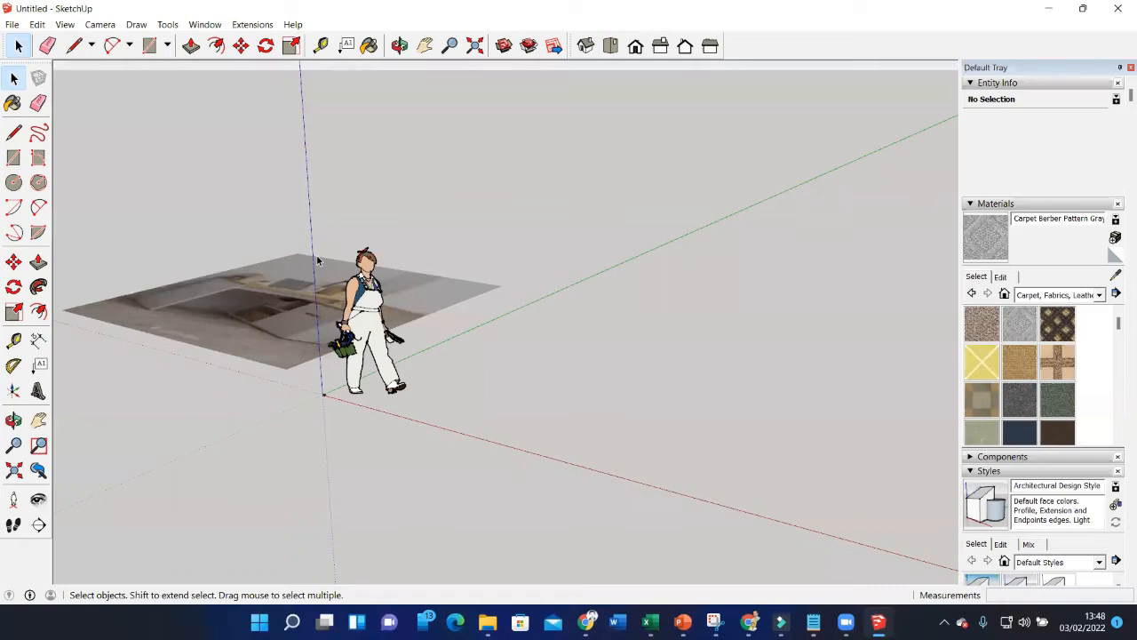
# Inspect the scene from different directions with the Orbit and Pan tools, turning the desk image toward the camera.
pyautogui.middleClick(317, 259)
pyautogui.press('o')
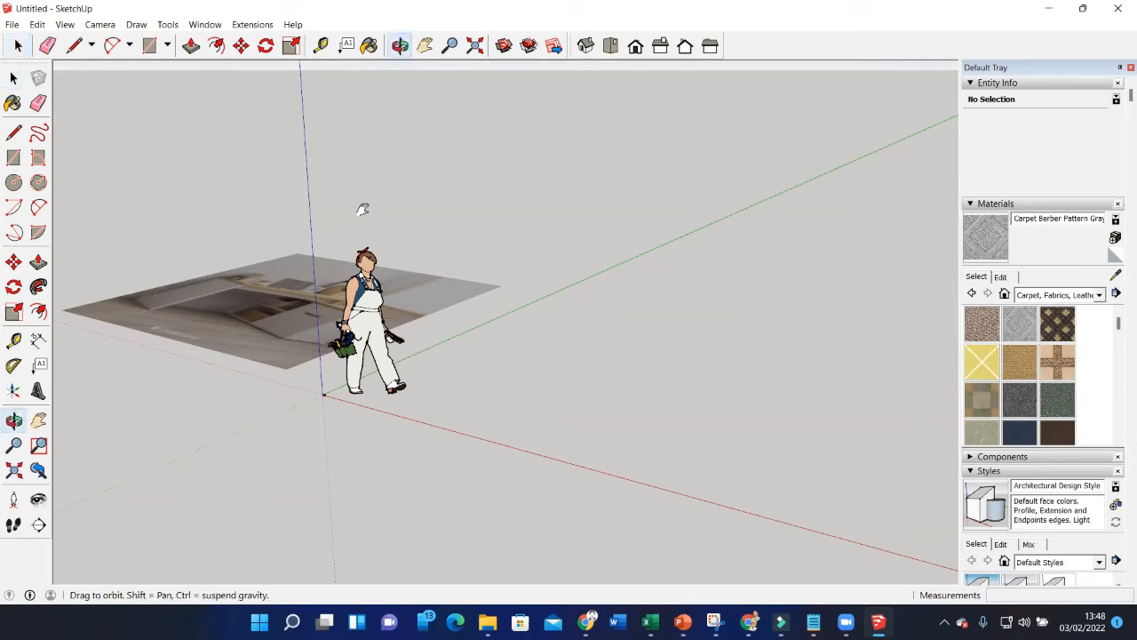
pyautogui.scroll(-1, 362, 209)
pyautogui.moveTo(385, 304); pyautogui.dragTo(224, 417, button='middle')
pyautogui.hotkey('shift', 'z')
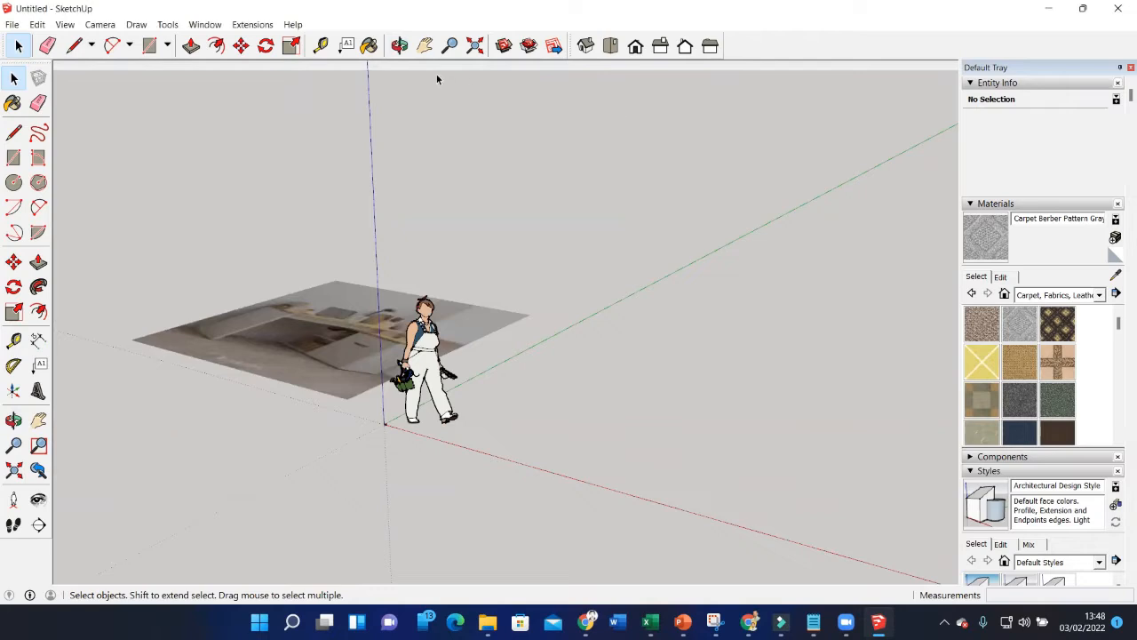
pyautogui.click(426, 48)
pyautogui.moveTo(350, 388); pyautogui.dragTo(459, 241)
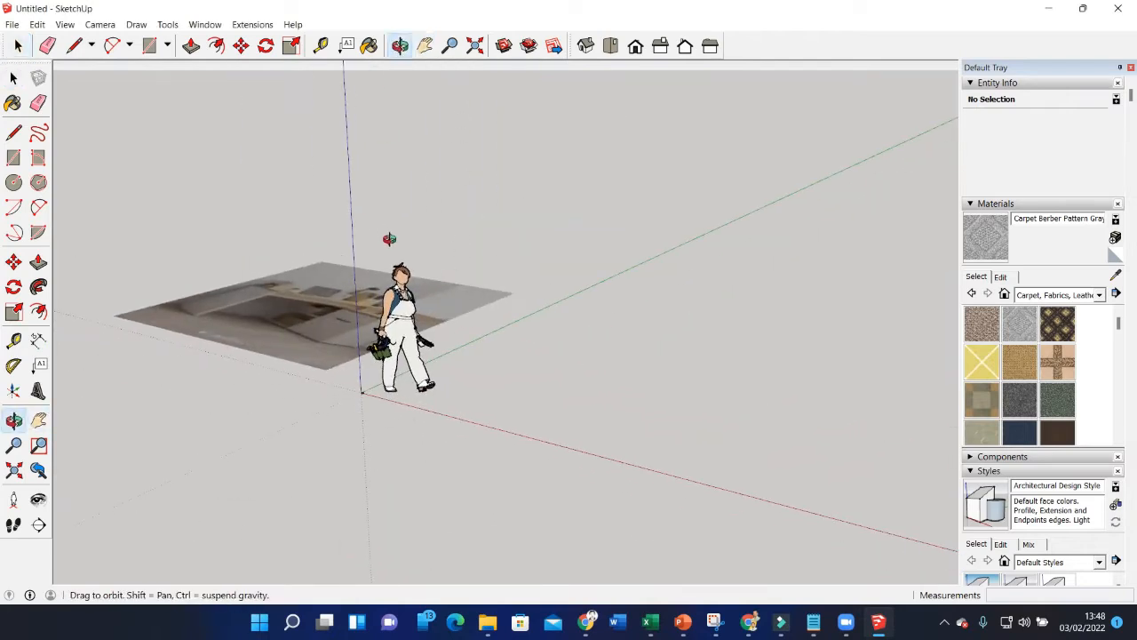
pyautogui.moveTo(467, 341); pyautogui.dragTo(469, 461)
pyautogui.moveTo(362, 216); pyautogui.dragTo(450, 119)
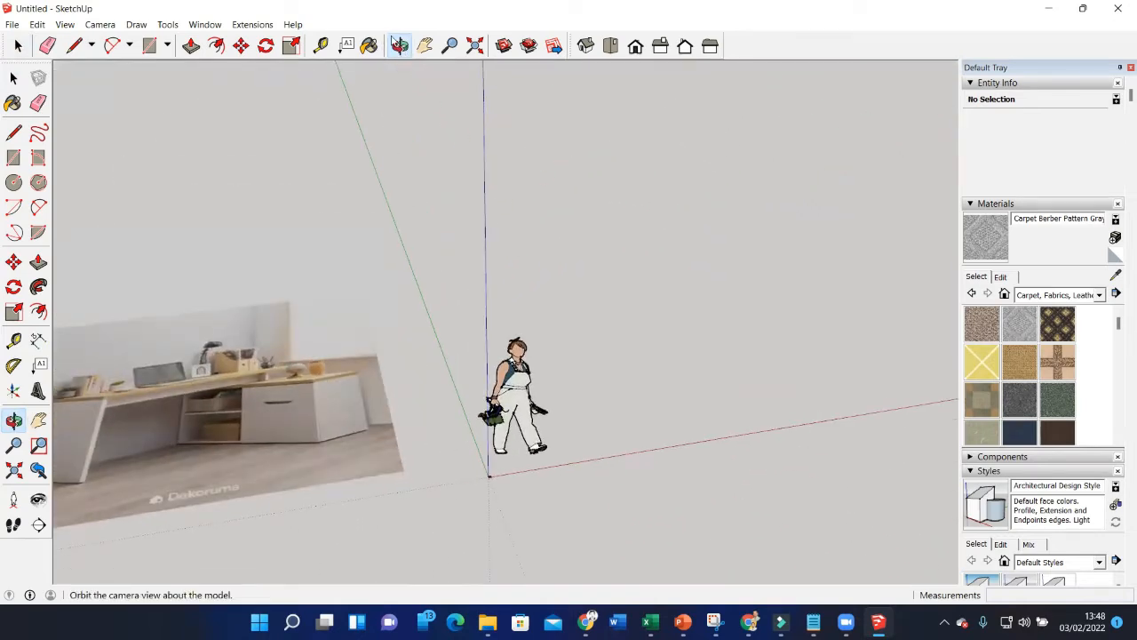
pyautogui.moveTo(490, 374); pyautogui.dragTo(312, 182)
# View the desk image from low and high angles with the Select tool active, finishing in the top view.
pyautogui.click(18, 45)
pyautogui.scroll(-2, 515, 270)
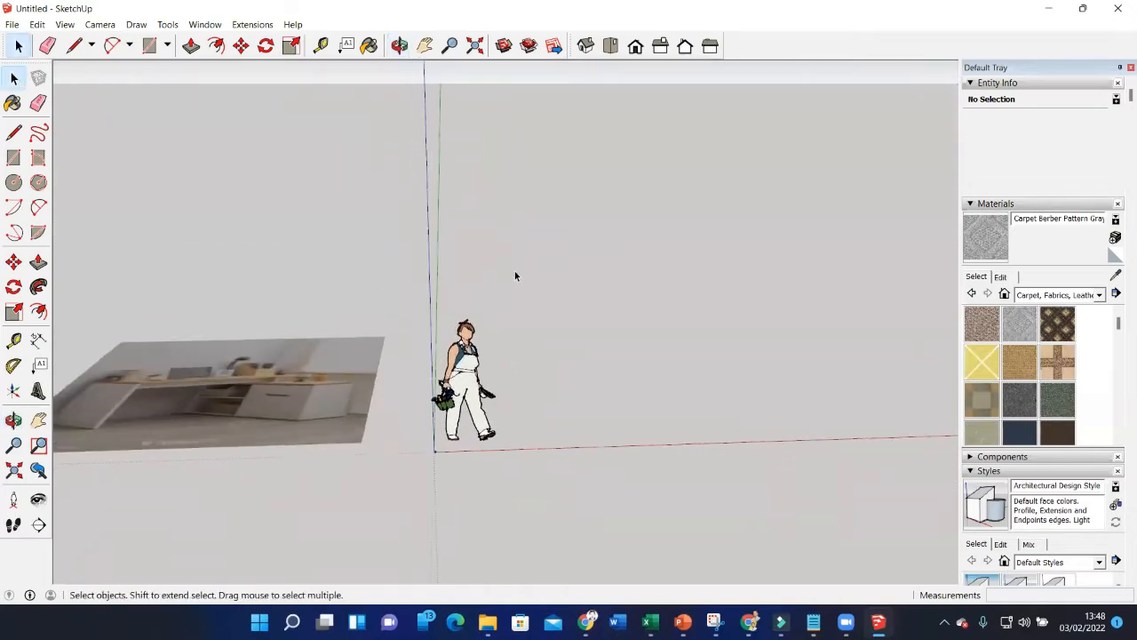
pyautogui.moveTo(520, 368); pyautogui.dragTo(525, 463, button='middle')
pyautogui.scroll(1, 522, 463)
pyautogui.scroll(-3, 510, 417)
pyautogui.scroll(1, 464, 322)
pyautogui.moveTo(463, 320); pyautogui.dragTo(538, 317, button='middle')
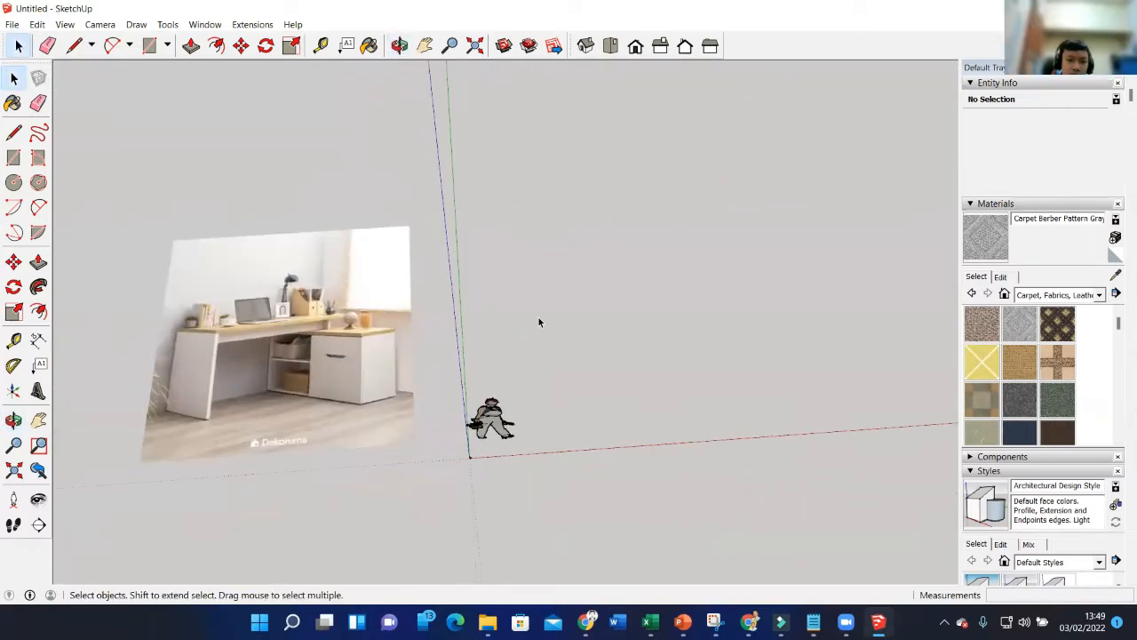
pyautogui.click(611, 46)
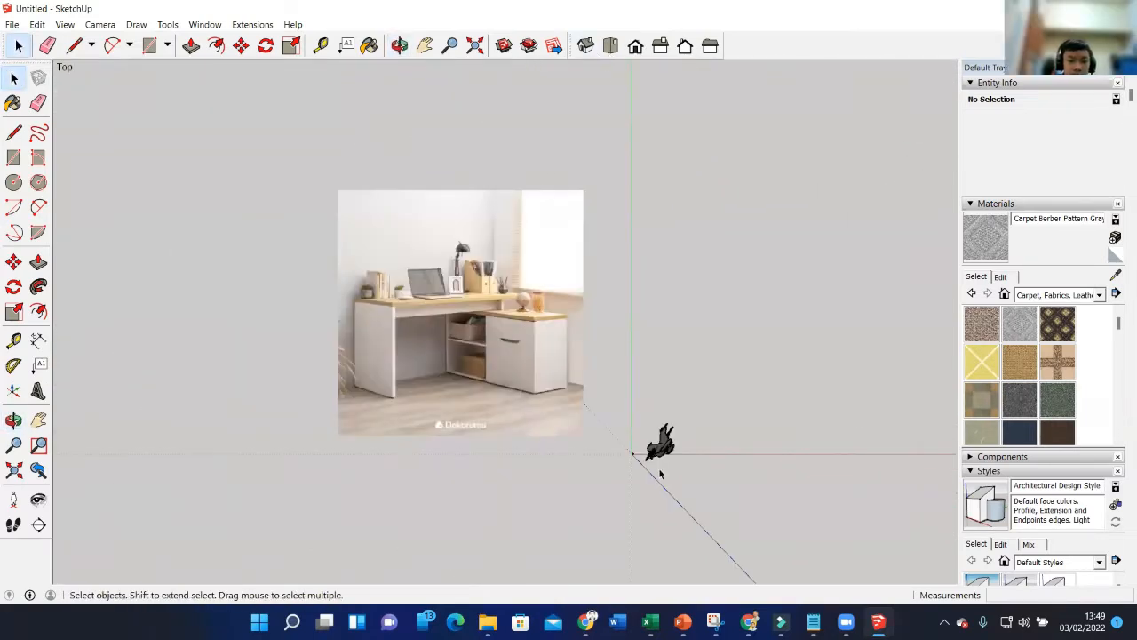
# Delete the small stray triangle of edges at the origin and the standing figure, keeping only the desk image.
pyautogui.scroll(2, 646, 466)
pyautogui.moveTo(646, 465); pyautogui.dragTo(554, 402, button='middle')
pyautogui.scroll(-1, 553, 409)
pyautogui.scroll(5, 552, 413)
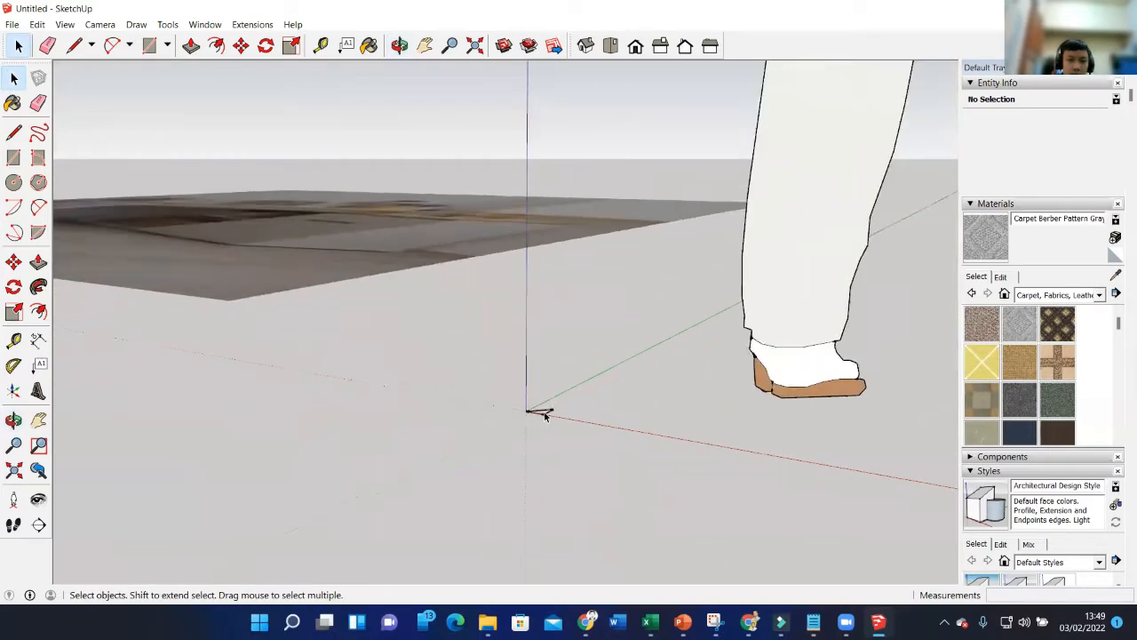
pyautogui.scroll(-4, 557, 422)
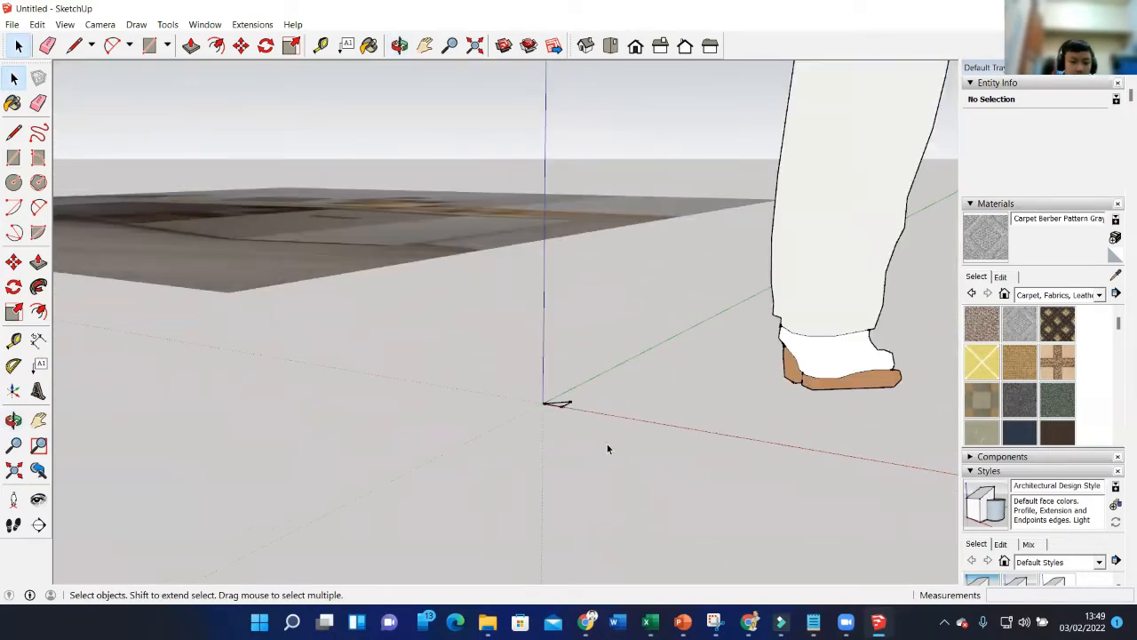
pyautogui.scroll(5, 579, 415)
pyautogui.scroll(-5, 512, 389)
pyautogui.moveTo(502, 391); pyautogui.dragTo(497, 257, button='middle')
pyautogui.keyDown('shift'); pyautogui.moveTo(510, 418); pyautogui.dragTo(494, 276, button='middle'); pyautogui.keyUp('shift')
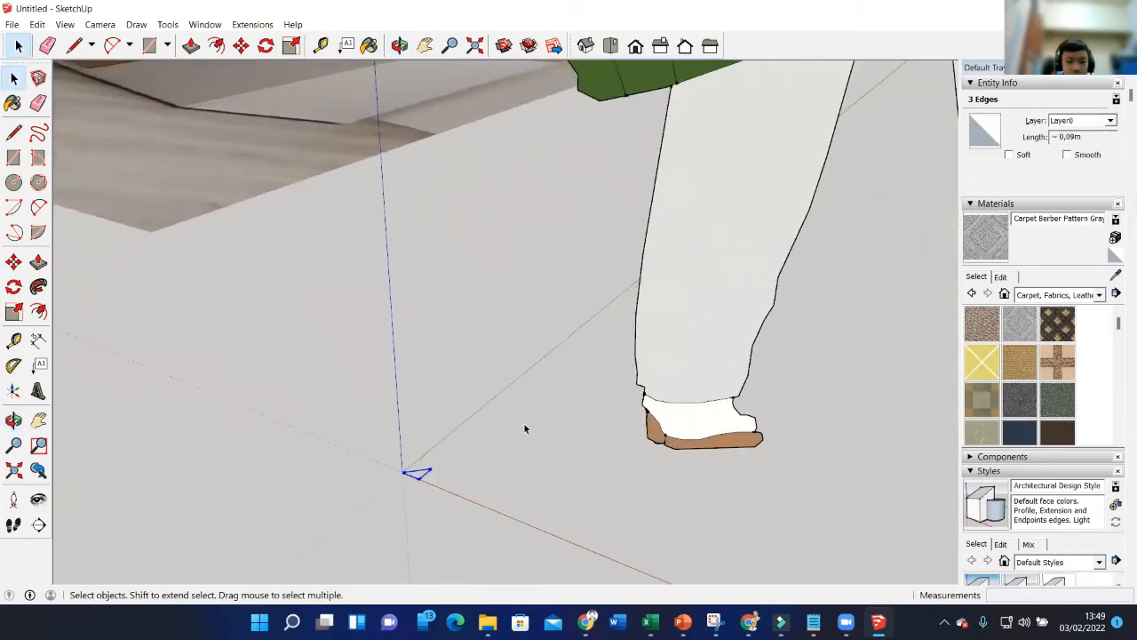
pyautogui.scroll(-3, 489, 434)
pyautogui.scroll(-2, 477, 438)
pyautogui.click(562, 414)
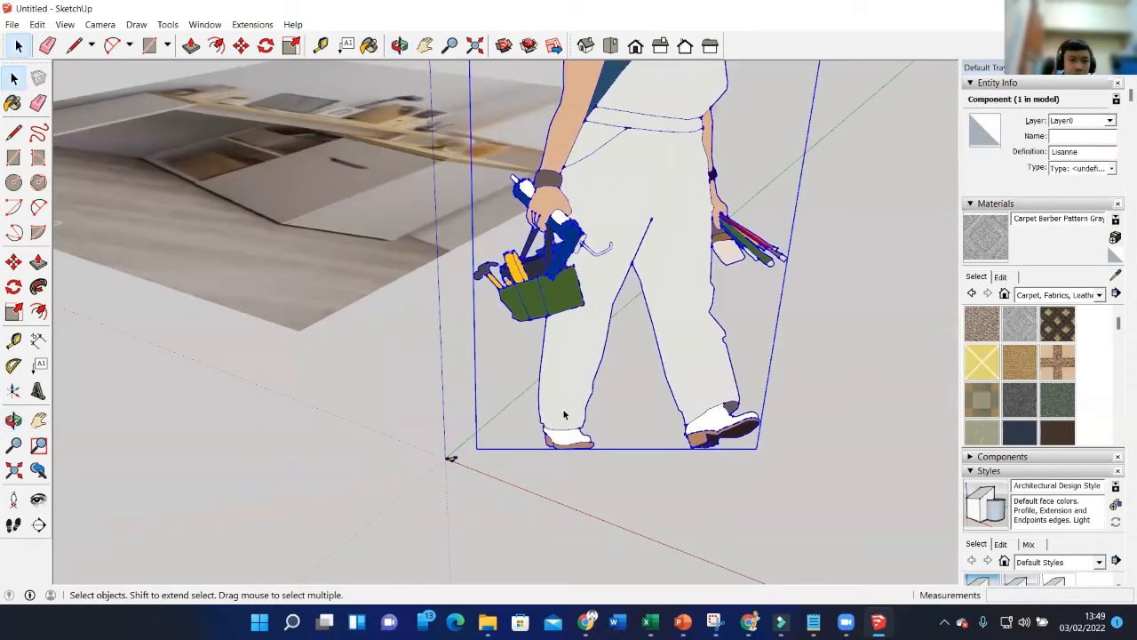
pyautogui.press('Delete')
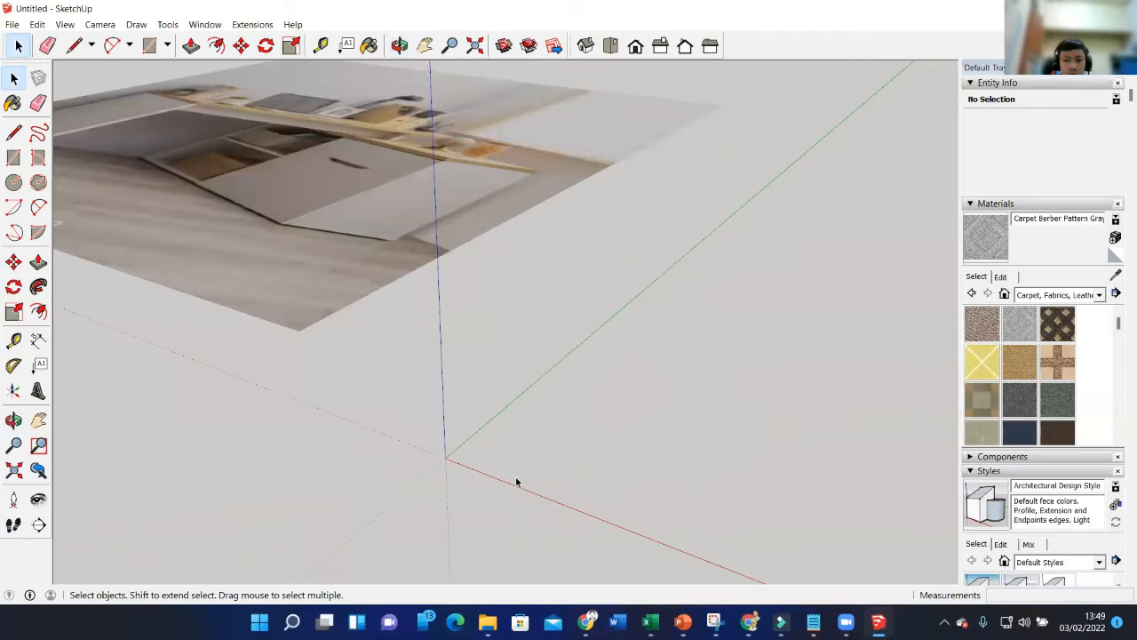
# Set the camera to the top view with empty space beside the desk image, and activate the Rectangle tool.
pyautogui.scroll(-4, 511, 418)
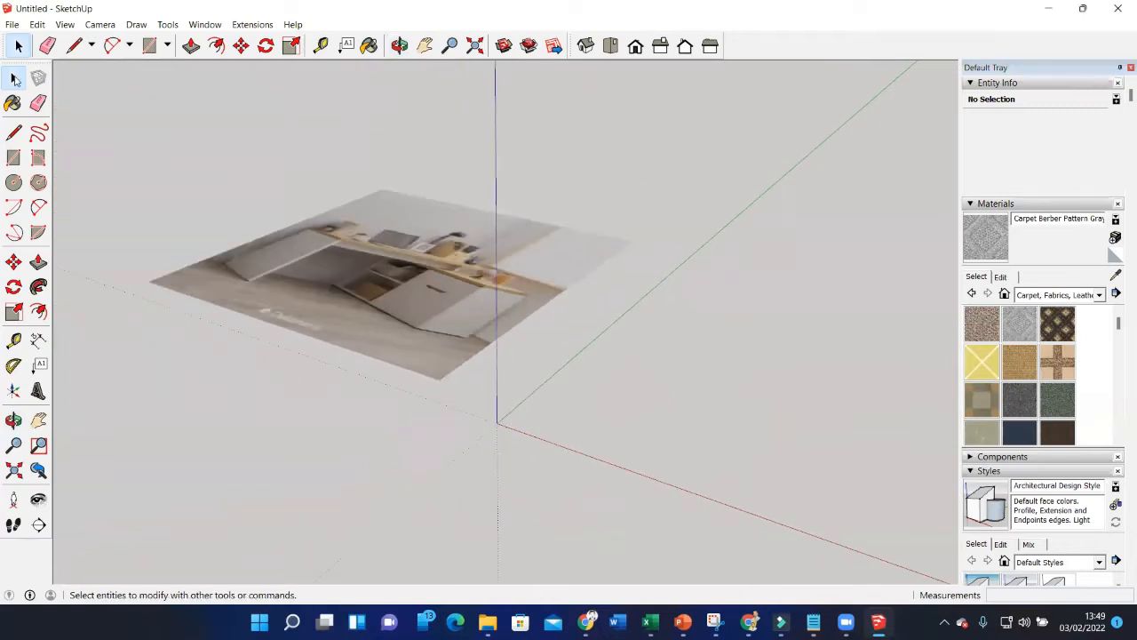
pyautogui.click(12, 79)
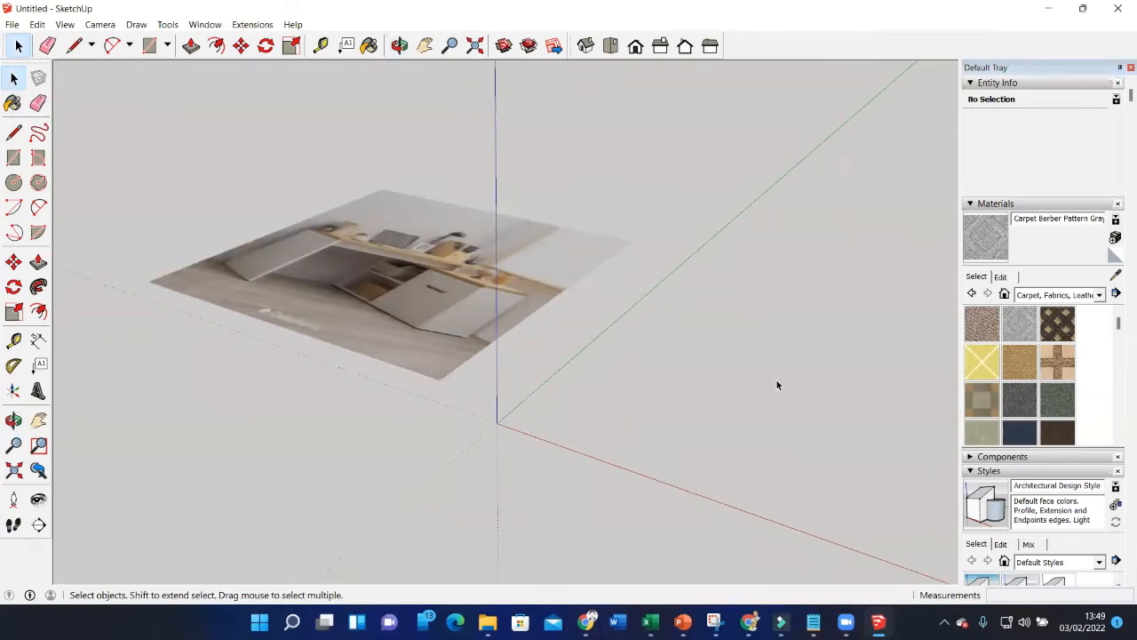
pyautogui.moveTo(546, 271); pyautogui.dragTo(523, 368, button='middle')
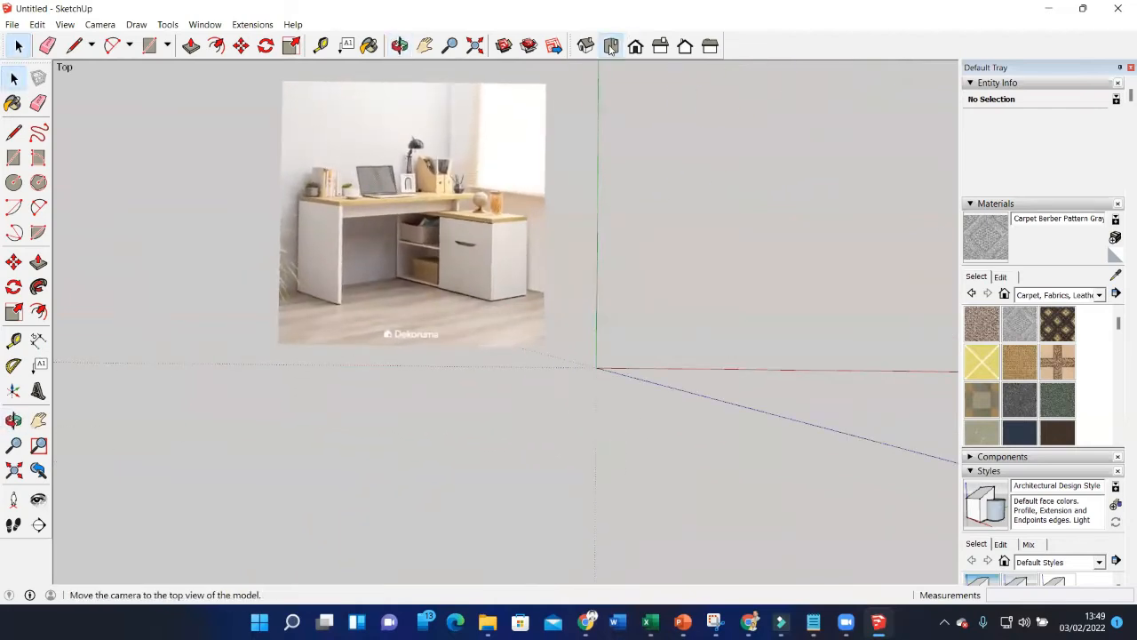
pyautogui.click(610, 45)
pyautogui.keyDown('shift'); pyautogui.moveTo(646, 302); pyautogui.dragTo(448, 342, button='middle'); pyautogui.keyUp('shift')
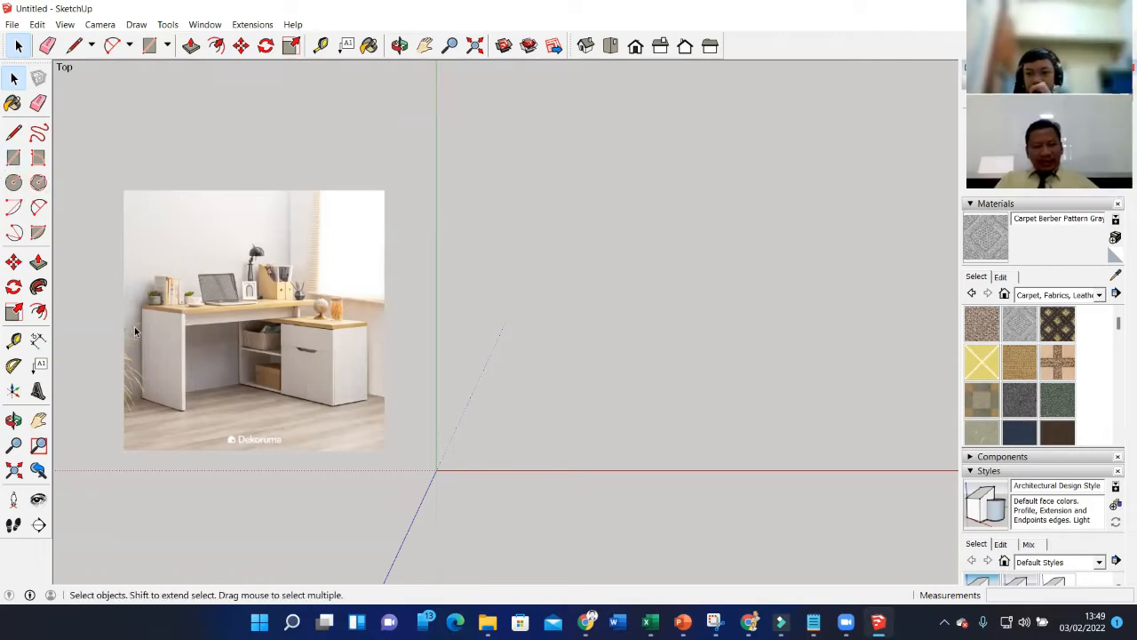
pyautogui.click(13, 158)
pyautogui.scroll(-1, 574, 418)
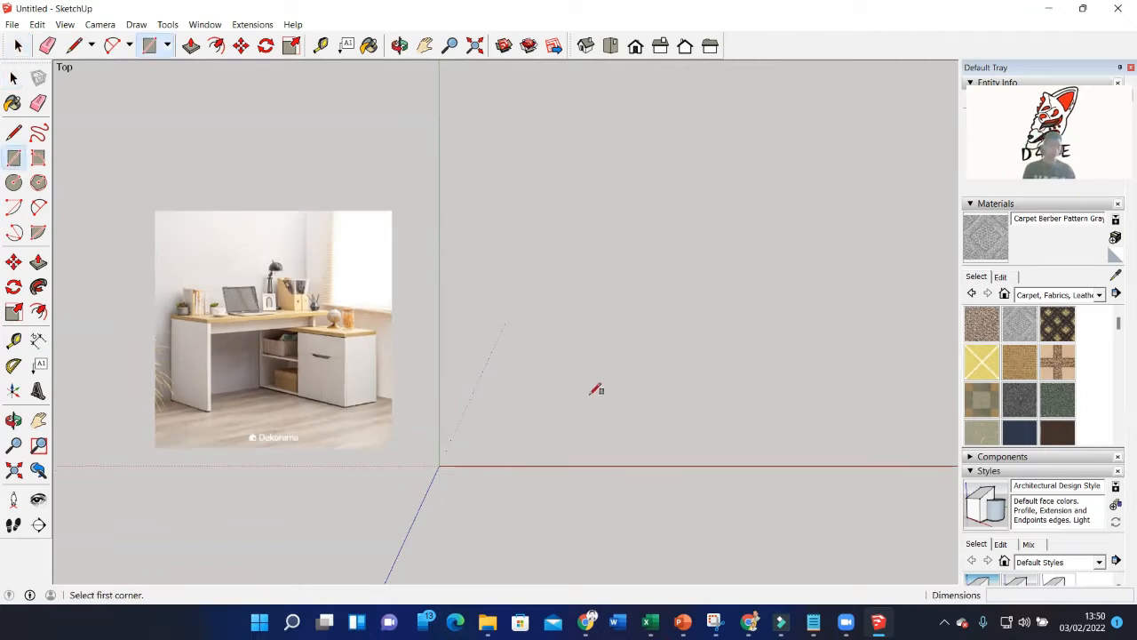
pyautogui.keyDown('shift'); pyautogui.moveTo(596, 389); pyautogui.dragTo(495, 390, button='middle'); pyautogui.keyUp('shift')
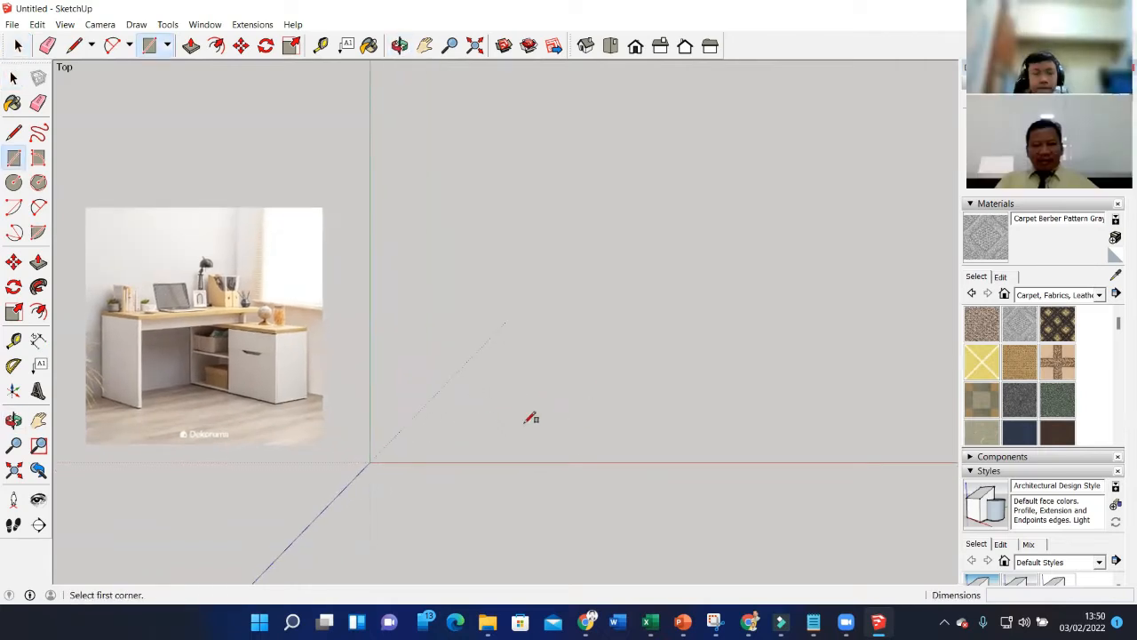
pyautogui.click(481, 399)
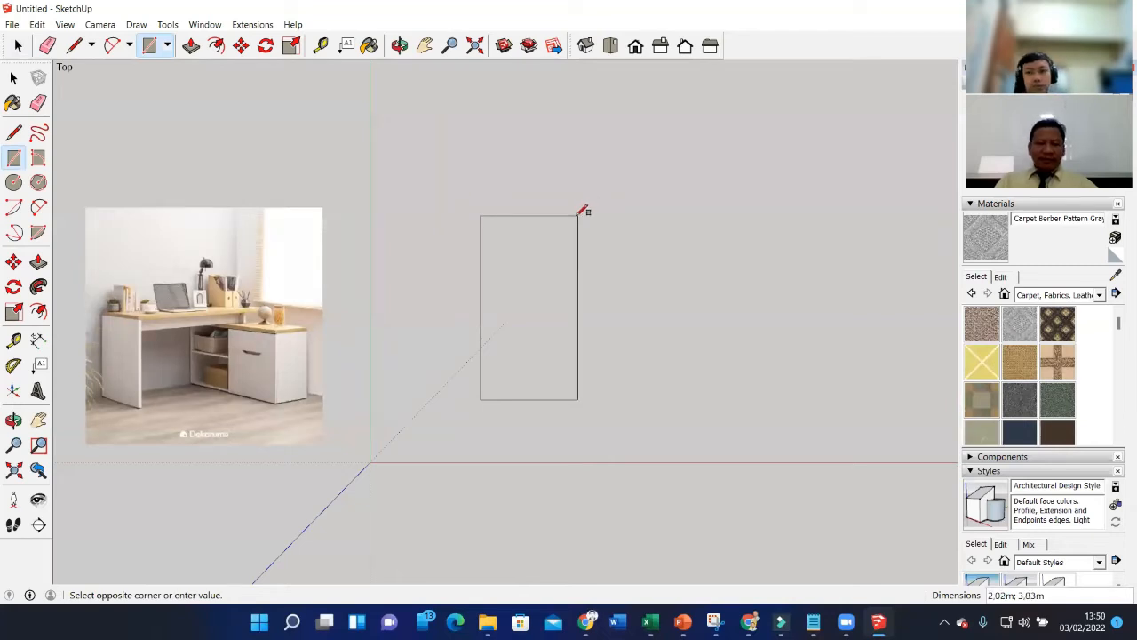
pyautogui.press('Escape')
pyautogui.moveTo(457, 354)
pyautogui.mouseDown(button='middle')
pyautogui.moveTo(485, 376)
pyautogui.moveTo(449, 364)
pyautogui.mouseUp(button='middle')
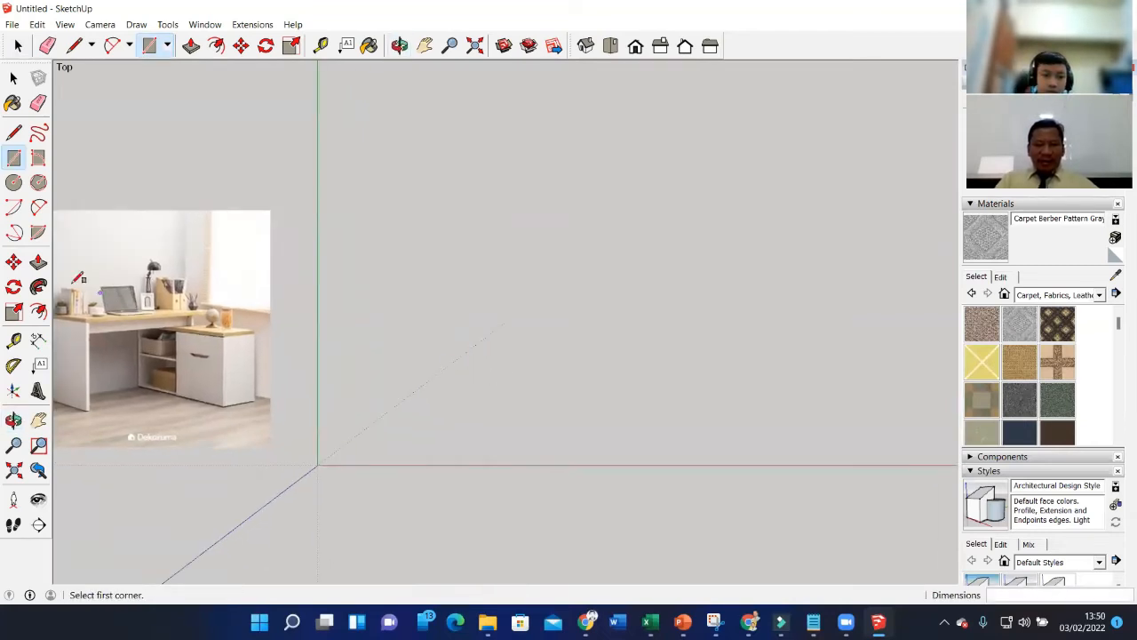
pyautogui.click(403, 424)
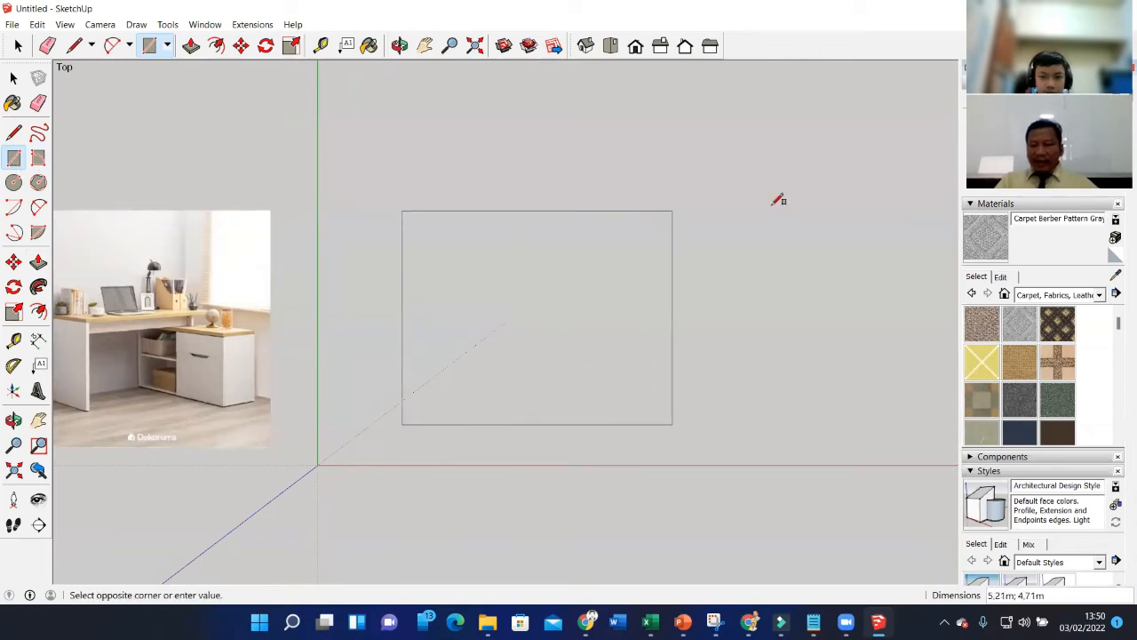
pyautogui.press('Escape')
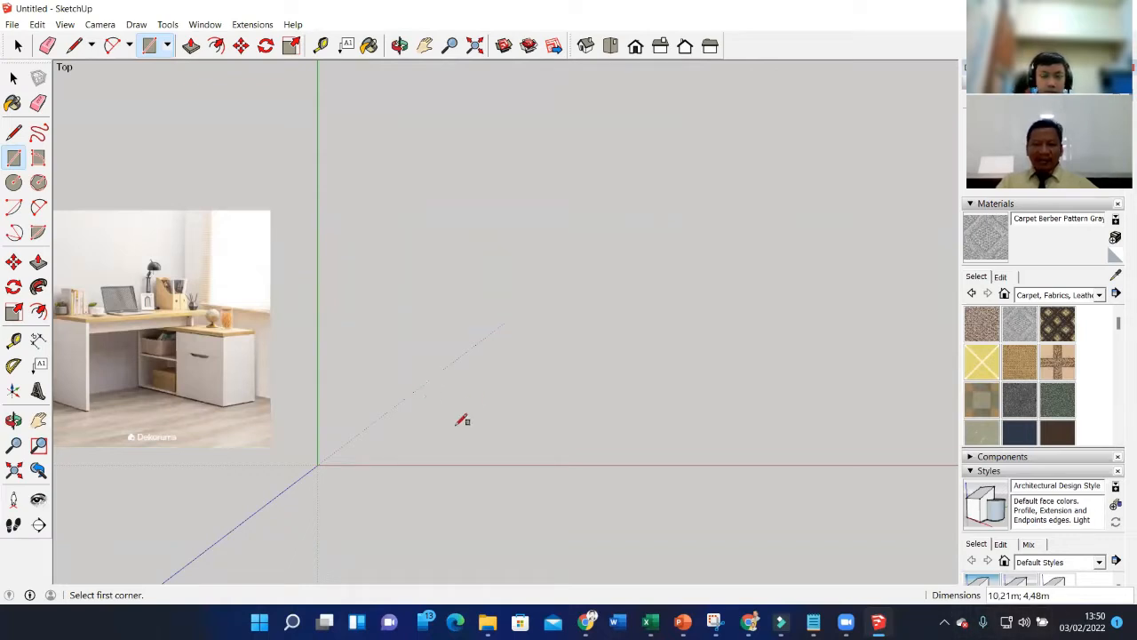
pyautogui.click(406, 386)
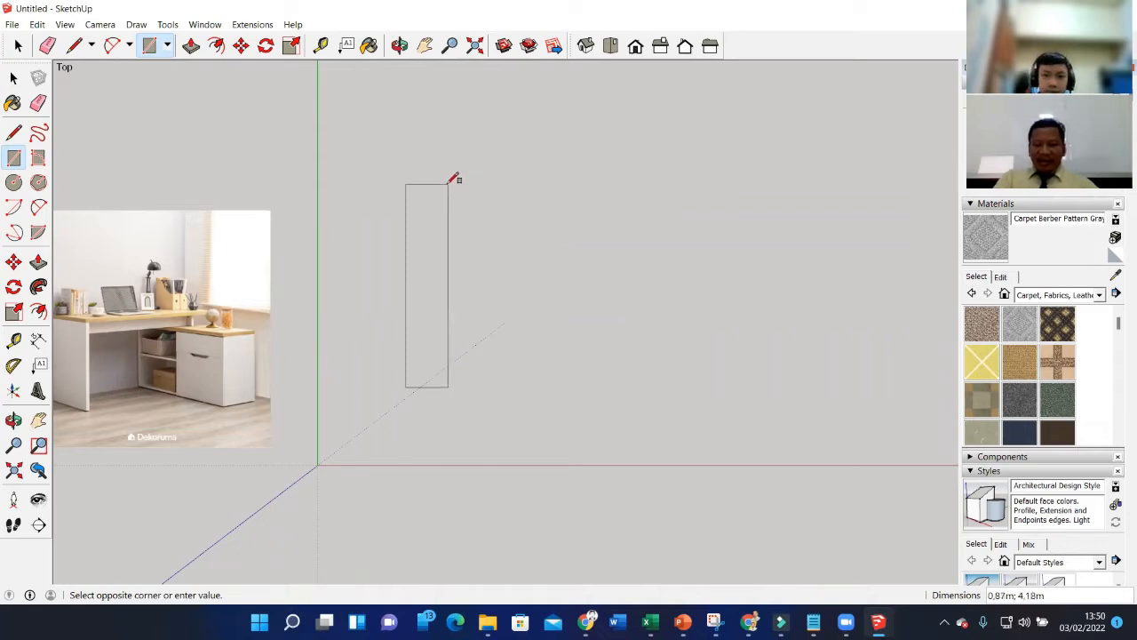
pyautogui.write('0,')
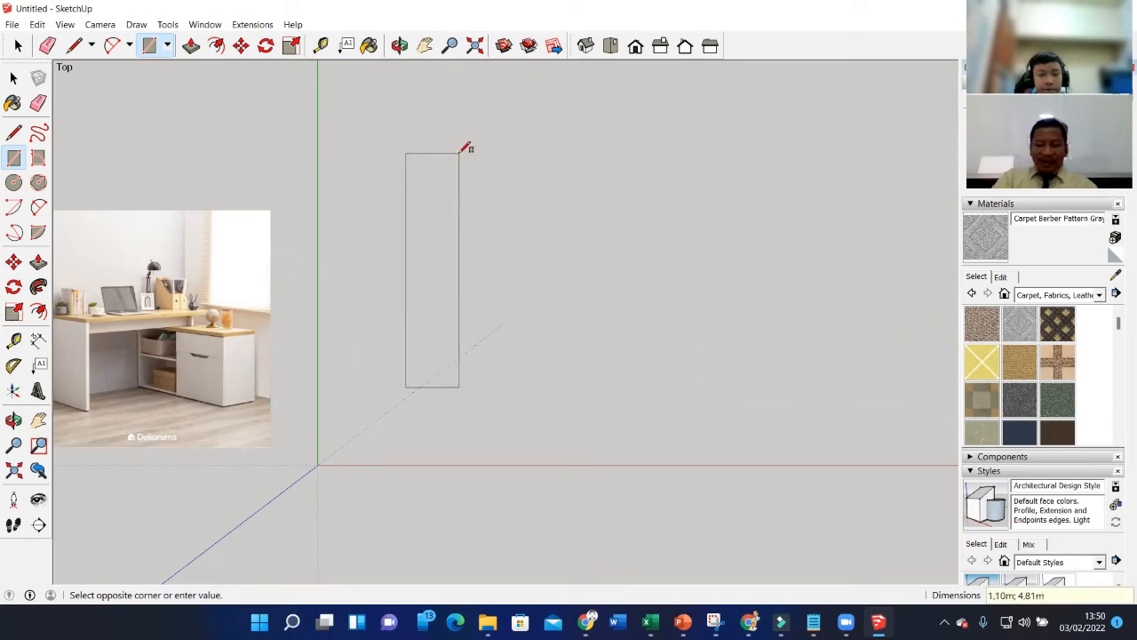
pyautogui.write('1')
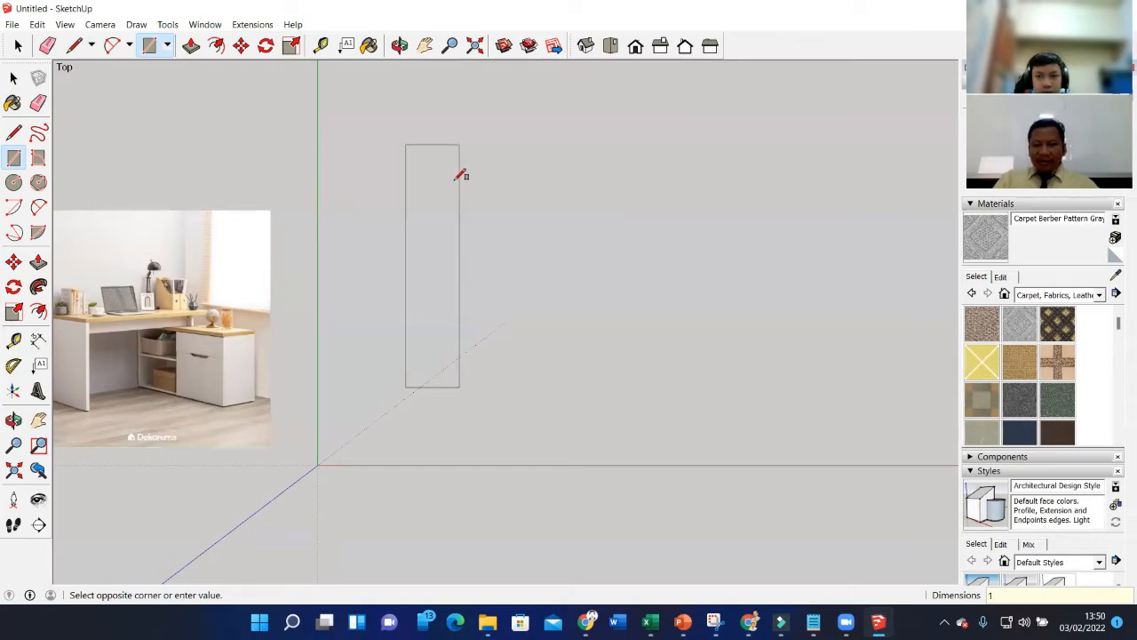
pyautogui.press('Escape')
# Draw a 0.6 × 1.2 m rectangle on the ground beside the desk image for the desk's main section.
pyautogui.click(394, 413)
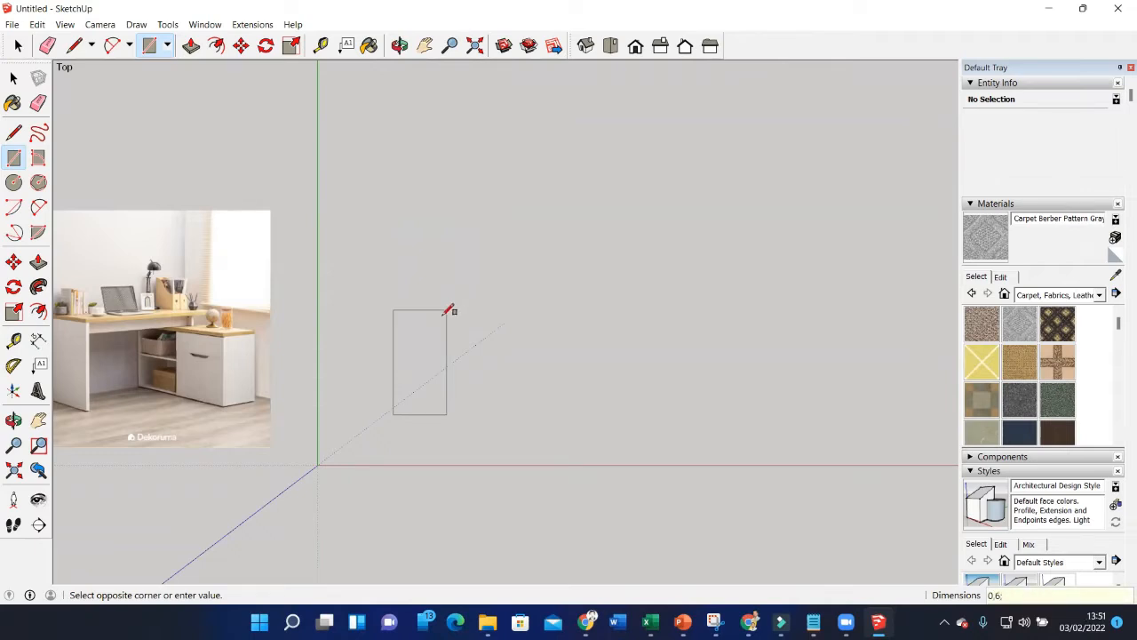
pyautogui.write('0,6;1,2')
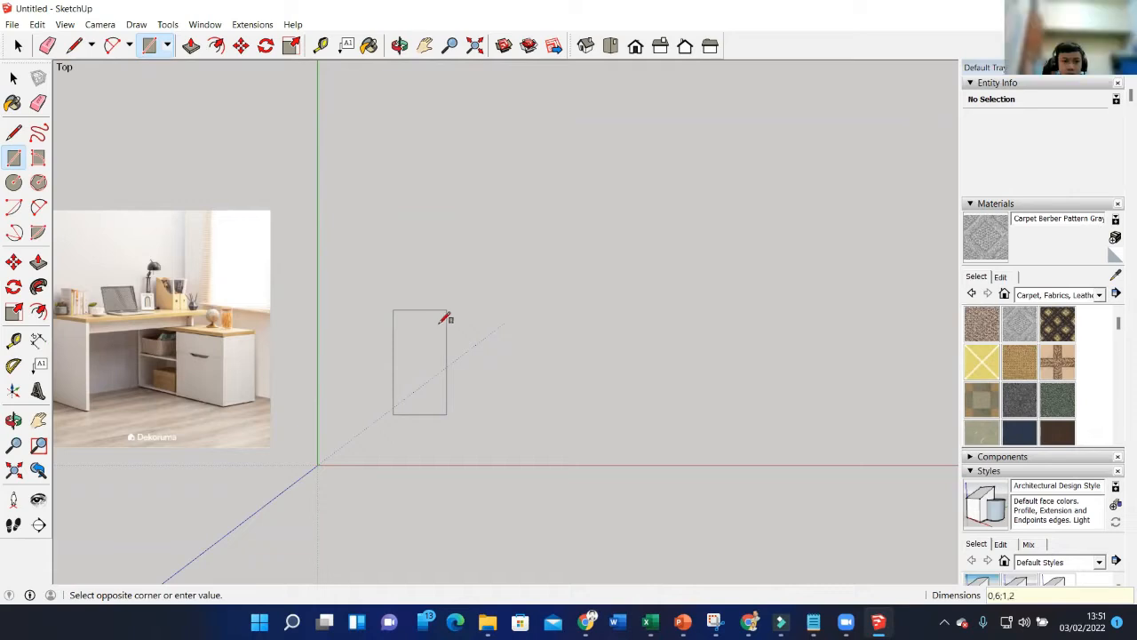
pyautogui.press('Return')
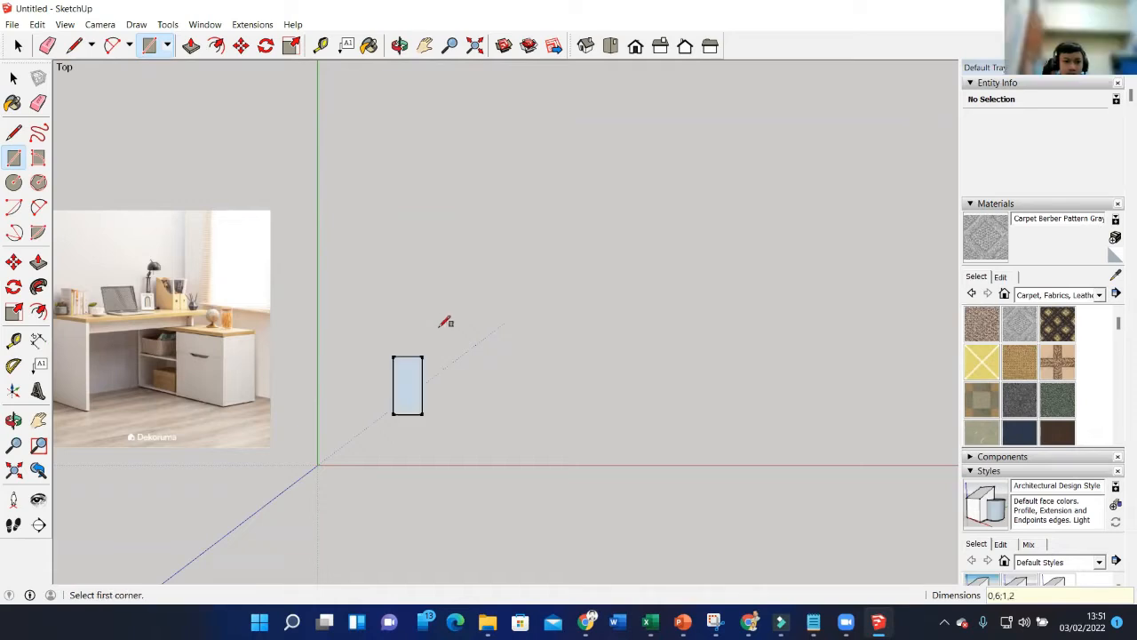
# Draw an adjoining 0.6 × 0.4 m rectangle from the first rectangle's upper right corner, forming the desk's side section.
pyautogui.scroll(2, 414, 400)
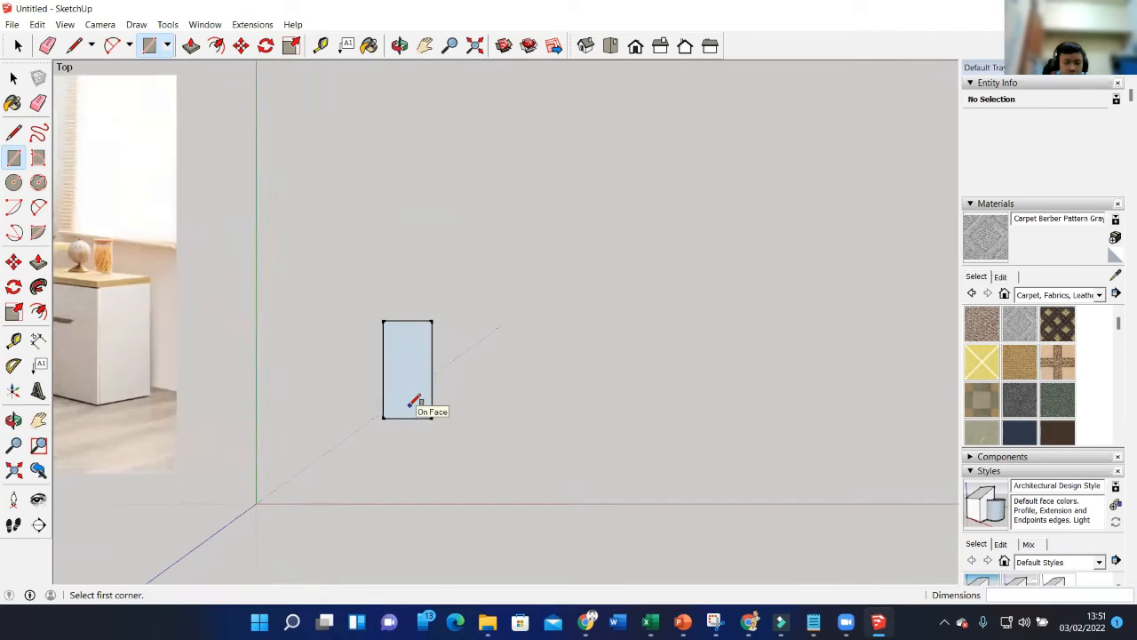
pyautogui.scroll(2, 415, 395)
pyautogui.scroll(-1, 422, 392)
pyautogui.scroll(2, 425, 373)
pyautogui.scroll(-2, 421, 373)
pyautogui.keyDown('shift'); pyautogui.moveTo(421, 373); pyautogui.dragTo(503, 325, button='middle'); pyautogui.keyUp('shift')
pyautogui.scroll(1, 499, 286)
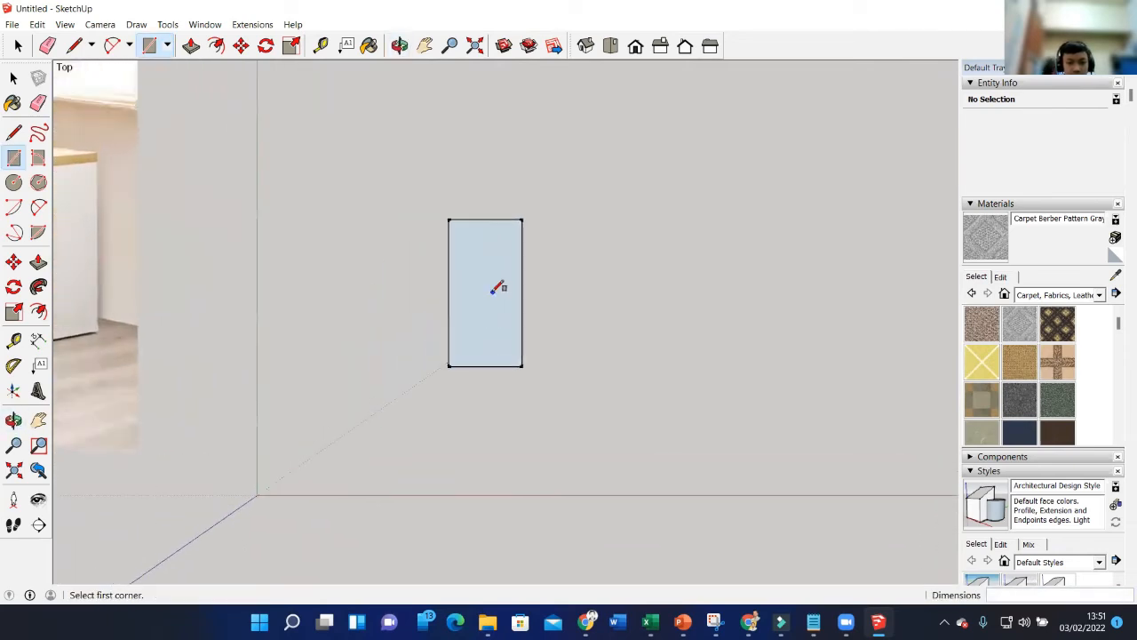
pyautogui.scroll(-4, 492, 289)
pyautogui.scroll(3, 494, 283)
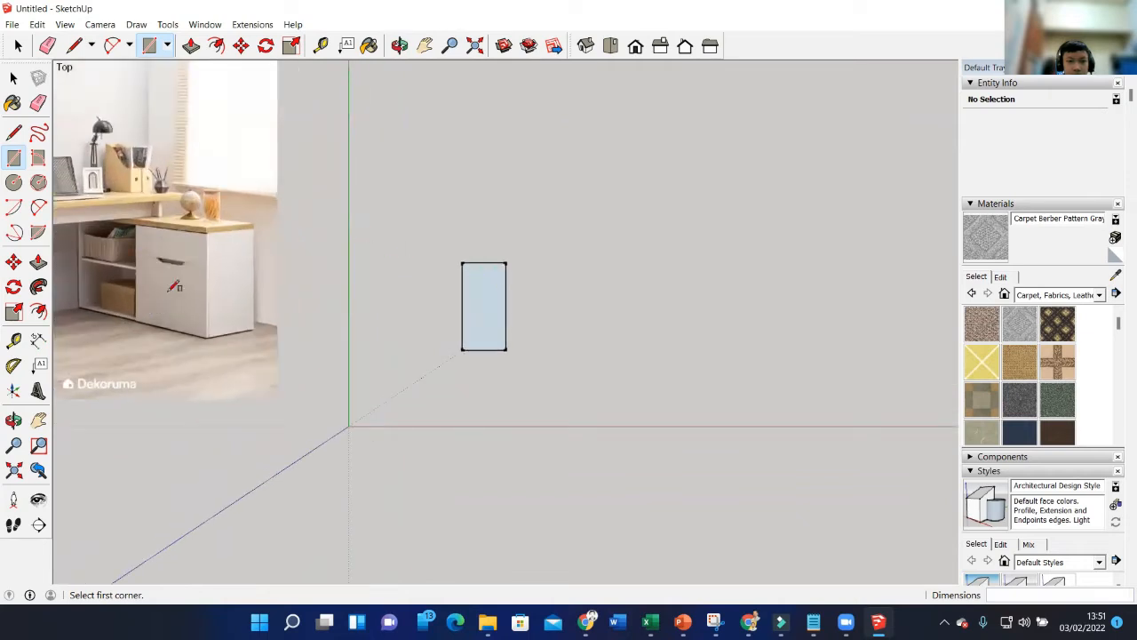
pyautogui.scroll(-2, 174, 286)
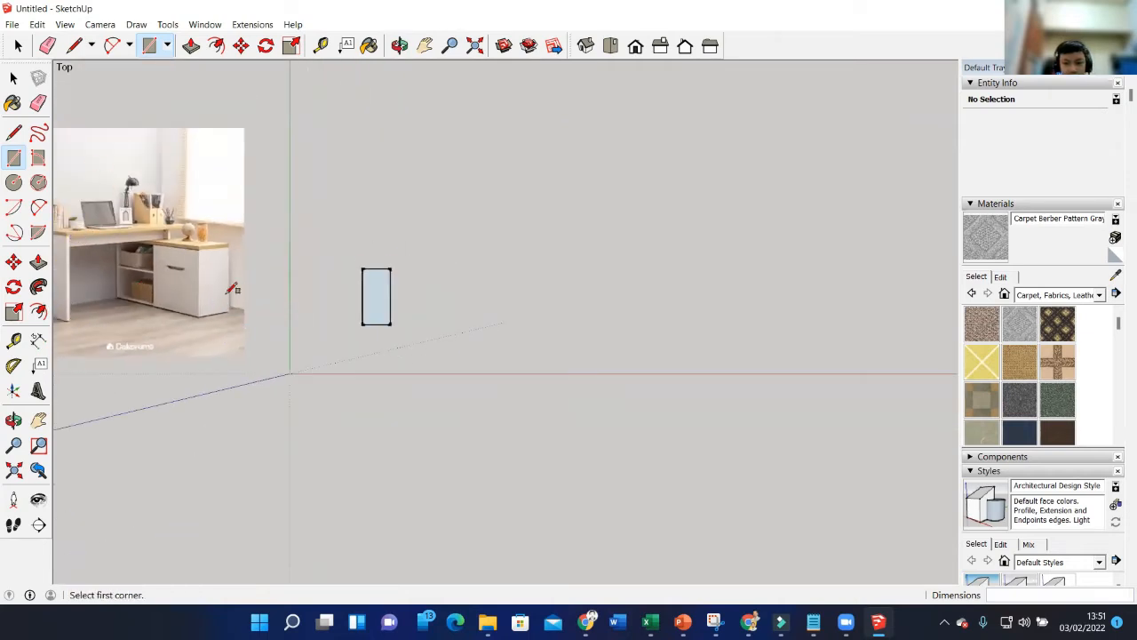
pyautogui.scroll(1, 410, 284)
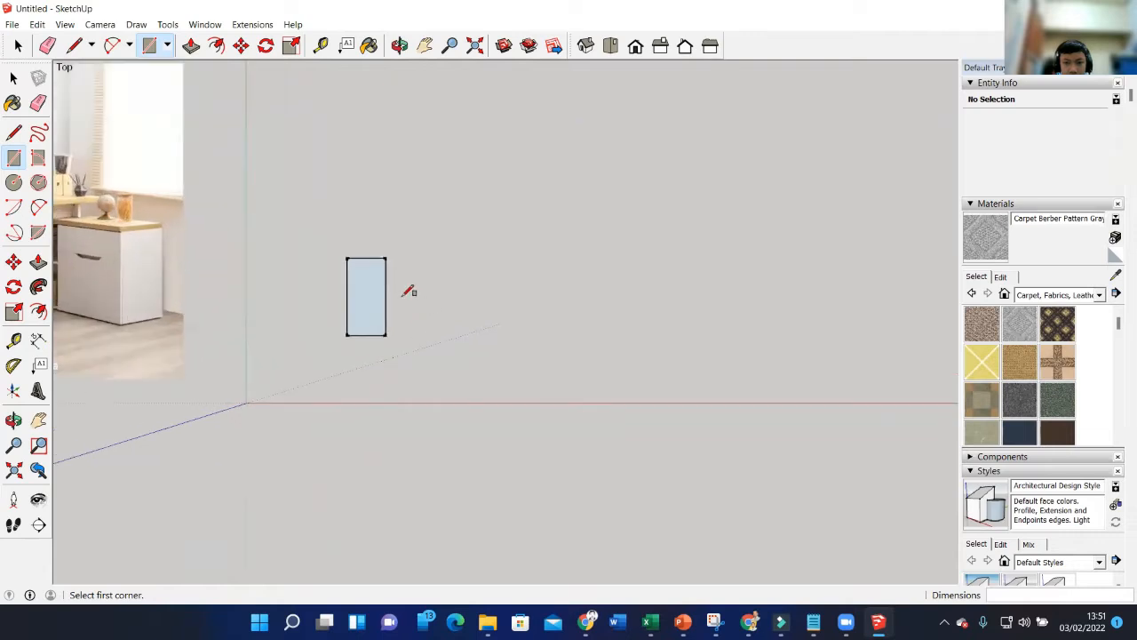
pyautogui.click(387, 259)
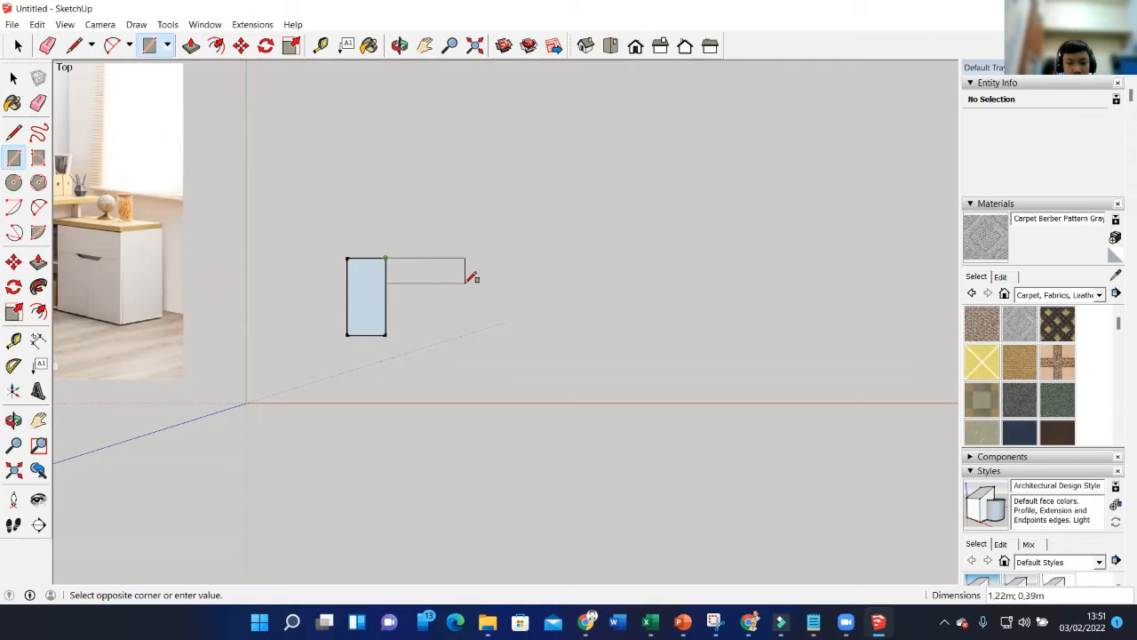
pyautogui.write('0,6;0,4')
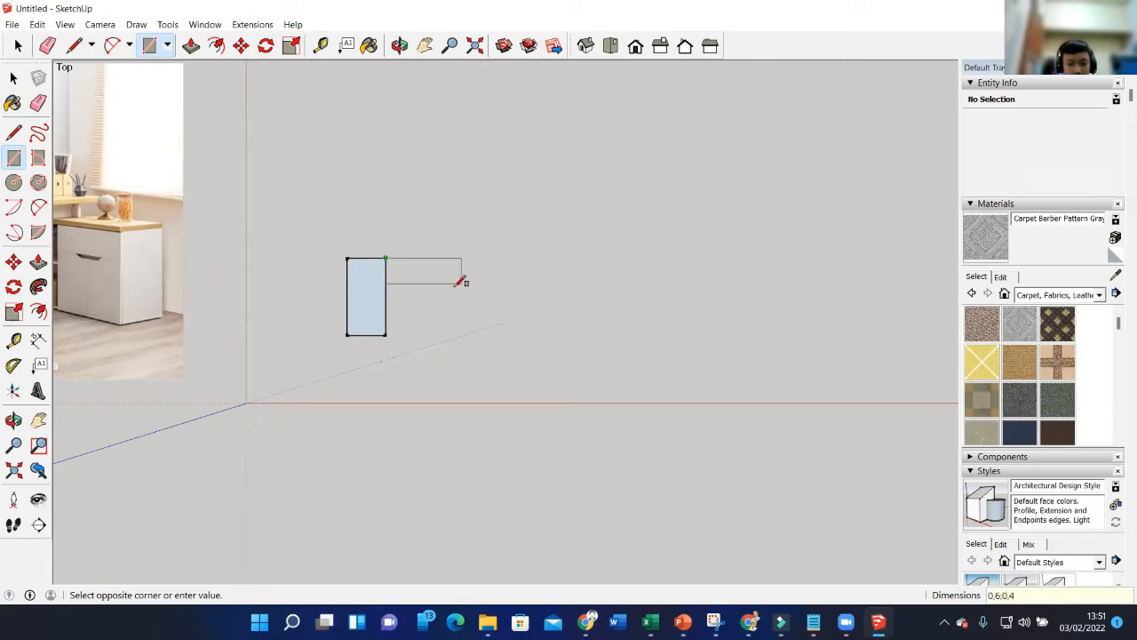
pyautogui.press('Return')
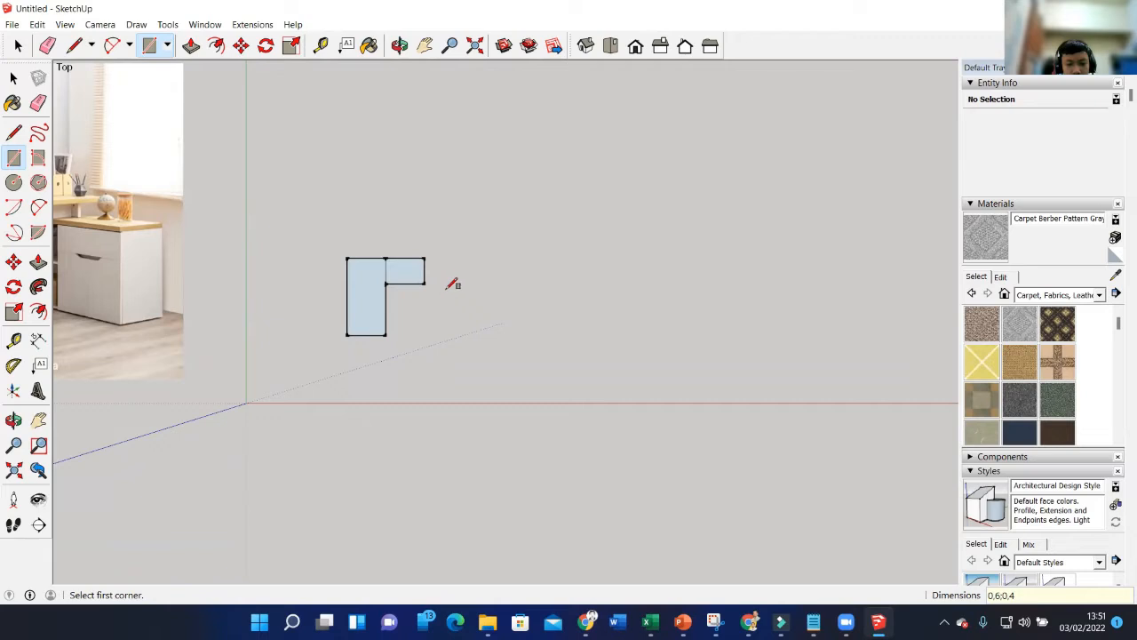
# Erase the shared edge between the two rectangles to merge them into one L-shaped face.
pyautogui.scroll(-2, 457, 329)
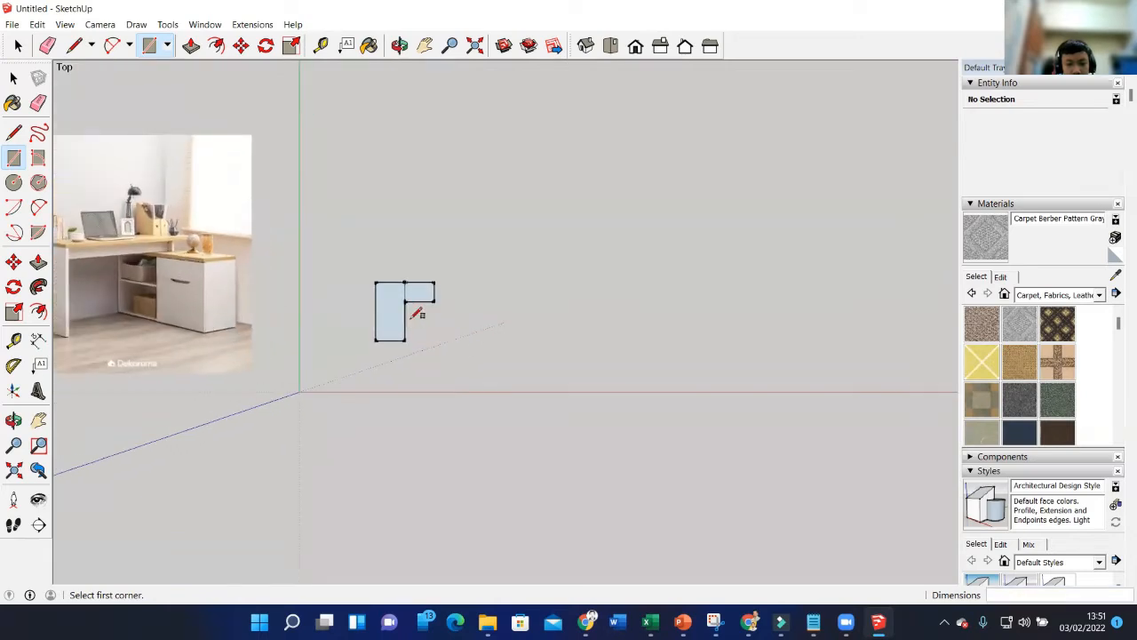
pyautogui.keyDown('shift'); pyautogui.moveTo(417, 332); pyautogui.dragTo(506, 335, button='middle'); pyautogui.keyUp('shift')
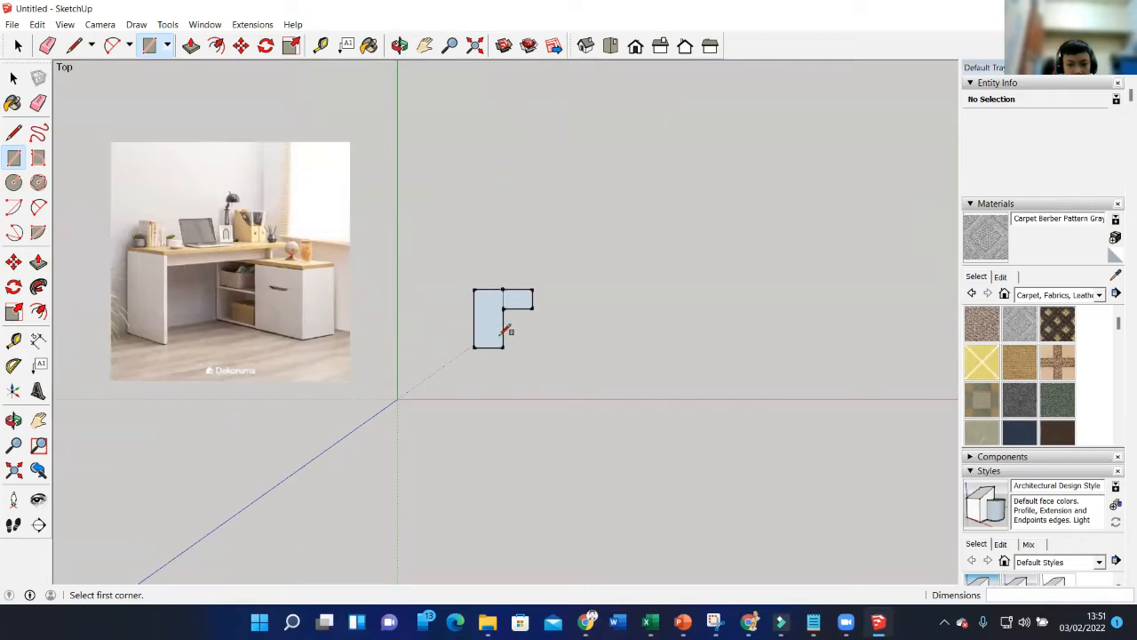
pyautogui.scroll(6, 505, 327)
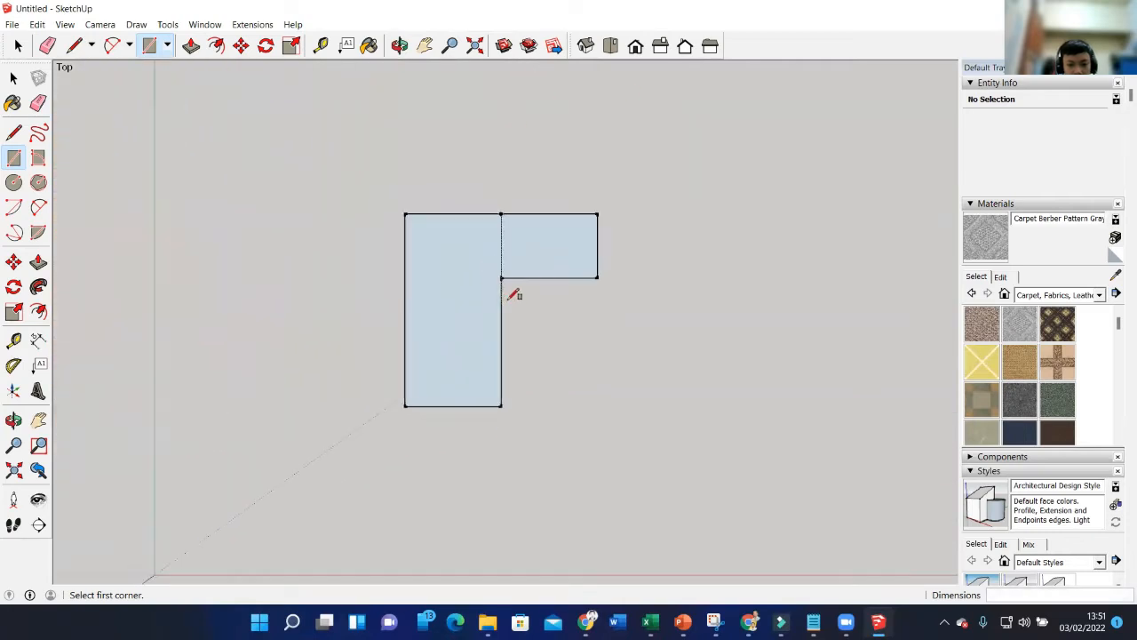
pyautogui.scroll(-5, 513, 294)
pyautogui.scroll(3, 507, 270)
pyautogui.click(38, 102)
pyautogui.scroll(2, 591, 328)
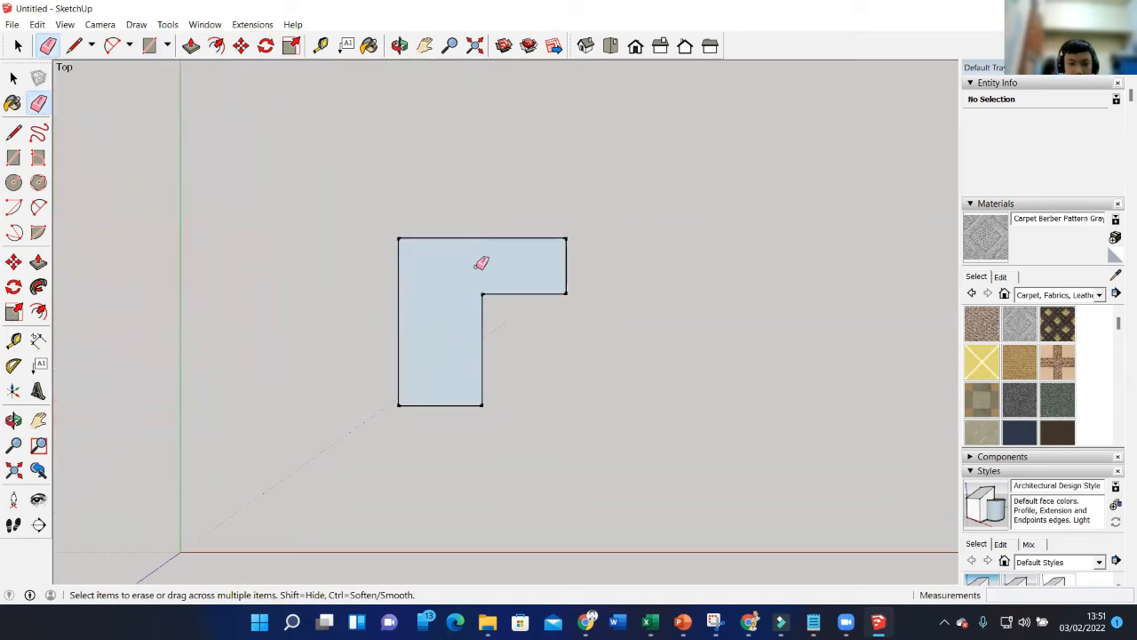
# Extrude the L-shaped face upward 0.78 m with Push/Pull to form the desk's volume.
pyautogui.scroll(-5, 481, 267)
pyautogui.scroll(1, 481, 290)
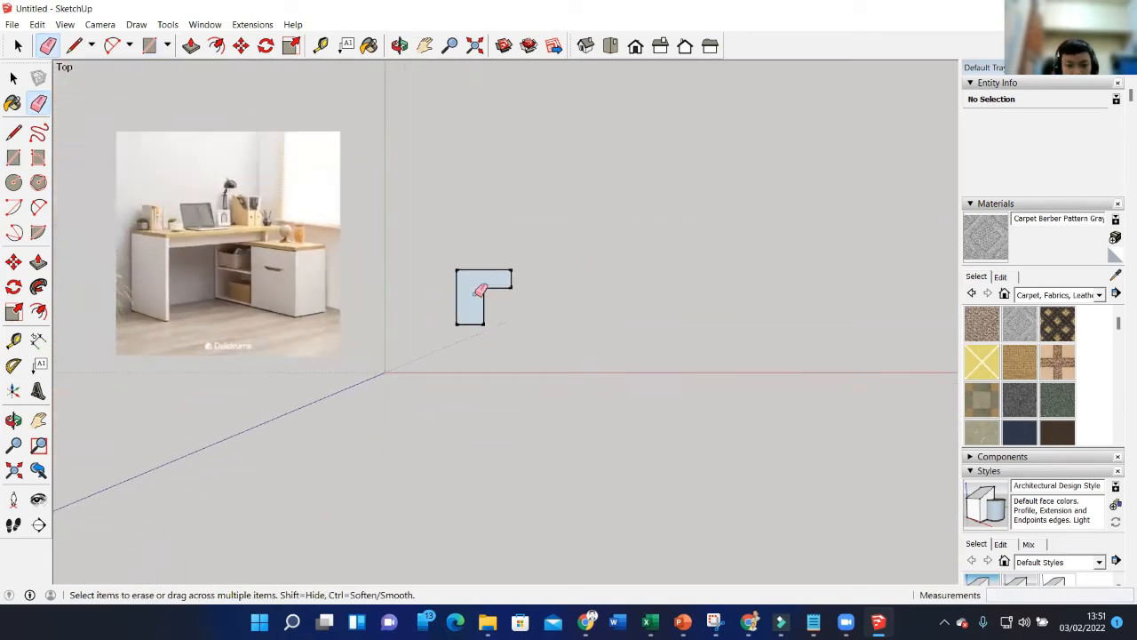
pyautogui.keyDown('shift'); pyautogui.moveTo(476, 294); pyautogui.dragTo(557, 295, button='middle'); pyautogui.keyUp('shift')
pyautogui.click(13, 79)
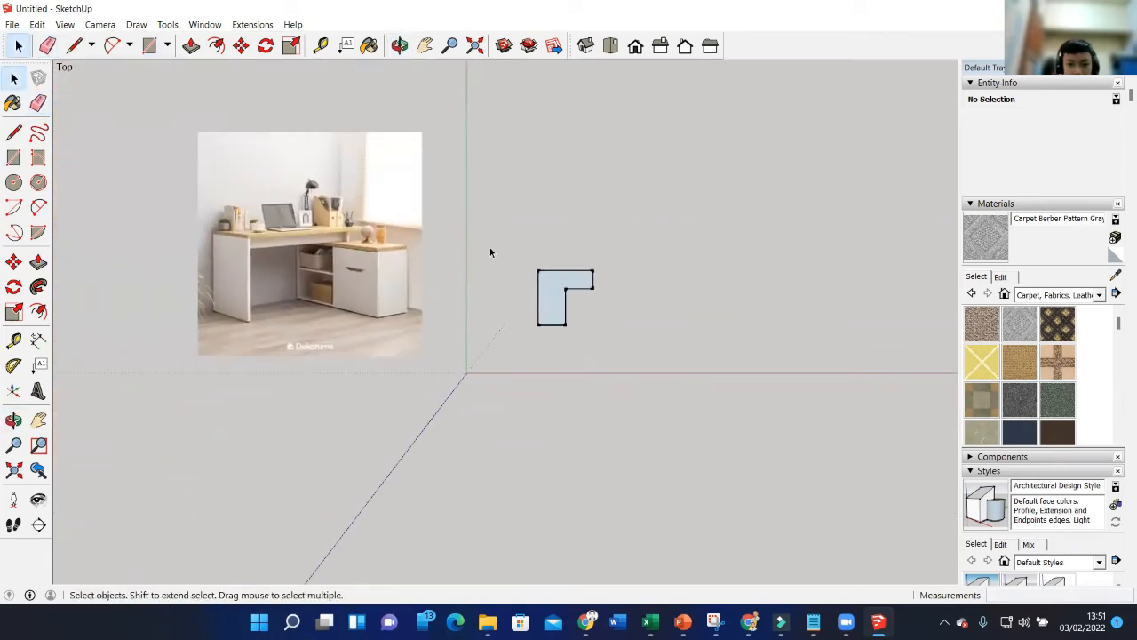
pyautogui.moveTo(490, 252); pyautogui.dragTo(472, 257, button='middle')
pyautogui.moveTo(606, 342); pyautogui.dragTo(549, 248, button='middle')
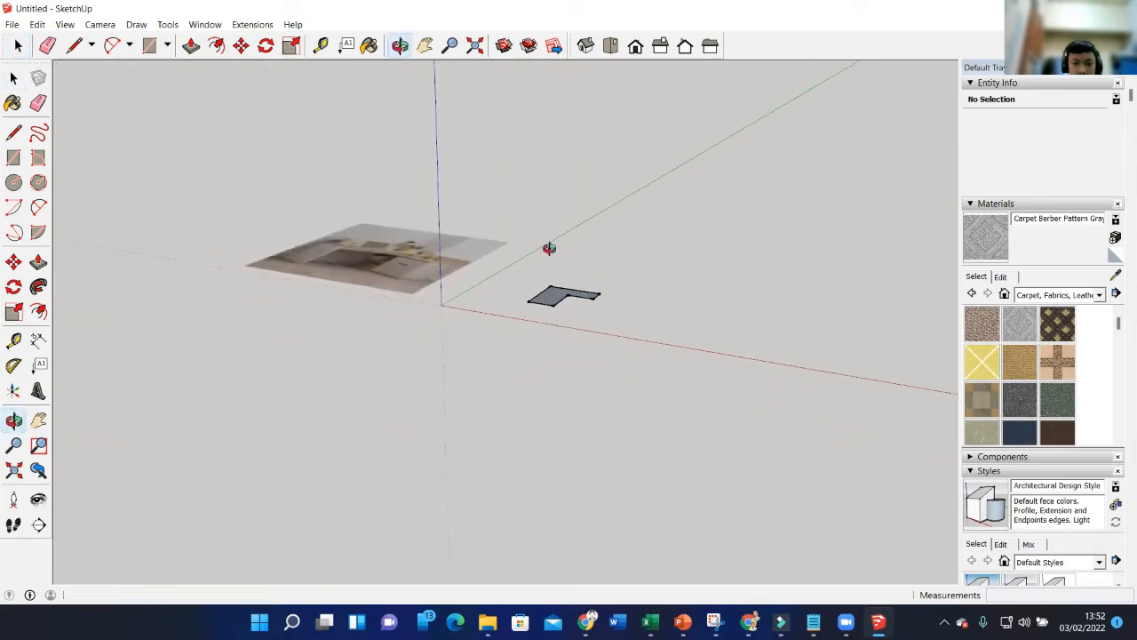
pyautogui.scroll(3, 557, 302)
pyautogui.scroll(-1, 579, 306)
pyautogui.moveTo(620, 379); pyautogui.dragTo(630, 424, button='middle')
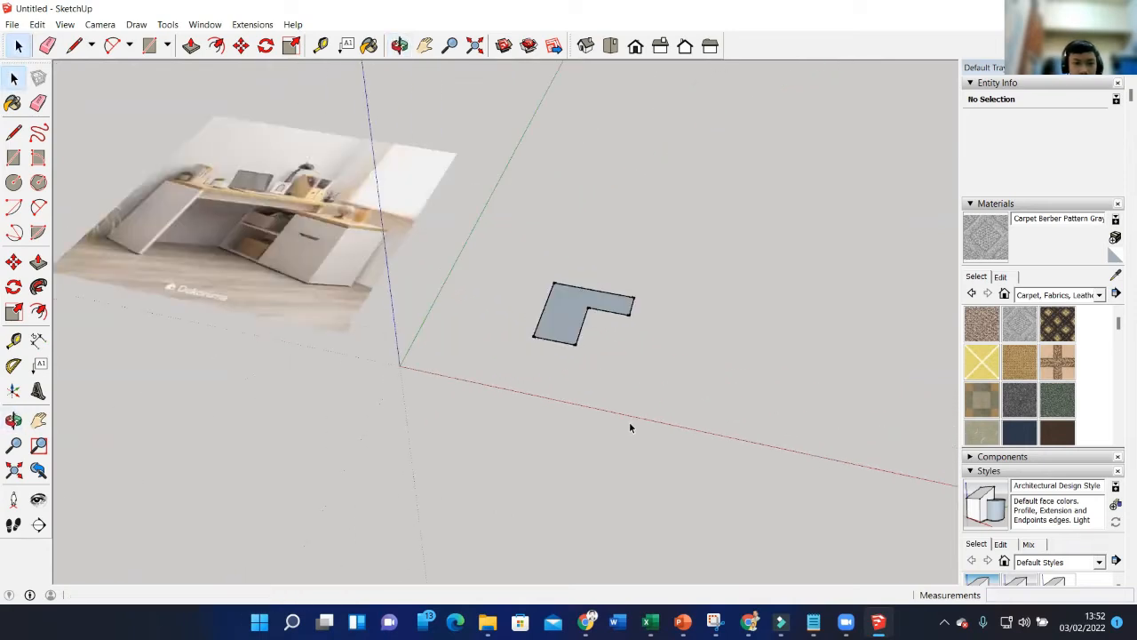
pyautogui.moveTo(566, 328); pyautogui.dragTo(491, 194, button='middle')
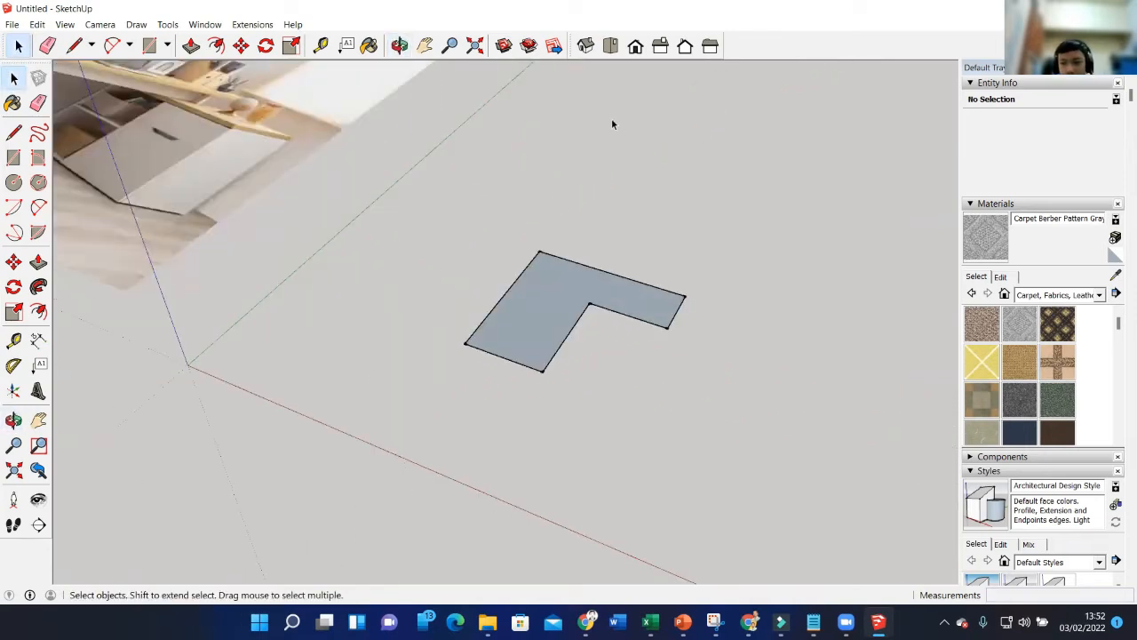
pyautogui.click(39, 265)
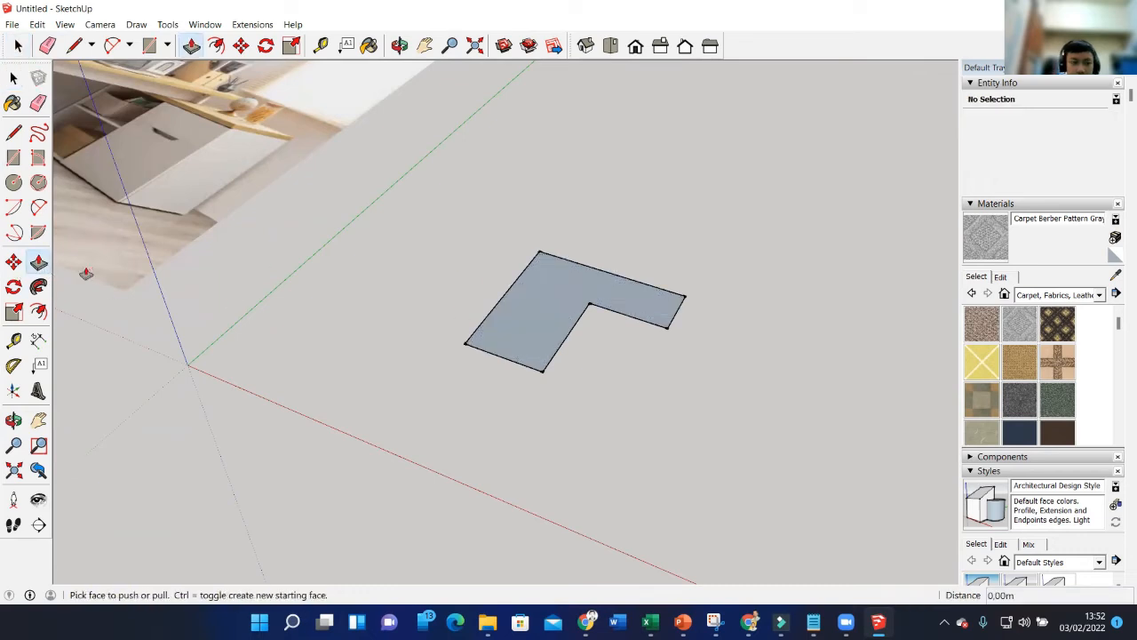
pyautogui.moveTo(535, 307); pyautogui.dragTo(540, 249, button='middle')
pyautogui.moveTo(544, 294); pyautogui.dragTo(540, 239)
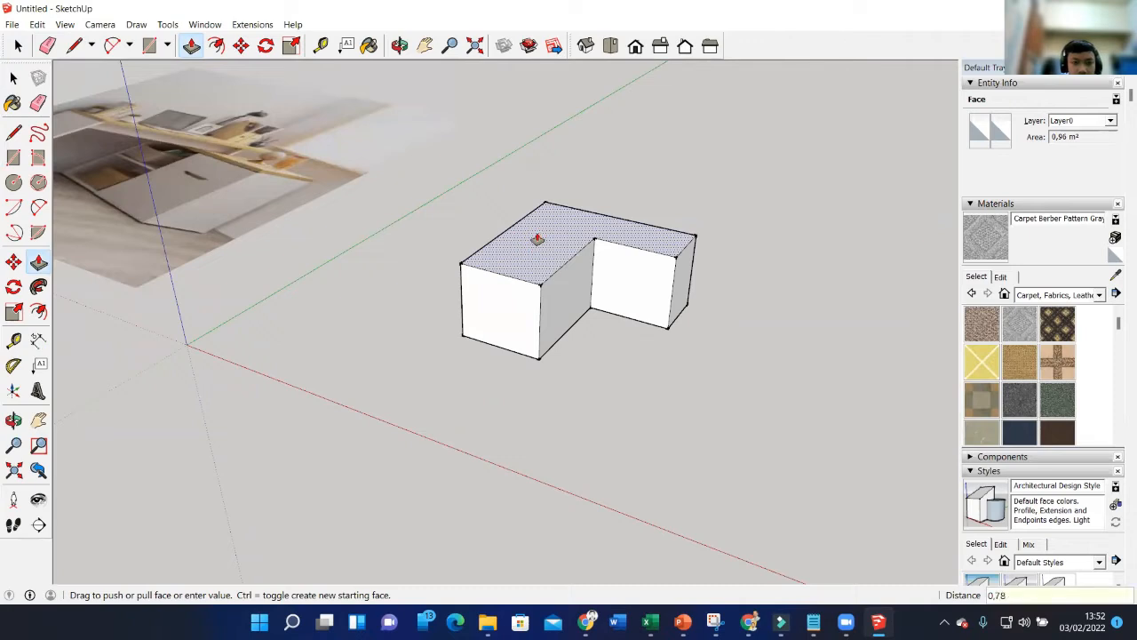
pyautogui.write('0,78')
pyautogui.press('Return')
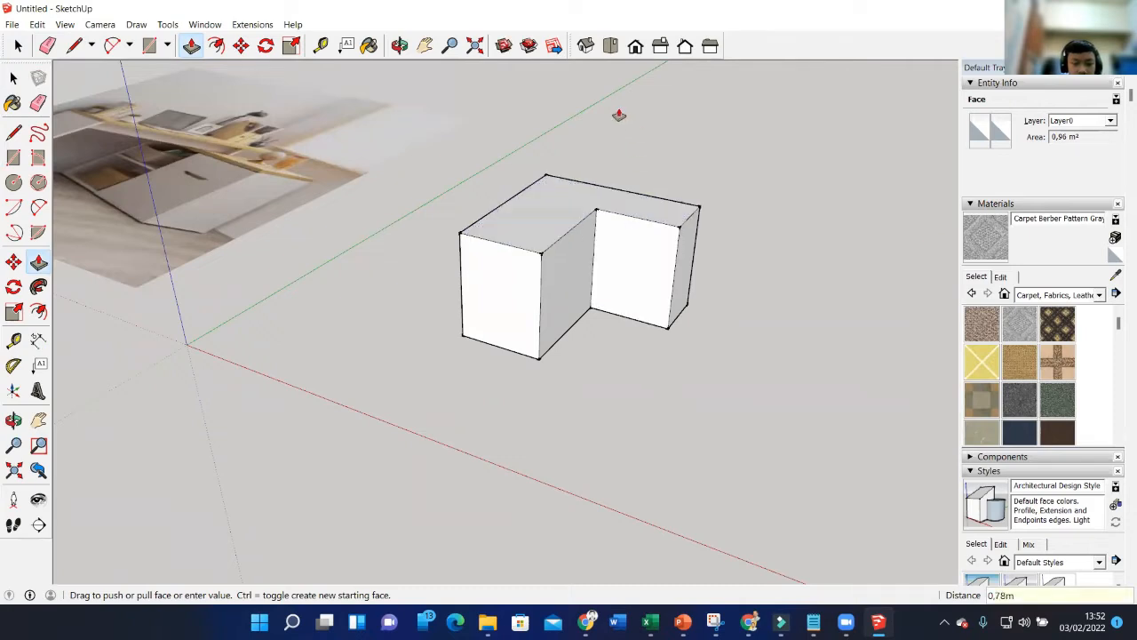
# Examine the extruded L-shaped volume from several angles and compare it with the desk in the reference photo.
pyautogui.scroll(-2, 546, 287)
pyautogui.moveTo(541, 292); pyautogui.dragTo(574, 388, button='middle')
pyautogui.scroll(2, 557, 313)
pyautogui.scroll(-2, 554, 306)
pyautogui.keyDown('shift'); pyautogui.moveTo(547, 285); pyautogui.dragTo(585, 345, button='middle'); pyautogui.keyUp('shift')
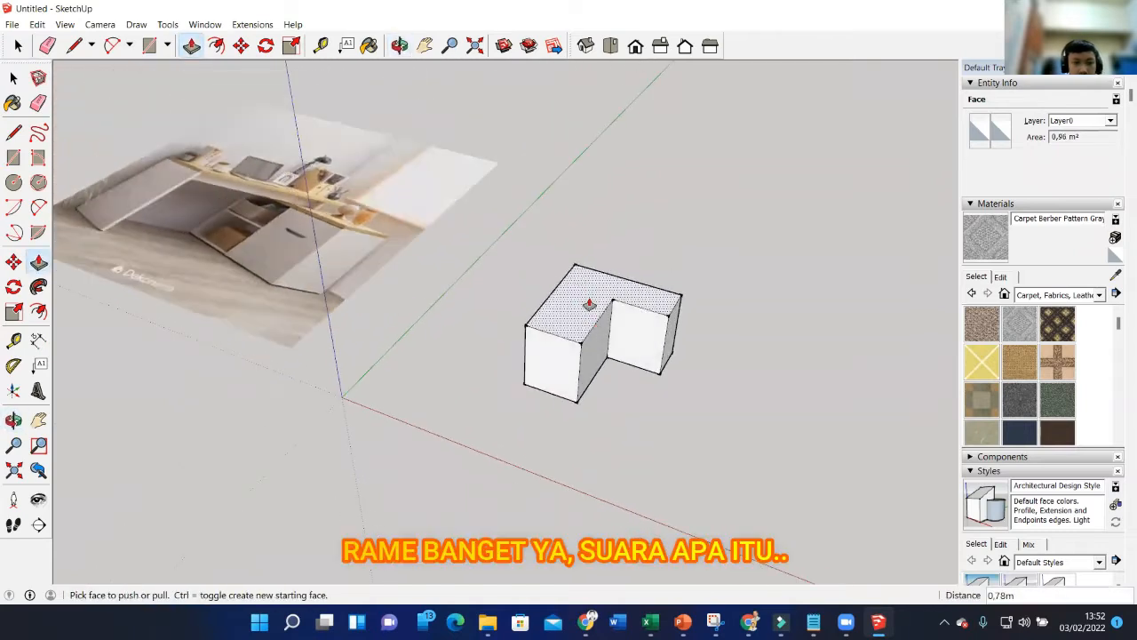
pyautogui.scroll(3, 591, 320)
pyautogui.scroll(-2, 594, 325)
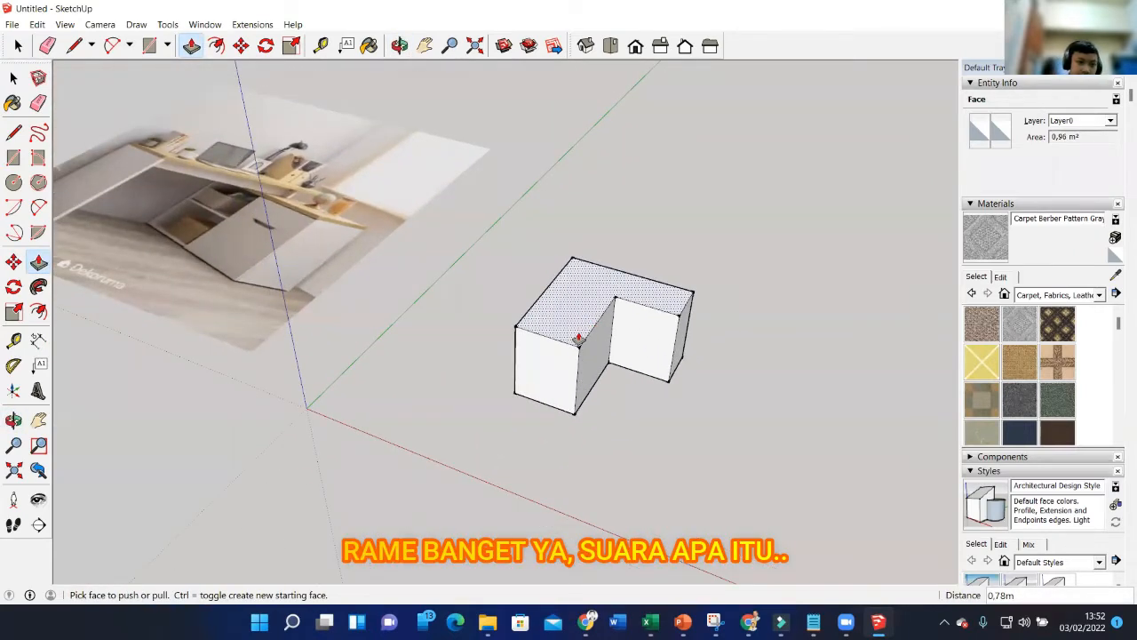
pyautogui.moveTo(578, 338); pyautogui.dragTo(586, 325, button='middle')
pyautogui.scroll(1, 590, 330)
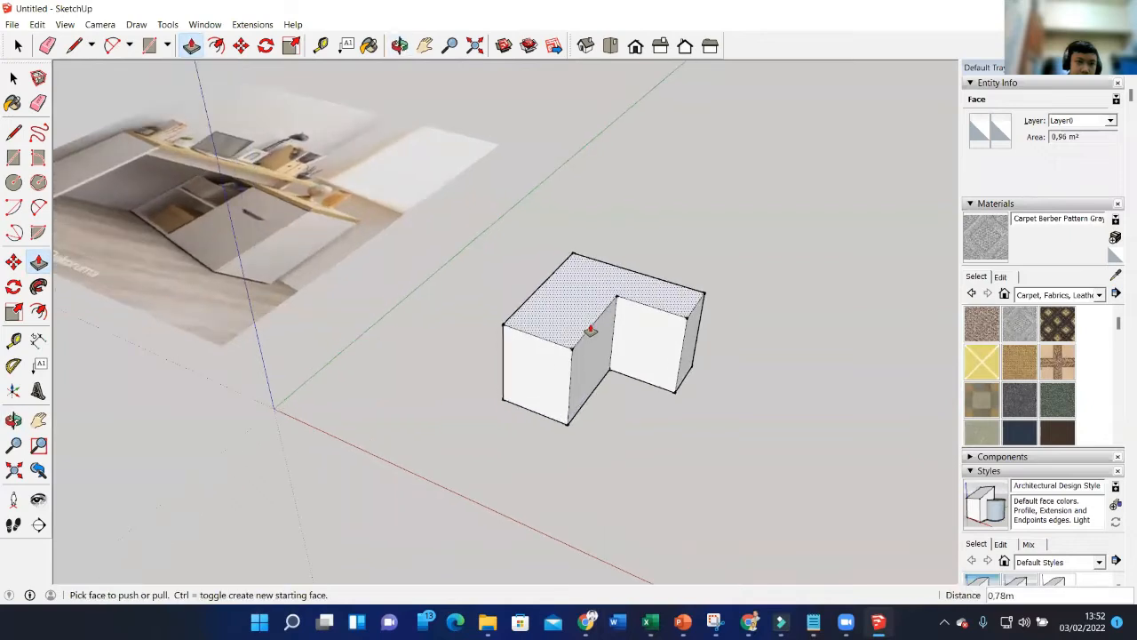
pyautogui.moveTo(167, 209); pyautogui.dragTo(217, 229, button='middle')
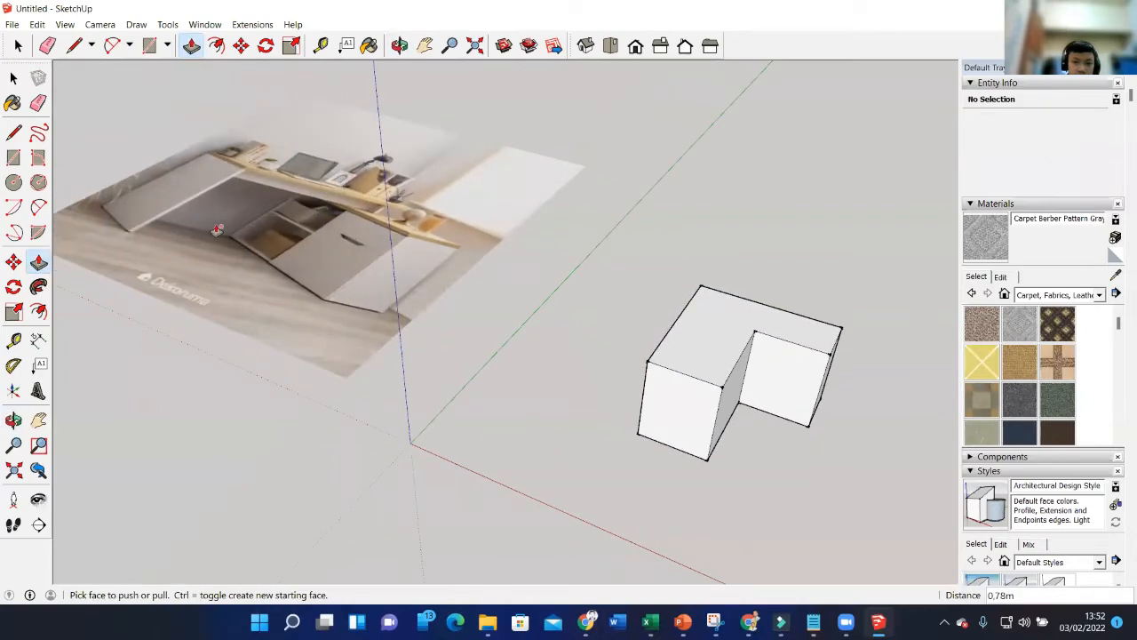
pyautogui.moveTo(508, 313); pyautogui.dragTo(523, 346, button='middle')
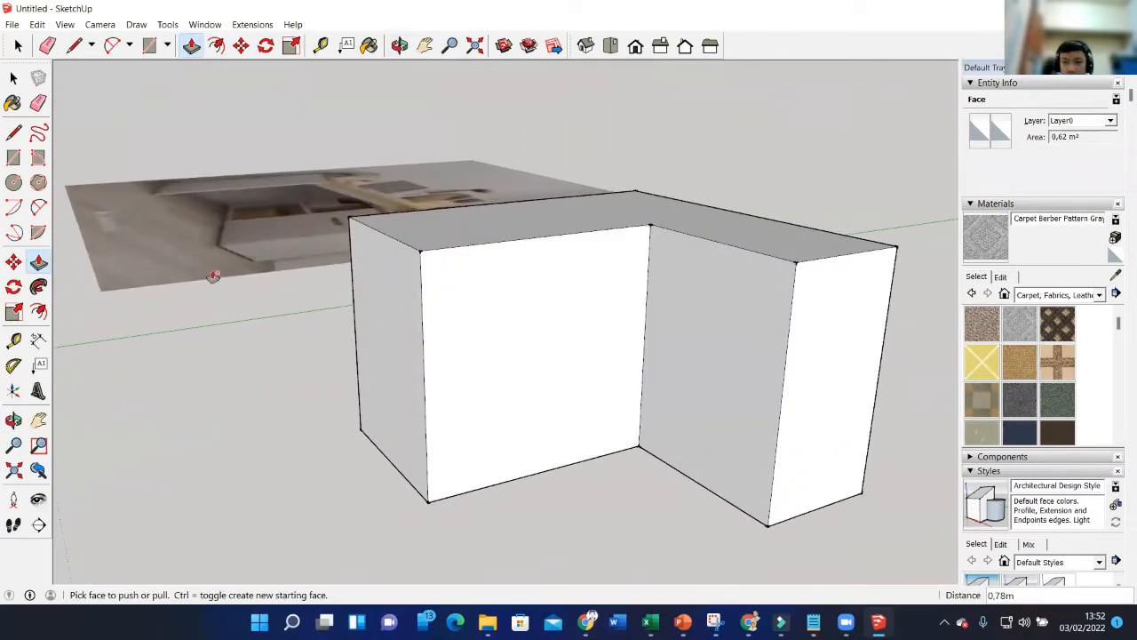
pyautogui.moveTo(380, 345); pyautogui.dragTo(340, 299, button='middle')
pyautogui.scroll(2, 341, 299)
pyautogui.moveTo(432, 323); pyautogui.dragTo(361, 296, button='middle')
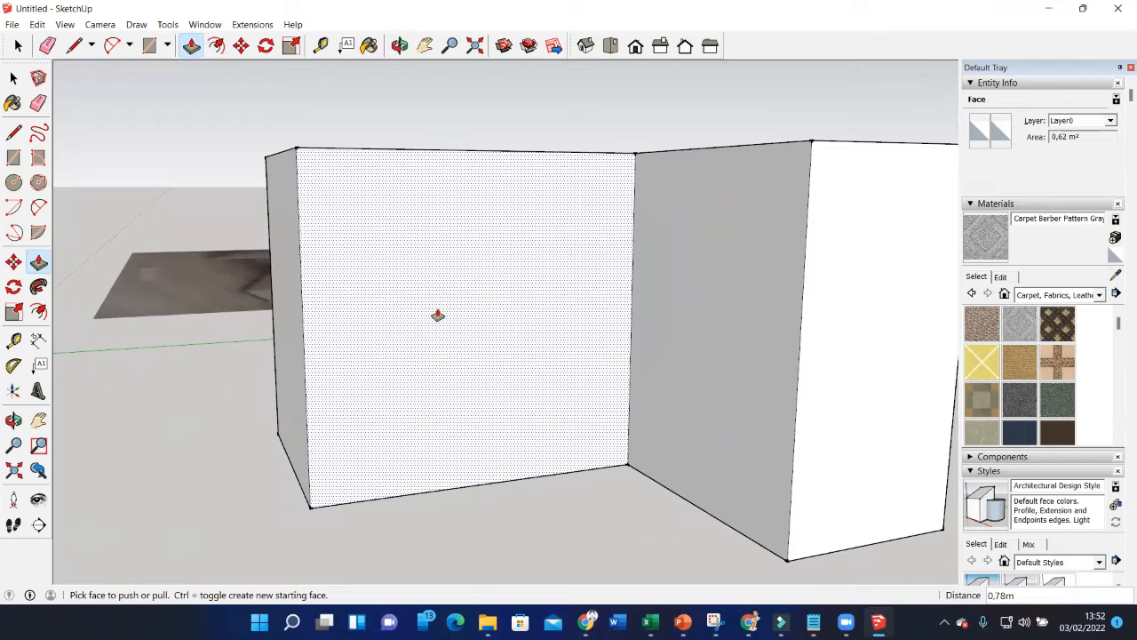
pyautogui.scroll(-3, 497, 311)
pyautogui.moveTo(497, 304); pyautogui.dragTo(436, 350, button='middle')
pyautogui.scroll(2, 515, 351)
pyautogui.scroll(1, 436, 350)
pyautogui.moveTo(549, 293); pyautogui.dragTo(523, 337, button='middle')
pyautogui.scroll(-2, 495, 300)
pyautogui.scroll(2, 495, 296)
pyautogui.scroll(-2, 496, 296)
pyautogui.scroll(-1, 510, 282)
pyautogui.scroll(1, 510, 282)
pyautogui.scroll(-2, 523, 338)
pyautogui.scroll(-1, 524, 337)
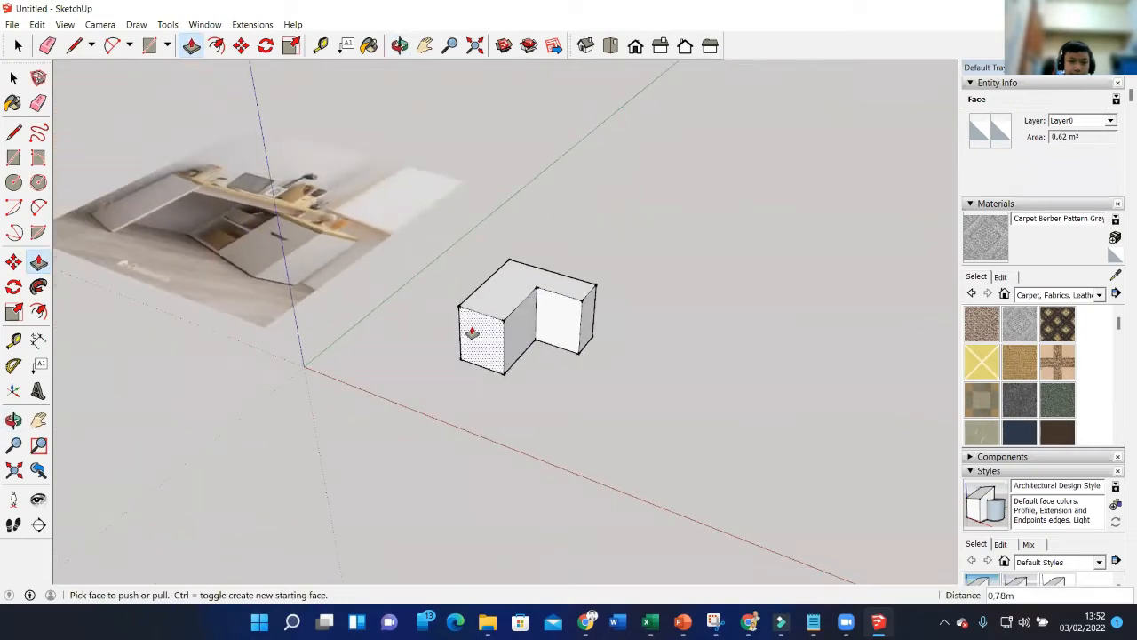
# Push the L-shaped block's top face down 0.05 m, and correct the offset to 0.10 m.
pyautogui.scroll(4, 528, 329)
pyautogui.moveTo(504, 300); pyautogui.dragTo(462, 240, button='middle')
pyautogui.click(441, 248)
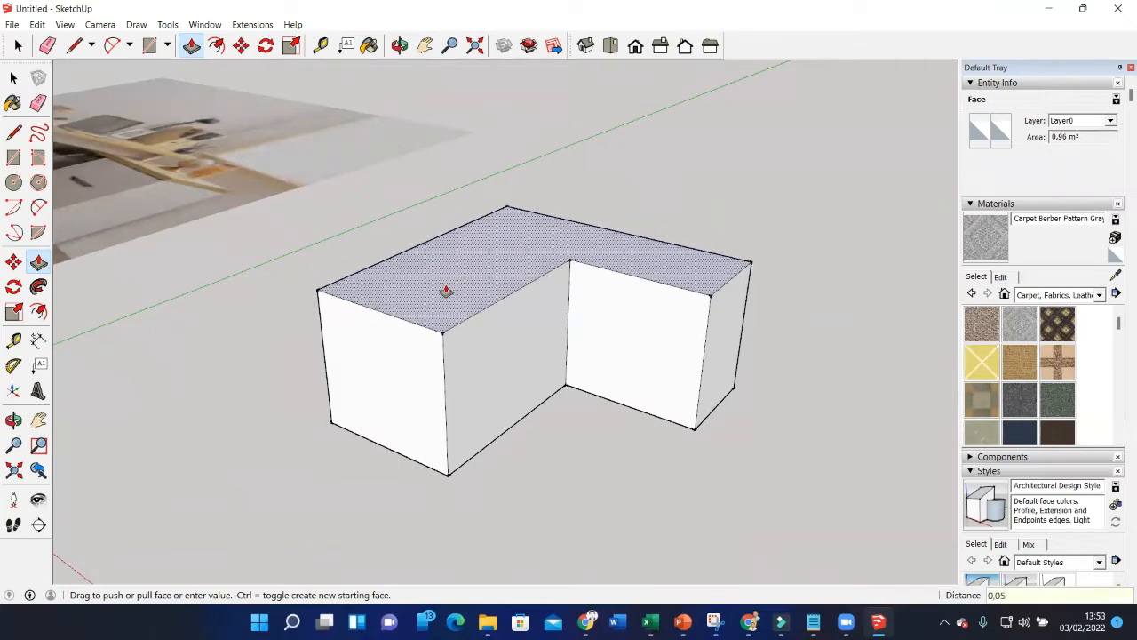
pyautogui.press('Return')
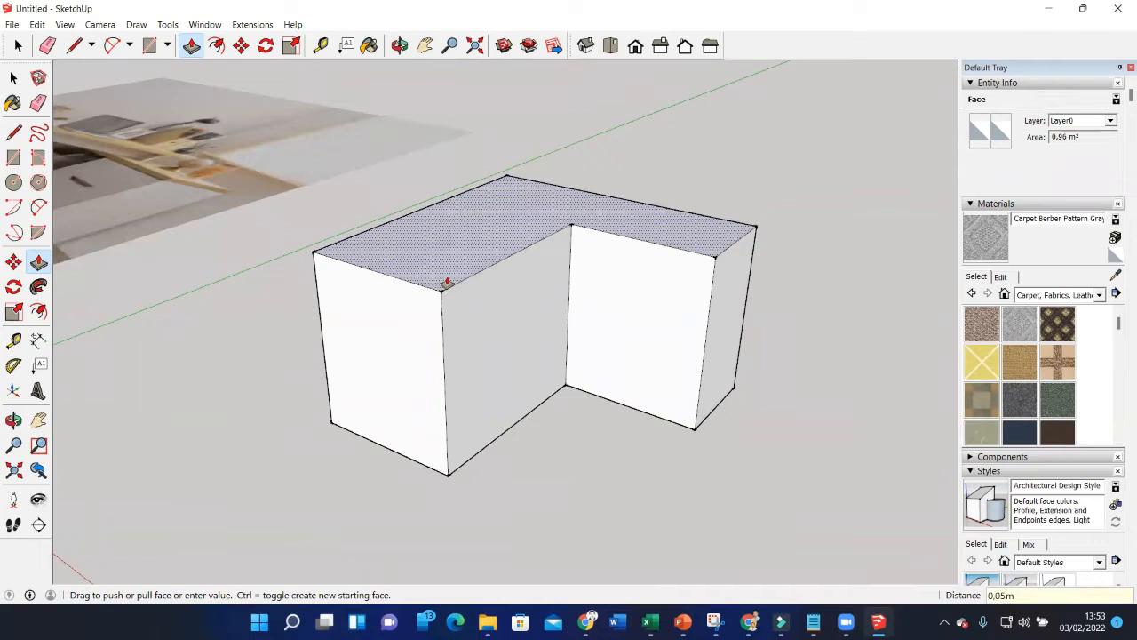
pyautogui.click(448, 247)
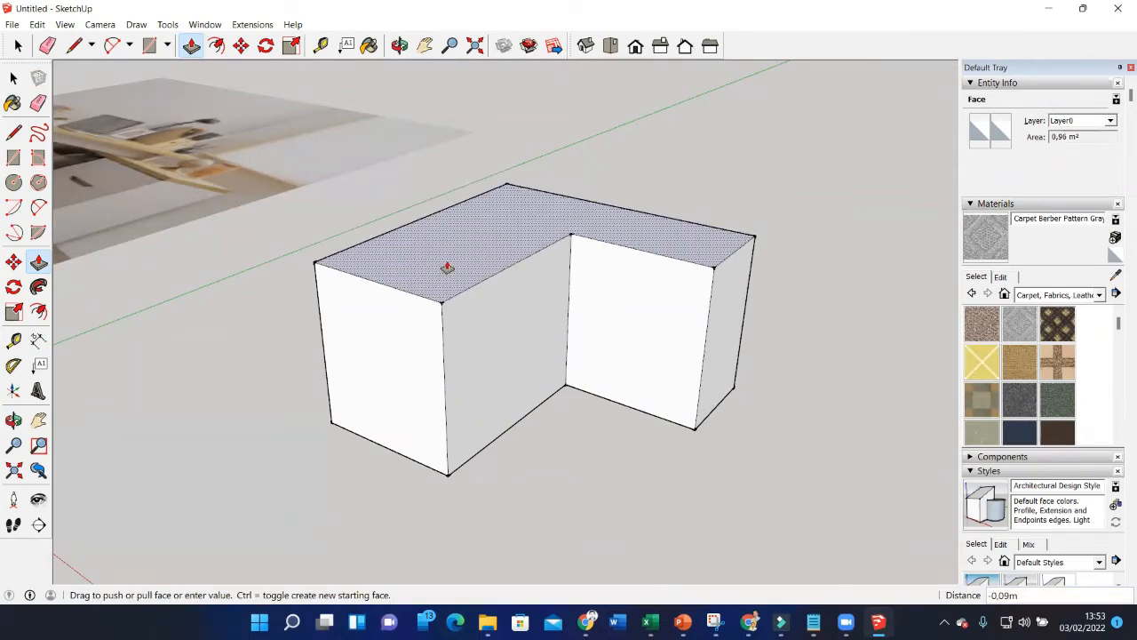
pyautogui.press('Return')
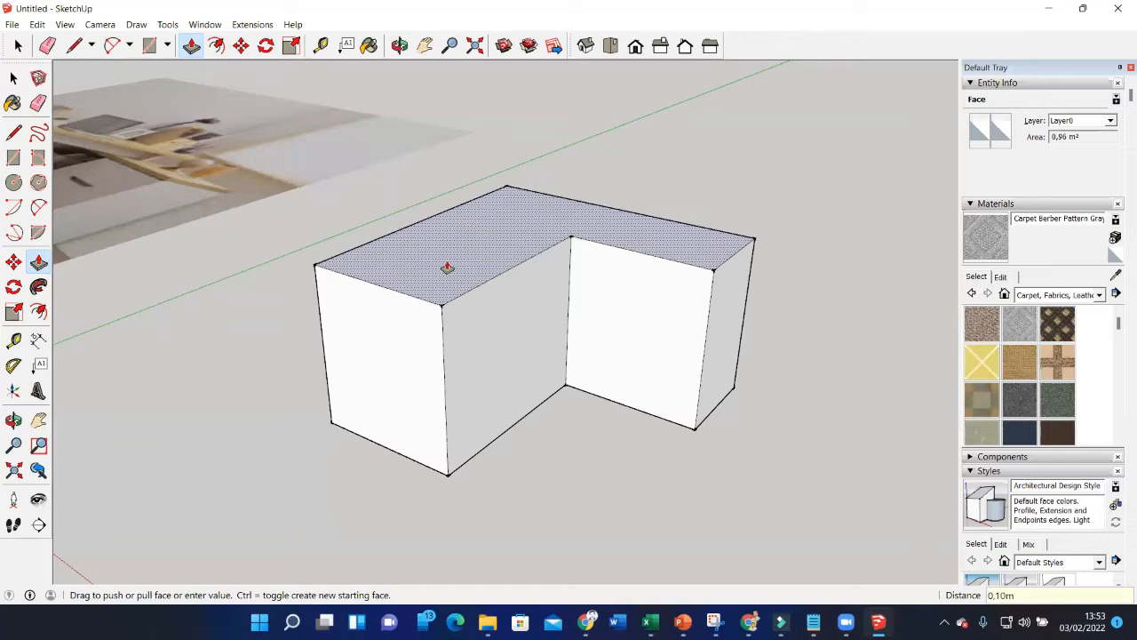
pyautogui.moveTo(500, 330)
pyautogui.mouseDown(button='middle')
pyautogui.moveTo(370, 350)
pyautogui.moveTo(467, 356)
pyautogui.moveTo(406, 384)
pyautogui.moveTo(451, 365)
pyautogui.mouseUp(button='middle')
pyautogui.scroll(-1, 392, 374)
pyautogui.click(447, 334)
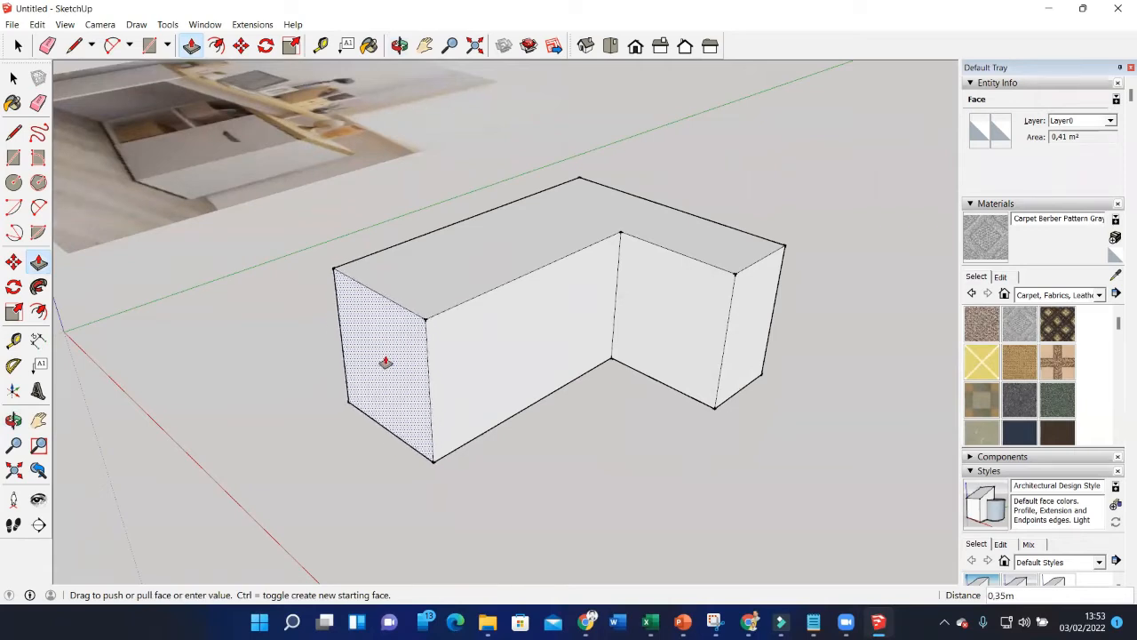
pyautogui.press('Escape')
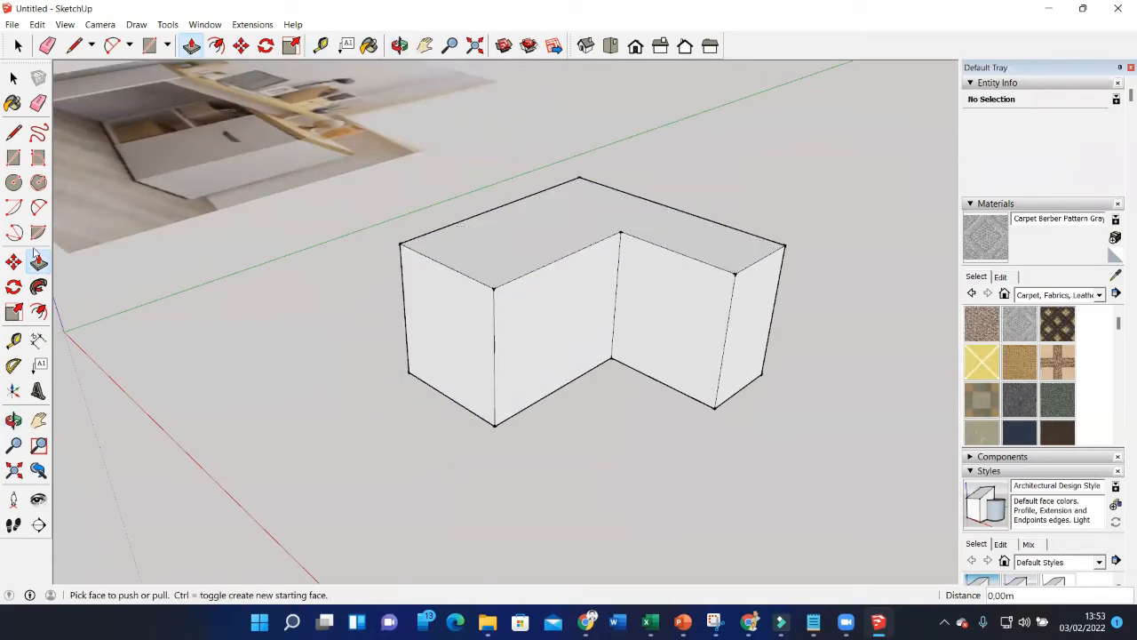
# Measure the main section's inner top edge from the inside corner to its end corner with the Dimension tool.
pyautogui.click(39, 339)
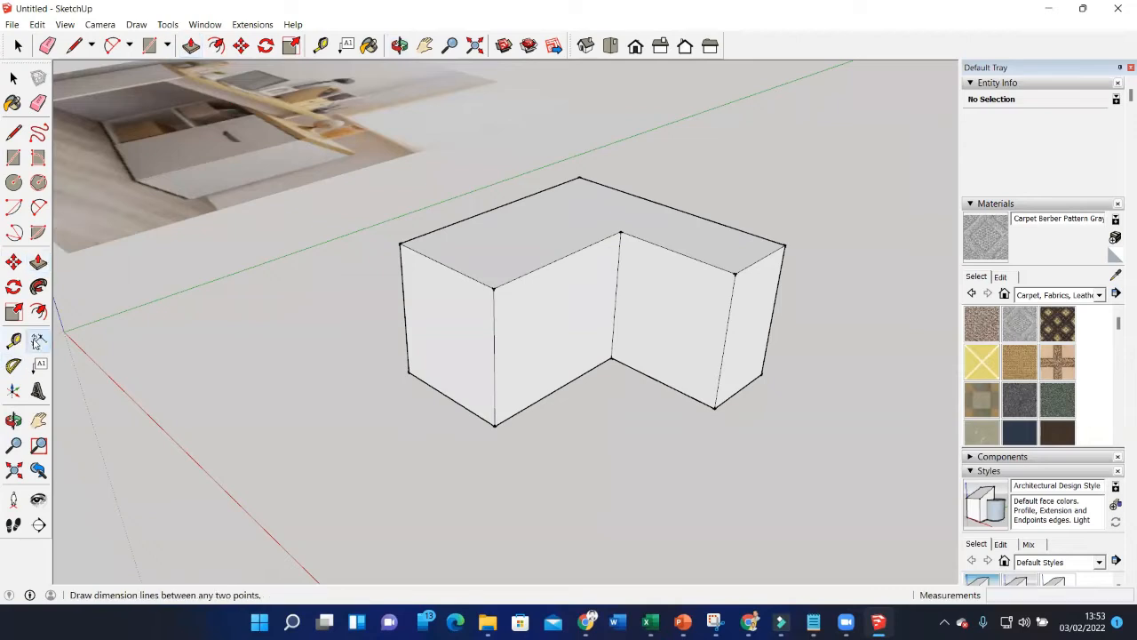
pyautogui.click(620, 237)
pyautogui.click(493, 289)
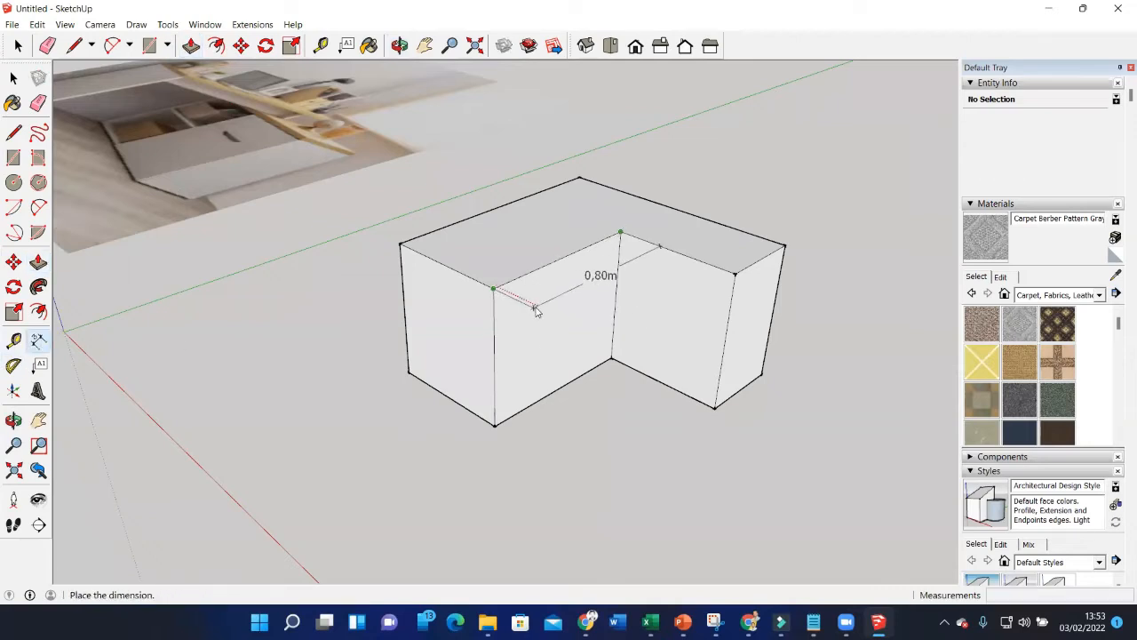
pyautogui.press('Escape')
pyautogui.click(13, 78)
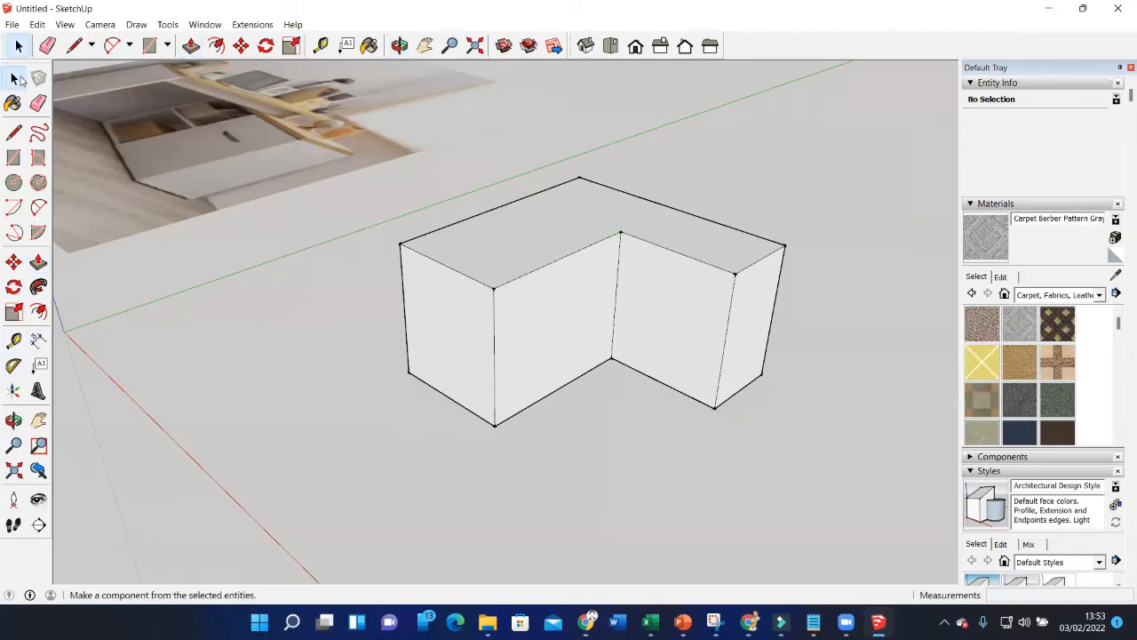
# Pull the end face of the desk's main section outward 0.2 m.
pyautogui.click(38, 262)
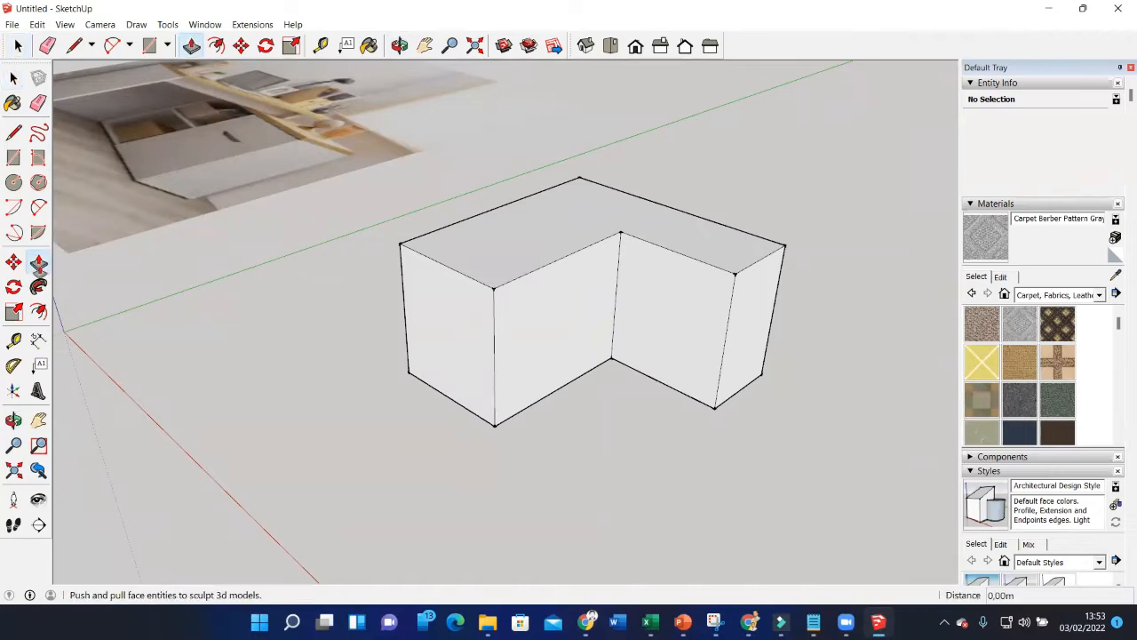
pyautogui.moveTo(459, 325); pyautogui.dragTo(415, 365)
pyautogui.write('0,2')
pyautogui.press('Return')
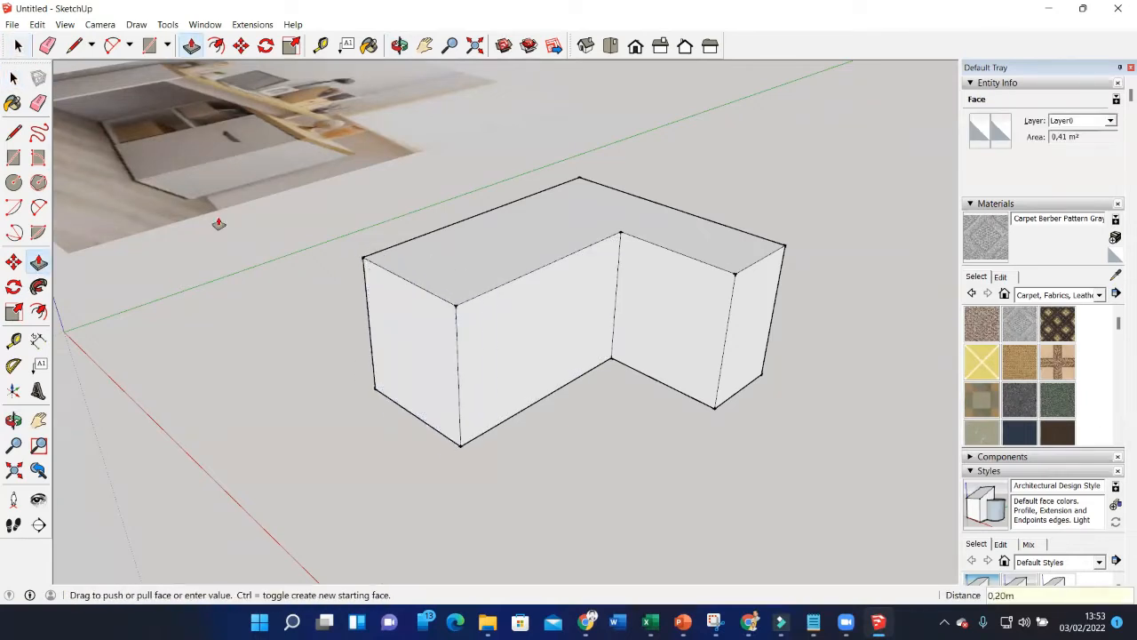
# Remeasure the lengthened inner top edge of the main section without placing a dimension.
pyautogui.click(38, 342)
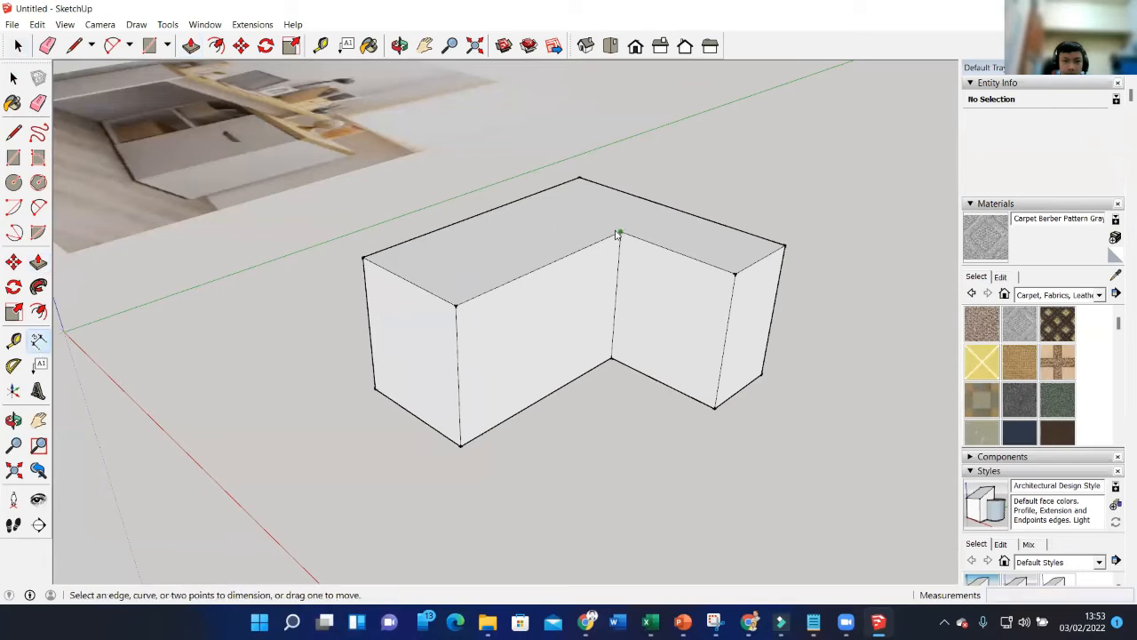
pyautogui.click(454, 305)
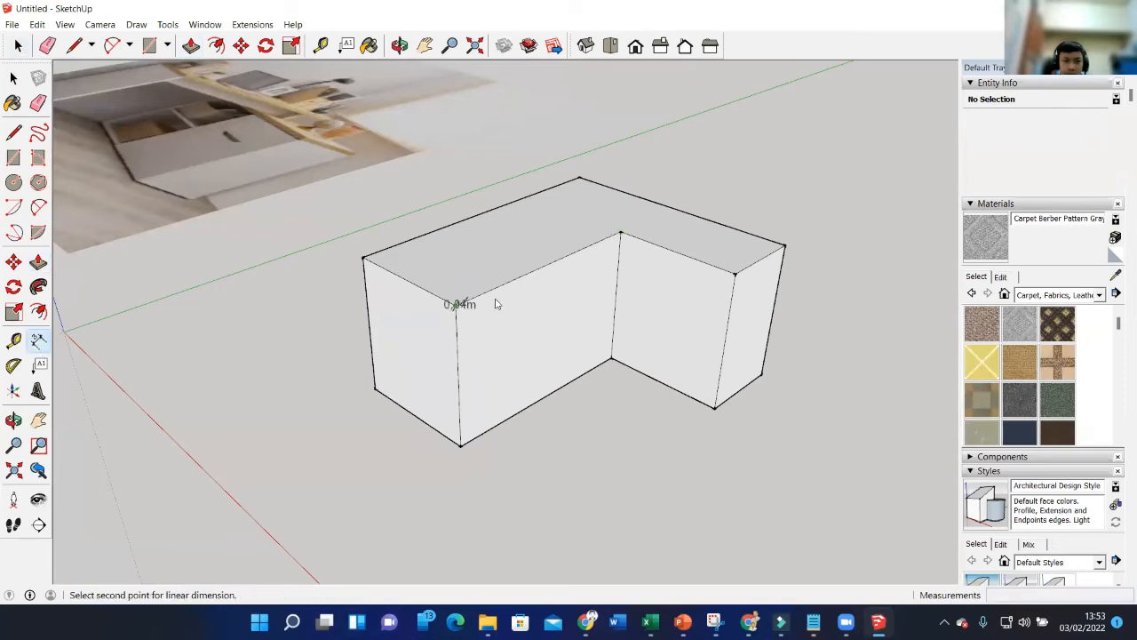
pyautogui.click(621, 233)
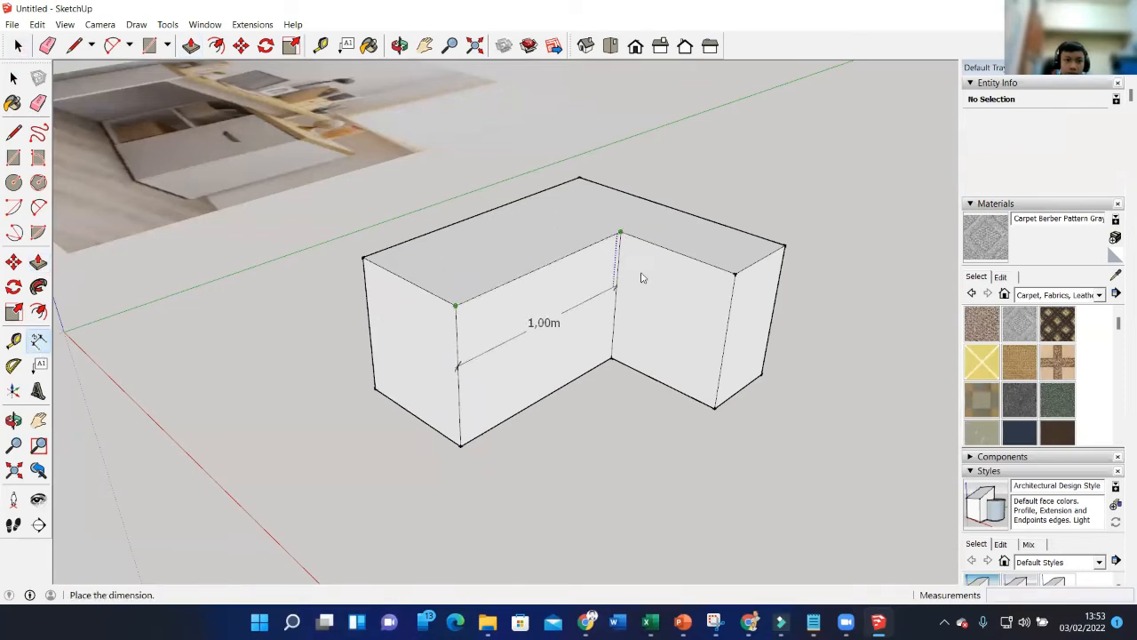
pyautogui.press('Escape')
# Place a vertical guide line on the main section's inner side face, 0.02 m in from its outer vertical edge.
pyautogui.scroll(-1, 551, 296)
pyautogui.moveTo(536, 312); pyautogui.dragTo(445, 325, button='middle')
pyautogui.scroll(1, 526, 304)
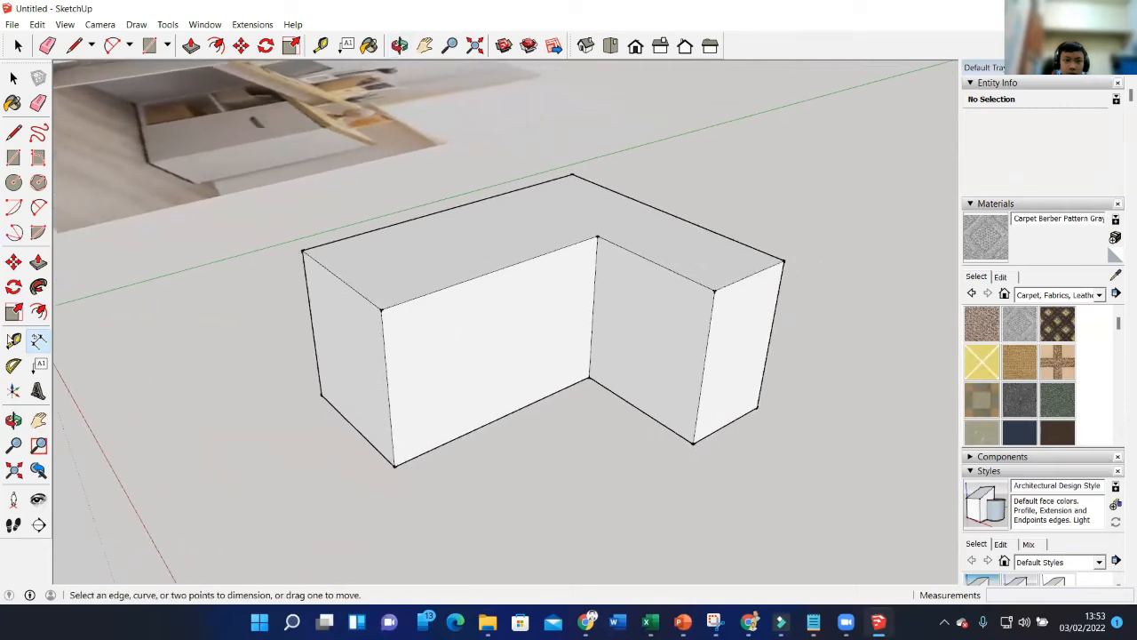
pyautogui.click(17, 345)
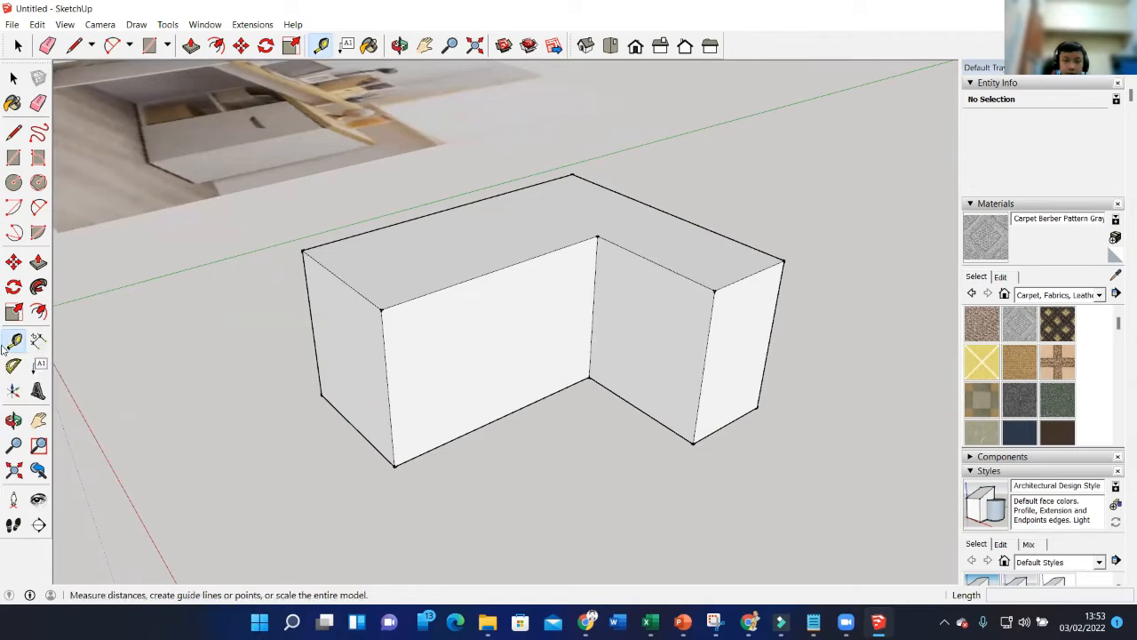
pyautogui.scroll(3, 408, 377)
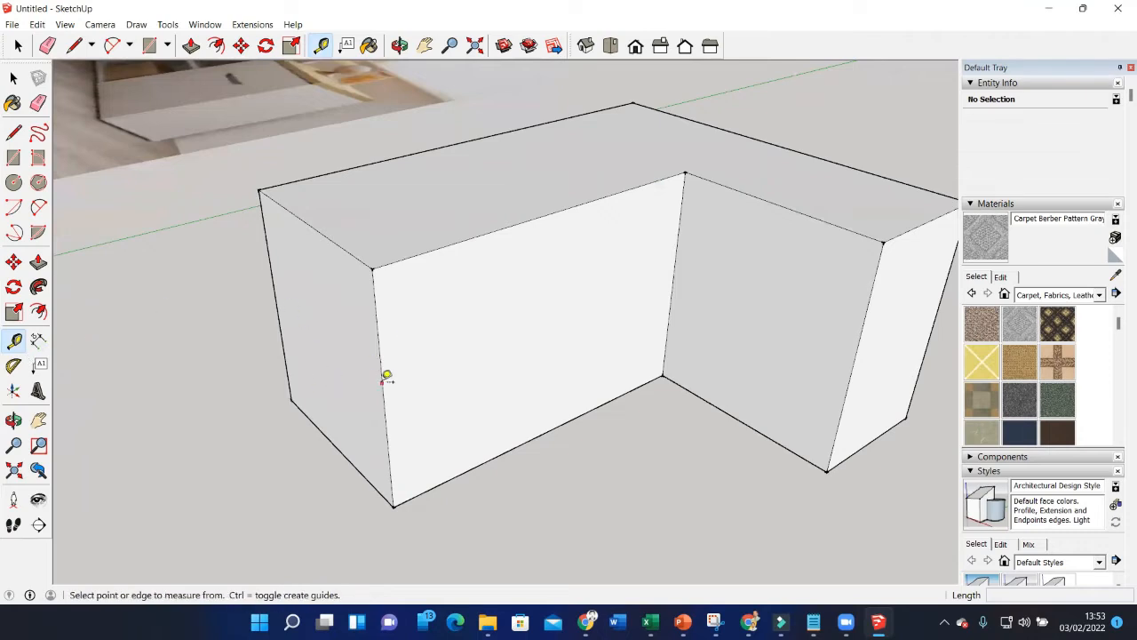
pyautogui.scroll(2, 394, 390)
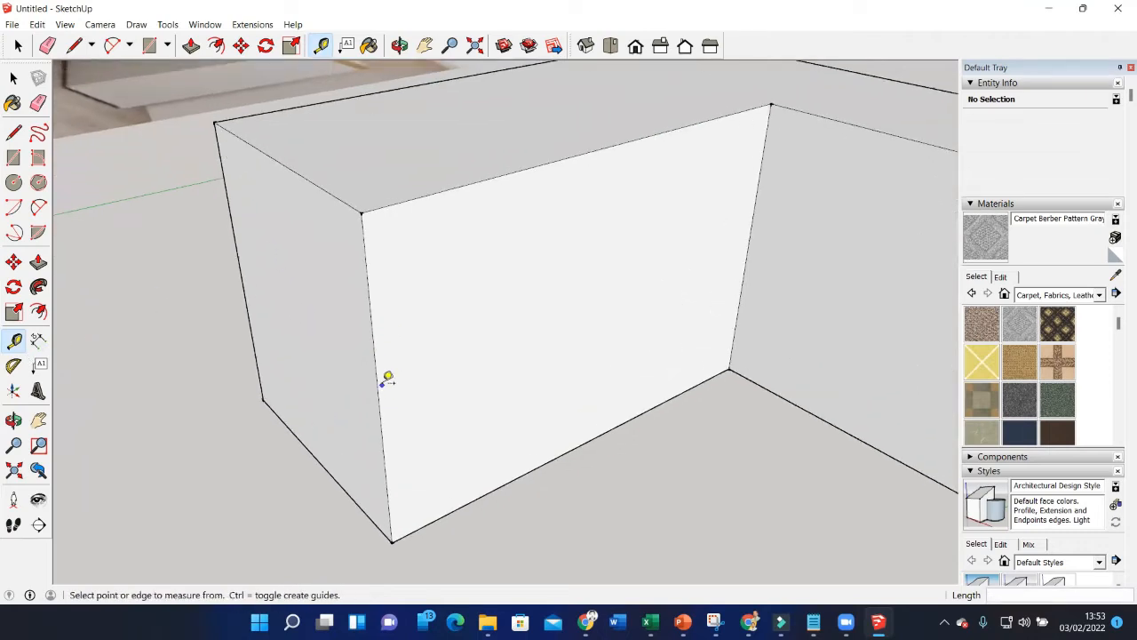
pyautogui.click(376, 372)
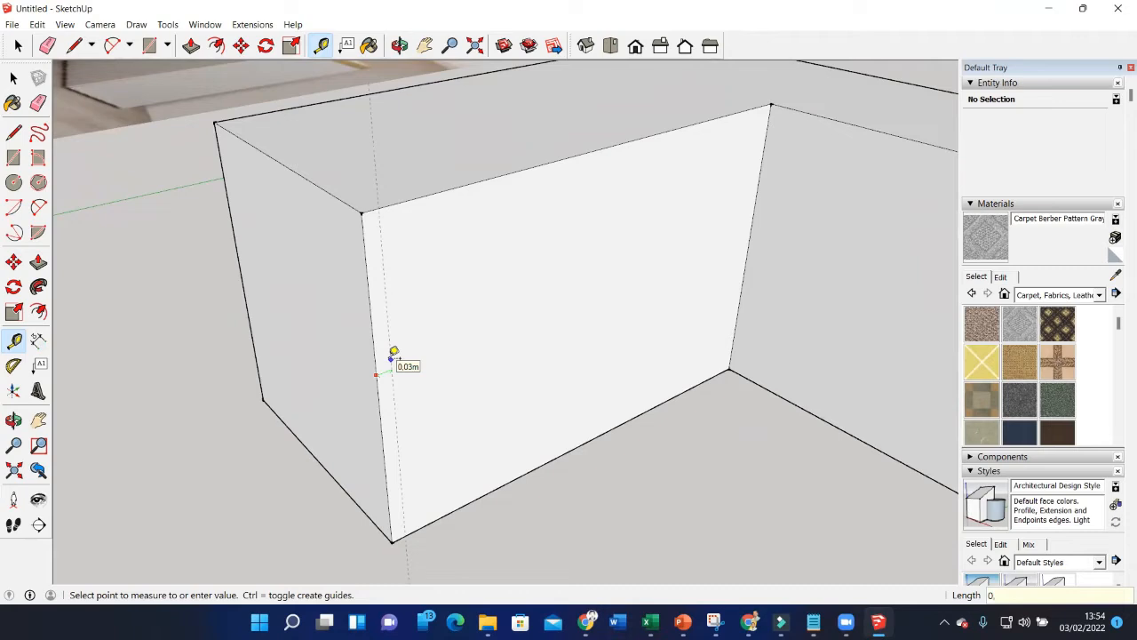
pyautogui.click(393, 355)
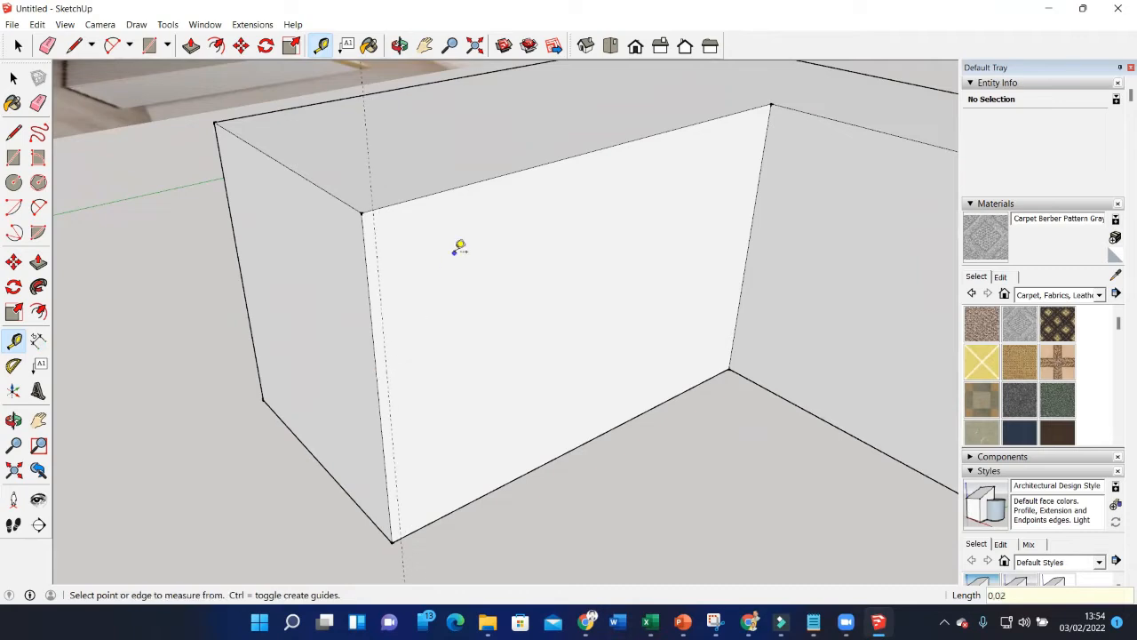
# Place a horizontal guide line on the main section's inner side face, 0.07 m below its top edge.
pyautogui.scroll(-3, 484, 289)
pyautogui.scroll(-1, 399, 249)
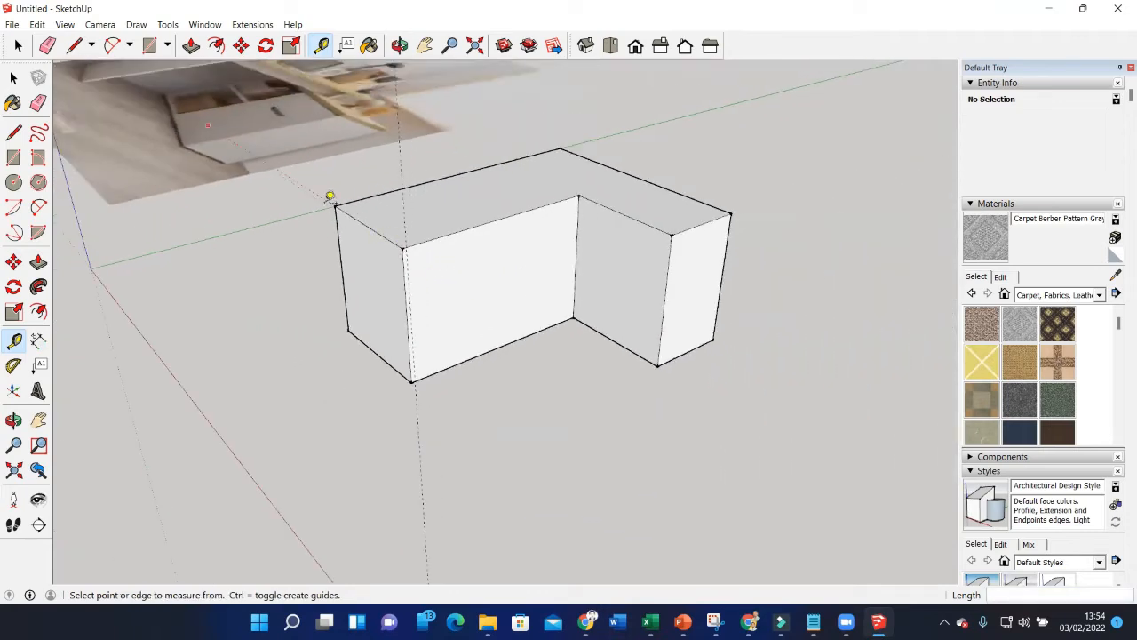
pyautogui.moveTo(330, 196); pyautogui.dragTo(386, 325, button='middle')
pyautogui.scroll(6, 305, 107)
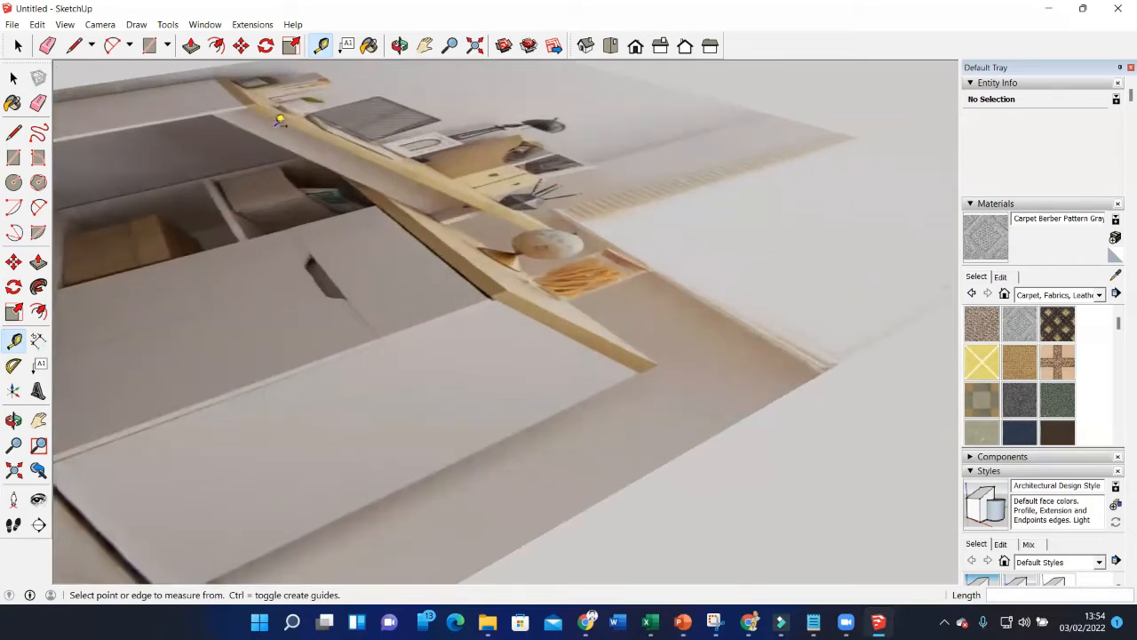
pyautogui.scroll(-8, 382, 182)
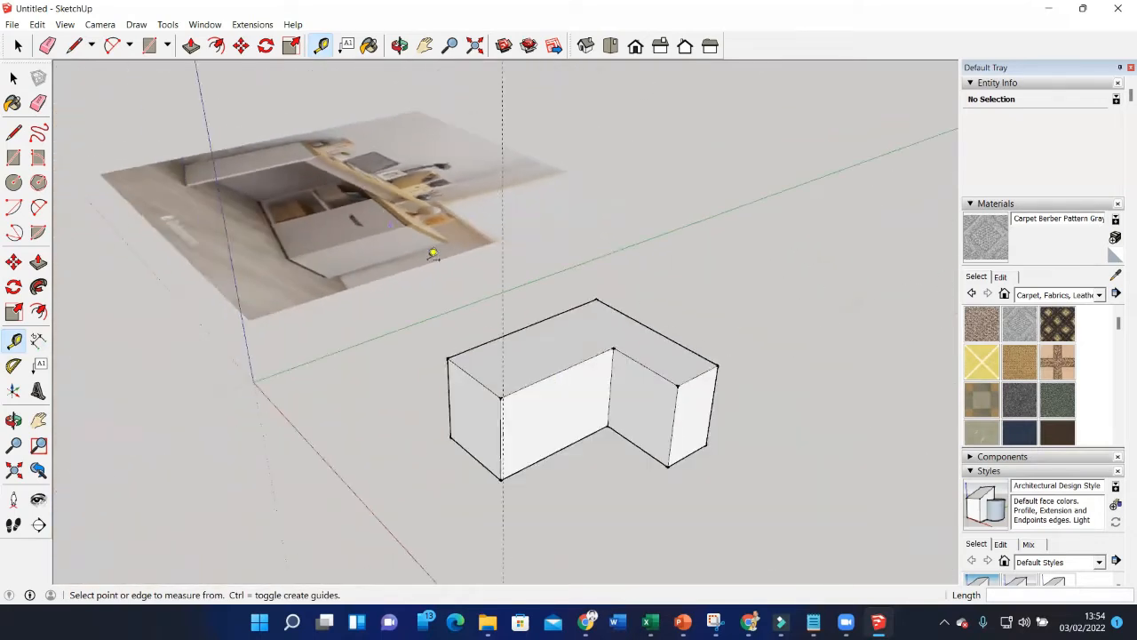
pyautogui.moveTo(570, 398); pyautogui.dragTo(463, 322, button='middle')
pyautogui.scroll(3, 444, 324)
pyautogui.scroll(2, 388, 261)
pyautogui.click(386, 272)
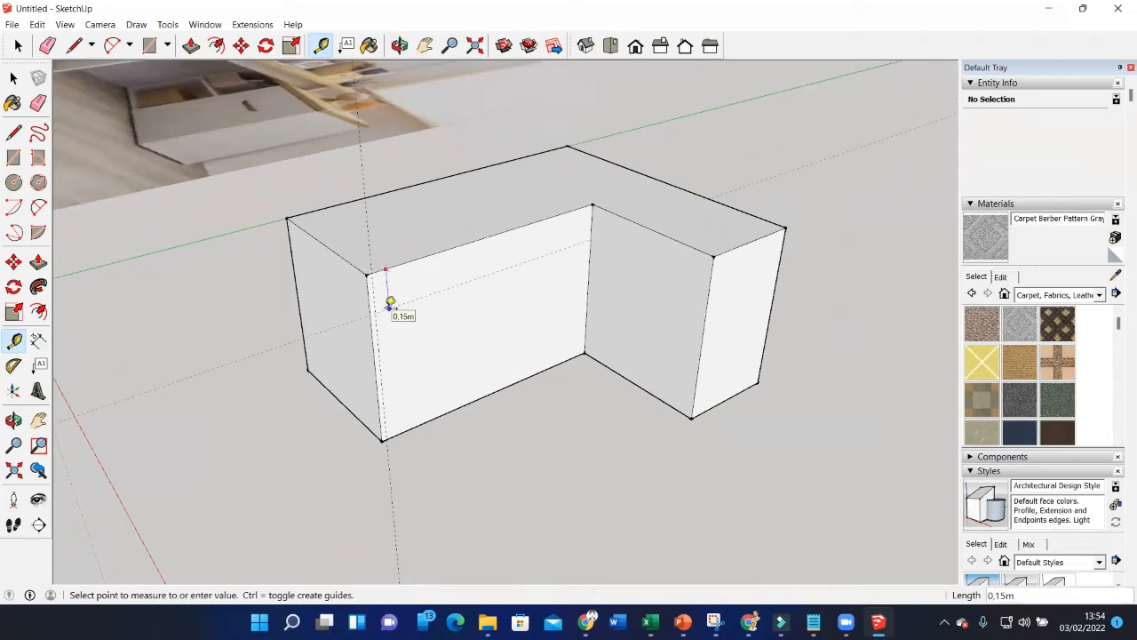
pyautogui.write('0.')
pyautogui.press('Return')
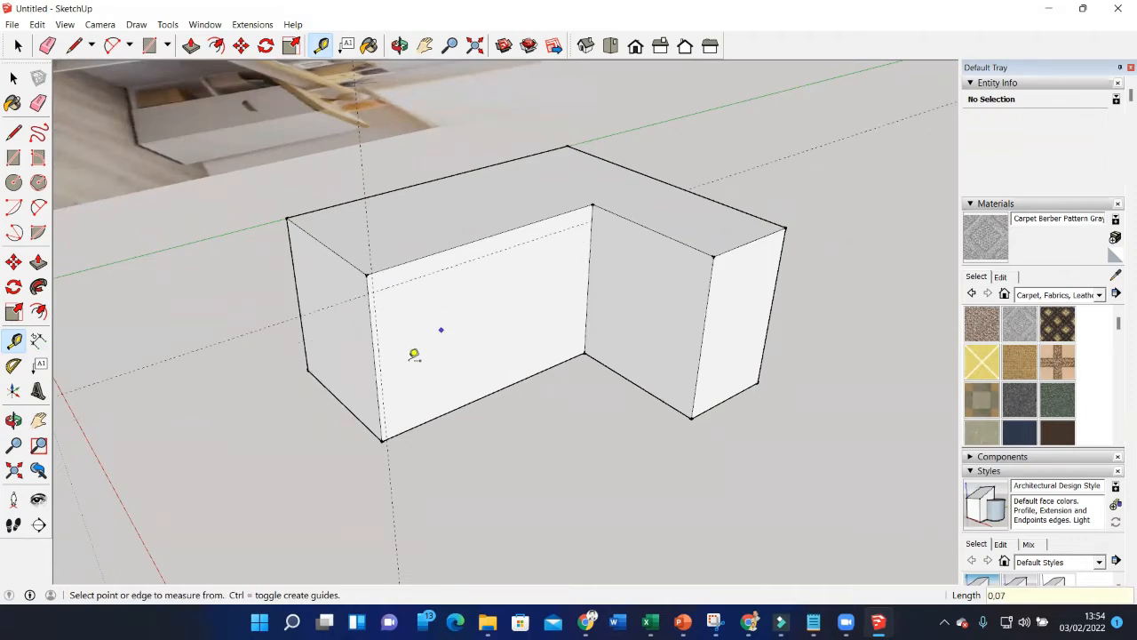
# Dimension the bottom edge of the main section's end face and place the dimension outside the desk.
pyautogui.scroll(1, 414, 356)
pyautogui.scroll(-2, 482, 311)
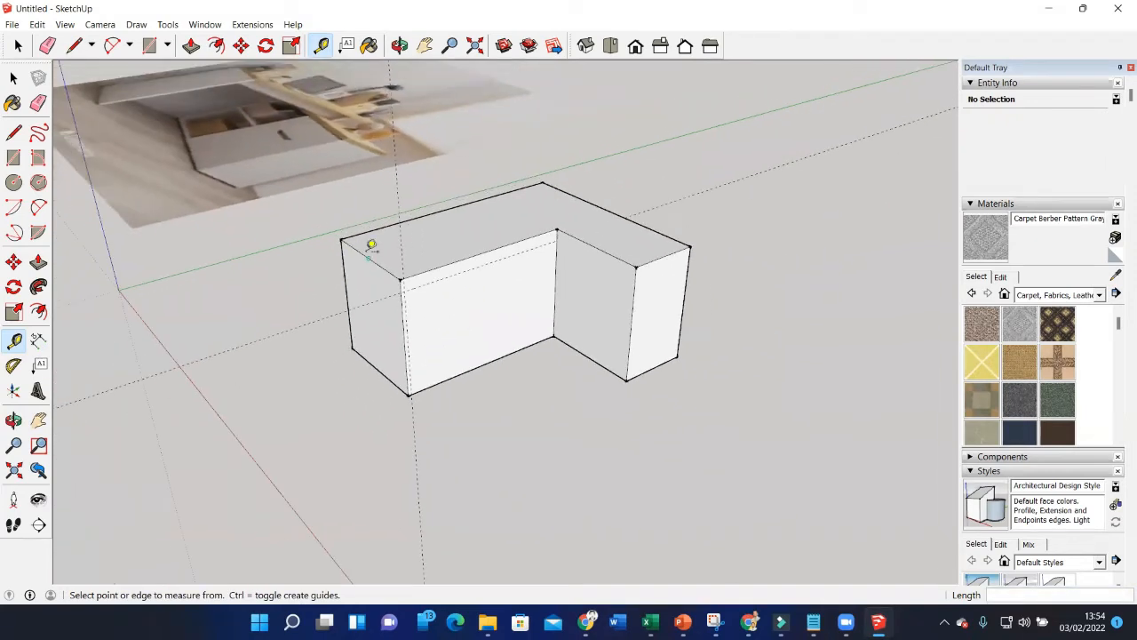
pyautogui.scroll(1, 493, 251)
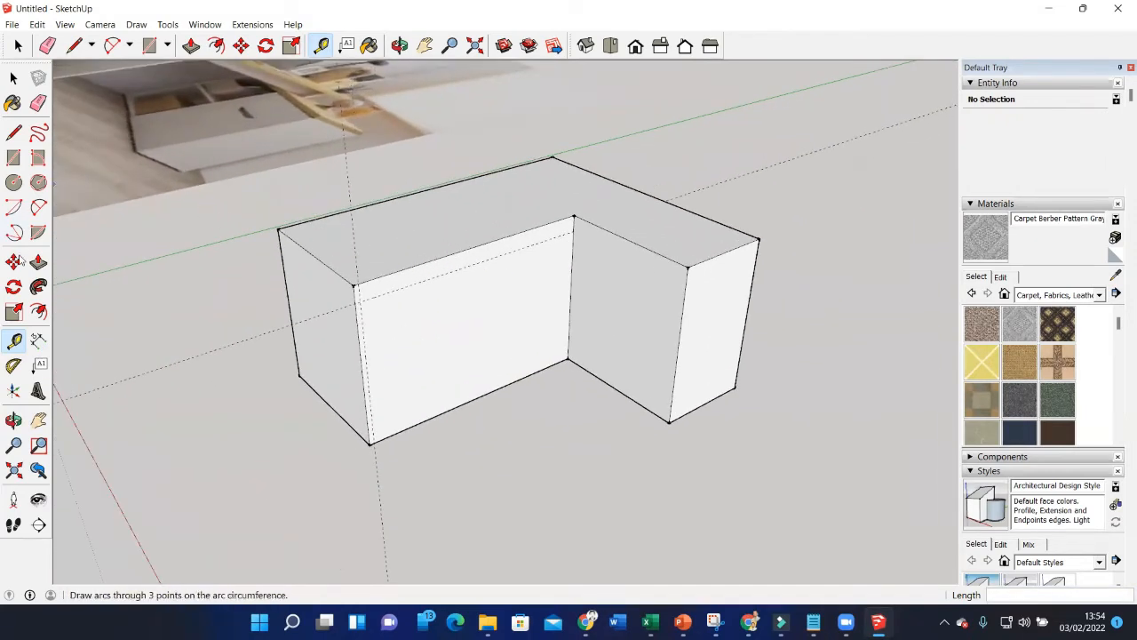
pyautogui.click(38, 340)
pyautogui.click(299, 377)
pyautogui.click(371, 447)
pyautogui.click(324, 414)
pyautogui.scroll(2, 324, 414)
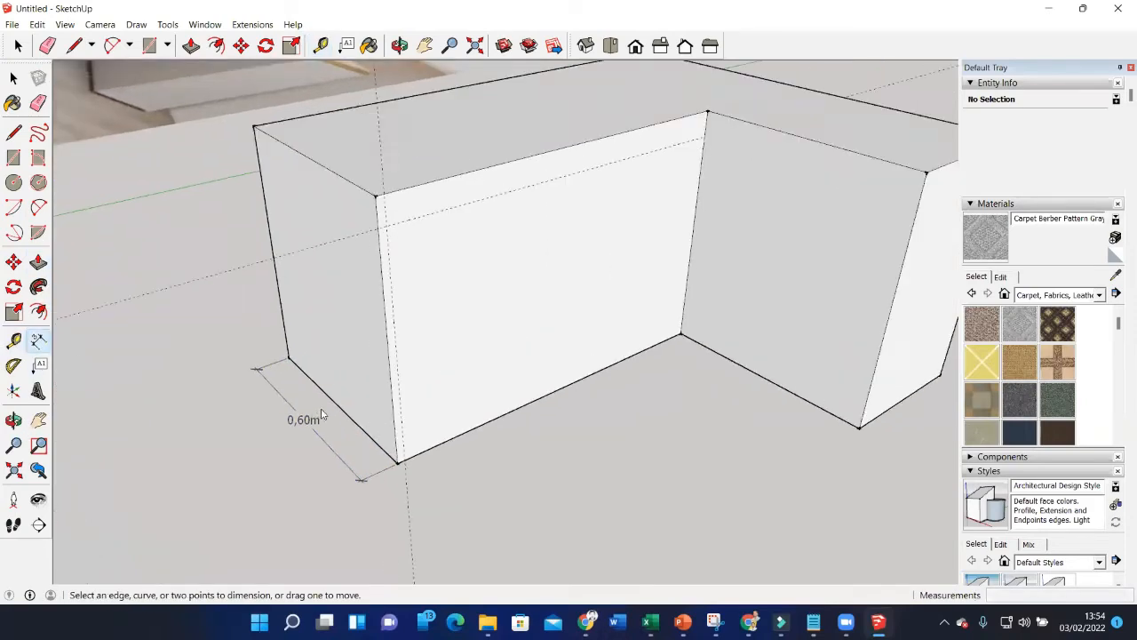
pyautogui.scroll(1, 325, 414)
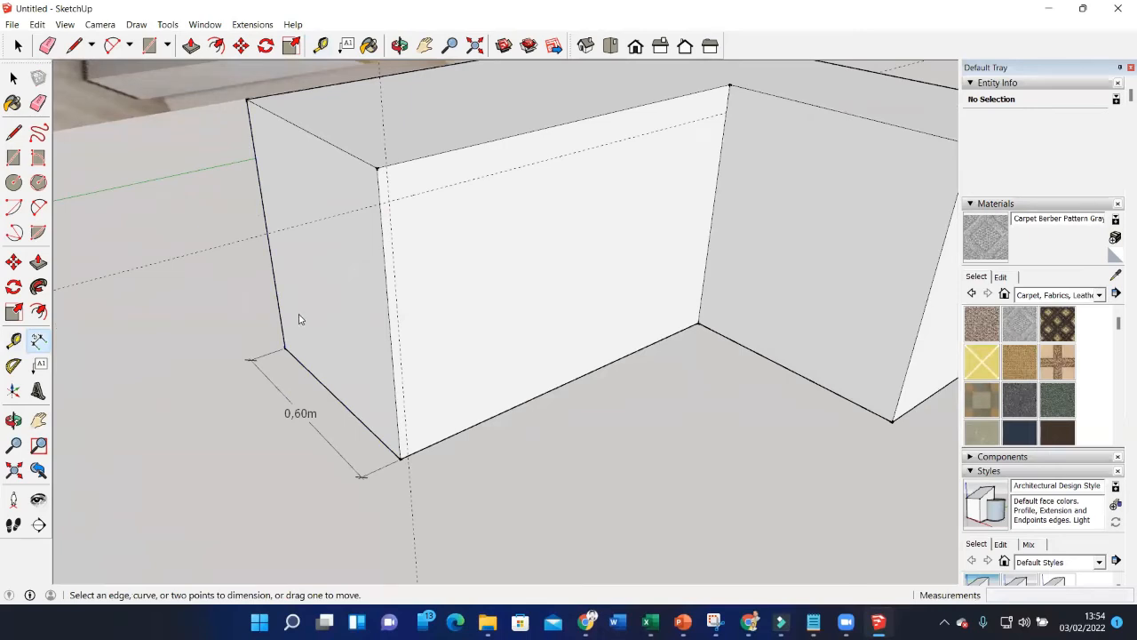
pyautogui.scroll(-2, 287, 358)
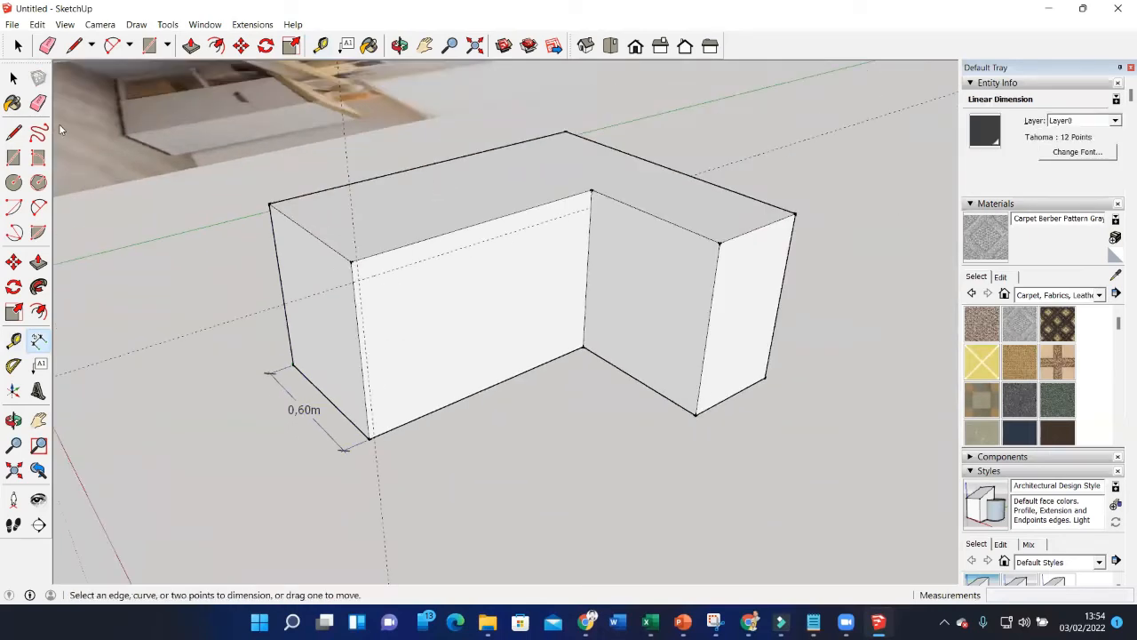
pyautogui.click(38, 261)
pyautogui.click(406, 343)
pyautogui.press('r')
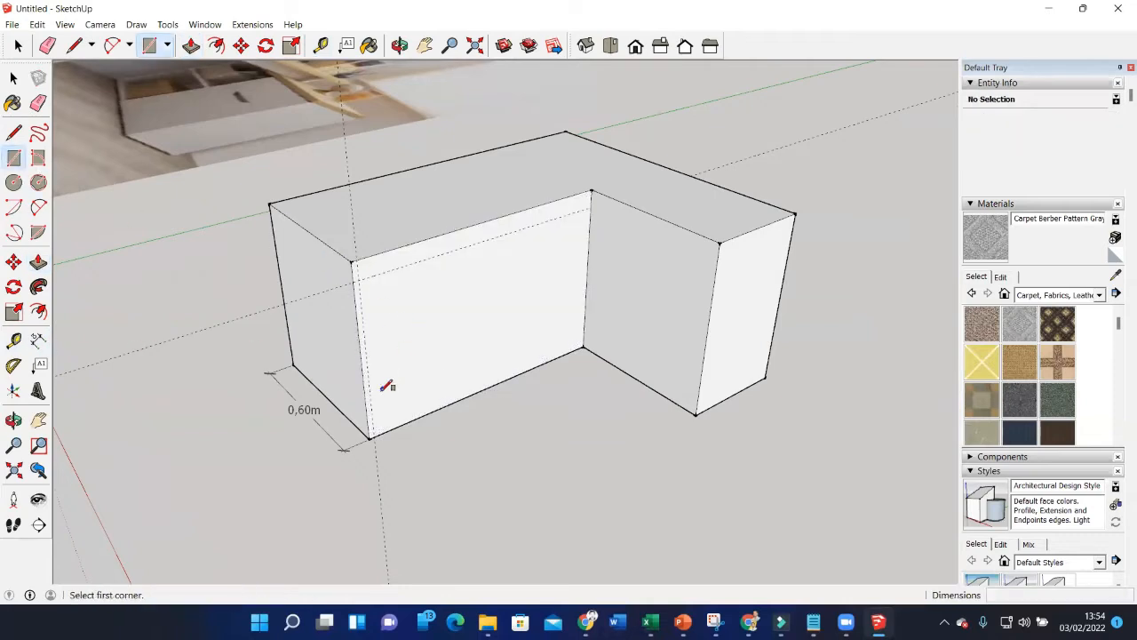
pyautogui.scroll(1, 387, 385)
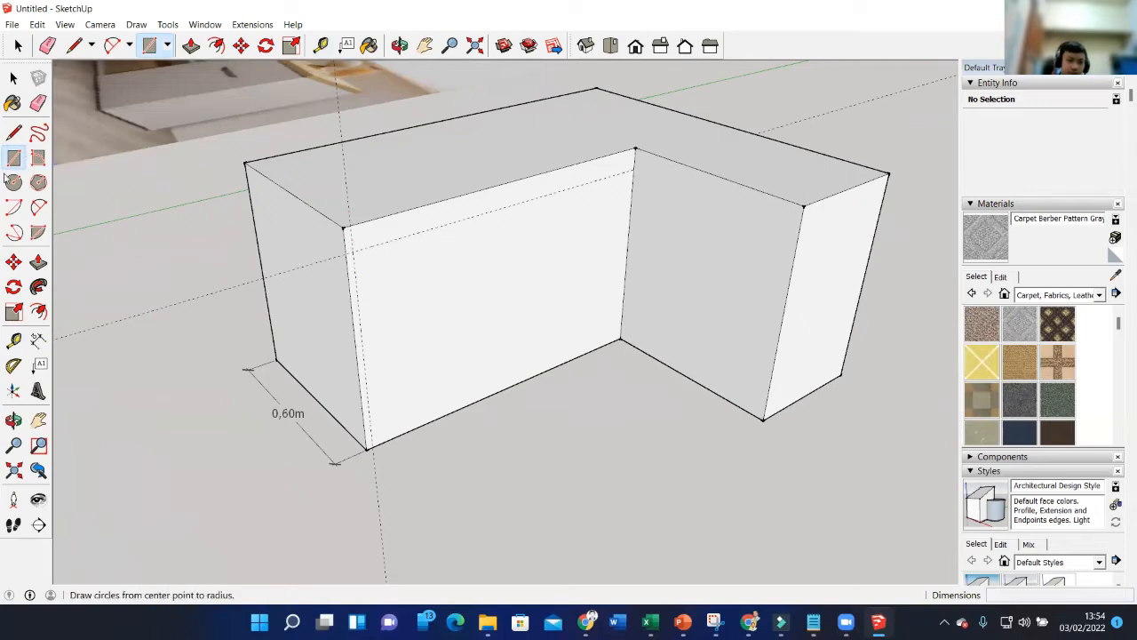
# Draw lines on the main section's inner face along the horizontal guide from the inside corner, then down the vertical guide to the bottom edge.
pyautogui.click(13, 132)
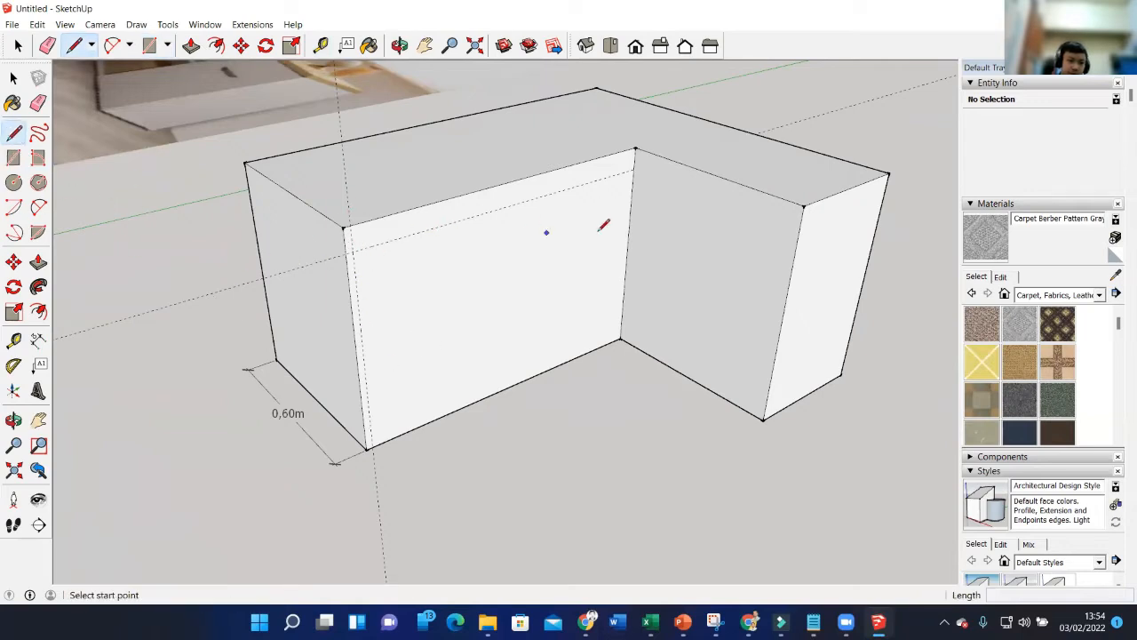
pyautogui.click(632, 169)
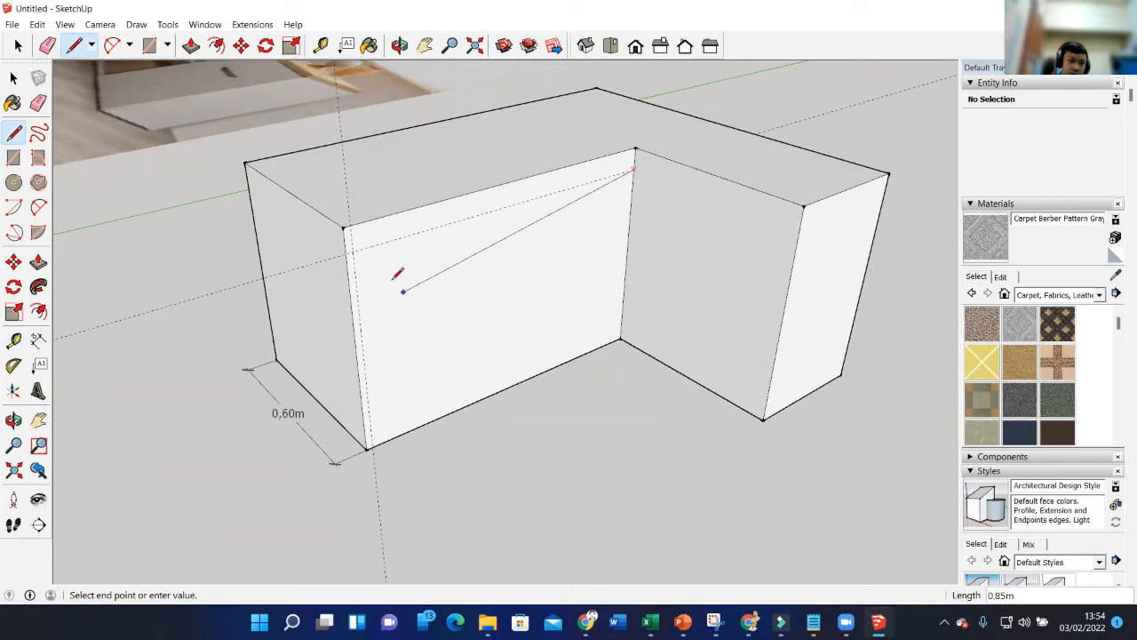
pyautogui.click(354, 251)
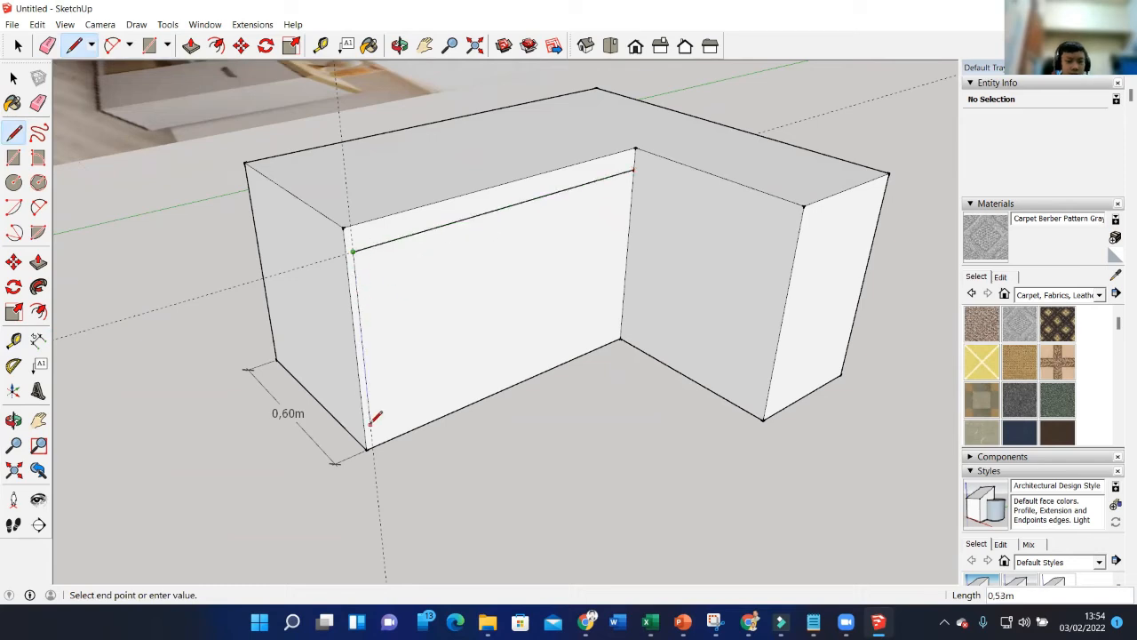
pyautogui.press('Escape')
pyautogui.press('space')
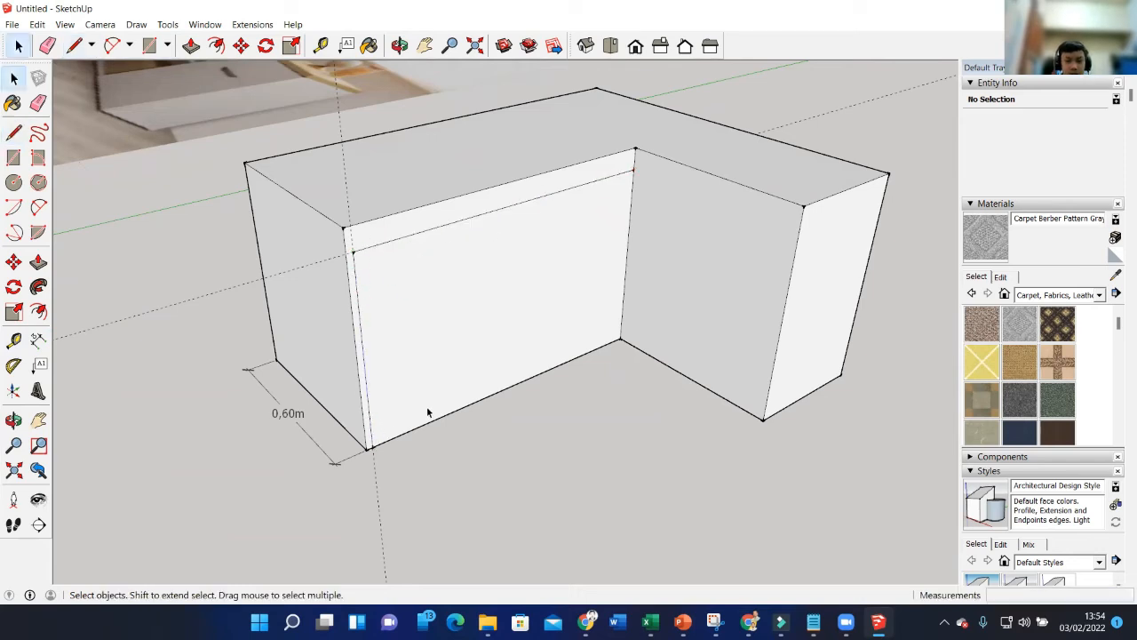
# Push the large outlined face of the main section inward 0.58 m to hollow out the space under the desktop.
pyautogui.press('p')
pyautogui.click(434, 353)
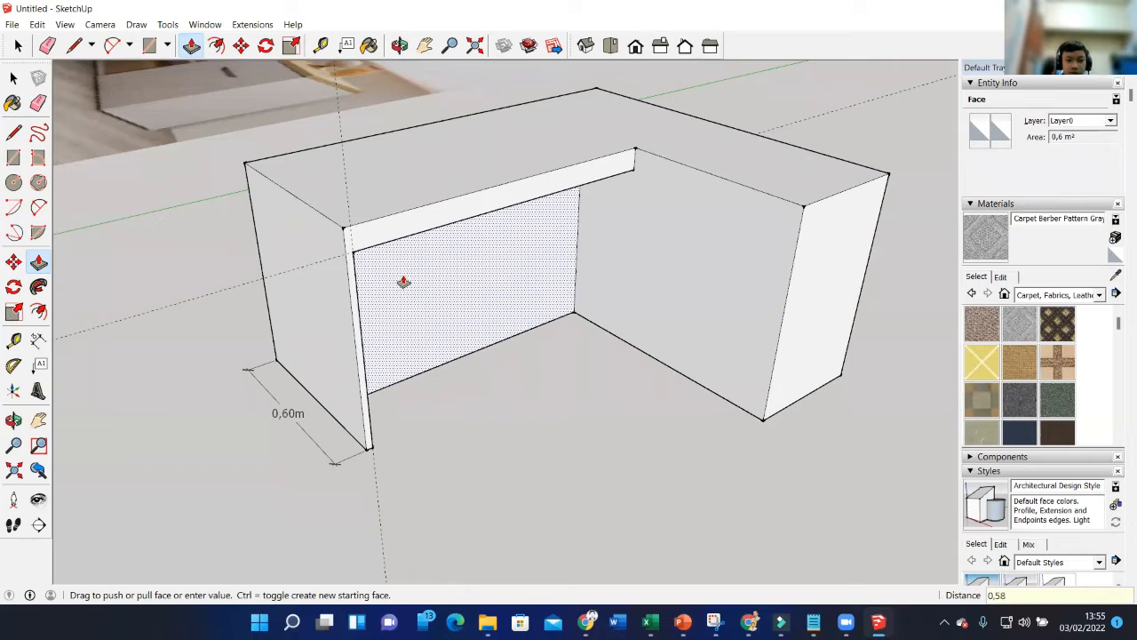
pyautogui.click(403, 281)
# Examine the hollowed-out desk from several angles and compare it with the reference photo.
pyautogui.moveTo(411, 284); pyautogui.dragTo(453, 376, button='middle')
pyautogui.scroll(2, 444, 317)
pyautogui.scroll(-3, 457, 369)
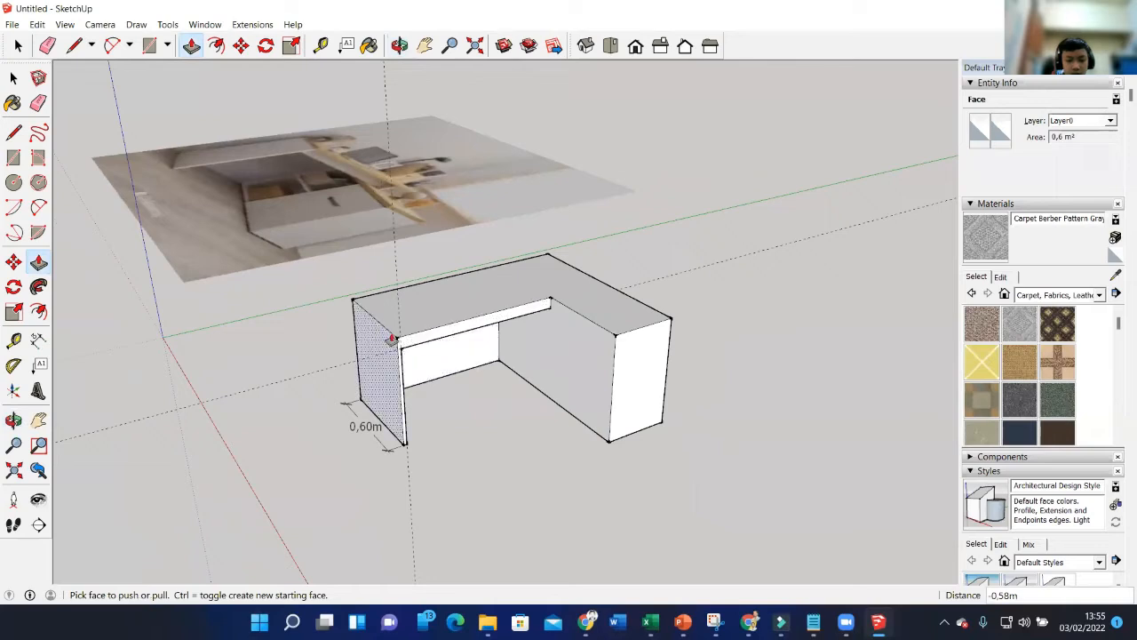
pyautogui.moveTo(498, 348); pyautogui.dragTo(432, 337, button='middle')
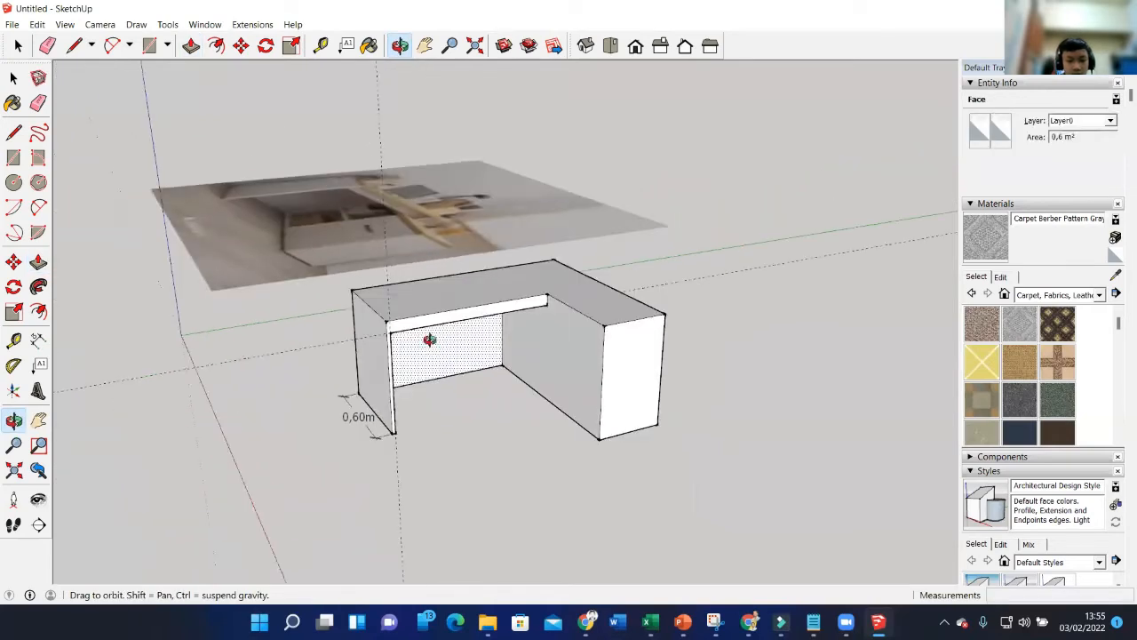
pyautogui.scroll(1, 434, 352)
pyautogui.moveTo(545, 408); pyautogui.dragTo(430, 325, button='middle')
pyautogui.scroll(-1, 490, 300)
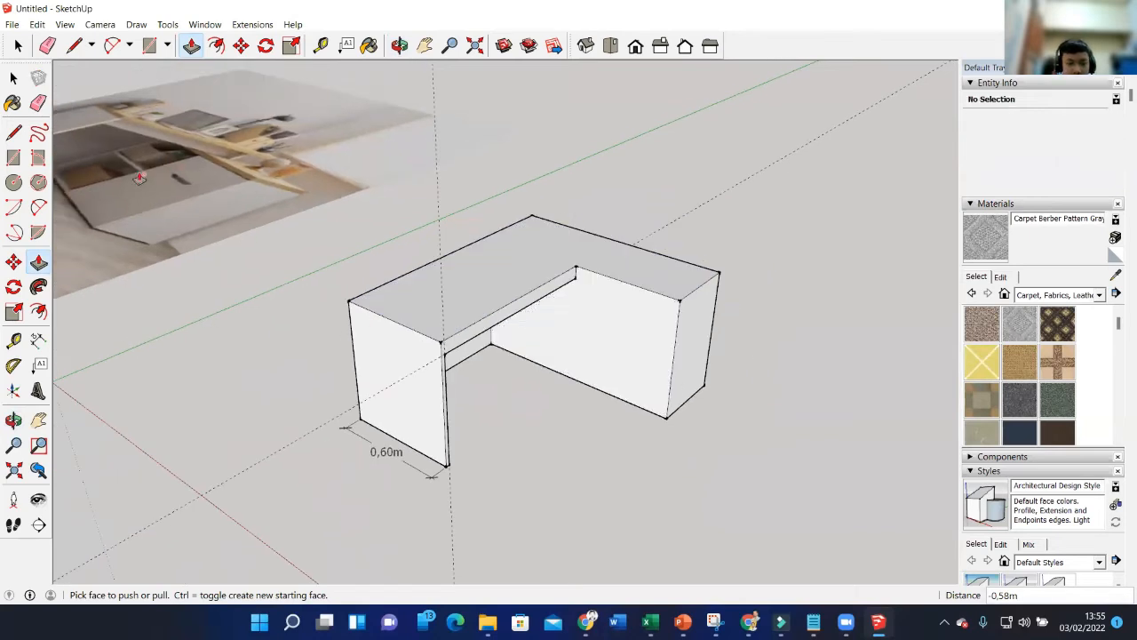
pyautogui.moveTo(546, 368); pyautogui.dragTo(544, 283, button='middle')
pyautogui.scroll(1, 544, 282)
pyautogui.scroll(-1, 555, 358)
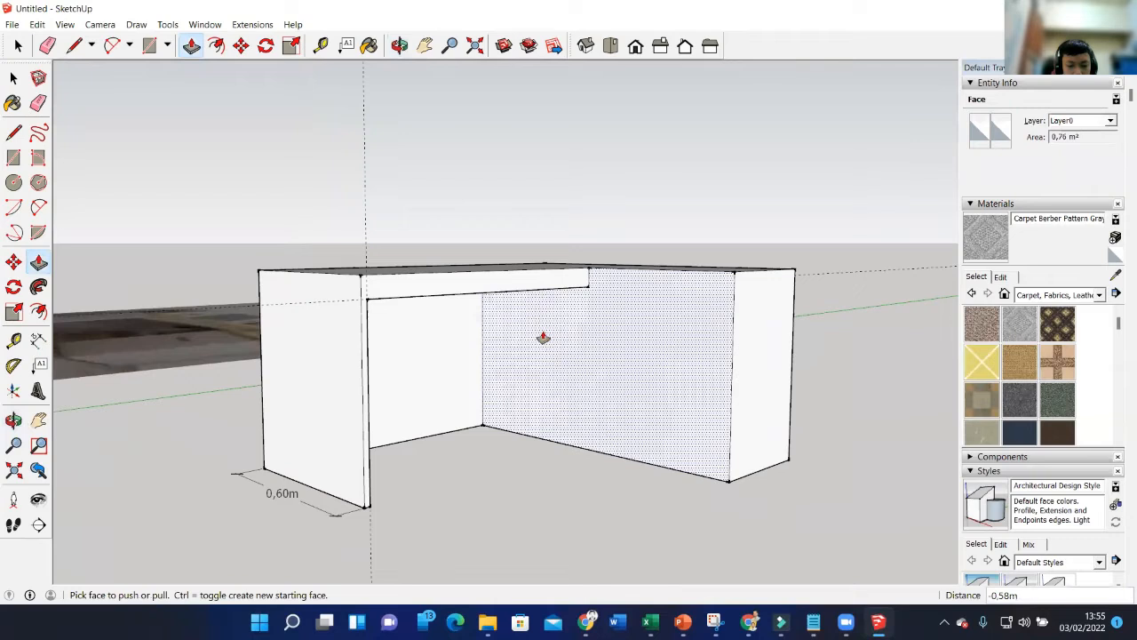
# Place a vertical guide line on the short section's inner side face, 0.4 m out from the rear vertical edge inside the opening.
pyautogui.click(13, 342)
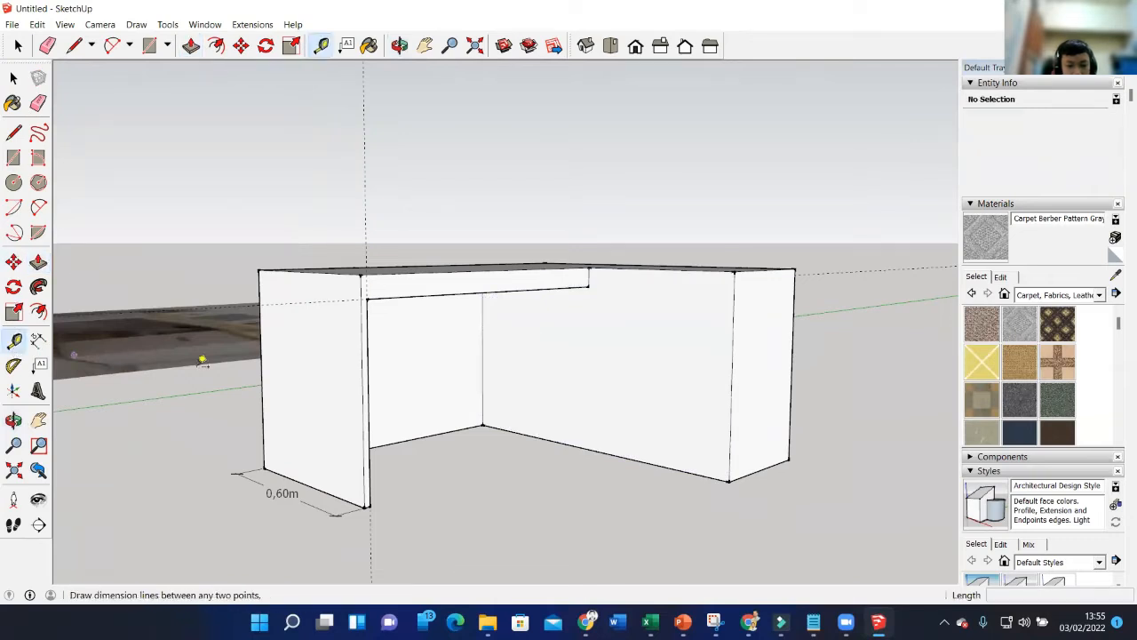
pyautogui.click(487, 348)
pyautogui.moveTo(574, 343); pyautogui.dragTo(554, 382, button='middle')
pyautogui.moveTo(587, 348); pyautogui.dragTo(505, 373, button='middle')
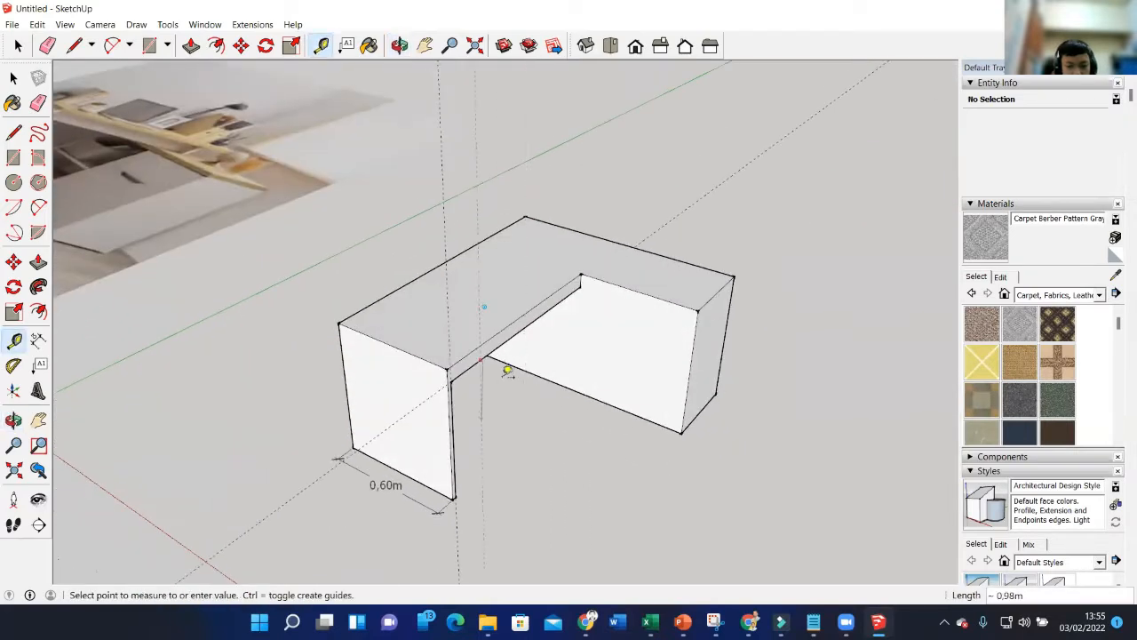
pyautogui.scroll(-2, 483, 339)
pyautogui.moveTo(582, 355); pyautogui.dragTo(548, 256, button='middle')
pyautogui.scroll(2, 550, 352)
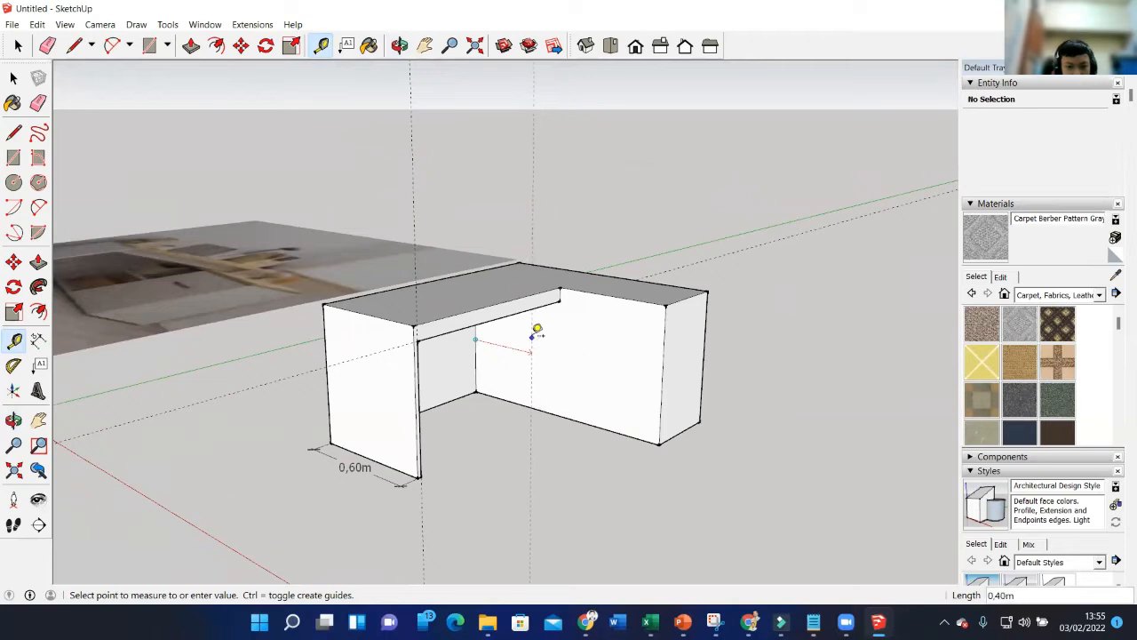
pyautogui.click(524, 339)
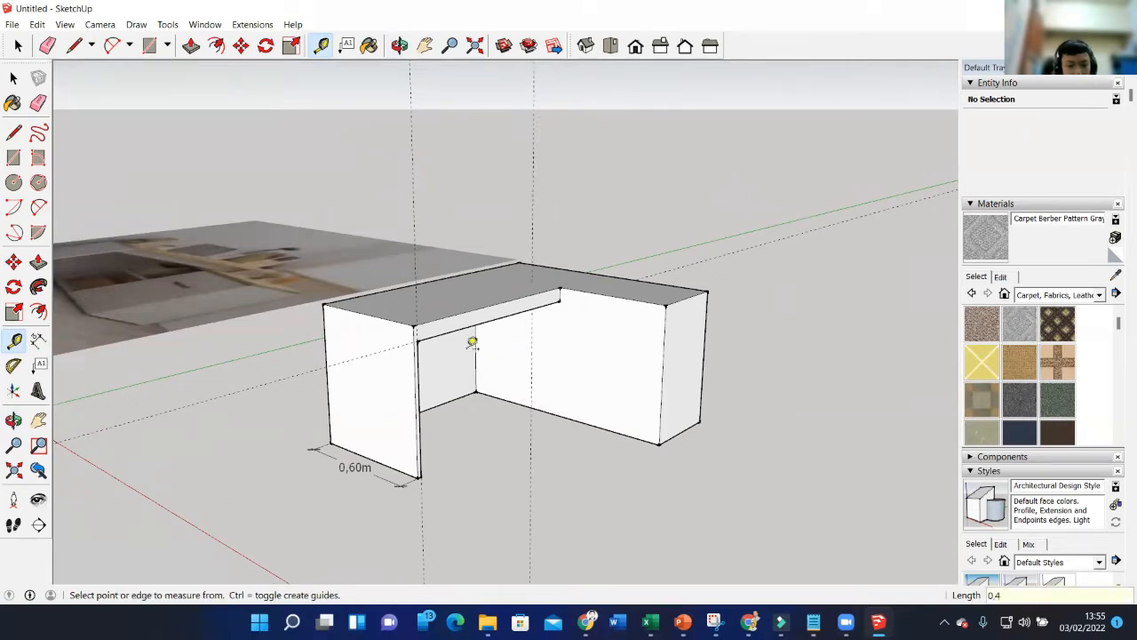
# Add guides on the short section's inner side face: a vertical one 0.02 m from the rear edge and one 0.04 m above the bottom edge.
pyautogui.moveTo(206, 315)
pyautogui.mouseDown(button='middle')
pyautogui.moveTo(191, 300)
pyautogui.moveTo(228, 333)
pyautogui.moveTo(233, 370)
pyautogui.moveTo(193, 302)
pyautogui.mouseUp(button='middle')
pyautogui.scroll(-2, 214, 294)
pyautogui.moveTo(490, 391); pyautogui.dragTo(464, 259, button='middle')
pyautogui.scroll(5, 478, 389)
pyautogui.scroll(2, 496, 384)
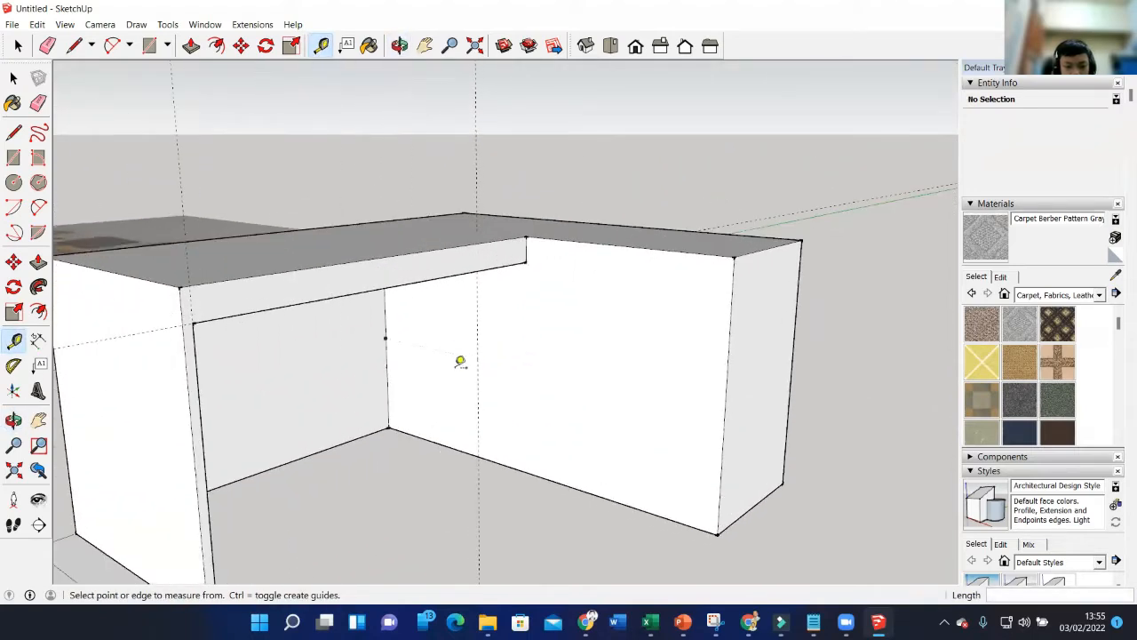
pyautogui.click(386, 349)
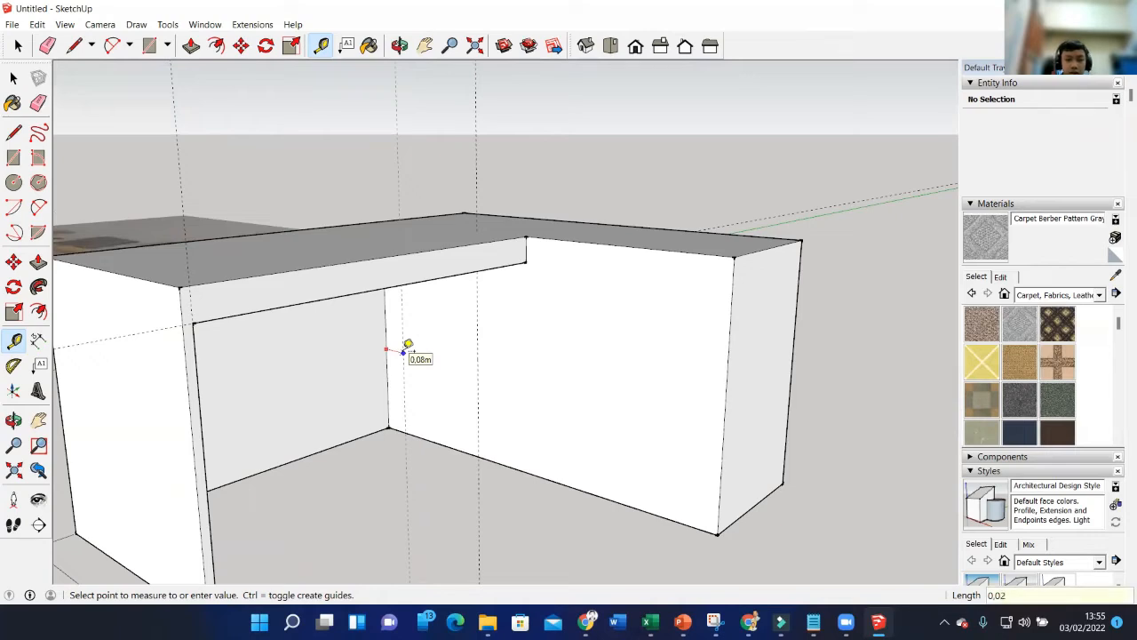
pyautogui.click(404, 350)
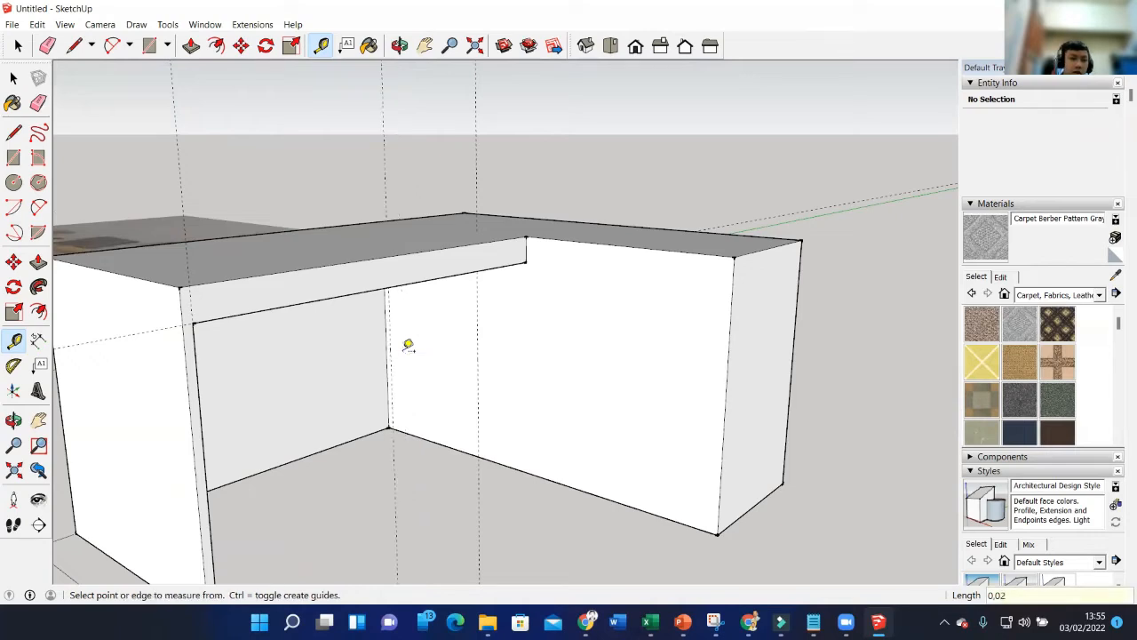
pyautogui.click(444, 441)
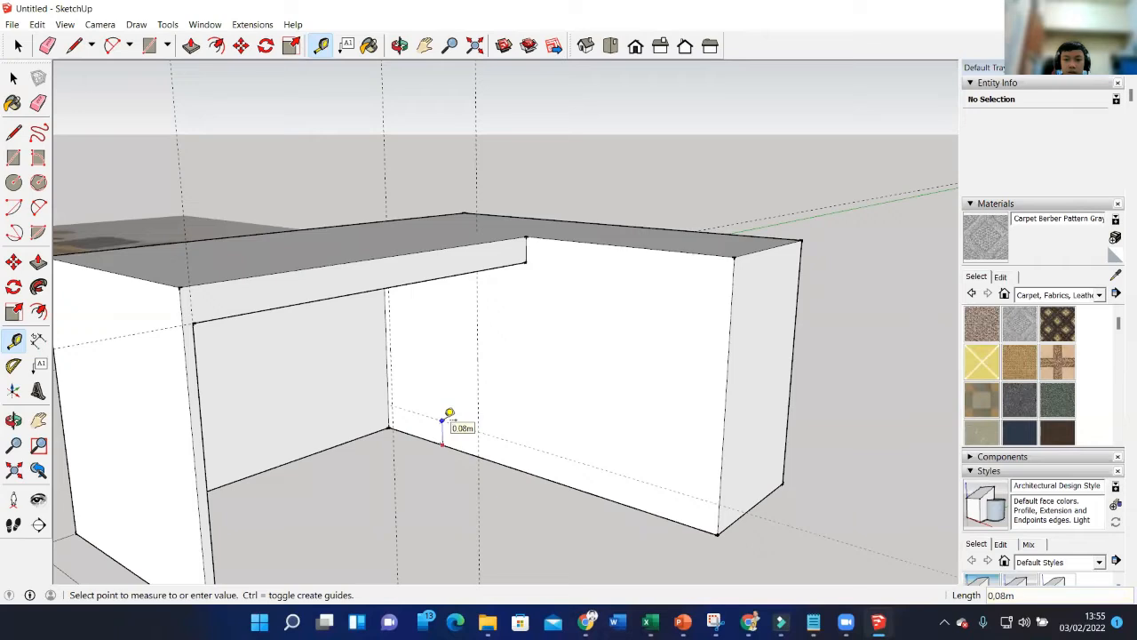
pyautogui.click(445, 419)
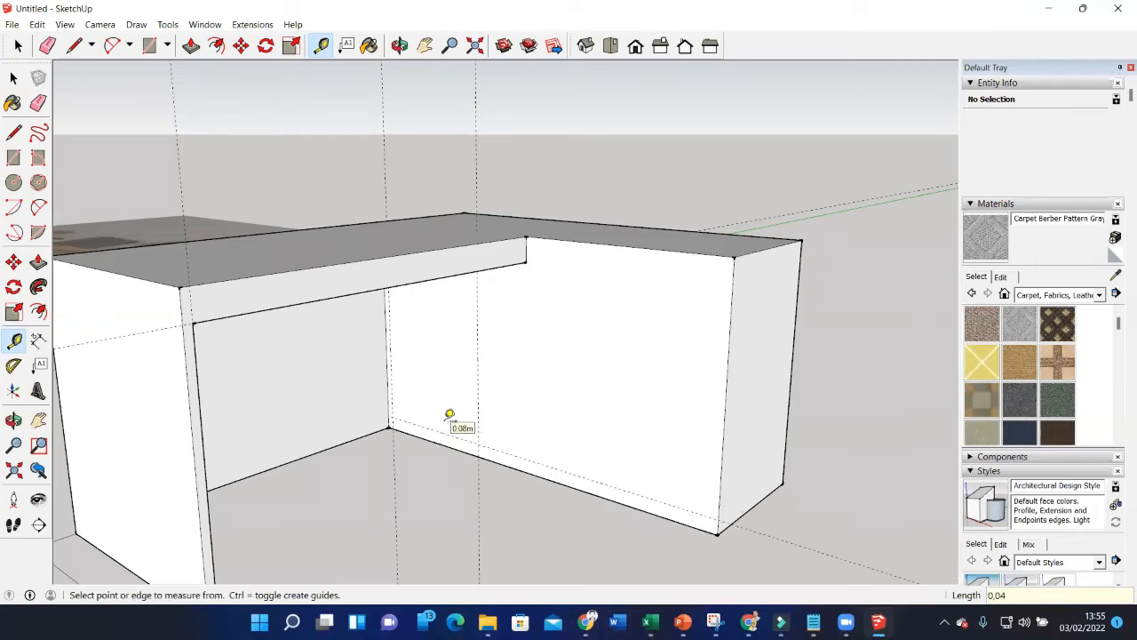
# Place a guide line on the short section's inner side face, 0.02 m below the underside of the desktop.
pyautogui.scroll(-4, 478, 354)
pyautogui.moveTo(291, 311); pyautogui.dragTo(330, 386, button='middle')
pyautogui.scroll(-2, 278, 315)
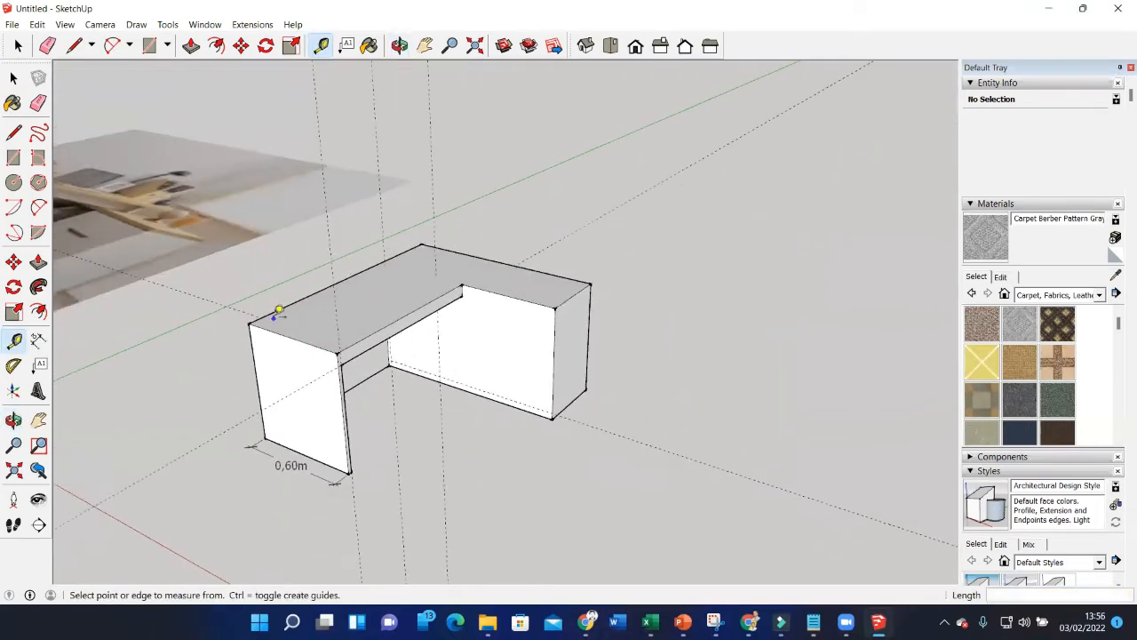
pyautogui.keyDown('shift'); pyautogui.moveTo(277, 316); pyautogui.dragTo(498, 354, button='middle'); pyautogui.keyUp('shift')
pyautogui.scroll(8, 592, 361)
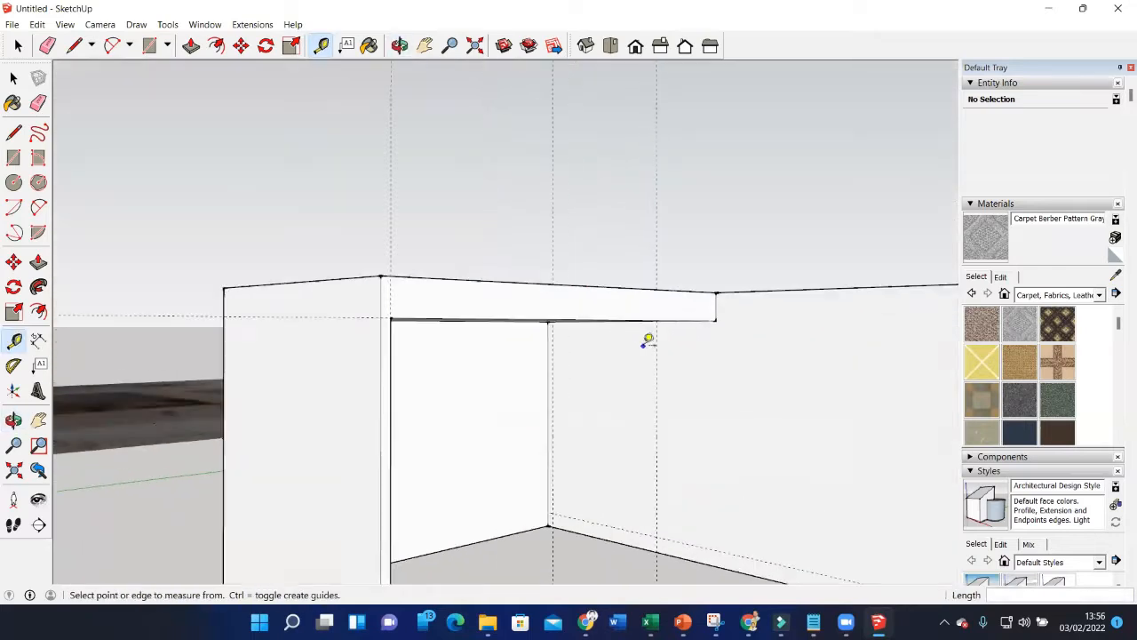
pyautogui.moveTo(649, 340)
pyautogui.mouseDown(button='middle')
pyautogui.moveTo(610, 322)
pyautogui.moveTo(636, 349)
pyautogui.mouseUp(button='middle')
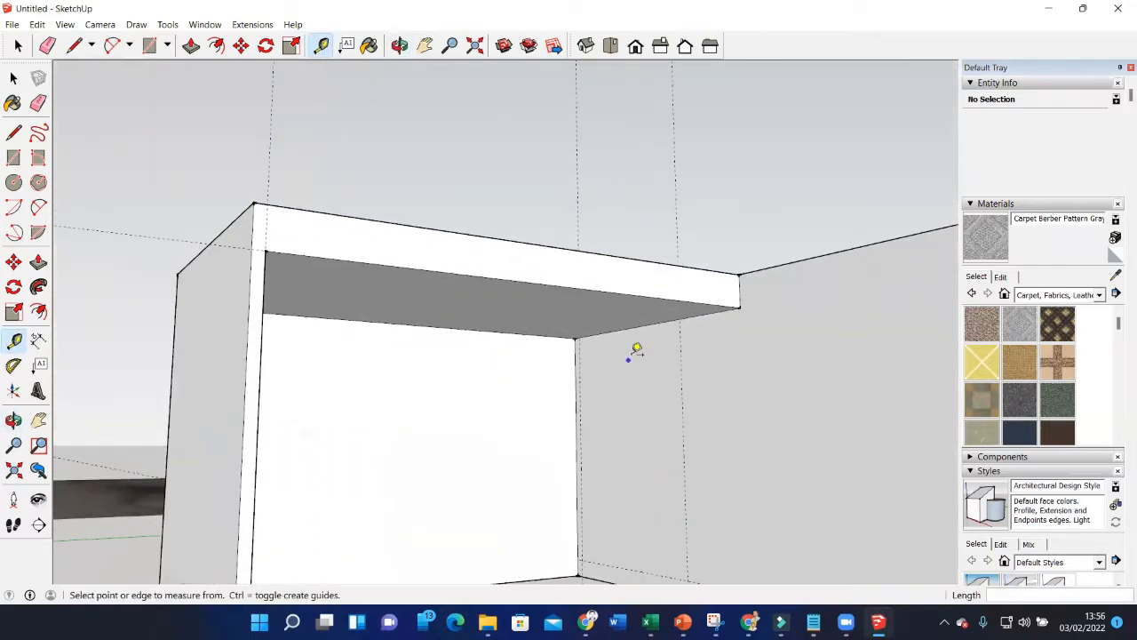
pyautogui.click(649, 320)
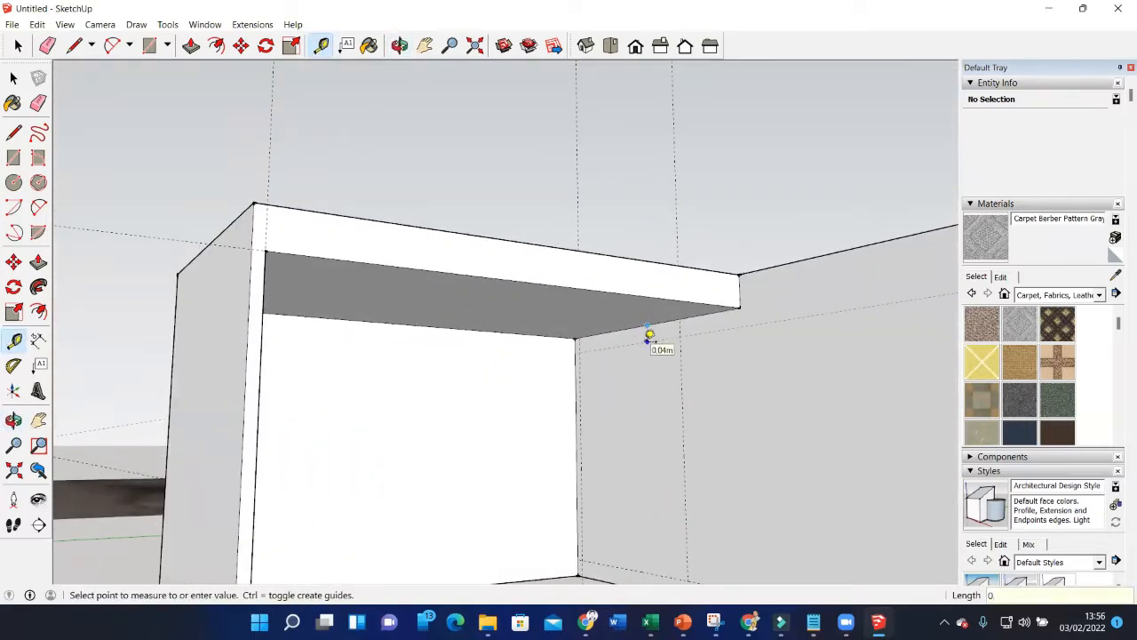
pyautogui.write('0,02')
pyautogui.press('Return')
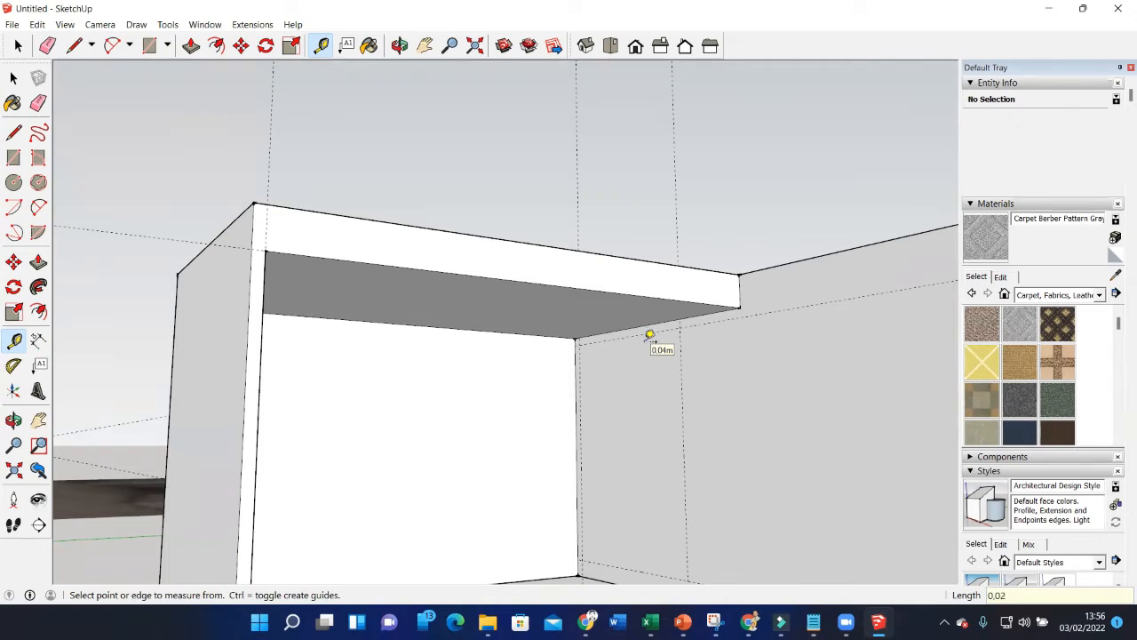
# Place two horizontal guides on the short section's inner side face, about 0.27 m above the bottom guide and 0.02 m above that.
pyautogui.scroll(-5, 650, 335)
pyautogui.moveTo(657, 388); pyautogui.dragTo(651, 466, button='middle')
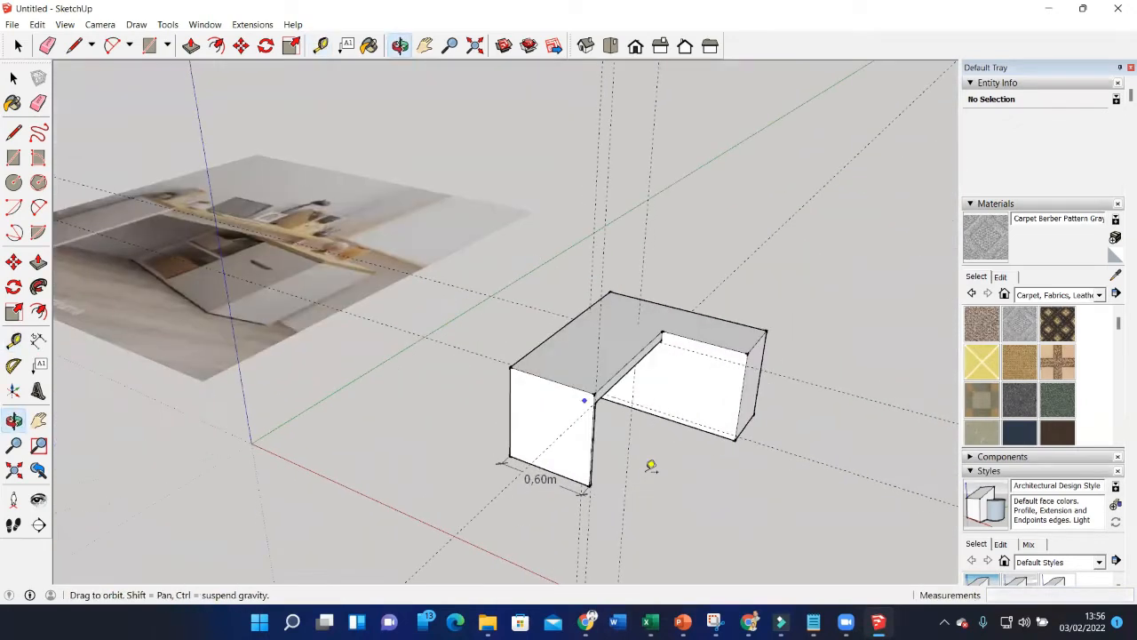
pyautogui.scroll(4, 622, 380)
pyautogui.moveTo(632, 392)
pyautogui.mouseDown(button='middle')
pyautogui.moveTo(622, 381)
pyautogui.moveTo(641, 373)
pyautogui.mouseUp(button='middle')
pyautogui.scroll(2, 642, 373)
pyautogui.click(611, 469)
pyautogui.moveTo(609, 414); pyautogui.dragTo(581, 384, button='middle')
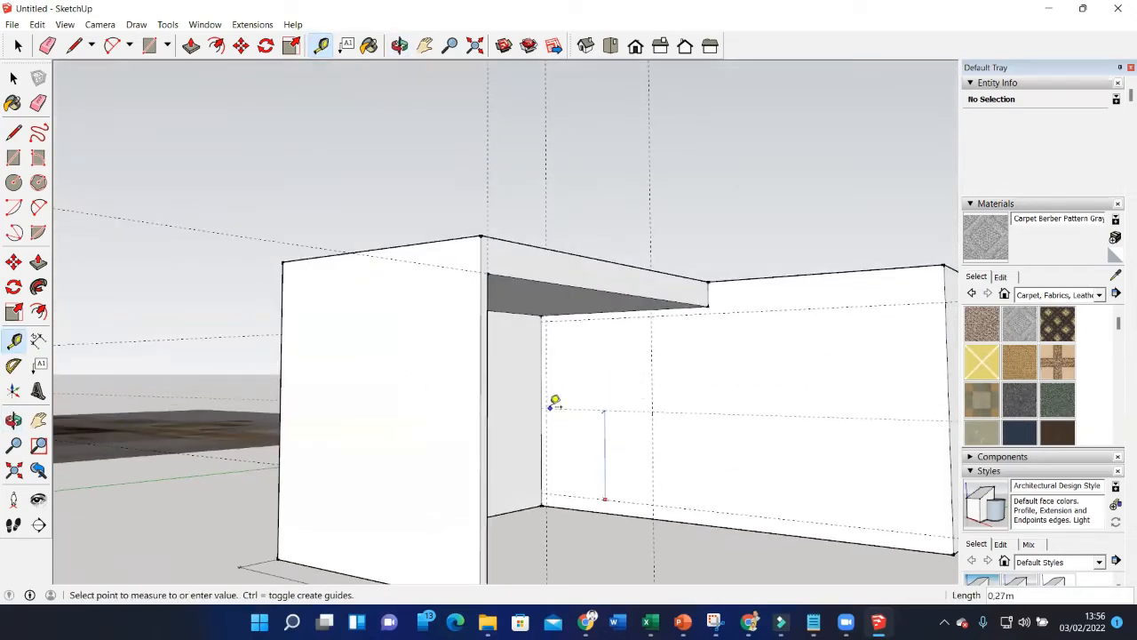
pyautogui.click(544, 408)
pyautogui.click(597, 410)
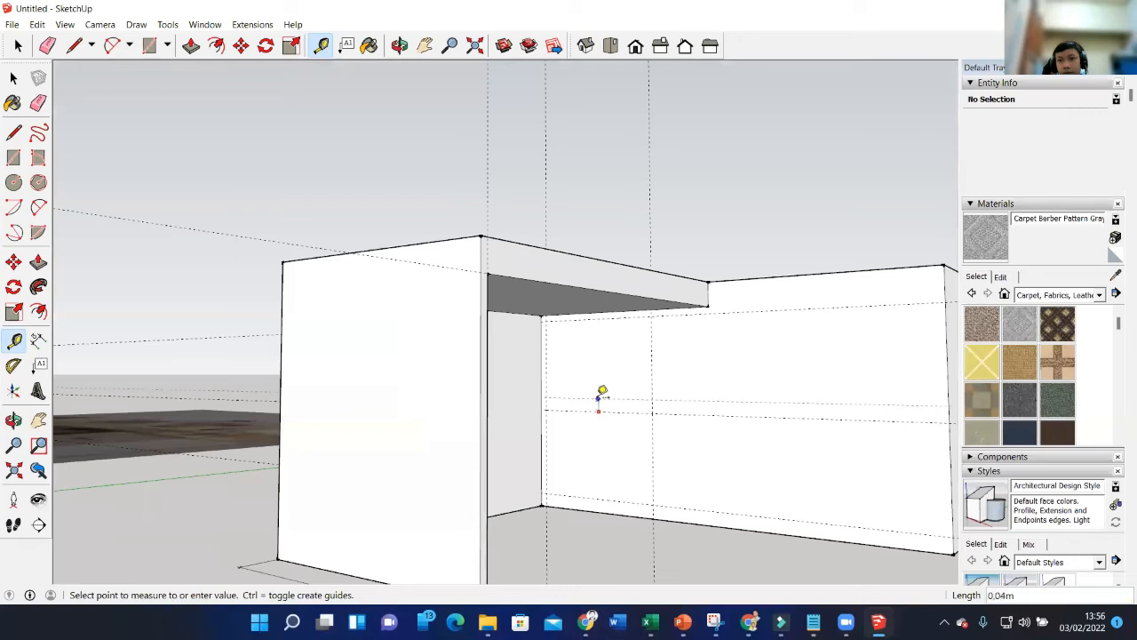
pyautogui.write('0,02')
pyautogui.press('Return')
# Draw two rectangles of about 0.38 by 0.27 m between the guides on the short section's inner side face, one above the shelf guides and one below.
pyautogui.scroll(-3, 602, 391)
pyautogui.moveTo(622, 380); pyautogui.dragTo(521, 476, button='middle')
pyautogui.scroll(2, 660, 414)
pyautogui.moveTo(627, 387); pyautogui.dragTo(606, 298, button='middle')
pyautogui.scroll(1, 609, 364)
pyautogui.moveTo(608, 367); pyautogui.dragTo(602, 364, button='middle')
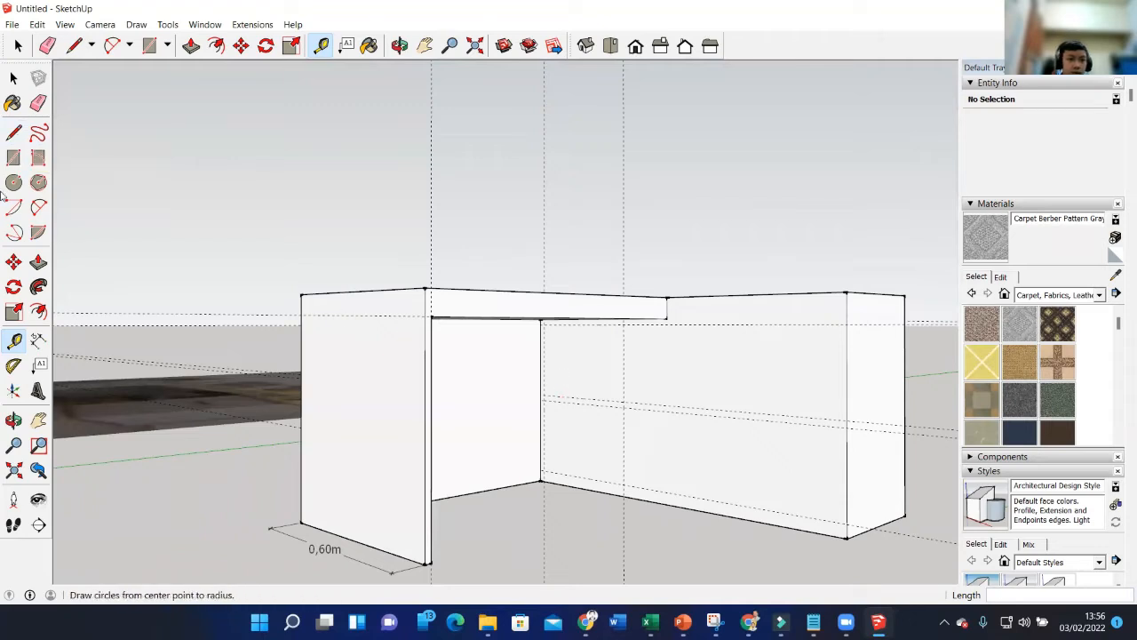
pyautogui.click(15, 158)
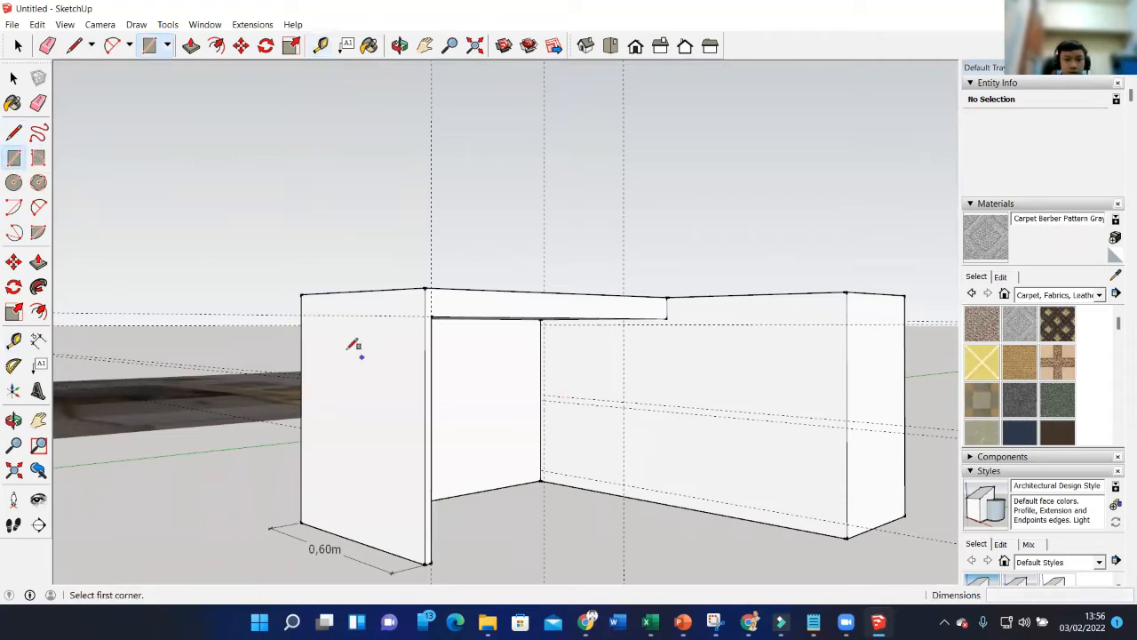
pyautogui.click(543, 323)
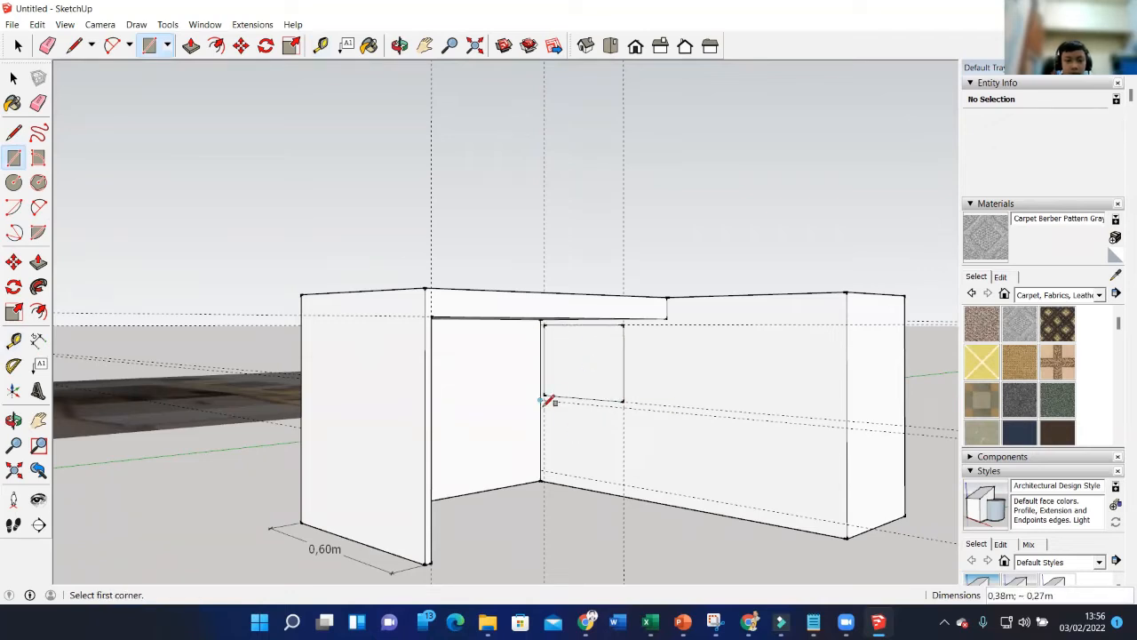
pyautogui.click(544, 399)
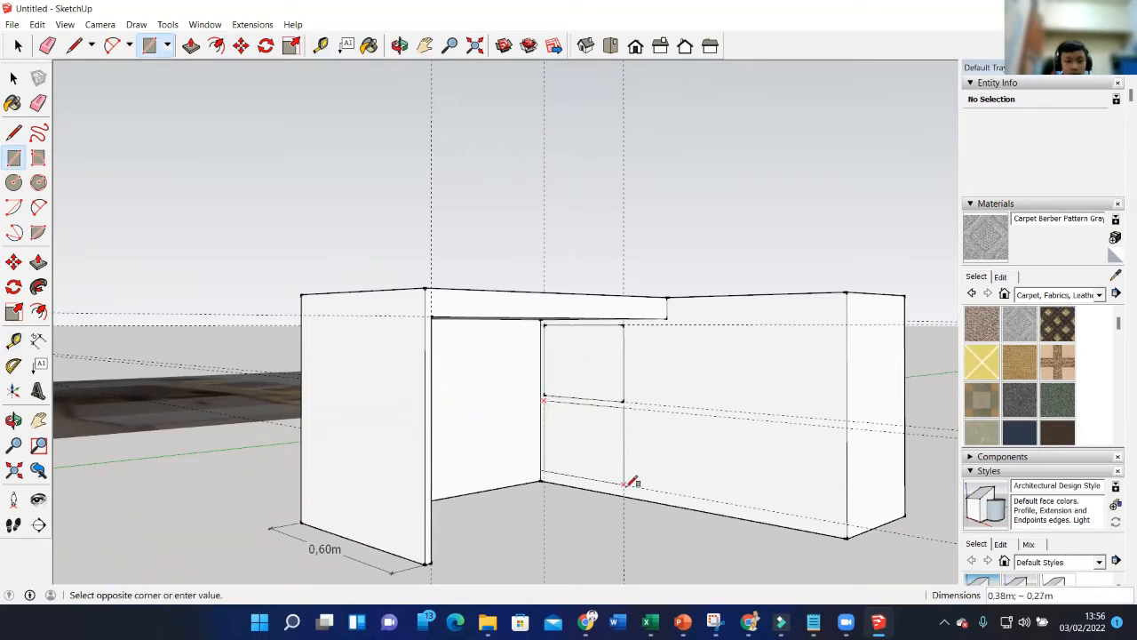
# Dimension the top edge of the short section's end face.
pyautogui.scroll(-3, 599, 412)
pyautogui.moveTo(599, 411); pyautogui.dragTo(523, 435, button='middle')
pyautogui.moveTo(645, 397); pyautogui.dragTo(545, 431, button='middle')
pyautogui.scroll(1, 620, 418)
pyautogui.moveTo(621, 418); pyautogui.dragTo(641, 374, button='middle')
pyautogui.scroll(-2, 574, 369)
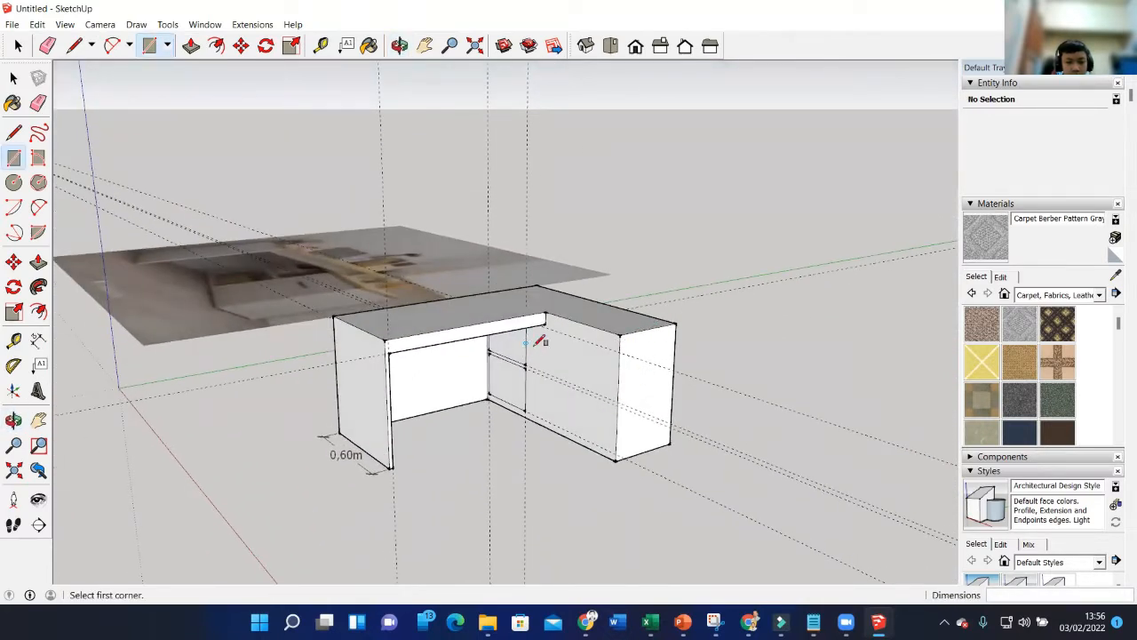
pyautogui.click(38, 339)
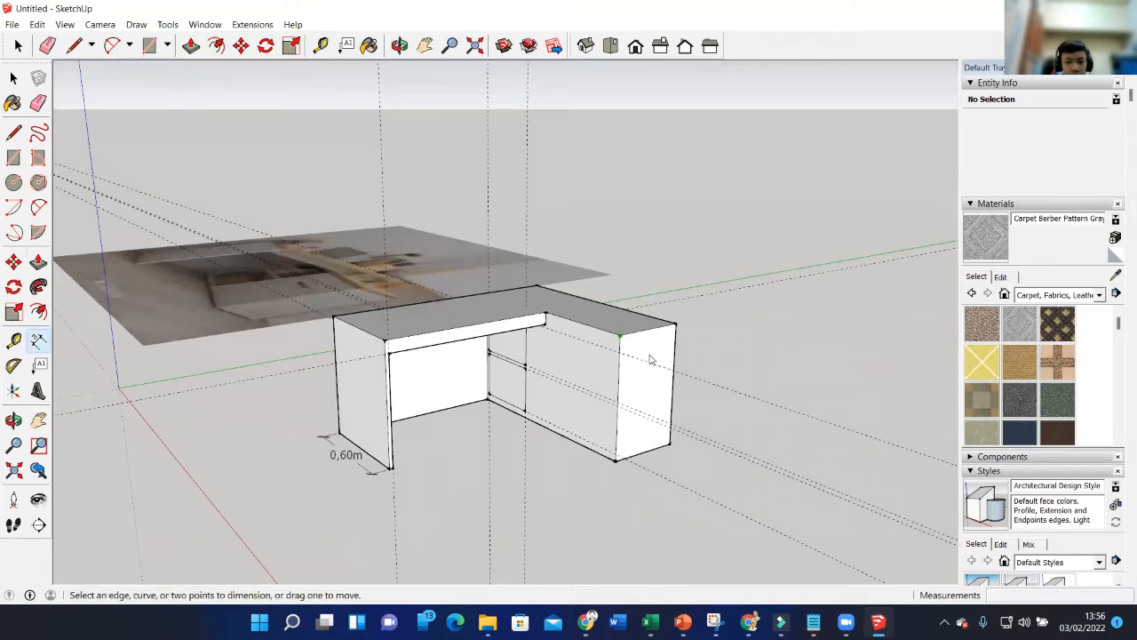
pyautogui.click(622, 339)
pyautogui.click(675, 325)
pyautogui.click(684, 353)
# Push both compartment rectangles 0.38 m into the short section with Push/Pull.
pyautogui.scroll(2, 683, 359)
pyautogui.moveTo(501, 382); pyautogui.dragTo(484, 360, button='middle')
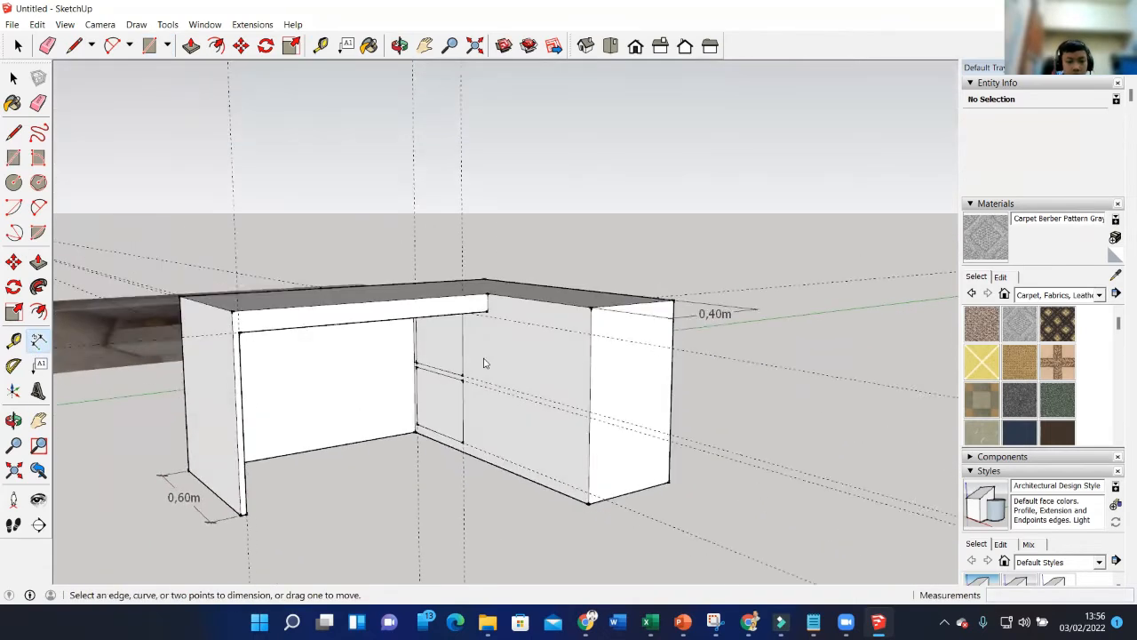
pyautogui.scroll(2, 480, 367)
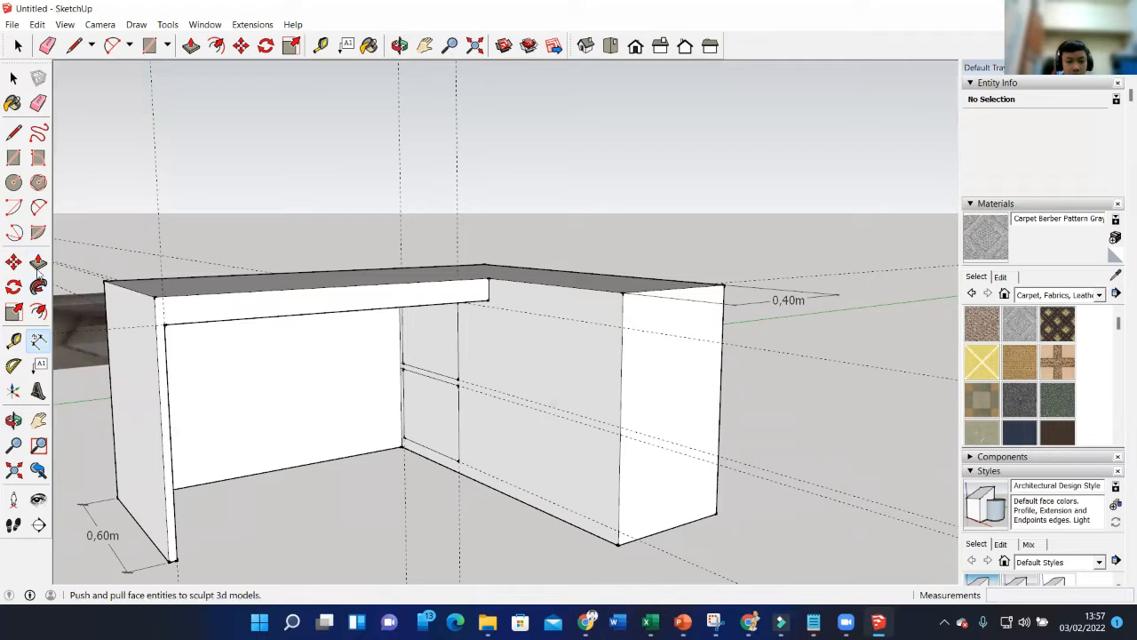
pyautogui.click(38, 262)
pyautogui.moveTo(441, 362); pyautogui.dragTo(475, 321)
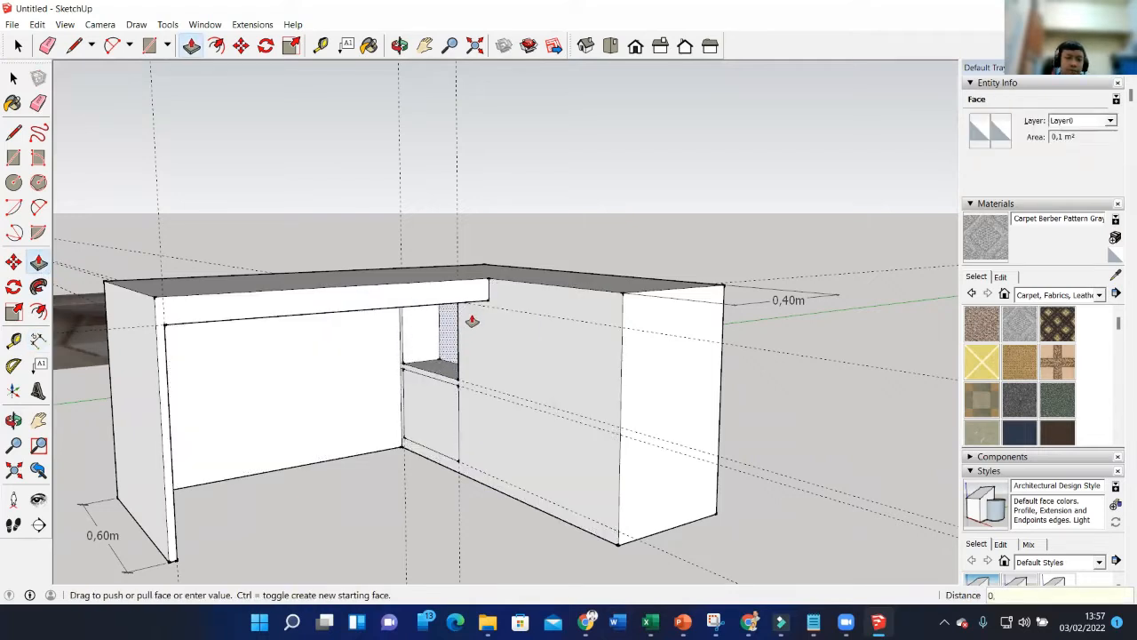
pyautogui.moveTo(471, 321); pyautogui.dragTo(472, 323)
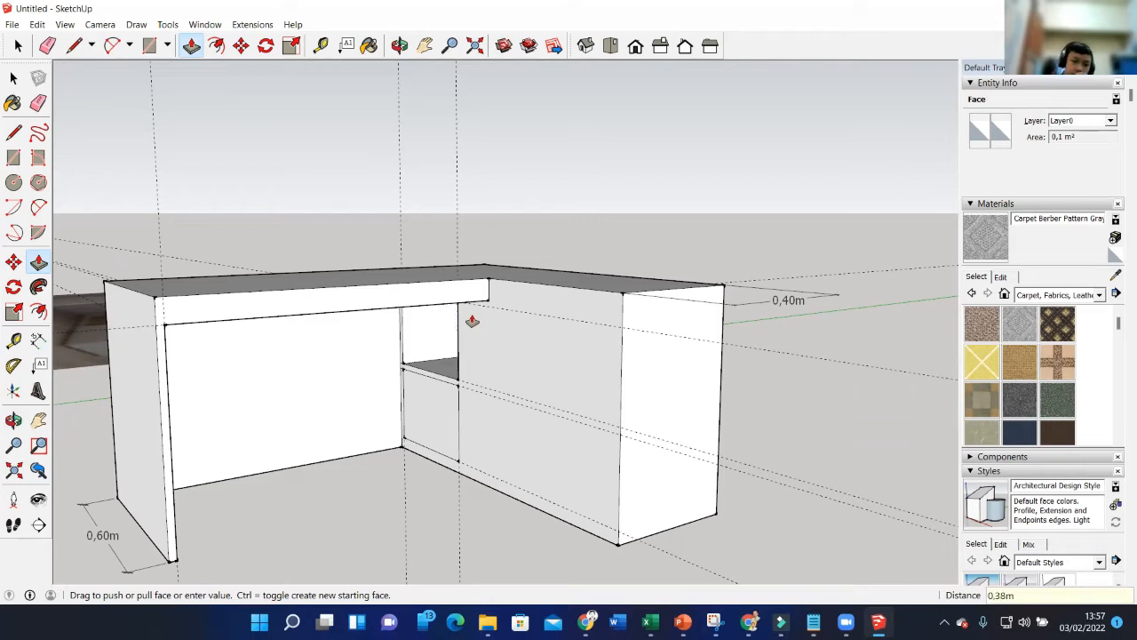
pyautogui.moveTo(462, 384); pyautogui.dragTo(406, 434, button='middle')
pyautogui.moveTo(406, 435); pyautogui.dragTo(433, 372)
# Examine the open compartments, drawer front and stepped desktop in the reference photo and compare them with the model.
pyautogui.scroll(-4, 436, 353)
pyautogui.moveTo(444, 375); pyautogui.dragTo(216, 286, button='middle')
pyautogui.scroll(6, 222, 285)
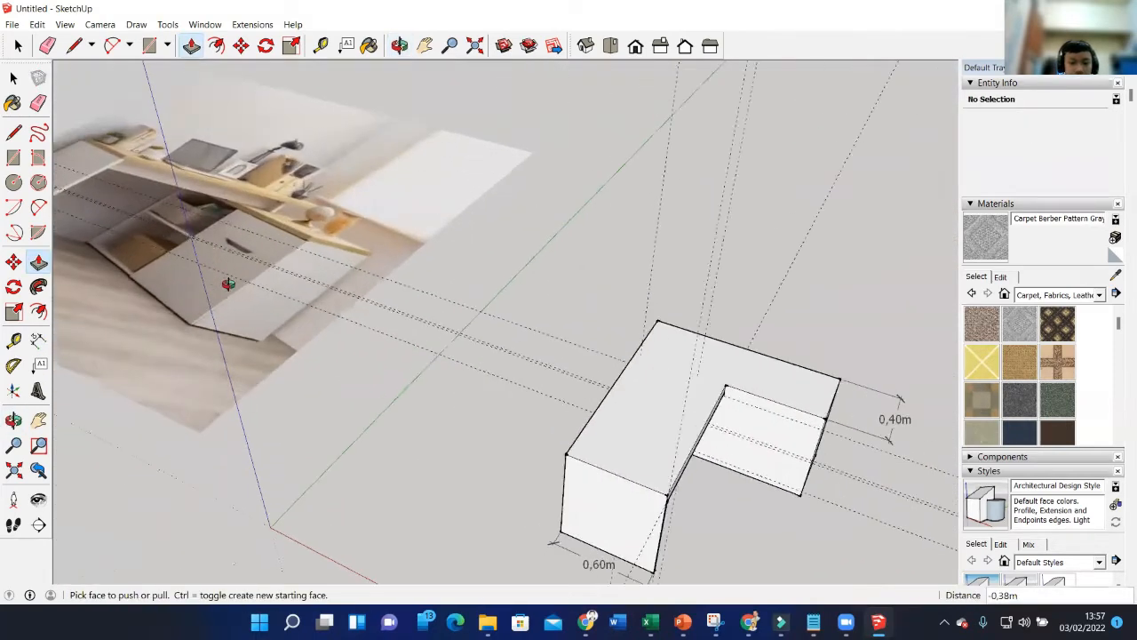
pyautogui.scroll(3, 415, 273)
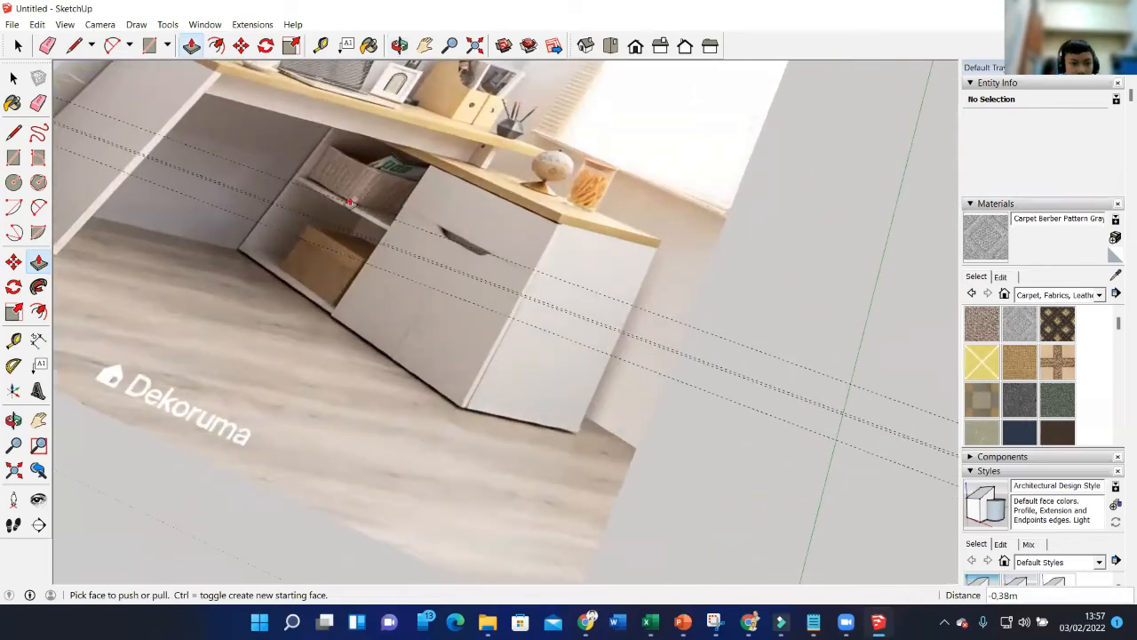
pyautogui.scroll(-1, 338, 245)
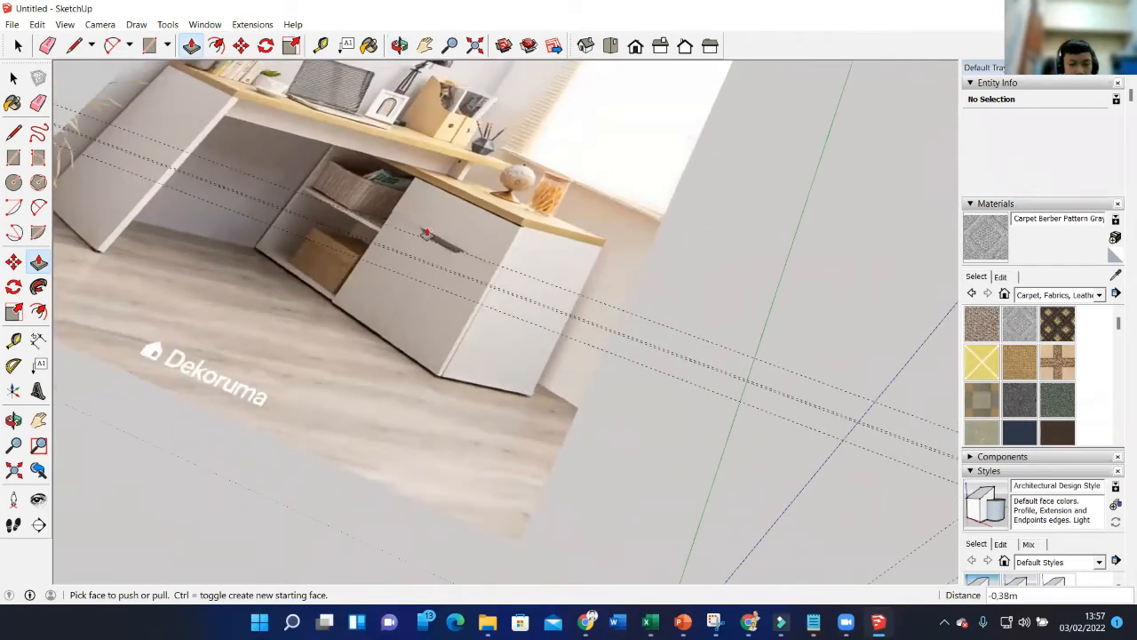
pyautogui.scroll(2, 427, 233)
pyautogui.scroll(-1, 423, 262)
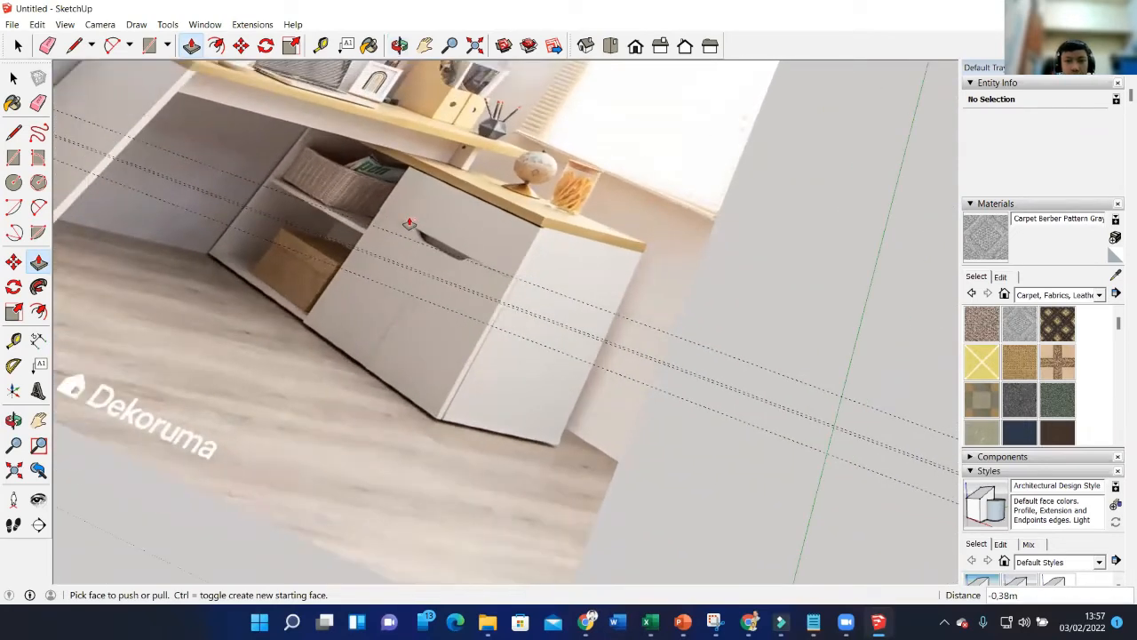
pyautogui.scroll(-10, 409, 223)
pyautogui.moveTo(630, 315); pyautogui.dragTo(574, 347, button='middle')
pyautogui.scroll(2, 577, 306)
pyautogui.press('p')
pyautogui.moveTo(299, 246); pyautogui.dragTo(541, 376, button='middle')
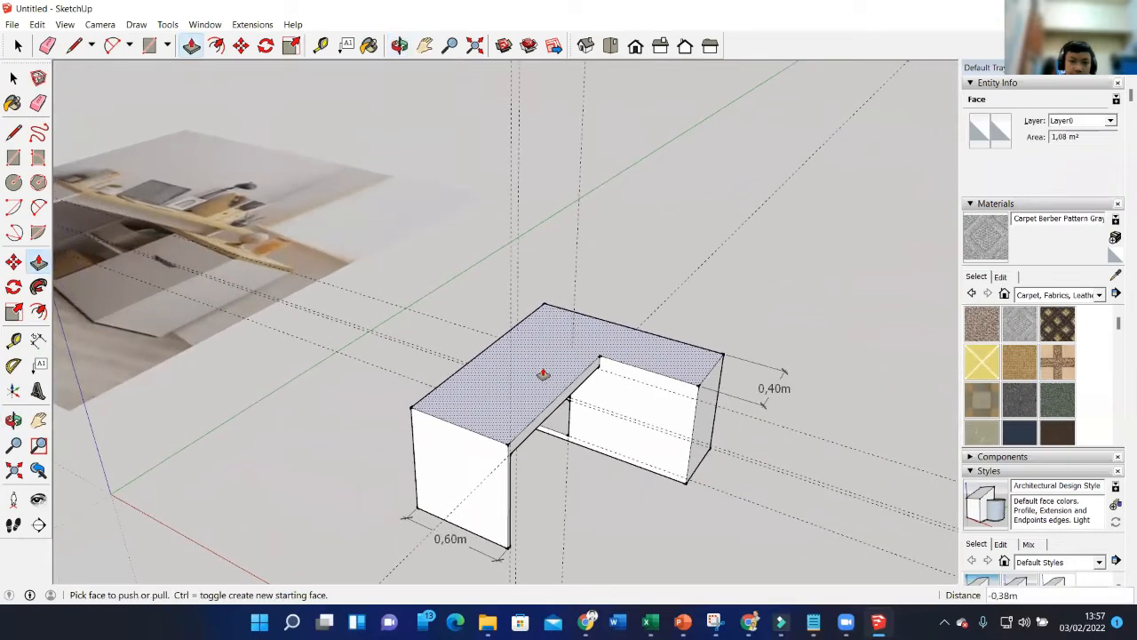
pyautogui.moveTo(589, 427); pyautogui.dragTo(481, 391, button='middle')
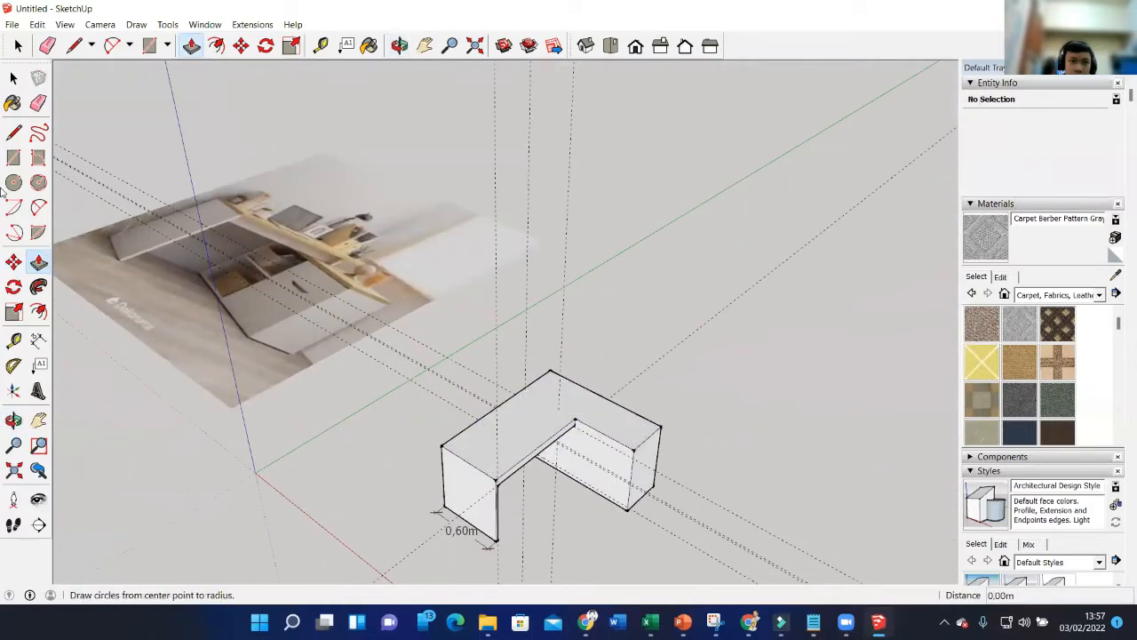
# Split the desktop with a line from its inner corner to the outer edge and push the short section's top down 0.07 m.
pyautogui.click(14, 131)
pyautogui.scroll(4, 551, 413)
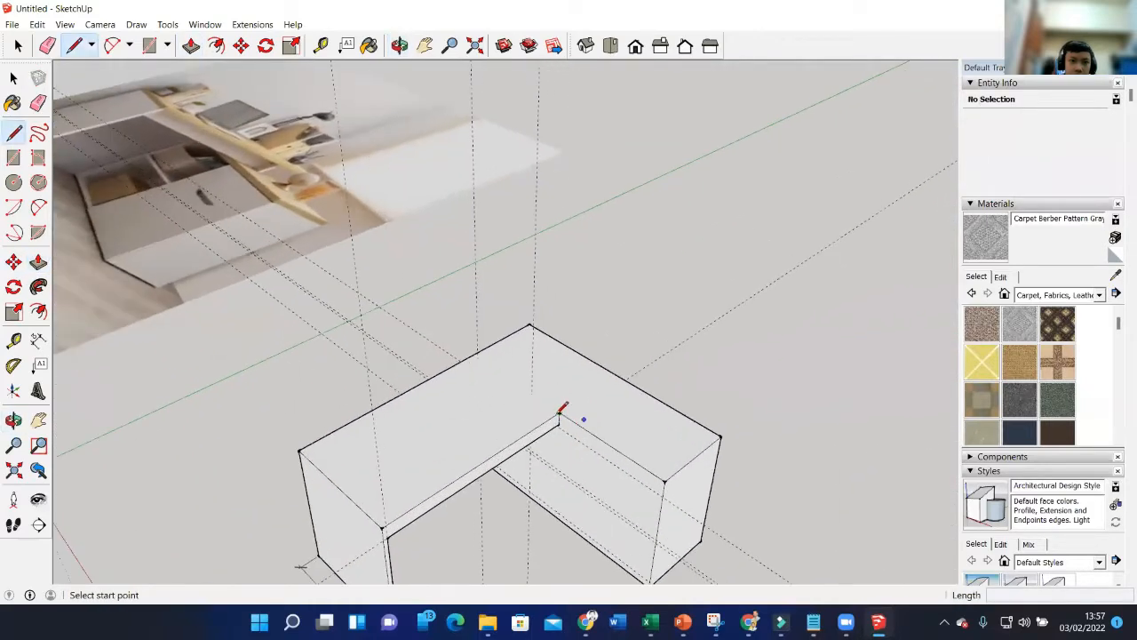
pyautogui.click(560, 412)
pyautogui.moveTo(615, 380); pyautogui.dragTo(584, 346, button='middle')
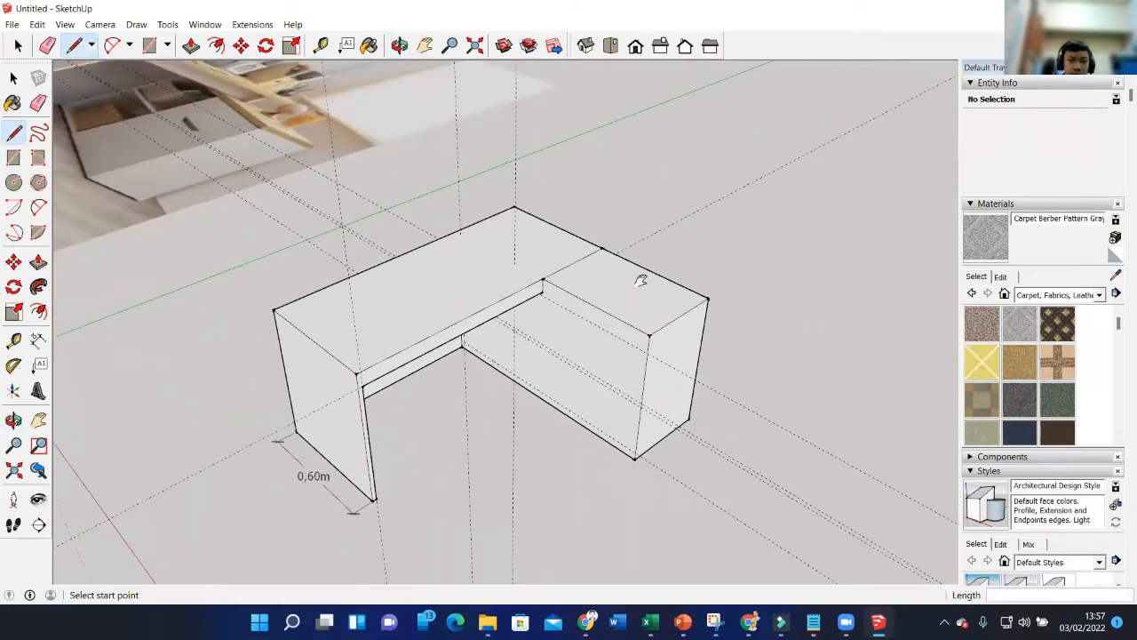
pyautogui.press('p')
pyautogui.click(606, 297)
pyautogui.click(531, 302)
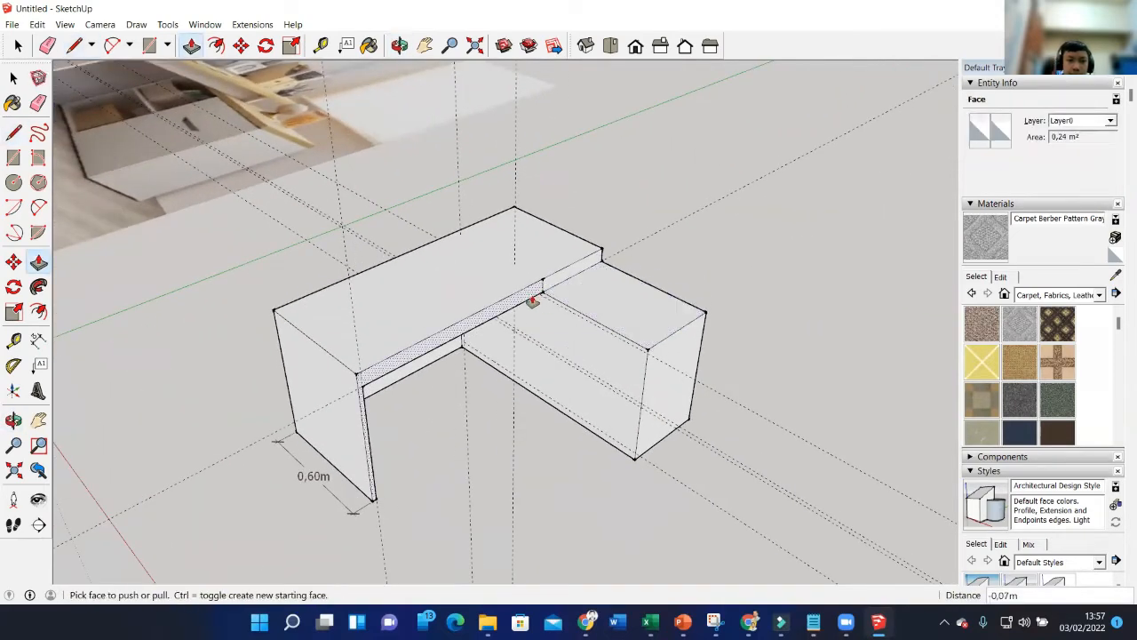
# Draw a line along the upper guide across the short section's inner side face, from the rear vertical edge to the front edge.
pyautogui.moveTo(563, 318); pyautogui.dragTo(582, 271, button='middle')
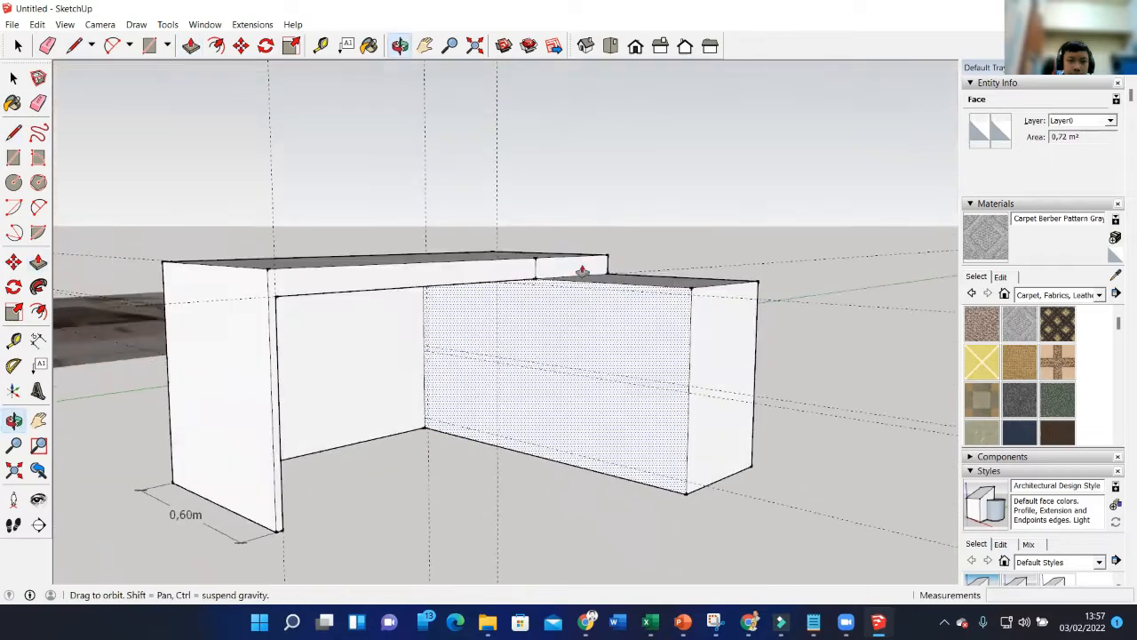
pyautogui.scroll(-5, 563, 330)
pyautogui.moveTo(589, 322); pyautogui.dragTo(637, 368, button='middle')
pyautogui.scroll(4, 642, 325)
pyautogui.moveTo(643, 325); pyautogui.dragTo(530, 325, button='middle')
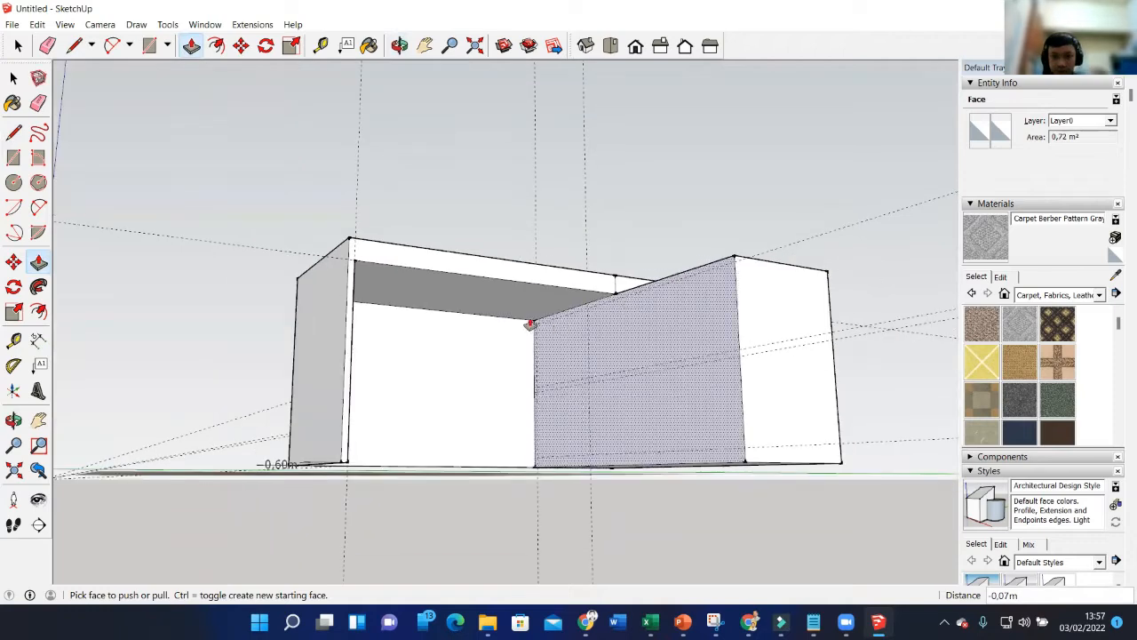
pyautogui.click(75, 45)
pyautogui.scroll(2, 574, 350)
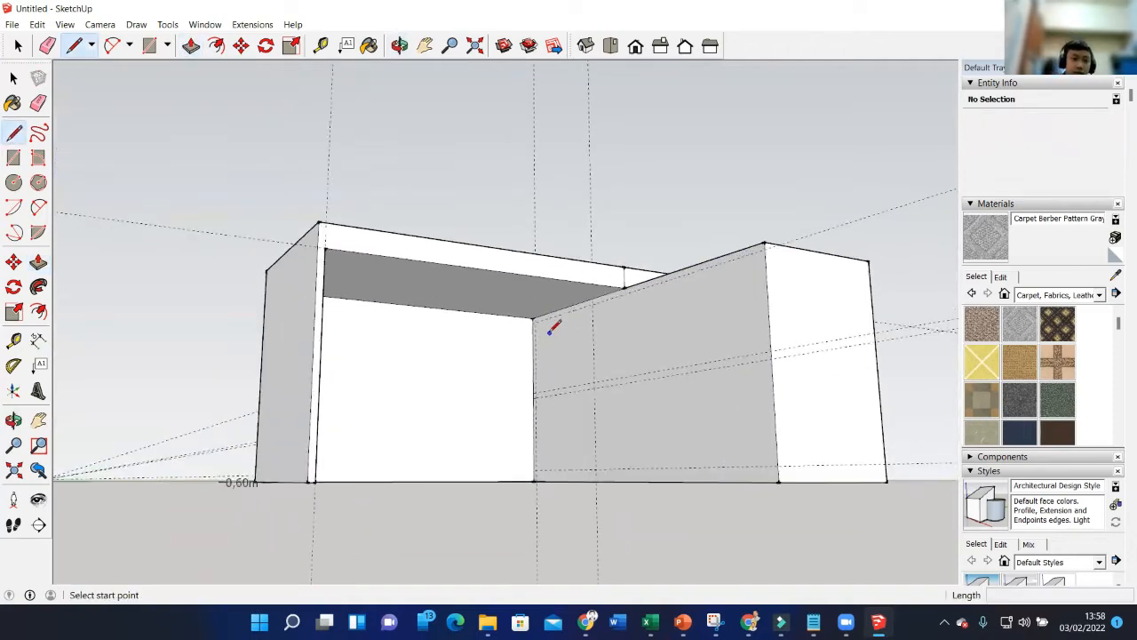
pyautogui.scroll(3, 543, 293)
pyautogui.click(524, 307)
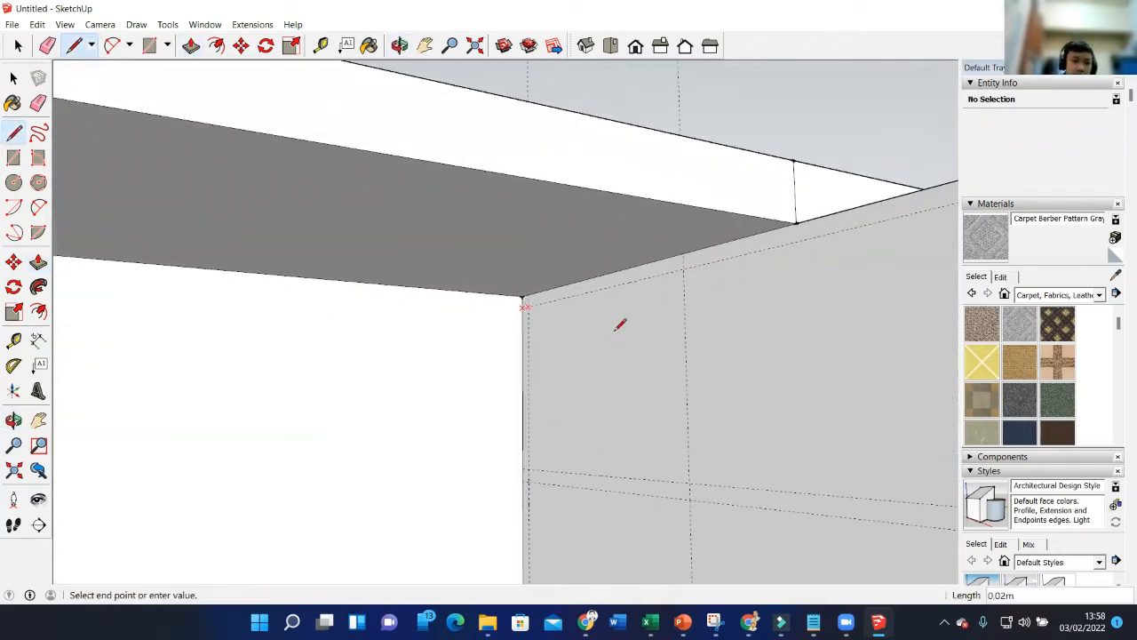
pyautogui.scroll(-4, 620, 325)
pyautogui.scroll(1, 804, 269)
pyautogui.click(808, 266)
pyautogui.press('space')
# Draw the upper compartment rectangle between the guides on the short section's inner side face, from below the top line to the upper shelf guide.
pyautogui.scroll(-3, 603, 379)
pyautogui.moveTo(607, 379); pyautogui.dragTo(622, 459, button='middle')
pyautogui.scroll(-2, 551, 410)
pyautogui.moveTo(442, 351); pyautogui.dragTo(507, 418, button='middle')
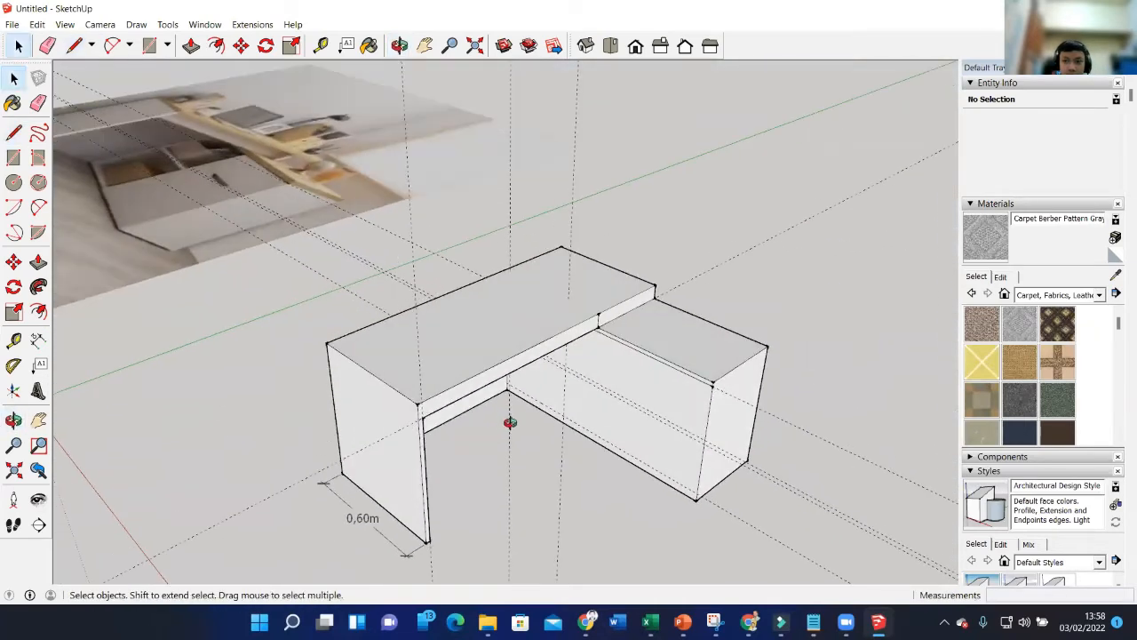
pyautogui.moveTo(609, 418); pyautogui.dragTo(475, 340, button='middle')
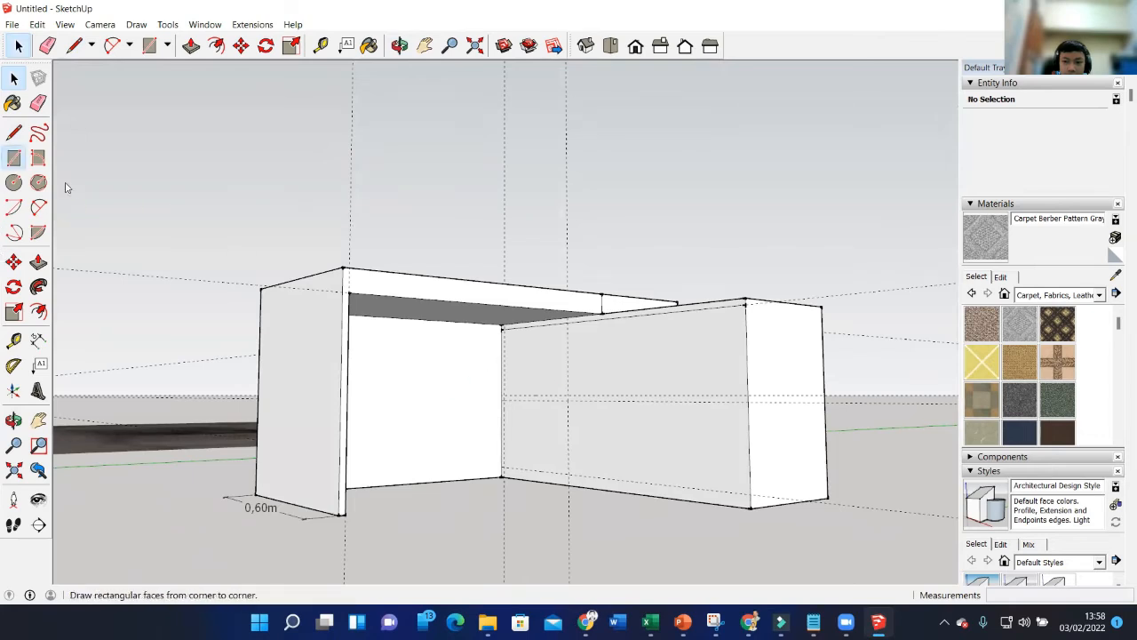
pyautogui.click(14, 157)
pyautogui.scroll(4, 540, 364)
pyautogui.scroll(3, 494, 317)
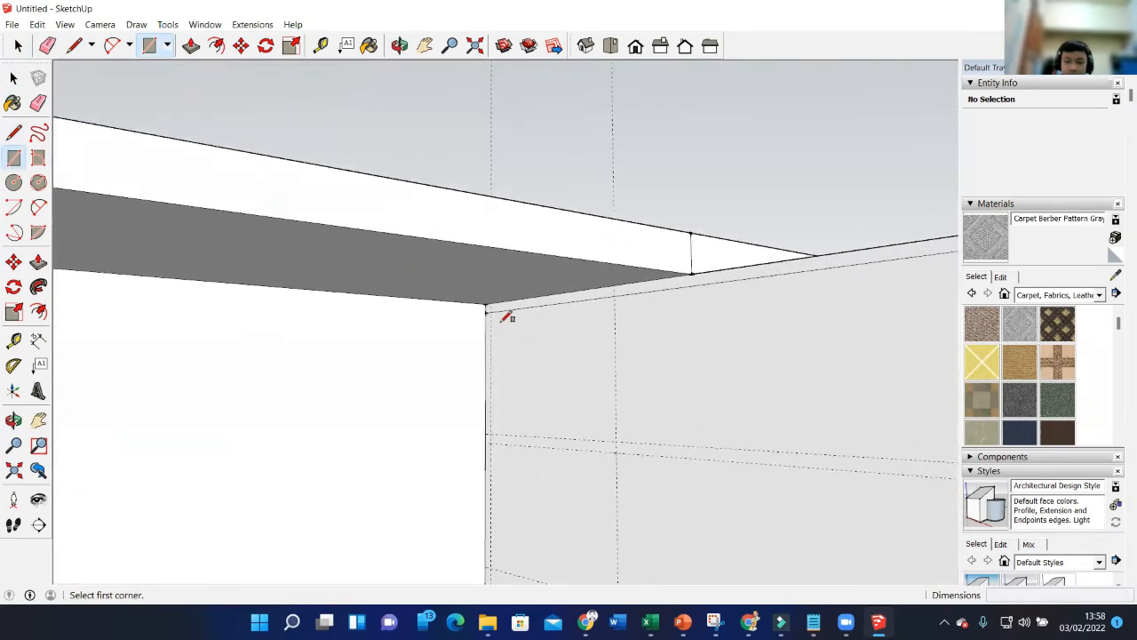
pyautogui.click(486, 308)
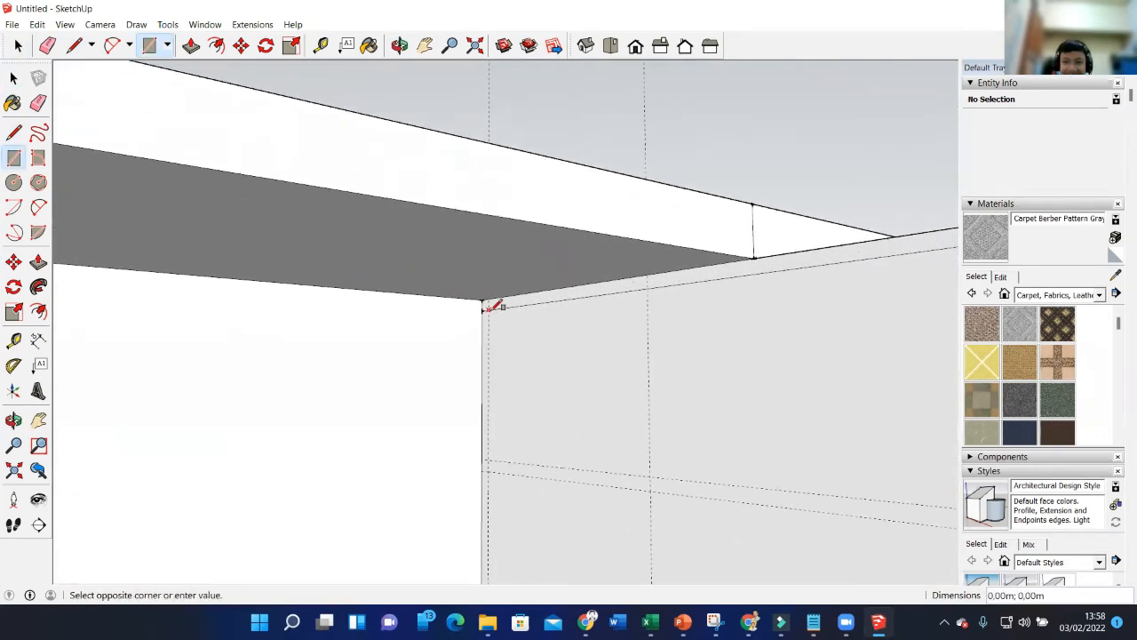
pyautogui.click(649, 477)
# Draw the lower compartment rectangle, 0.38 by about 0.27 m, between the lower shelf guide and the bottom guide.
pyautogui.scroll(-2, 643, 472)
pyautogui.keyDown('shift'); pyautogui.moveTo(631, 465); pyautogui.dragTo(487, 296, button='middle'); pyautogui.keyUp('shift')
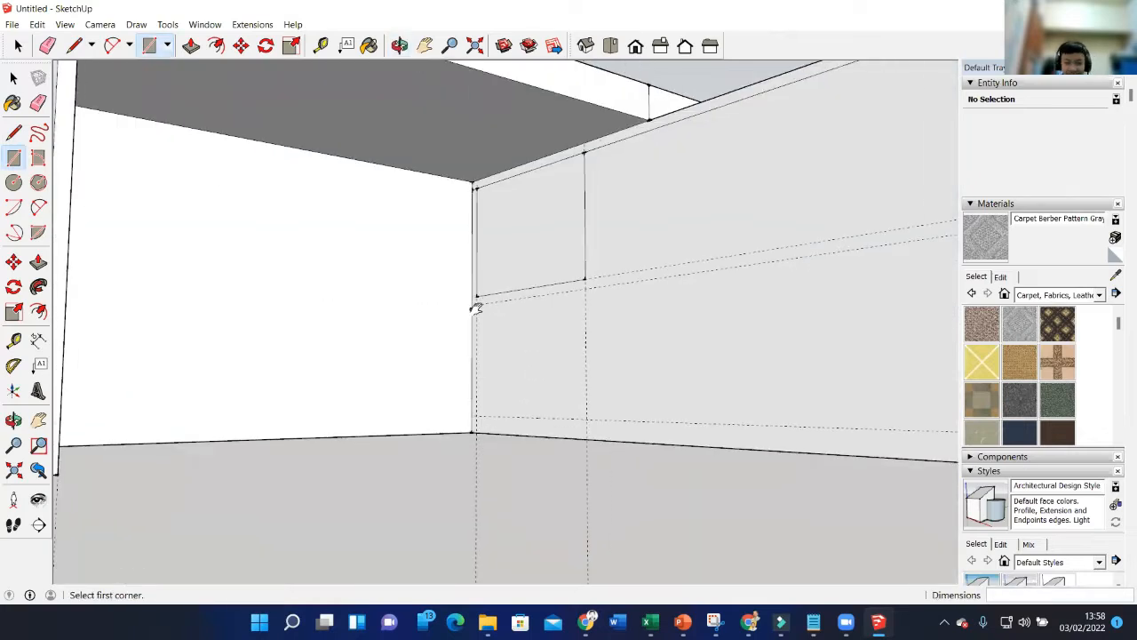
pyautogui.click(478, 298)
pyautogui.click(476, 309)
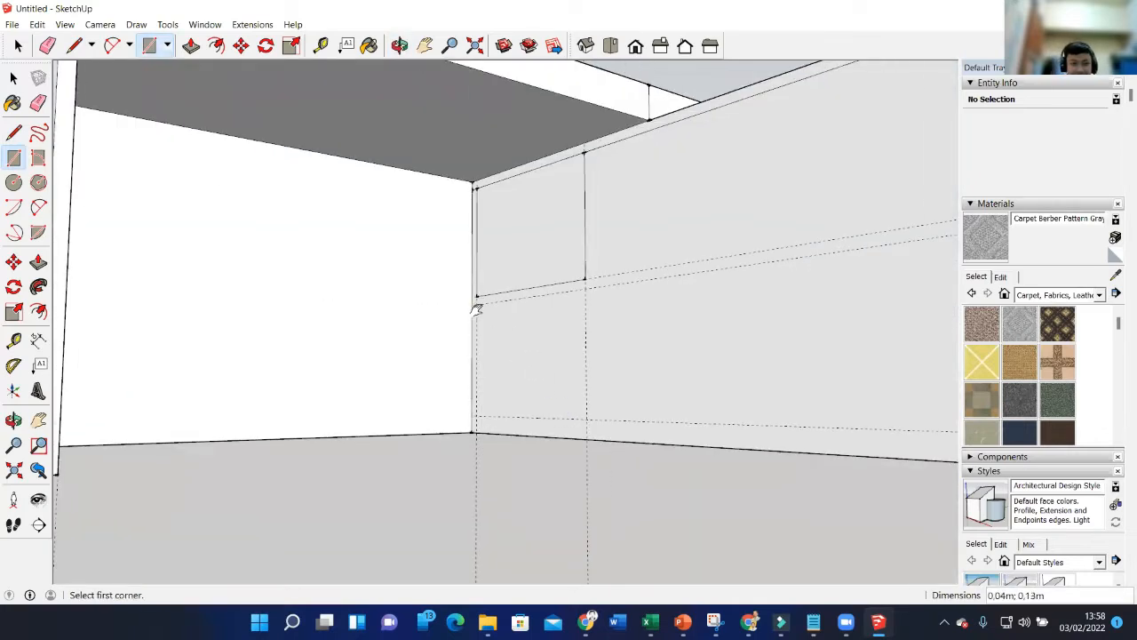
pyautogui.click(477, 303)
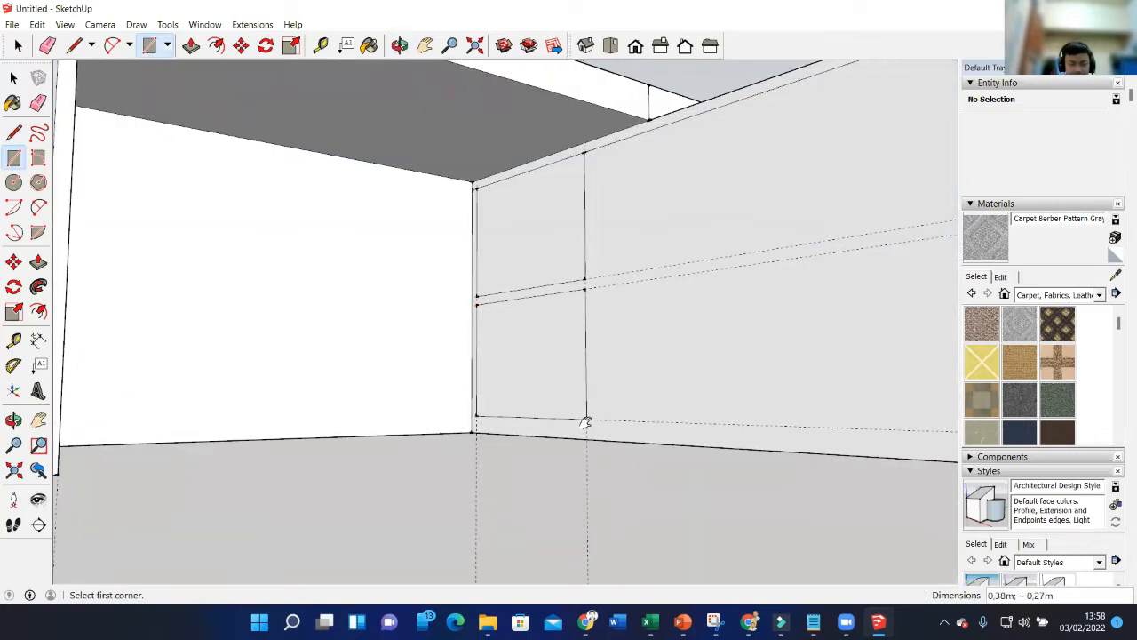
# Push the upper compartment's face on the short section's inner side inward about 0.38 m to open the compartment.
pyautogui.scroll(-5, 585, 422)
pyautogui.press('p')
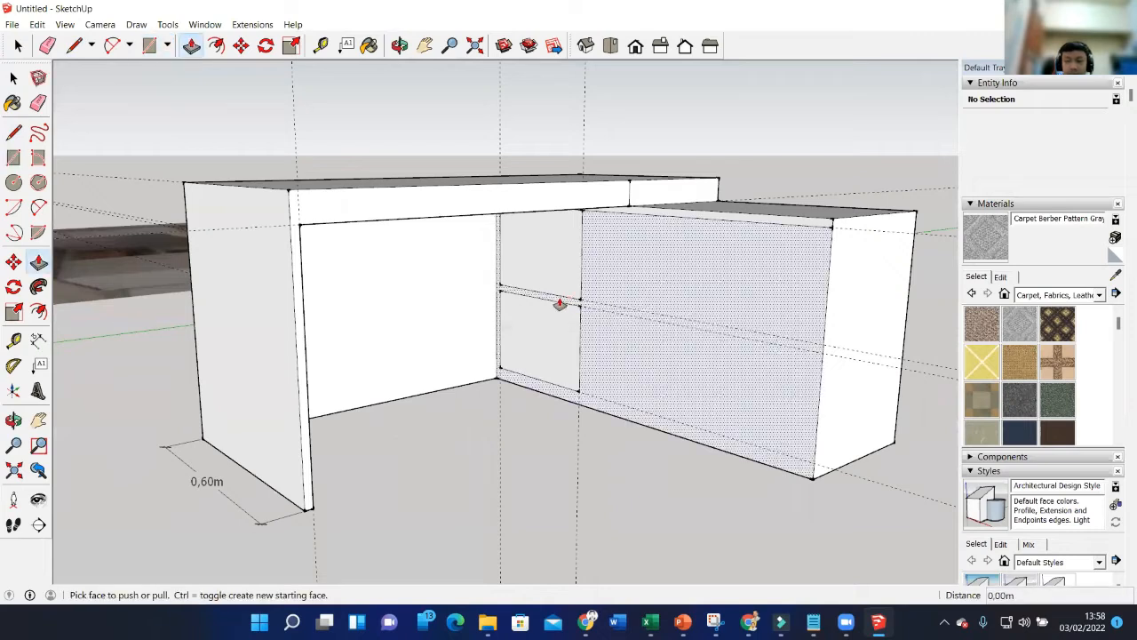
pyautogui.click(573, 244)
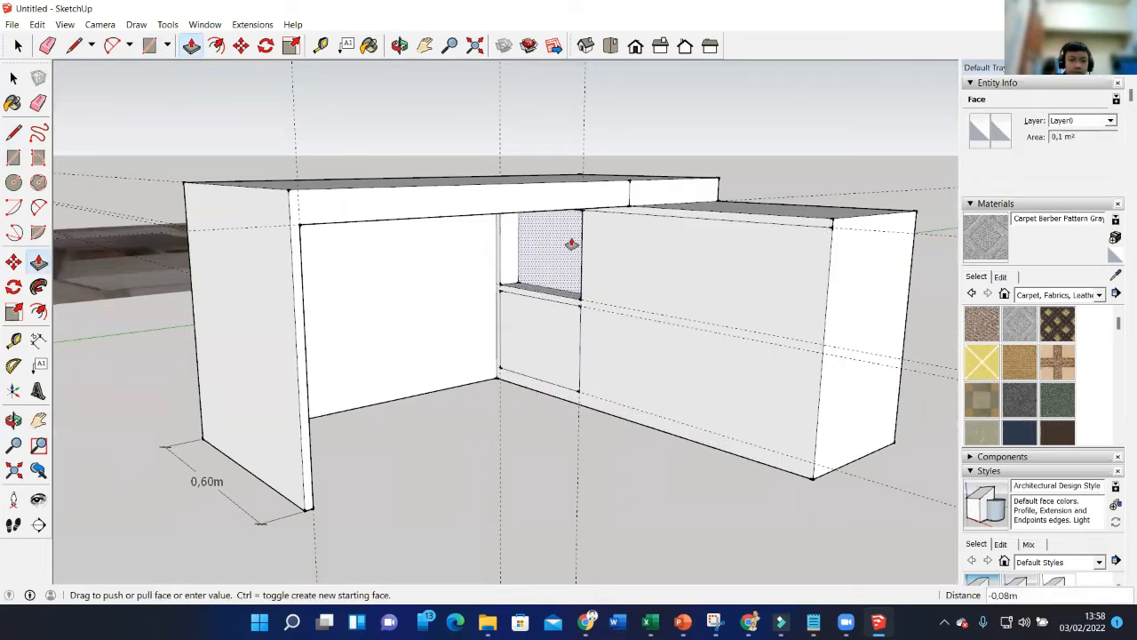
pyautogui.click(571, 245)
pyautogui.moveTo(555, 343)
pyautogui.mouseDown(button='middle')
pyautogui.moveTo(602, 333)
pyautogui.moveTo(542, 339)
pyautogui.mouseUp(button='middle')
# Push the lower compartment's face inward 0.38 m, level with the back face of the upper compartment.
pyautogui.click(542, 340)
pyautogui.click(554, 300)
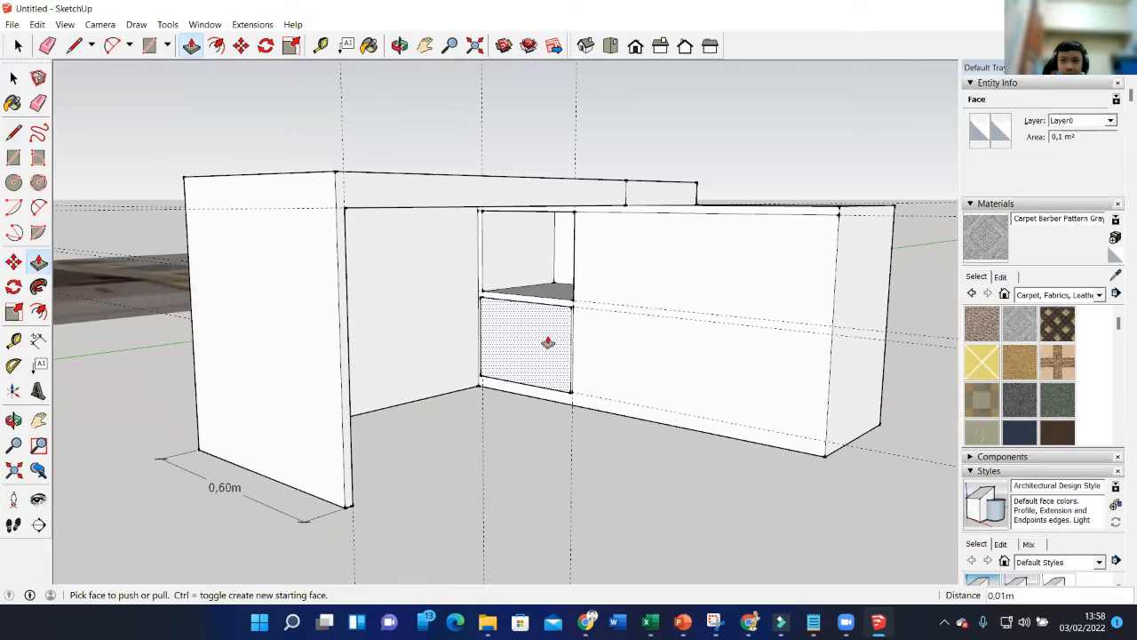
pyautogui.click(548, 376)
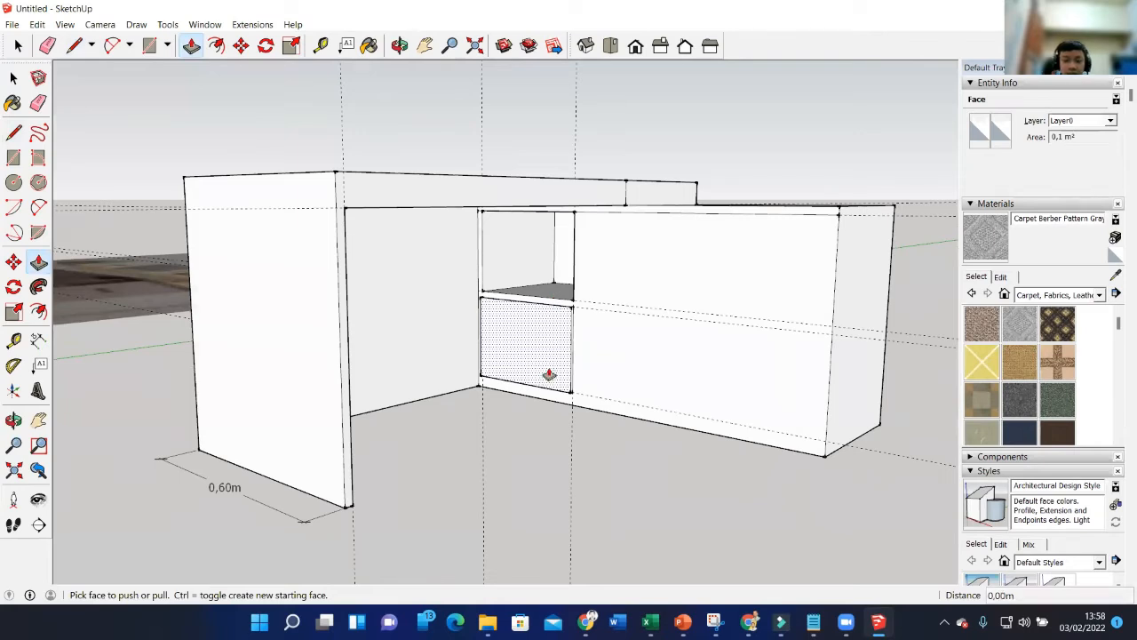
pyautogui.moveTo(542, 329)
pyautogui.mouseDown(button='middle')
pyautogui.moveTo(574, 305)
pyautogui.moveTo(541, 315)
pyautogui.mouseUp(button='middle')
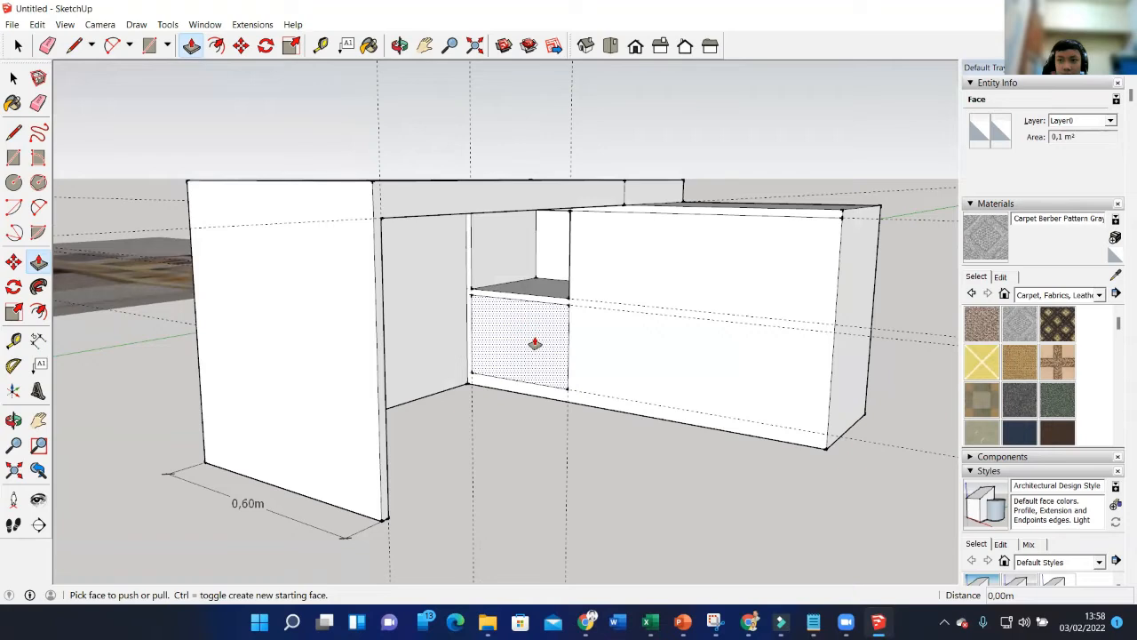
pyautogui.click(535, 343)
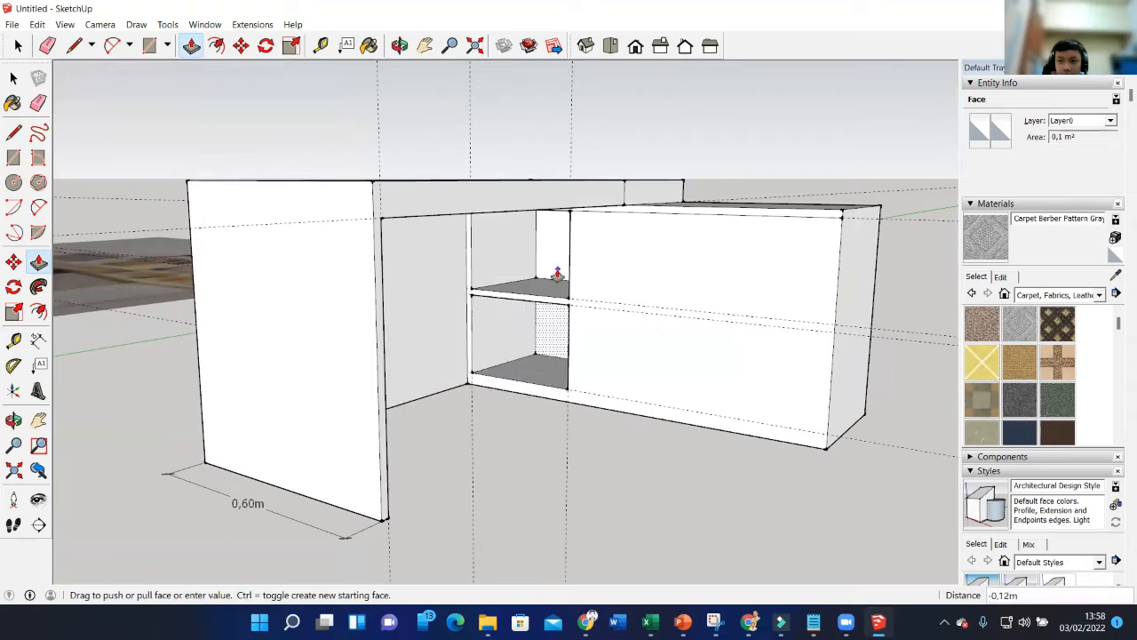
pyautogui.moveTo(571, 248); pyautogui.dragTo(563, 279, button='middle')
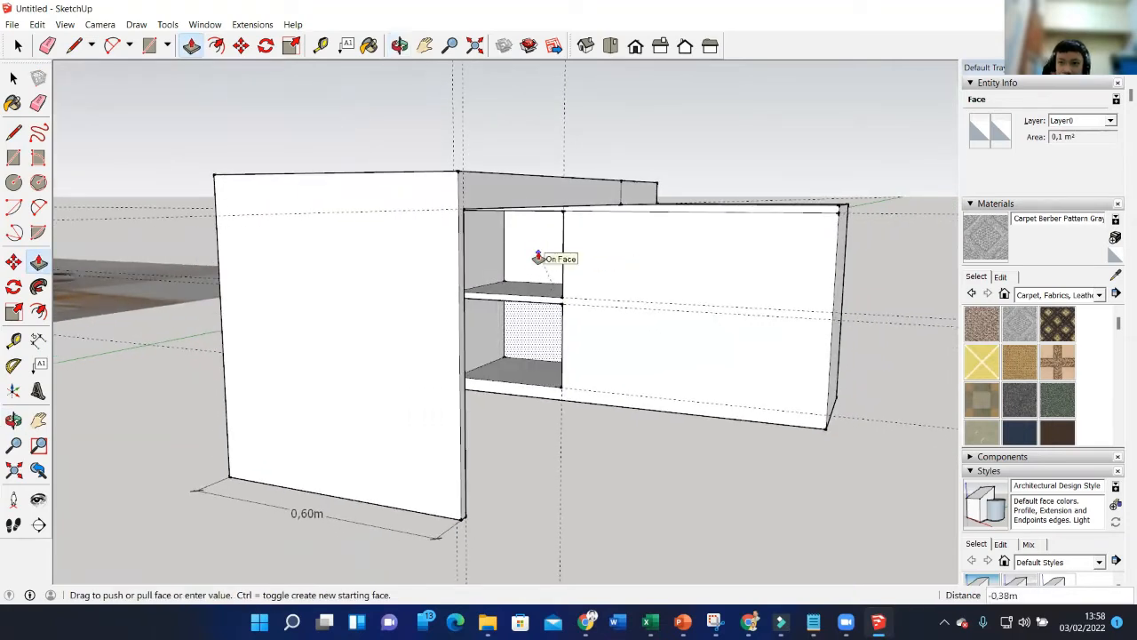
pyautogui.click(538, 256)
# Inspect the desk with its two open compartments from several angles and compare it with the reference photo.
pyautogui.moveTo(530, 318)
pyautogui.mouseDown(button='middle')
pyautogui.moveTo(513, 264)
pyautogui.moveTo(465, 287)
pyautogui.moveTo(524, 330)
pyautogui.mouseUp(button='middle')
pyautogui.moveTo(551, 296); pyautogui.dragTo(585, 274, button='middle')
pyautogui.scroll(3, 584, 266)
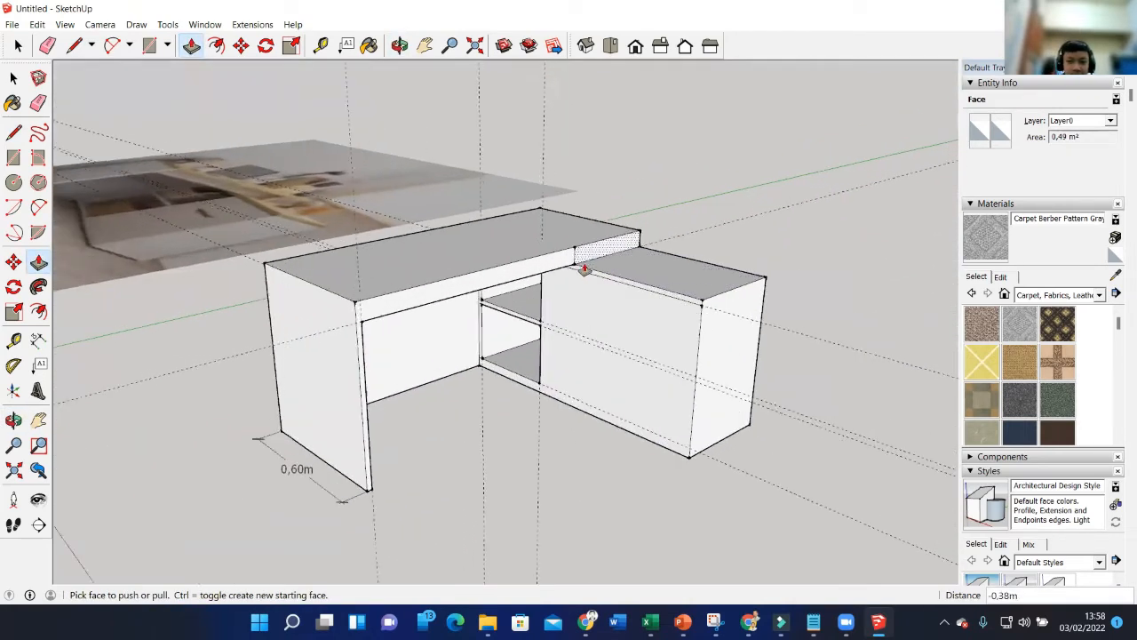
pyautogui.press('e')
pyautogui.scroll(-4, 568, 281)
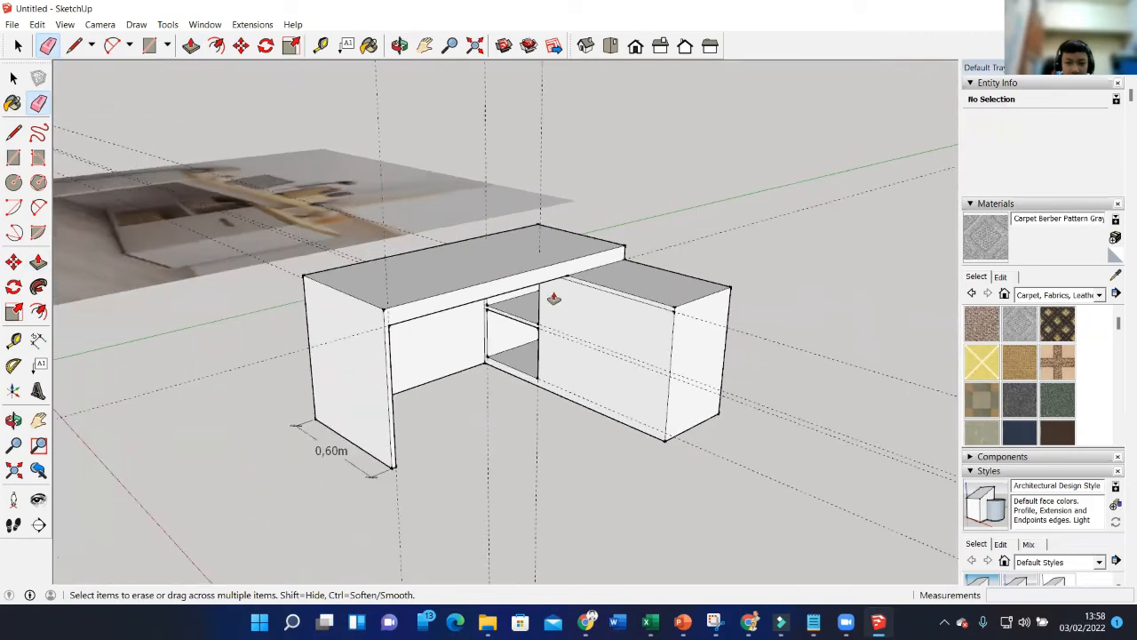
pyautogui.scroll(2, 454, 324)
pyautogui.moveTo(352, 252)
pyautogui.mouseDown(button='middle')
pyautogui.moveTo(381, 310)
pyautogui.moveTo(327, 179)
pyautogui.mouseUp(button='middle')
pyautogui.scroll(-2, 318, 142)
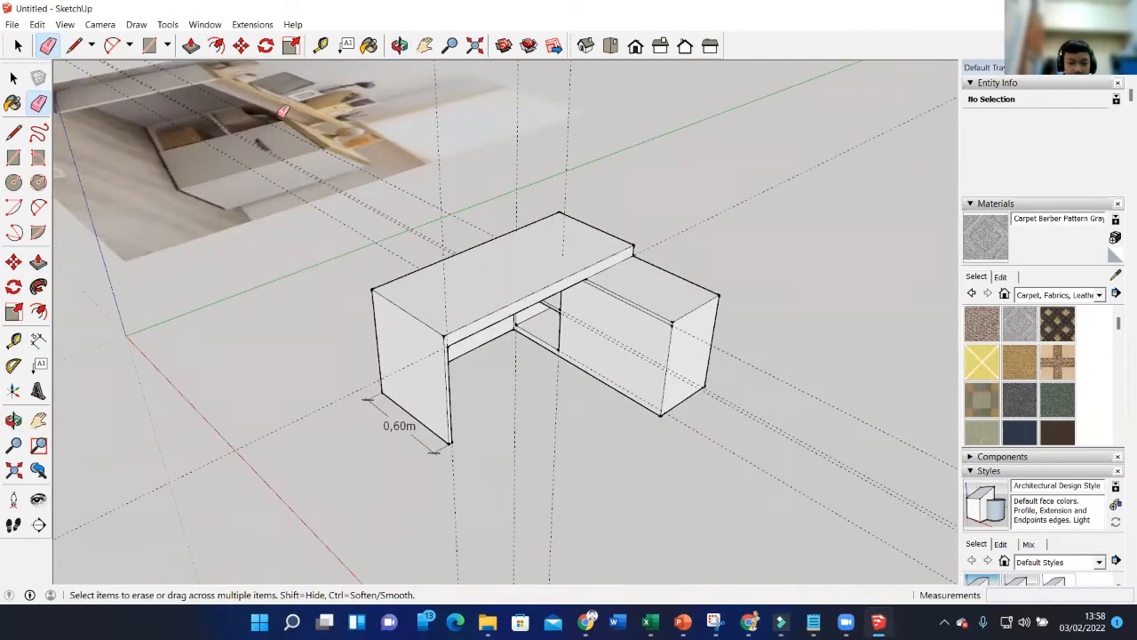
pyautogui.moveTo(538, 283); pyautogui.dragTo(474, 261, button='middle')
pyautogui.scroll(2, 474, 261)
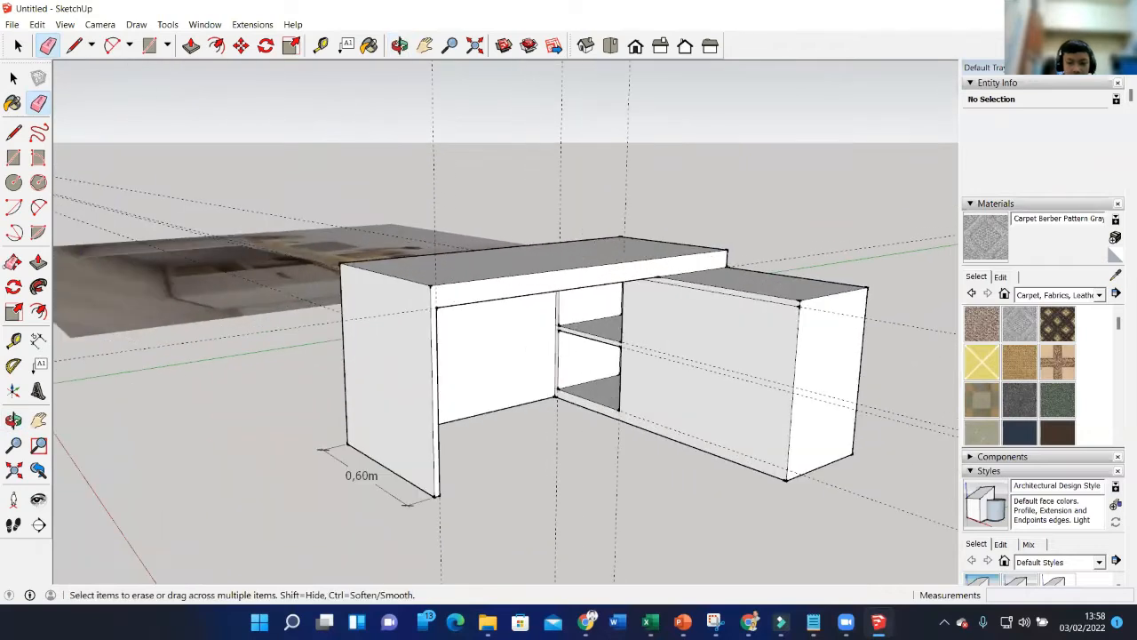
# Activate the Tape Measure tool for measuring on the desk.
pyautogui.click(13, 339)
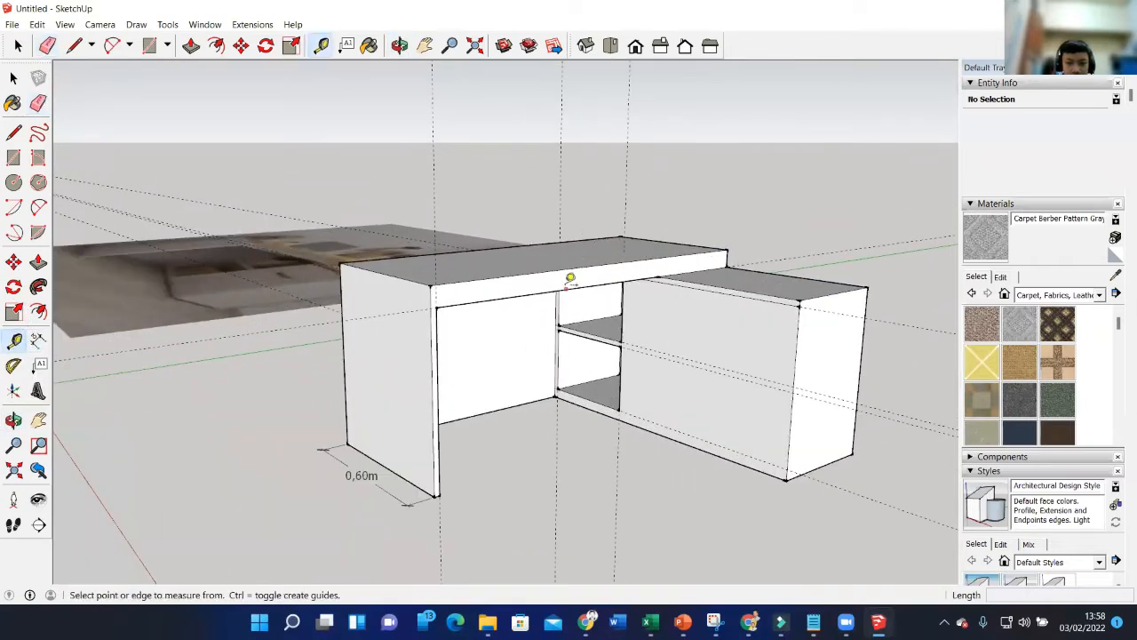
# Add guides 0.02 m below the desktop's upper edges on the front, the panel end and the back.
pyautogui.click(500, 282)
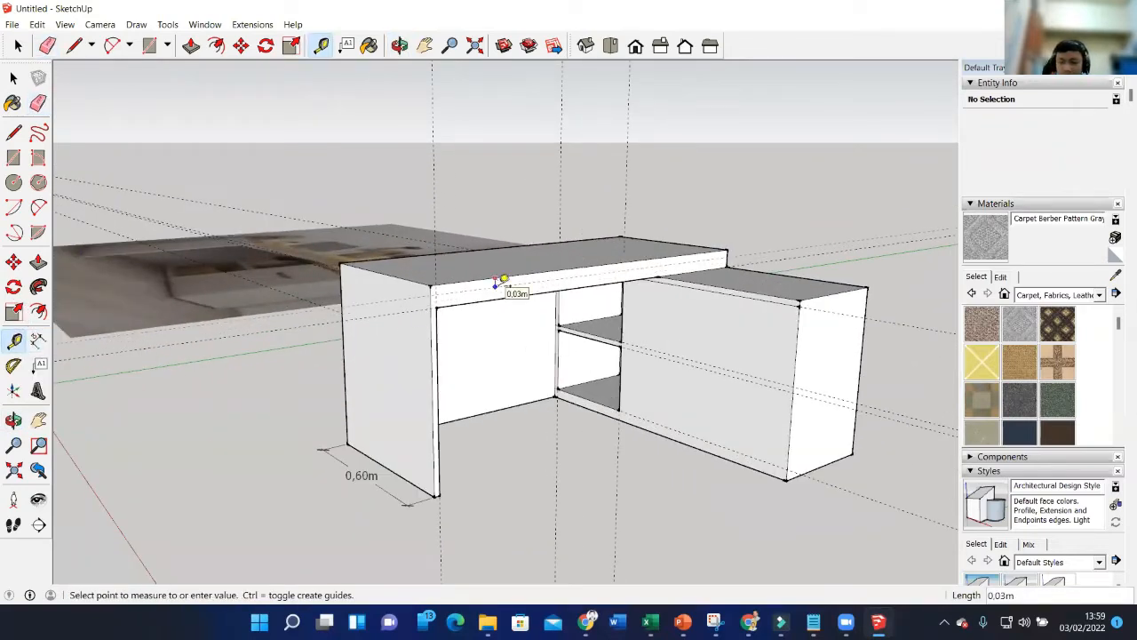
pyautogui.click(503, 281)
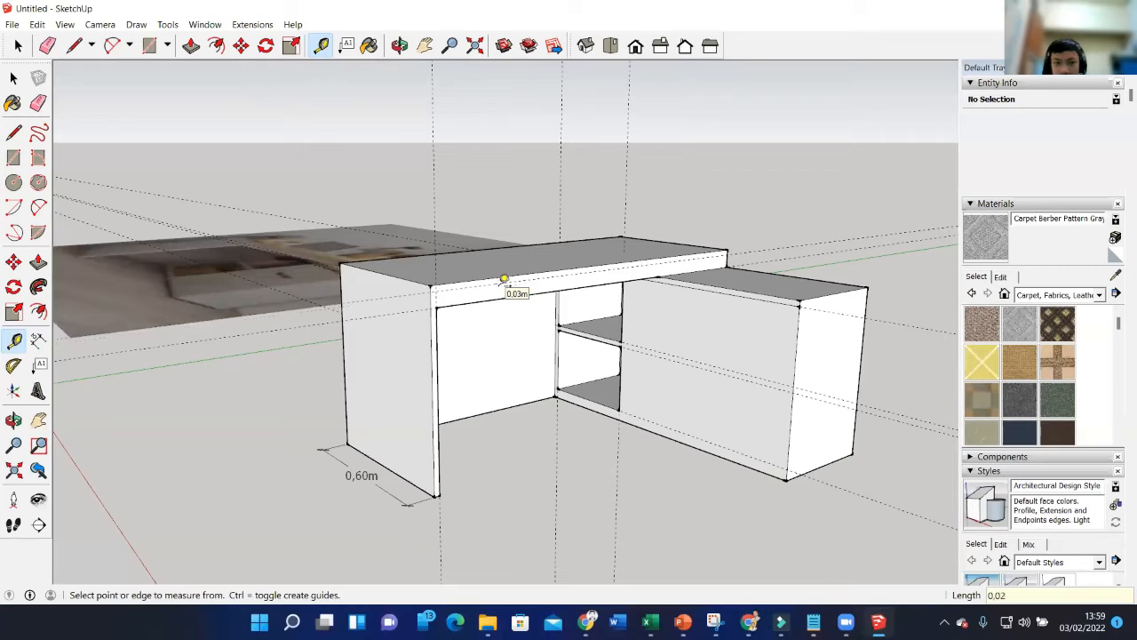
pyautogui.moveTo(428, 303); pyautogui.dragTo(517, 274, button='middle')
pyautogui.click(468, 287)
pyautogui.click(507, 297)
pyautogui.click(639, 289)
pyautogui.click(669, 294)
# Add a guide 0.02 m below the desktop's upper edge on the end above the cabinet.
pyautogui.scroll(1, 517, 273)
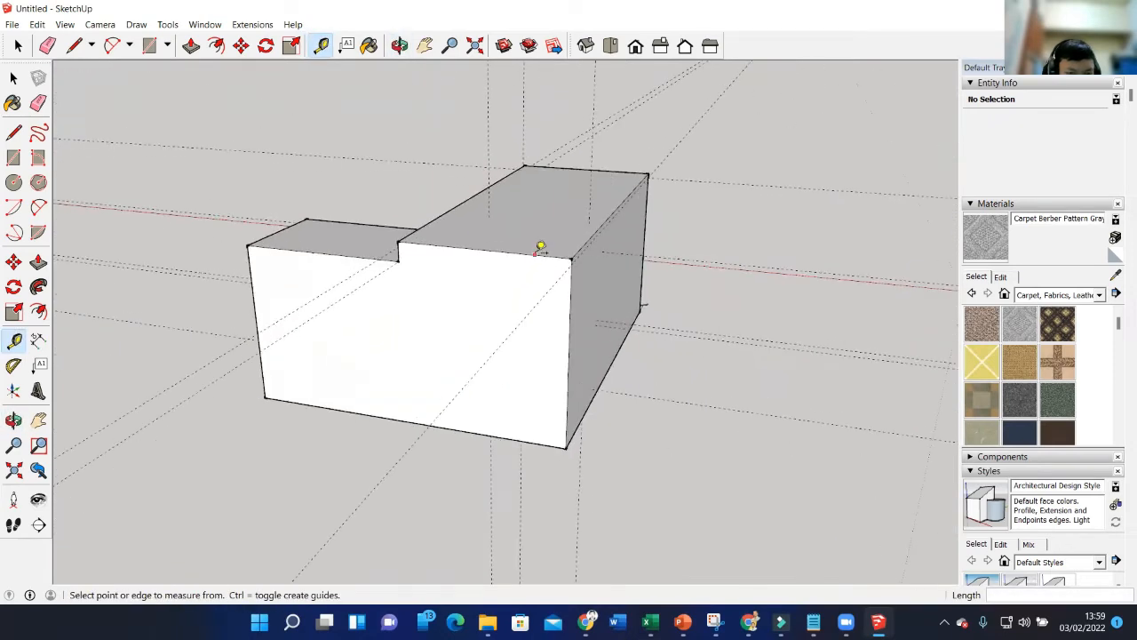
pyautogui.click(540, 247)
pyautogui.scroll(3, 573, 258)
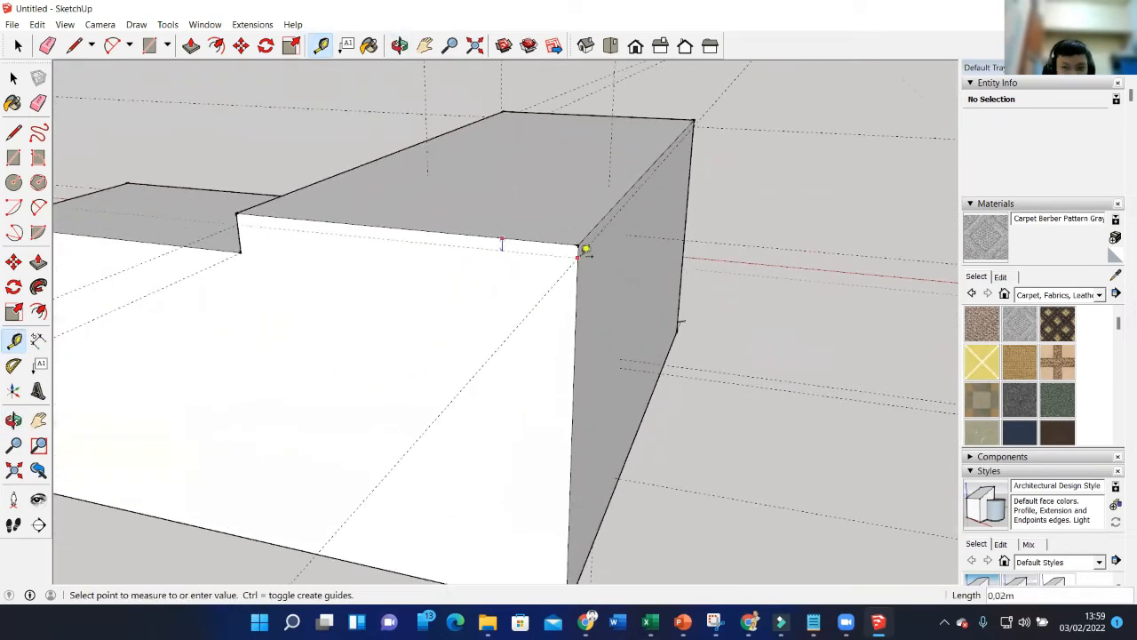
pyautogui.click(578, 257)
# Draw a line along the guide across the full length of the desktop's front face.
pyautogui.moveTo(578, 257); pyautogui.dragTo(591, 315, button='middle')
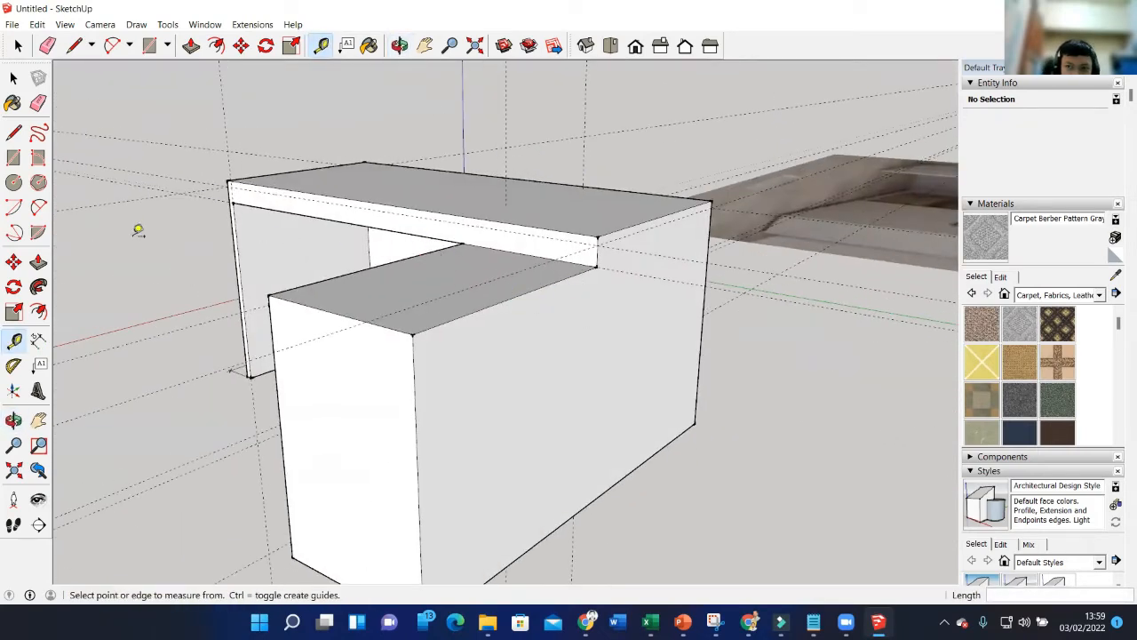
pyautogui.click(14, 131)
pyautogui.scroll(4, 231, 160)
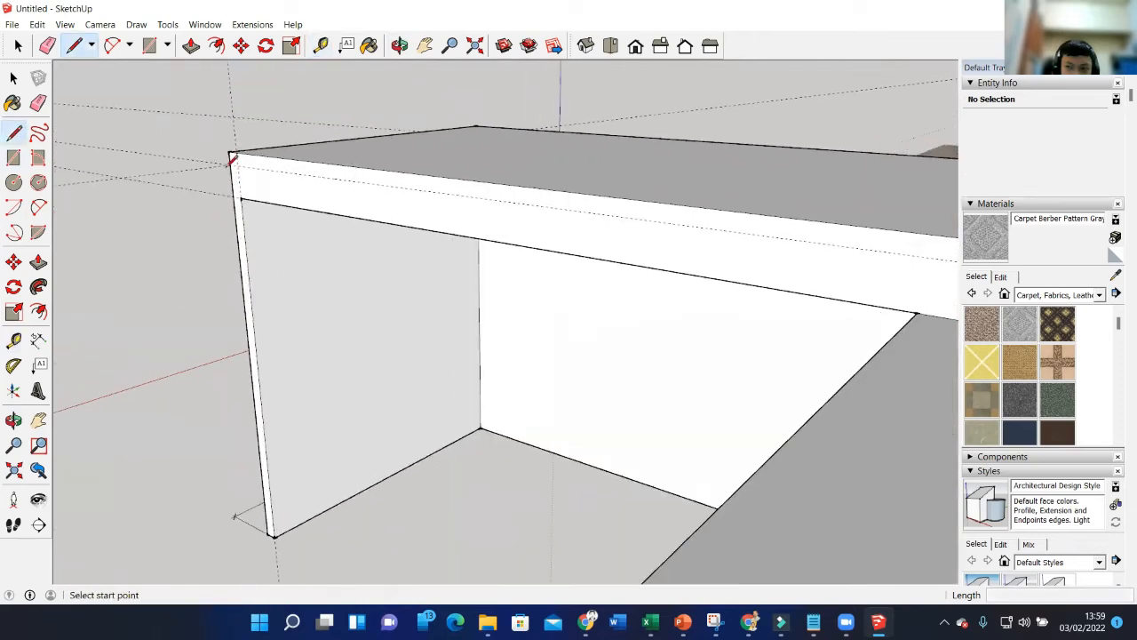
pyautogui.click(232, 157)
pyautogui.moveTo(330, 221); pyautogui.dragTo(596, 310, button='middle')
pyautogui.press('Escape')
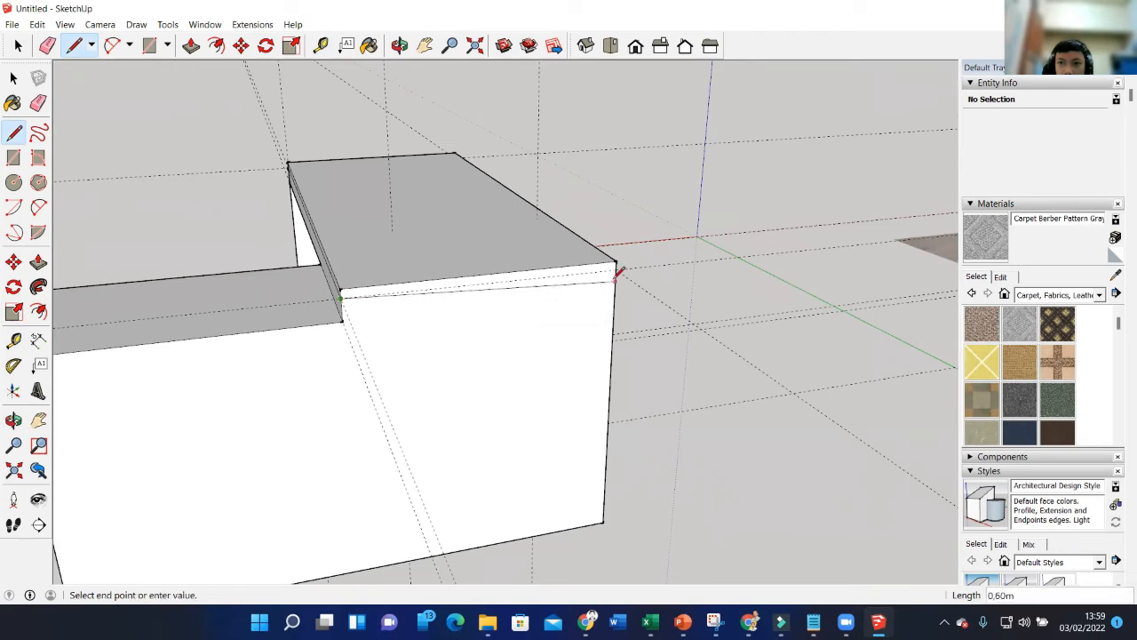
# Trace the remaining guides with lines around the cabinet-side end, the back and the 0.60 m panel end of the desktop.
pyautogui.moveTo(619, 267); pyautogui.dragTo(398, 277, button='middle')
pyautogui.click(365, 271)
pyautogui.press('Escape')
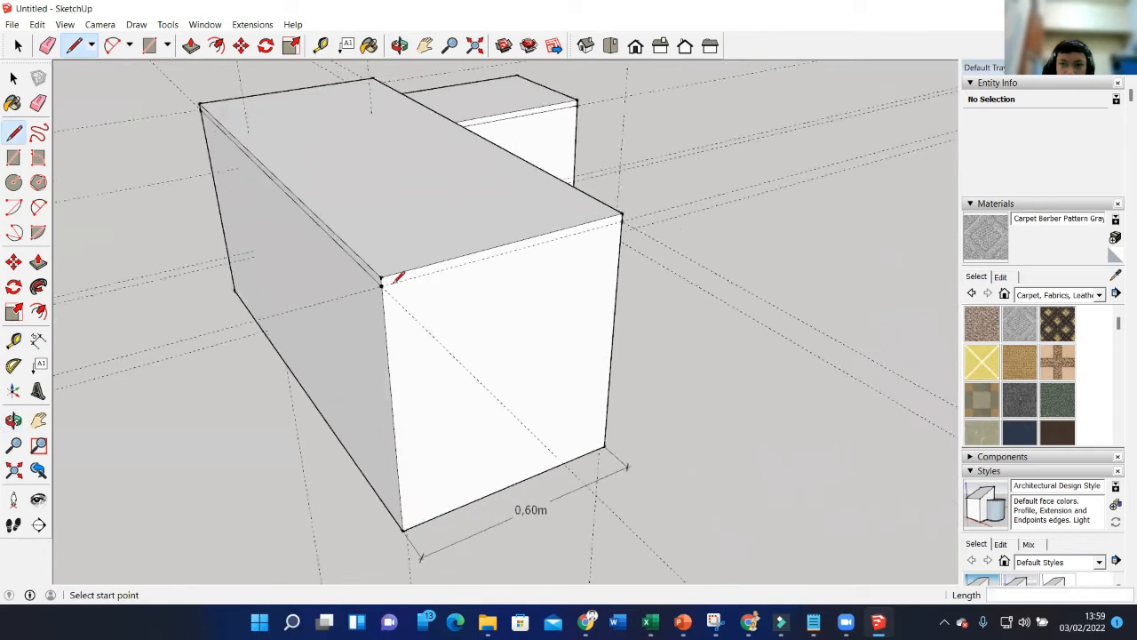
pyautogui.scroll(1, 382, 283)
pyautogui.click(381, 283)
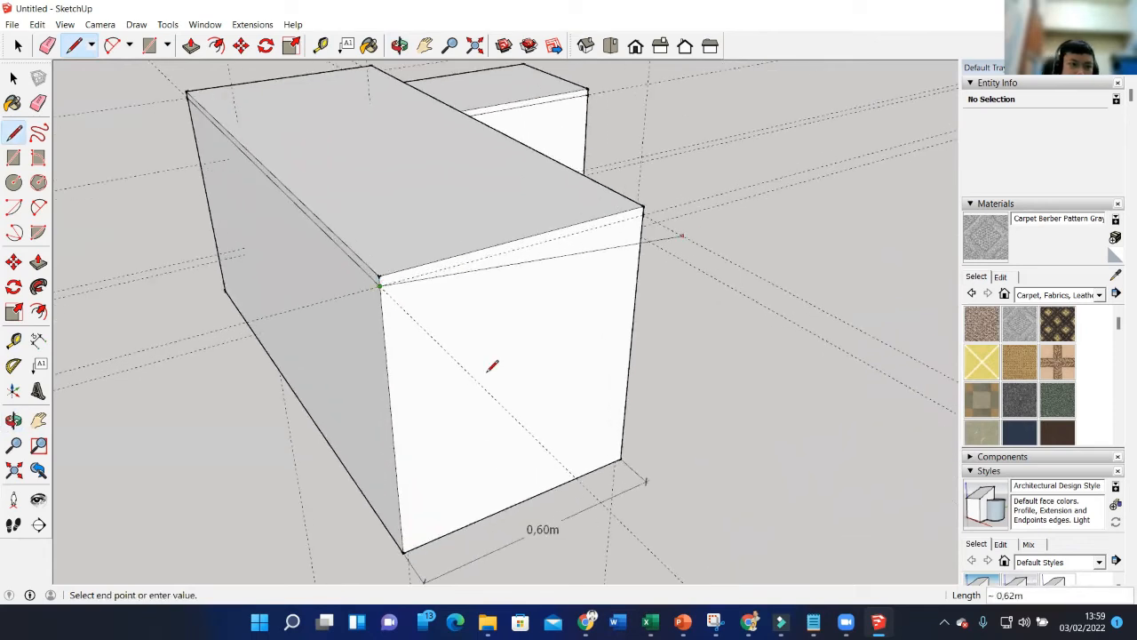
pyautogui.press('Escape')
# Push/Pull the thin desktop strip above the side panel outward 0.03 m to form an overhang.
pyautogui.moveTo(650, 208); pyautogui.dragTo(419, 304, button='middle')
pyautogui.scroll(-3, 420, 304)
pyautogui.moveTo(388, 254); pyautogui.dragTo(504, 265, button='middle')
pyautogui.moveTo(556, 325); pyautogui.dragTo(579, 364, button='middle')
pyautogui.scroll(2, 644, 402)
pyautogui.moveTo(644, 402); pyautogui.dragTo(571, 322, button='middle')
pyautogui.scroll(2, 582, 342)
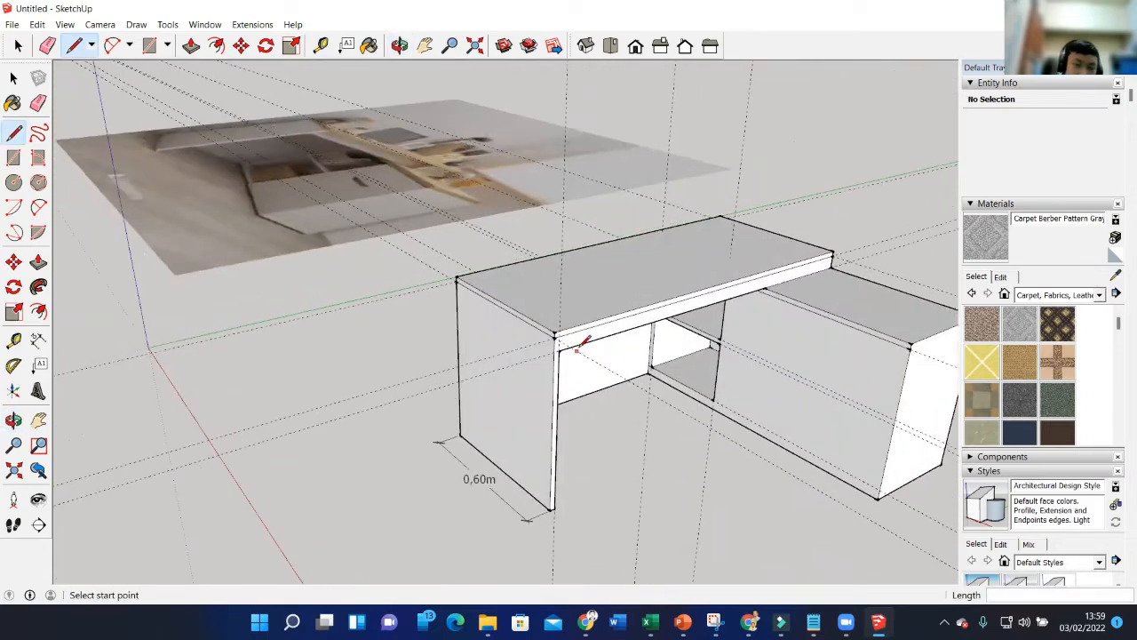
pyautogui.scroll(2, 584, 338)
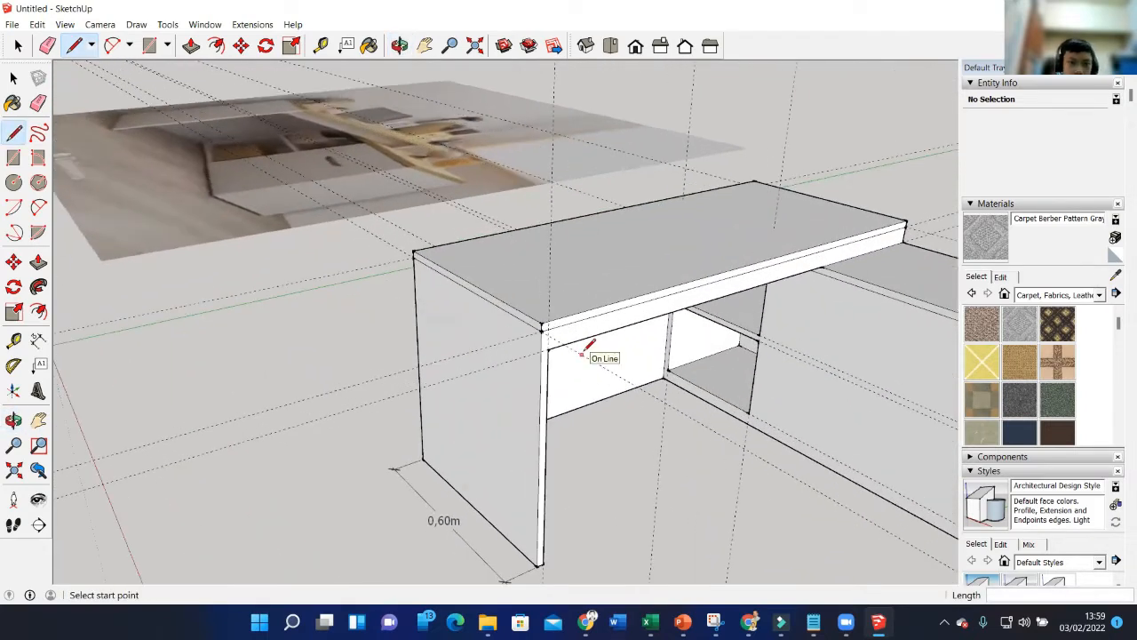
pyautogui.press('p')
pyautogui.moveTo(546, 323); pyautogui.dragTo(521, 323, button='middle')
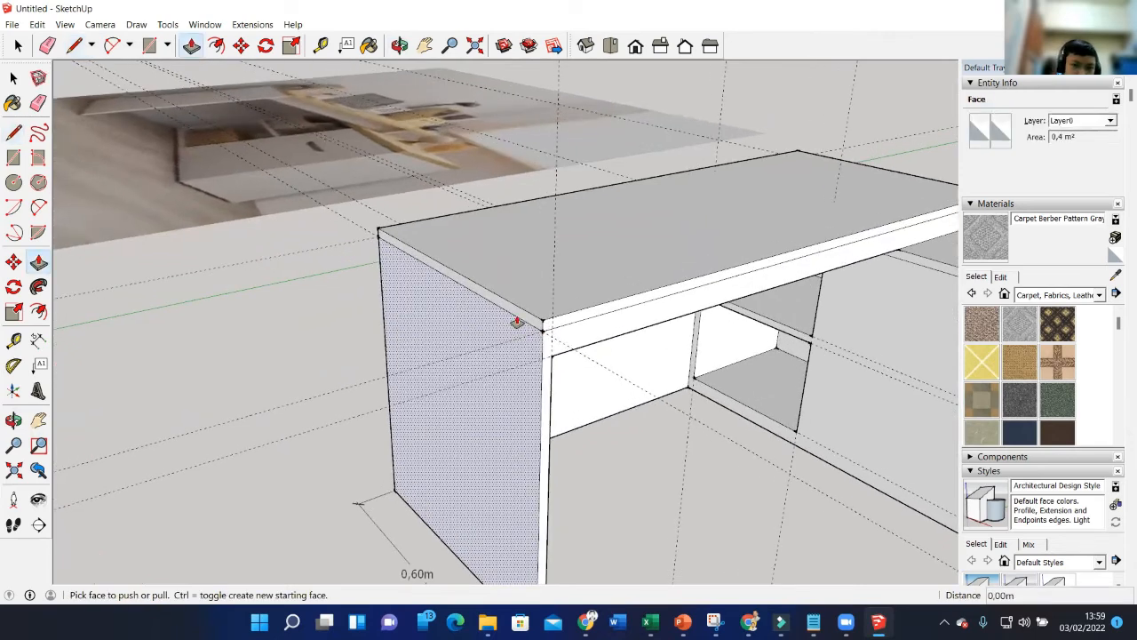
pyautogui.click(521, 320)
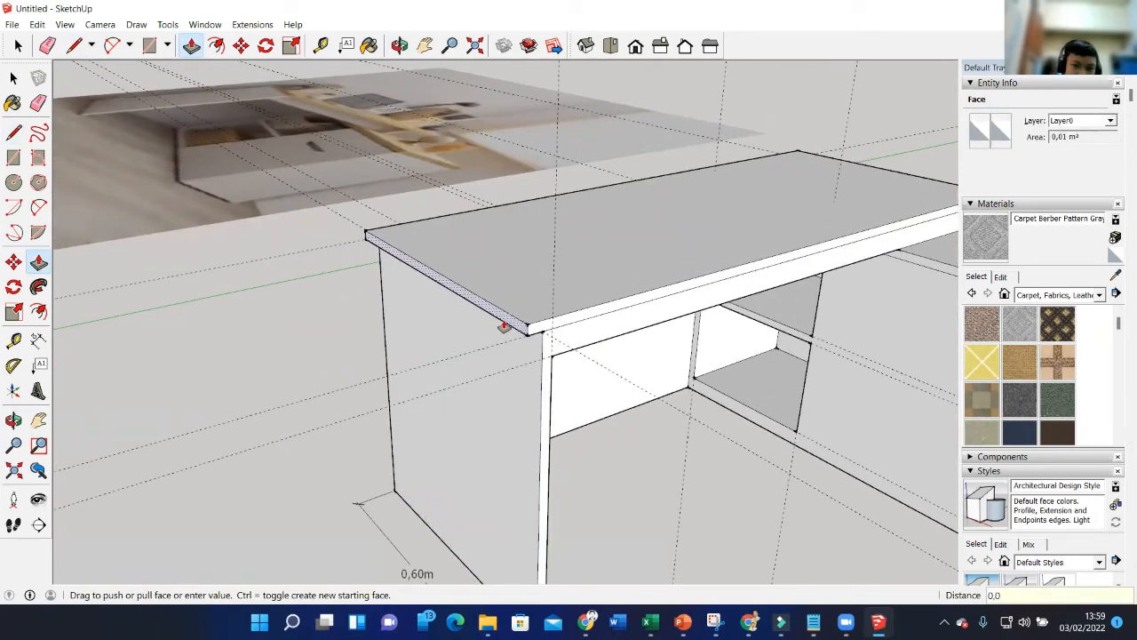
pyautogui.click(504, 327)
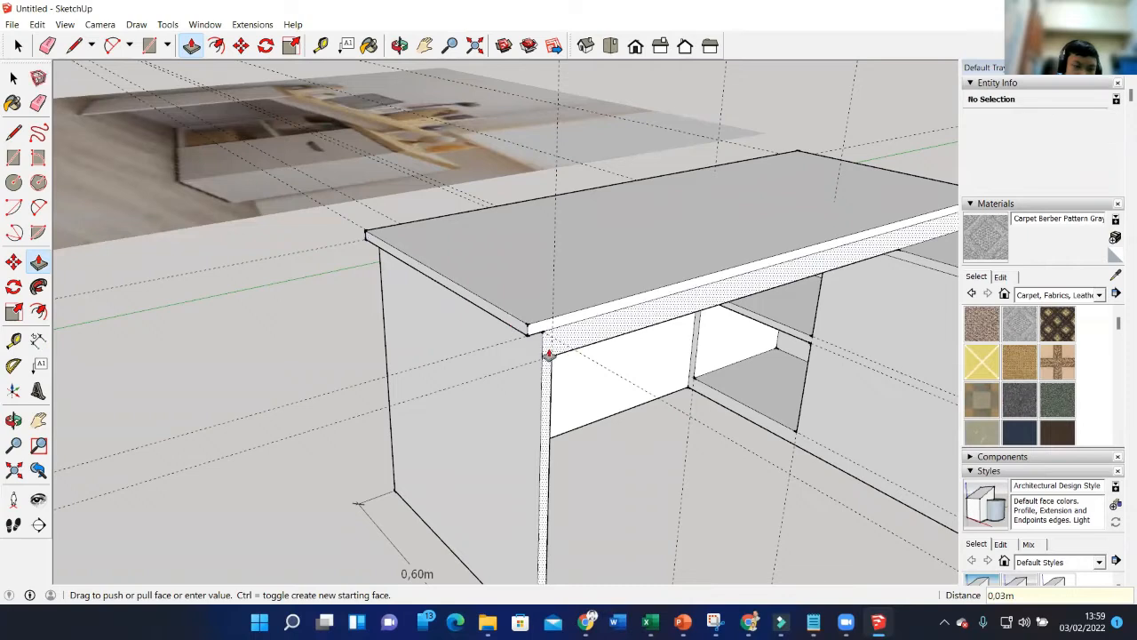
# Extend the desktop's front strip and cabinet-side strip outward by 0.03 m as well.
pyautogui.scroll(1, 555, 339)
pyautogui.moveTo(585, 317); pyautogui.dragTo(356, 250, button='middle')
pyautogui.scroll(3, 381, 254)
pyautogui.doubleClick(389, 250)
# Push/Pull the thin strip along the cabinet top's front edge outward 0.03 m.
pyautogui.scroll(-3, 401, 276)
pyautogui.moveTo(388, 285); pyautogui.dragTo(653, 175, button='middle')
pyautogui.scroll(-6, 563, 266)
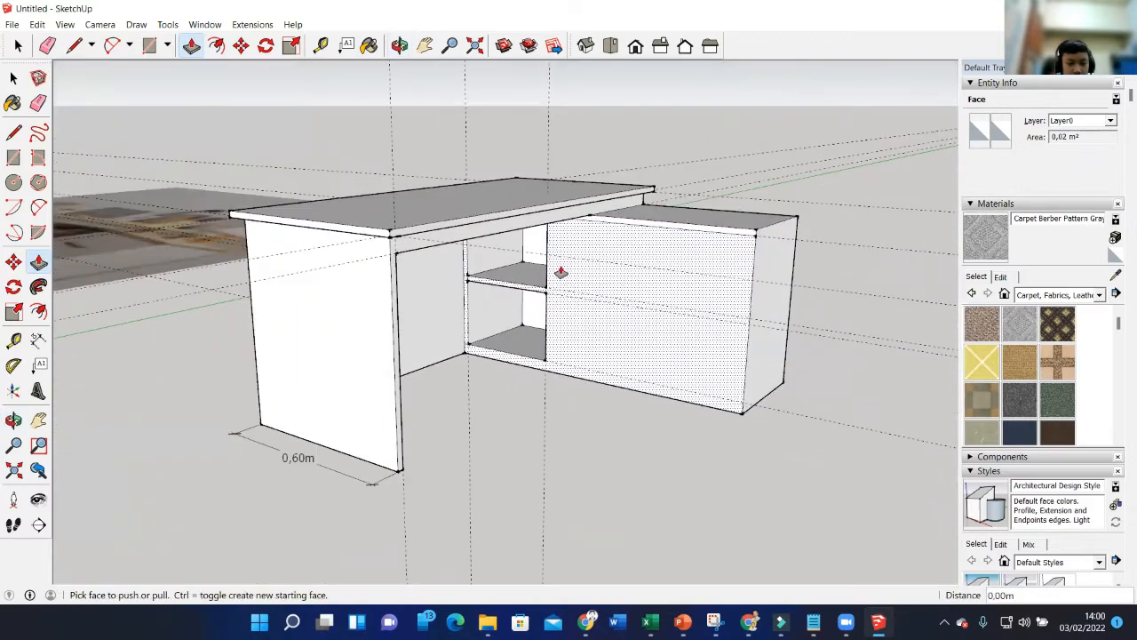
pyautogui.moveTo(512, 261); pyautogui.dragTo(332, 240, button='middle')
pyautogui.press('p')
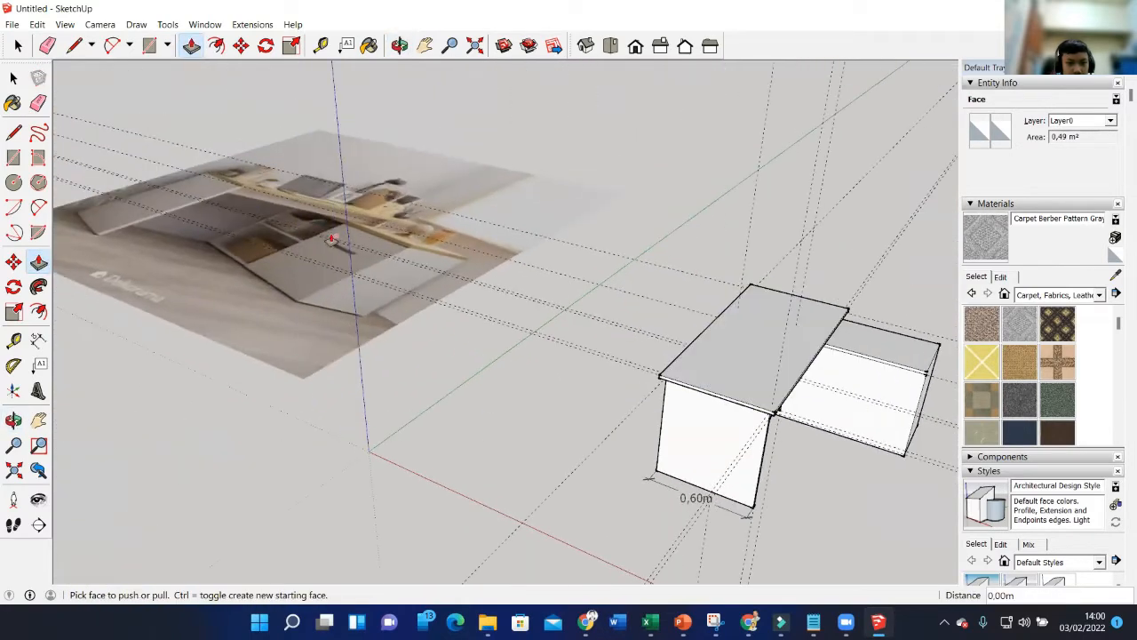
pyautogui.scroll(5, 415, 261)
pyautogui.scroll(-6, 462, 266)
pyautogui.moveTo(728, 333); pyautogui.dragTo(489, 287, button='middle')
pyautogui.scroll(5, 499, 284)
pyautogui.scroll(4, 554, 293)
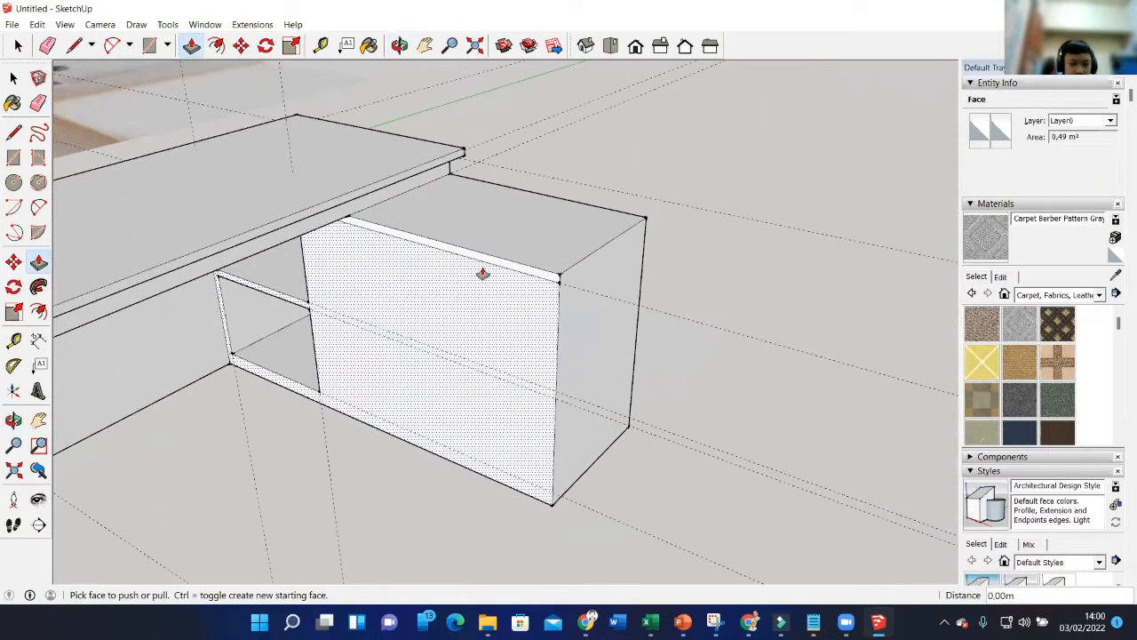
pyautogui.moveTo(492, 267); pyautogui.dragTo(486, 274)
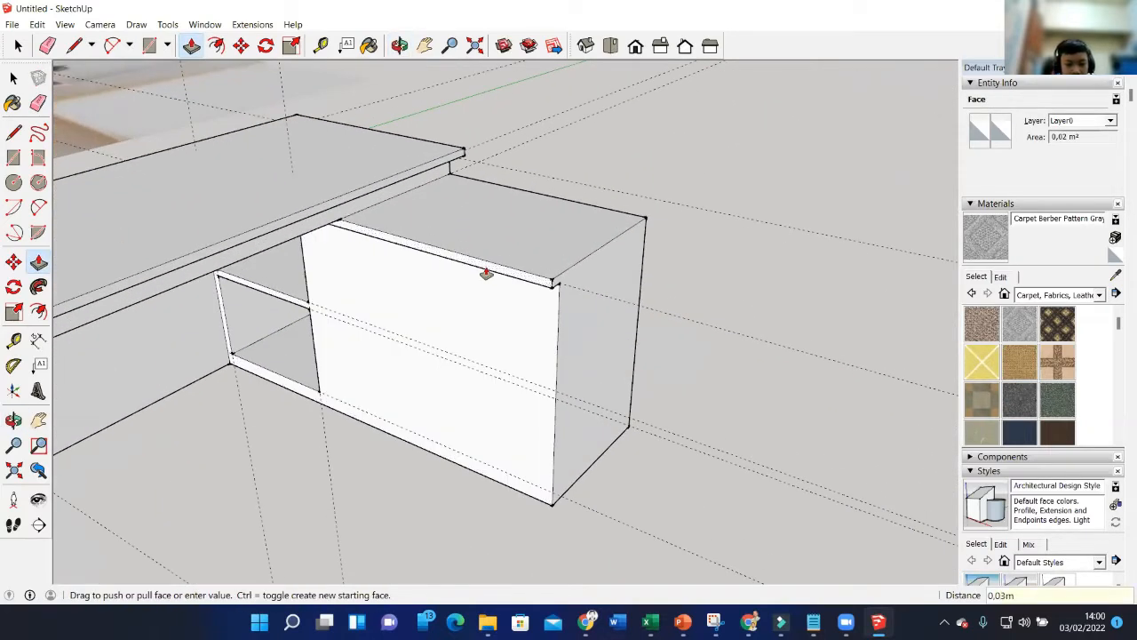
pyautogui.click(486, 274)
# Draw a horizontal line about 0.39 m long across the cabinet's end face, level with the underside of its top.
pyautogui.moveTo(490, 297); pyautogui.dragTo(470, 274, button='middle')
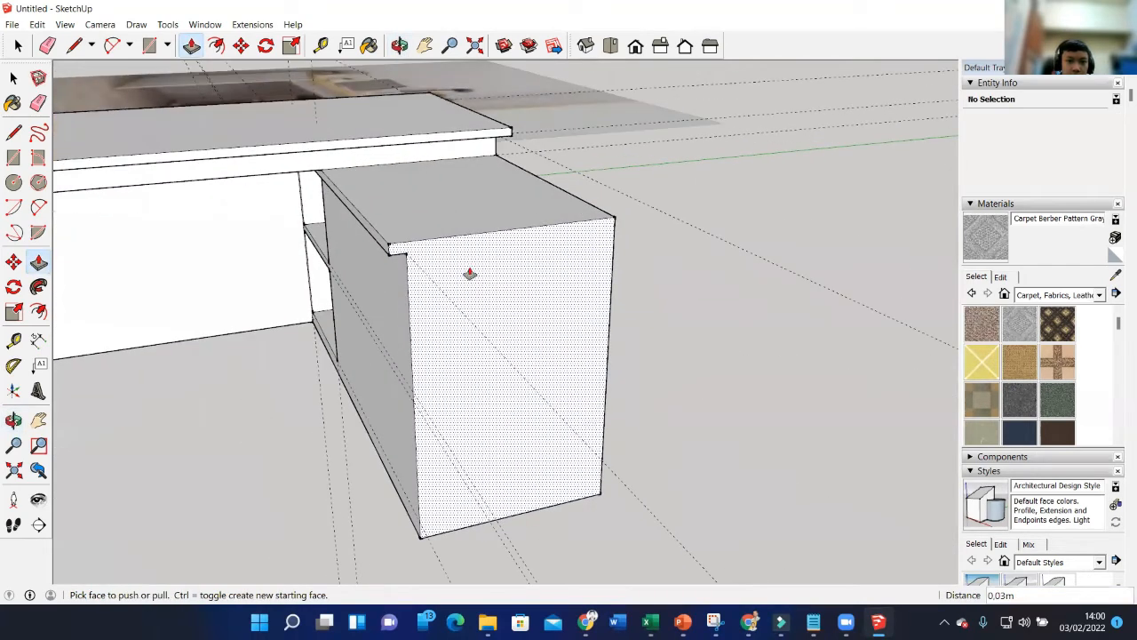
pyautogui.click(14, 132)
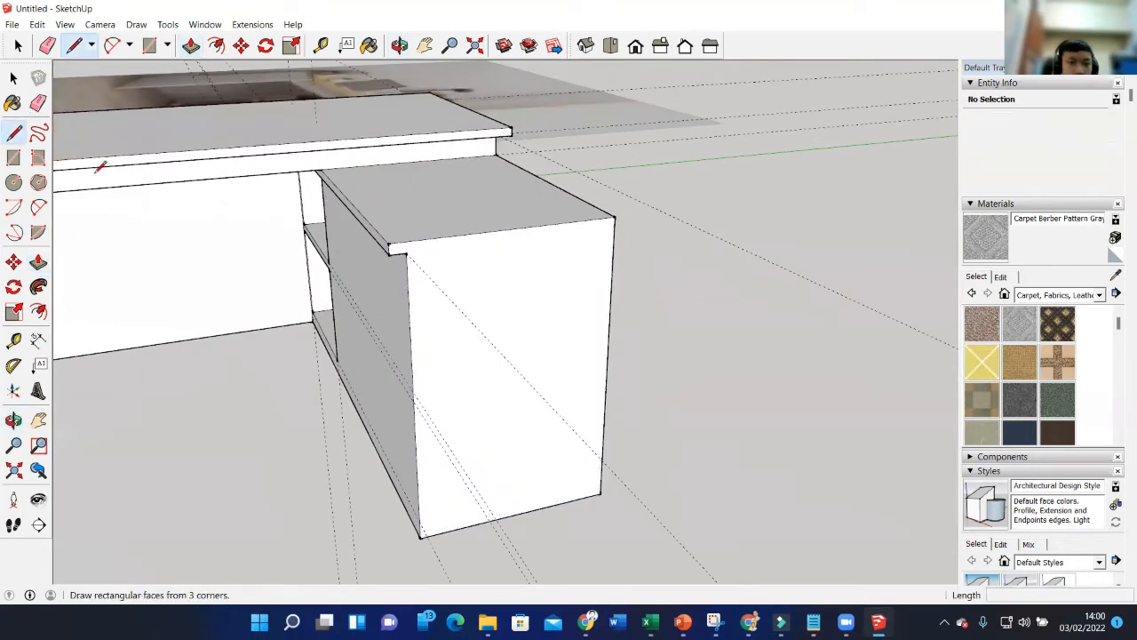
pyautogui.click(407, 253)
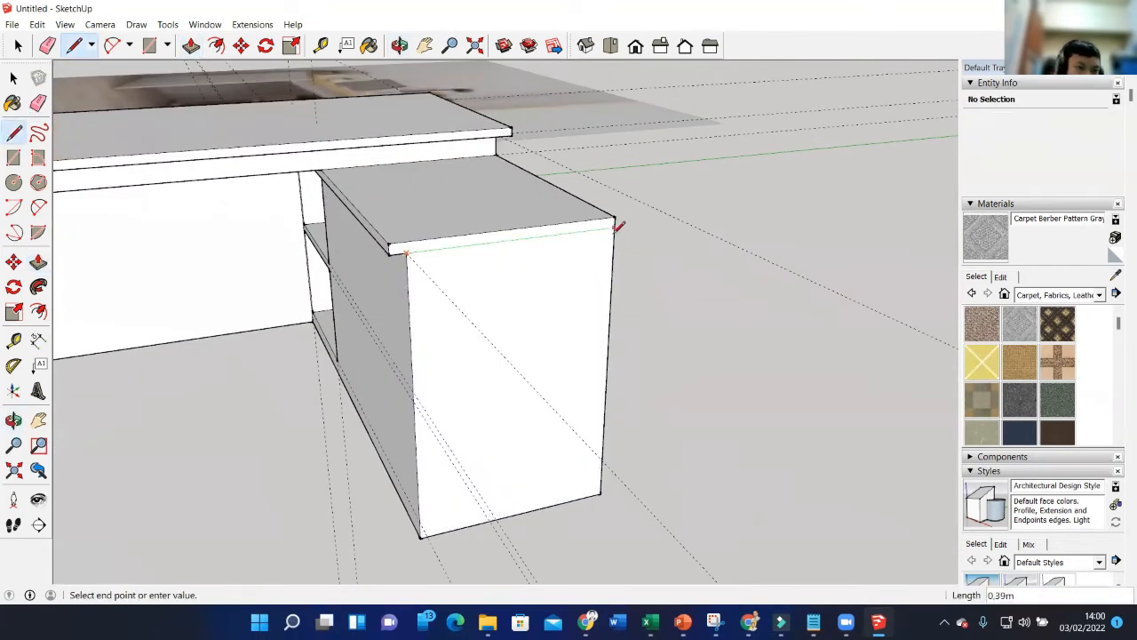
pyautogui.moveTo(635, 243); pyautogui.dragTo(462, 248, button='middle')
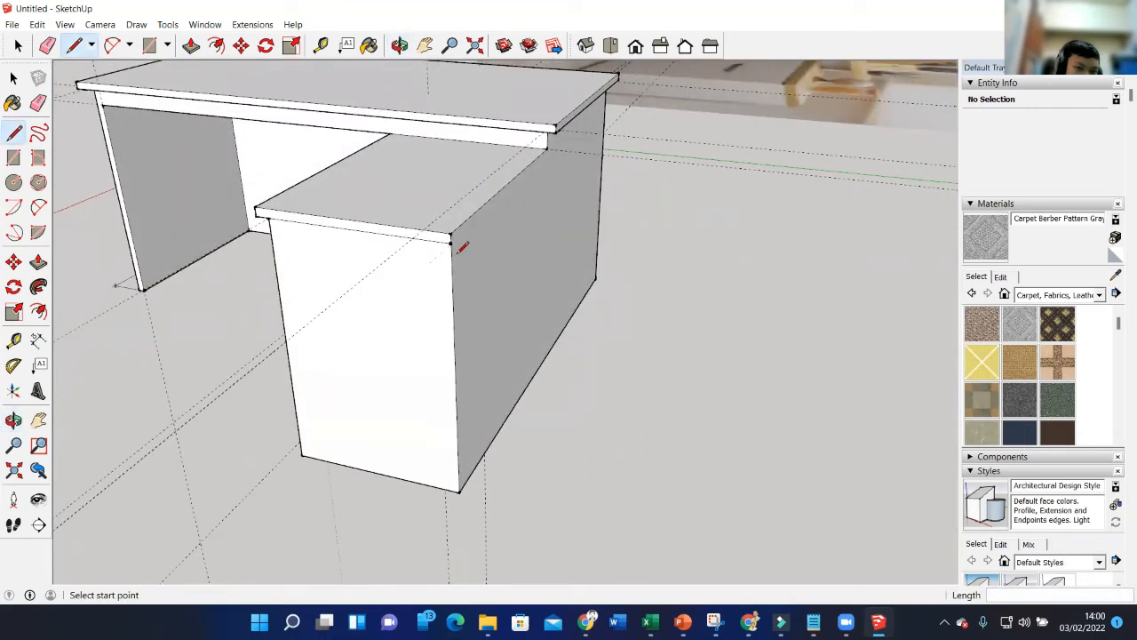
# Push/Pull the top strip on the cabinet's end face outward 0.03 m.
pyautogui.moveTo(343, 266); pyautogui.dragTo(650, 265, button='middle')
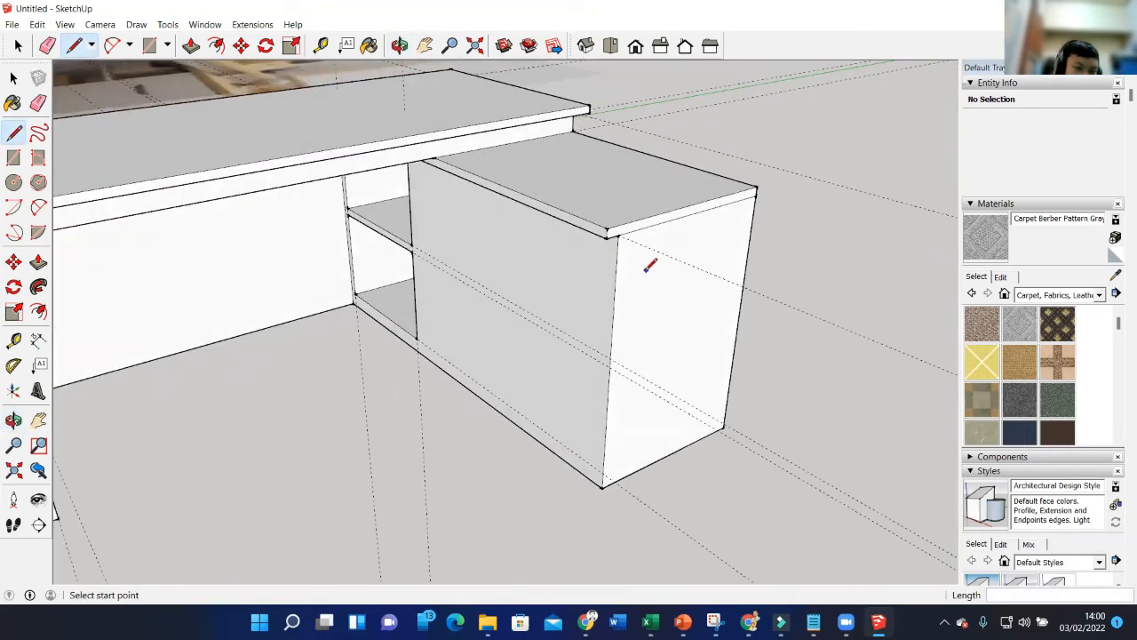
pyautogui.press('p')
pyautogui.click(646, 234)
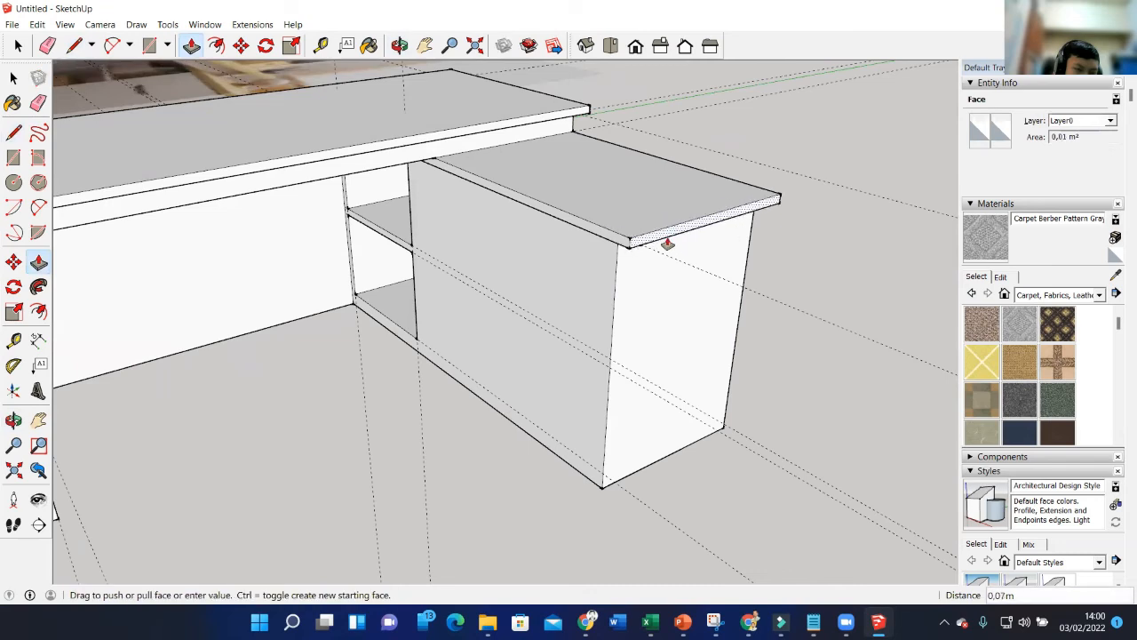
pyautogui.write('0.03')
pyautogui.press('Return')
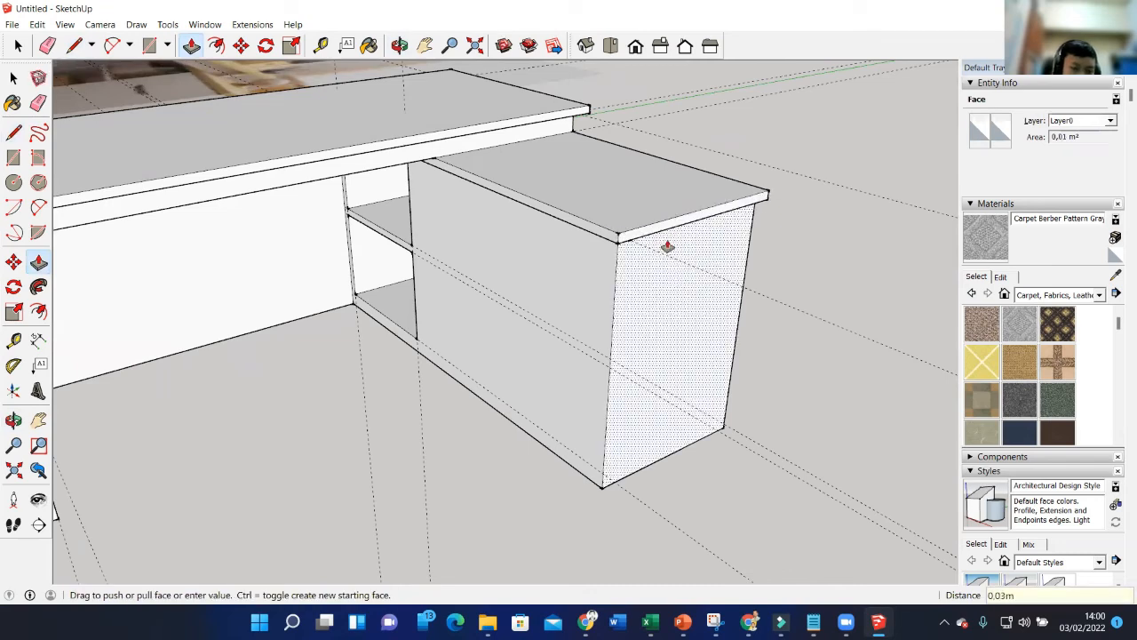
# Erase the 0.60 m dimension and all construction guides around the desk.
pyautogui.scroll(-5, 653, 252)
pyautogui.moveTo(528, 308); pyautogui.dragTo(589, 326, button='middle')
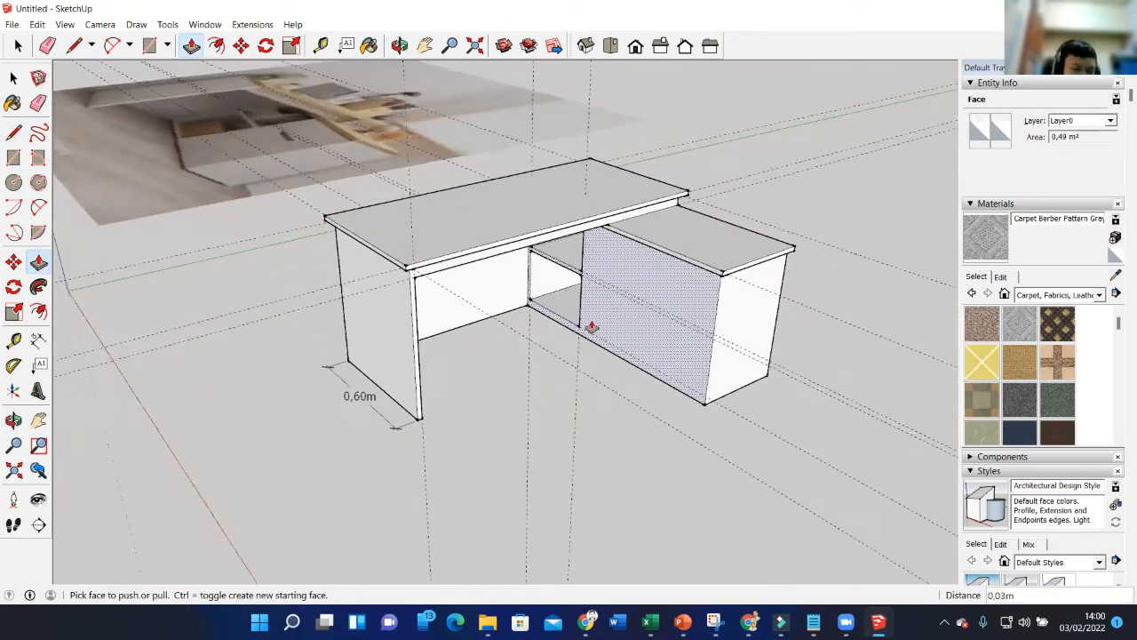
pyautogui.press('e')
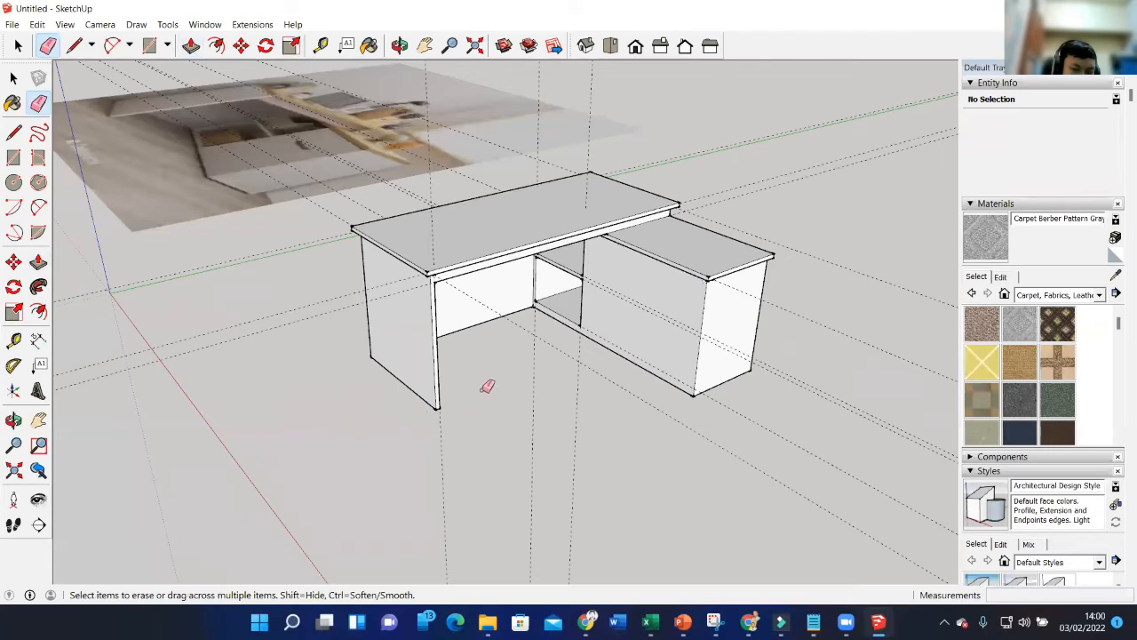
pyautogui.scroll(-3, 486, 386)
pyautogui.scroll(2, 685, 283)
pyautogui.scroll(2, 526, 329)
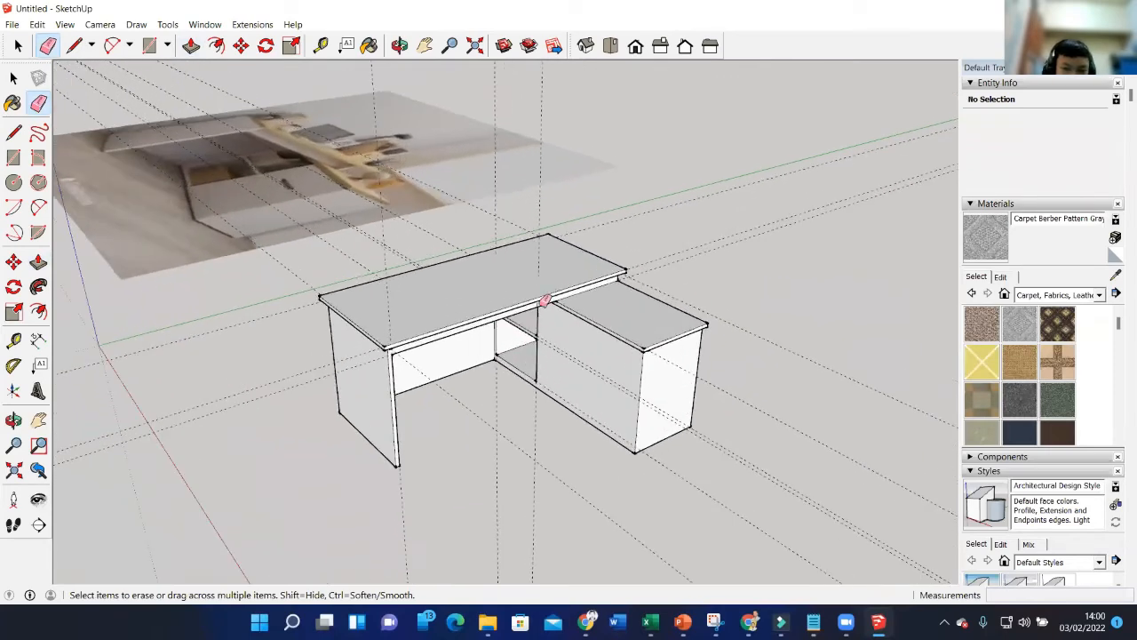
pyautogui.scroll(-3, 439, 323)
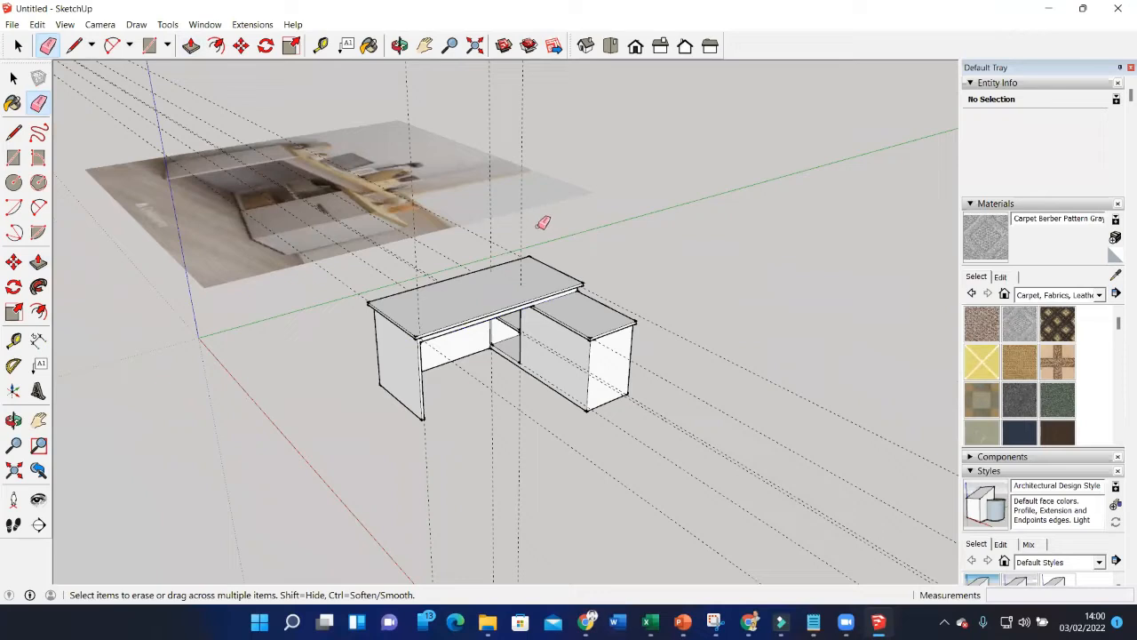
pyautogui.moveTo(360, 288); pyautogui.dragTo(353, 294)
# Compare the desk model with the reference photo, examining the cabinet front, its handle cutout and the tabletop edges.
pyautogui.moveTo(500, 416); pyautogui.dragTo(548, 325, button='middle')
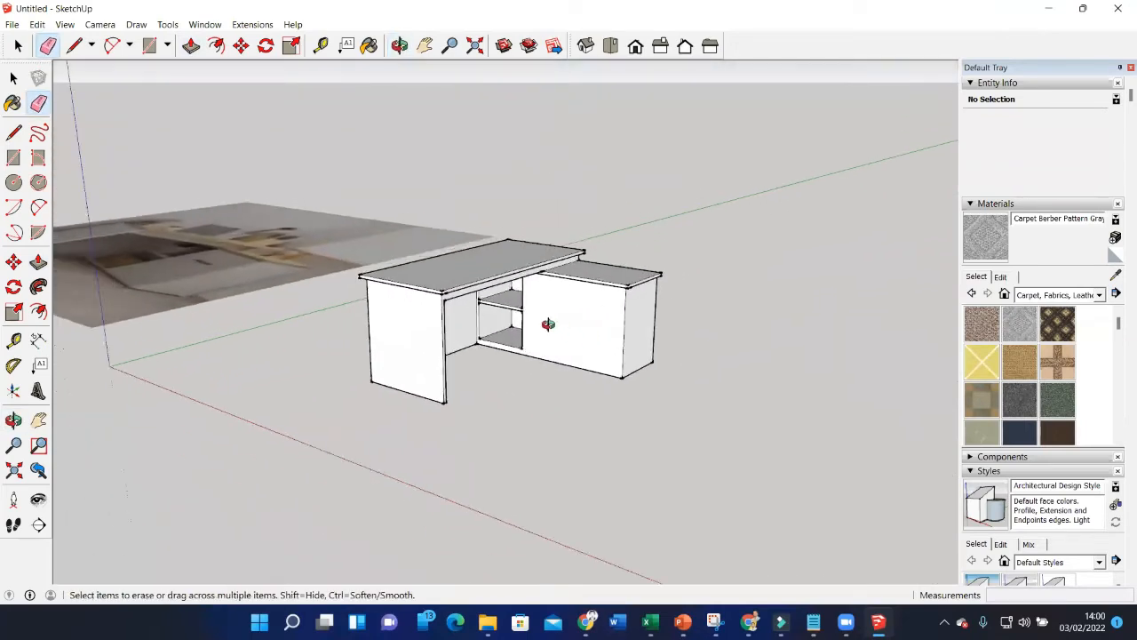
pyautogui.scroll(-1, 548, 324)
pyautogui.moveTo(429, 312); pyautogui.dragTo(368, 414, button='middle')
pyautogui.scroll(5, 228, 233)
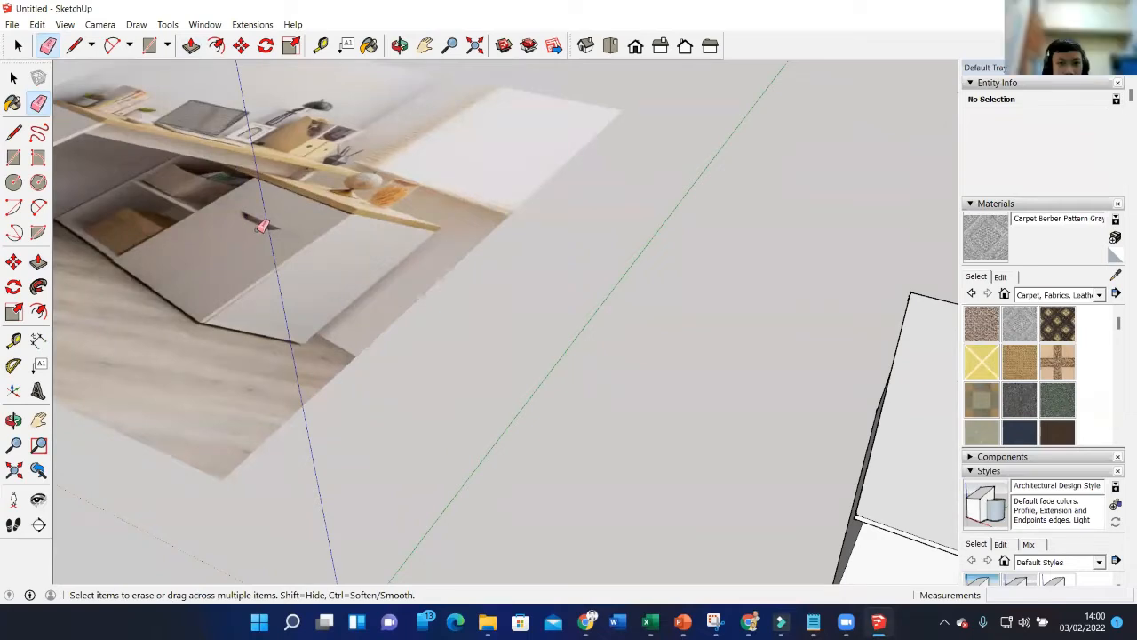
pyautogui.scroll(-4, 289, 229)
pyautogui.scroll(2, 305, 235)
pyautogui.scroll(-4, 305, 235)
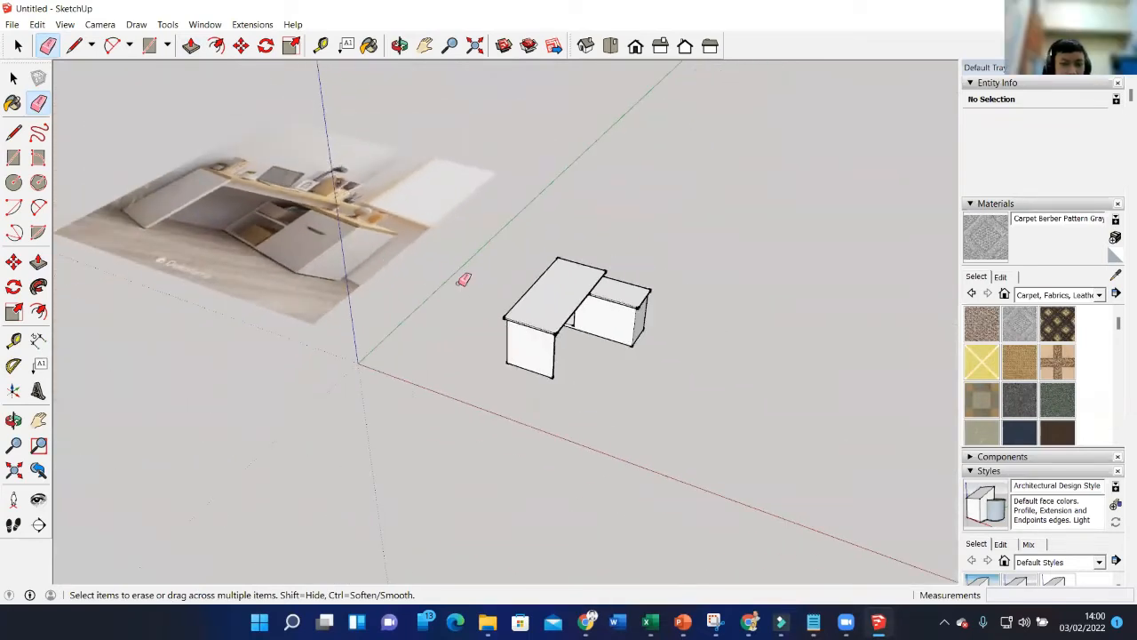
pyautogui.scroll(5, 464, 279)
pyautogui.moveTo(466, 291)
pyautogui.mouseDown(button='middle')
pyautogui.moveTo(444, 264)
pyautogui.moveTo(457, 178)
pyautogui.moveTo(447, 208)
pyautogui.moveTo(468, 269)
pyautogui.moveTo(439, 281)
pyautogui.moveTo(454, 287)
pyautogui.moveTo(245, 270)
pyautogui.moveTo(205, 290)
pyautogui.moveTo(365, 190)
pyautogui.mouseUp(button='middle')
pyautogui.scroll(3, 446, 267)
pyautogui.scroll(-5, 472, 254)
pyautogui.scroll(4, 277, 155)
pyautogui.scroll(2, 328, 155)
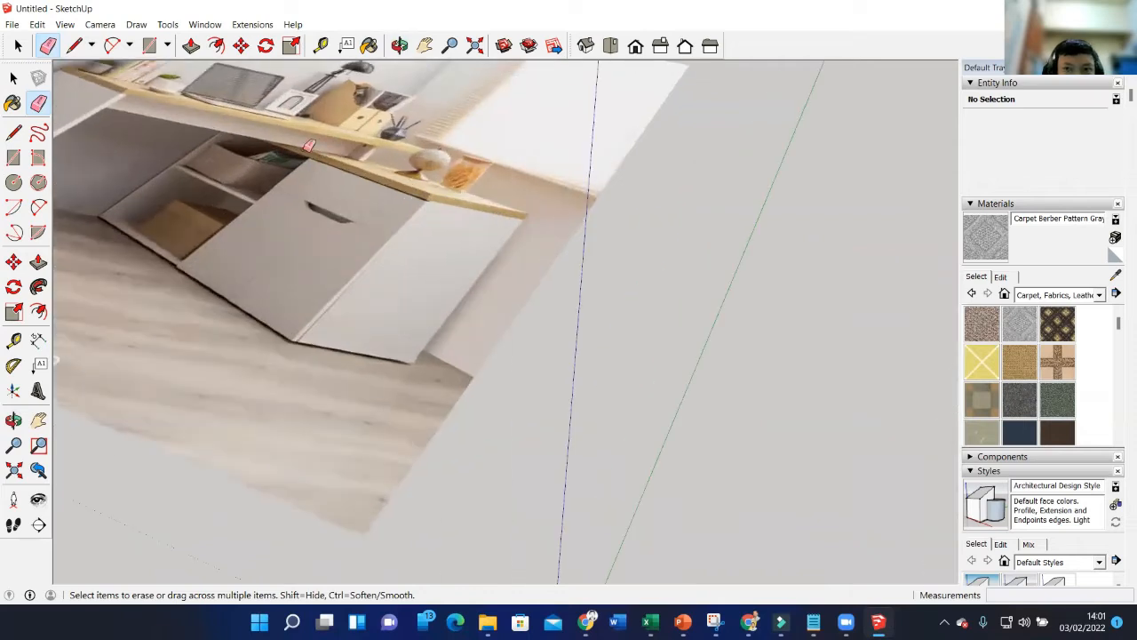
pyautogui.scroll(-6, 296, 154)
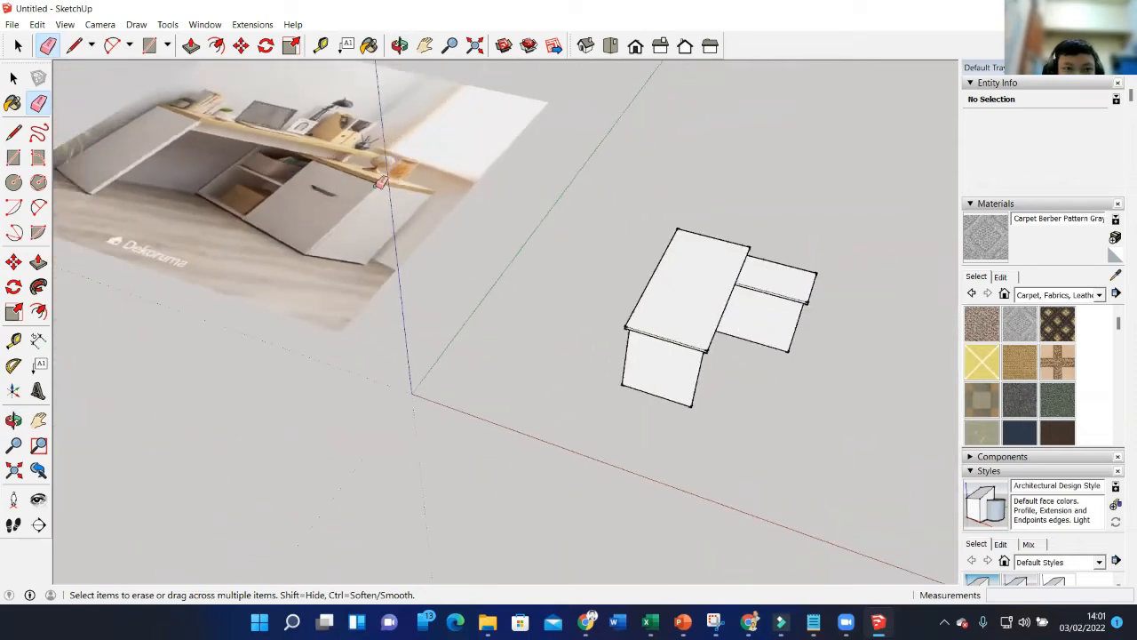
pyautogui.scroll(5, 347, 198)
pyautogui.moveTo(482, 211)
pyautogui.mouseDown(button='middle')
pyautogui.moveTo(434, 92)
pyautogui.moveTo(427, 164)
pyautogui.mouseUp(button='middle')
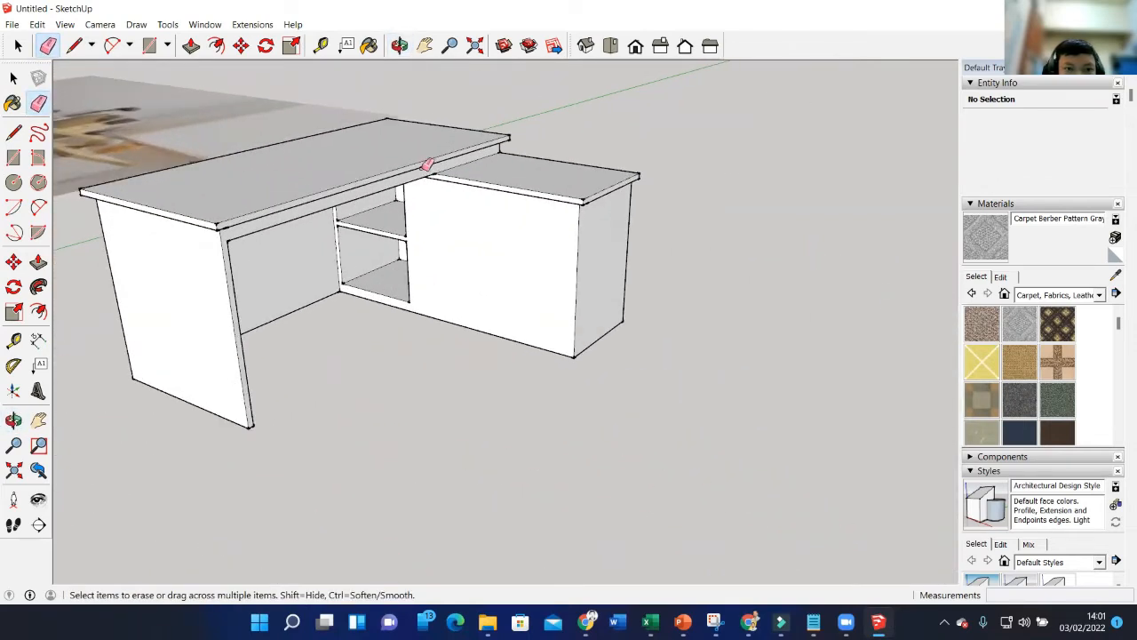
pyautogui.click(13, 340)
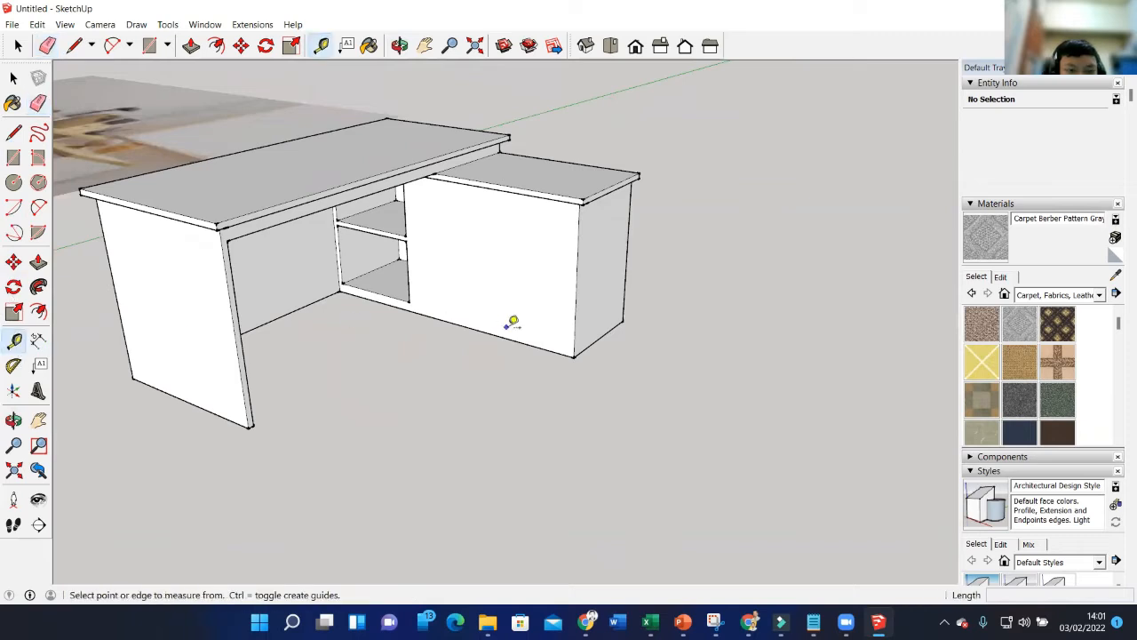
pyautogui.click(582, 258)
pyautogui.scroll(4, 470, 188)
pyautogui.moveTo(419, 182); pyautogui.dragTo(459, 190, button='middle')
pyautogui.click(14, 157)
pyautogui.scroll(5, 367, 240)
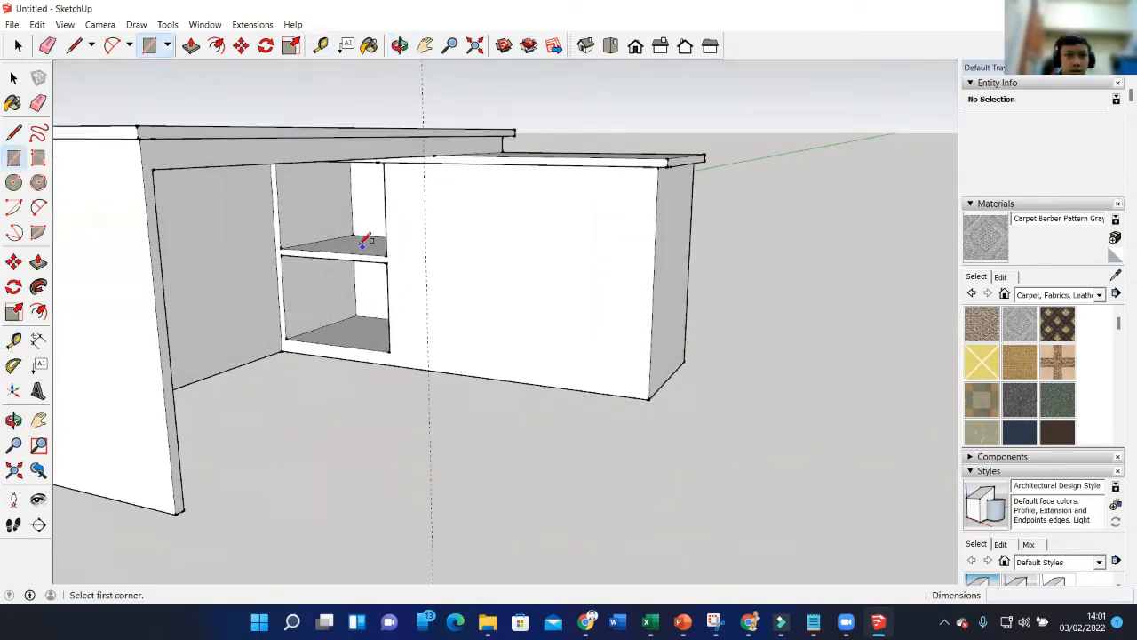
pyautogui.scroll(-3, 461, 124)
pyautogui.moveTo(464, 113); pyautogui.dragTo(448, 88, button='middle')
pyautogui.scroll(2, 448, 122)
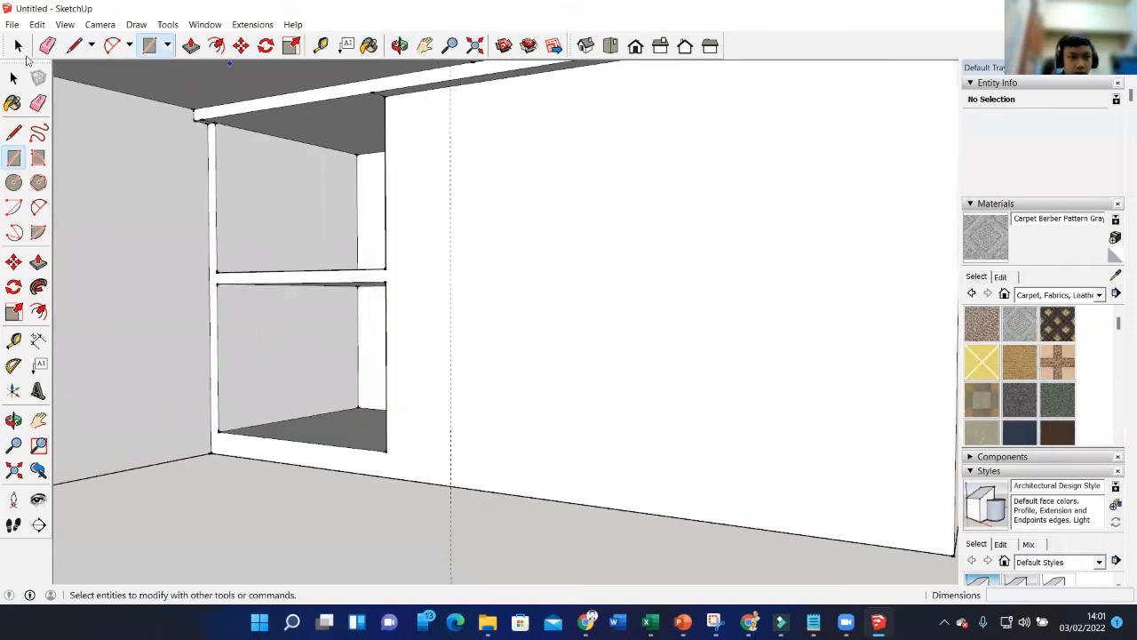
pyautogui.click(47, 46)
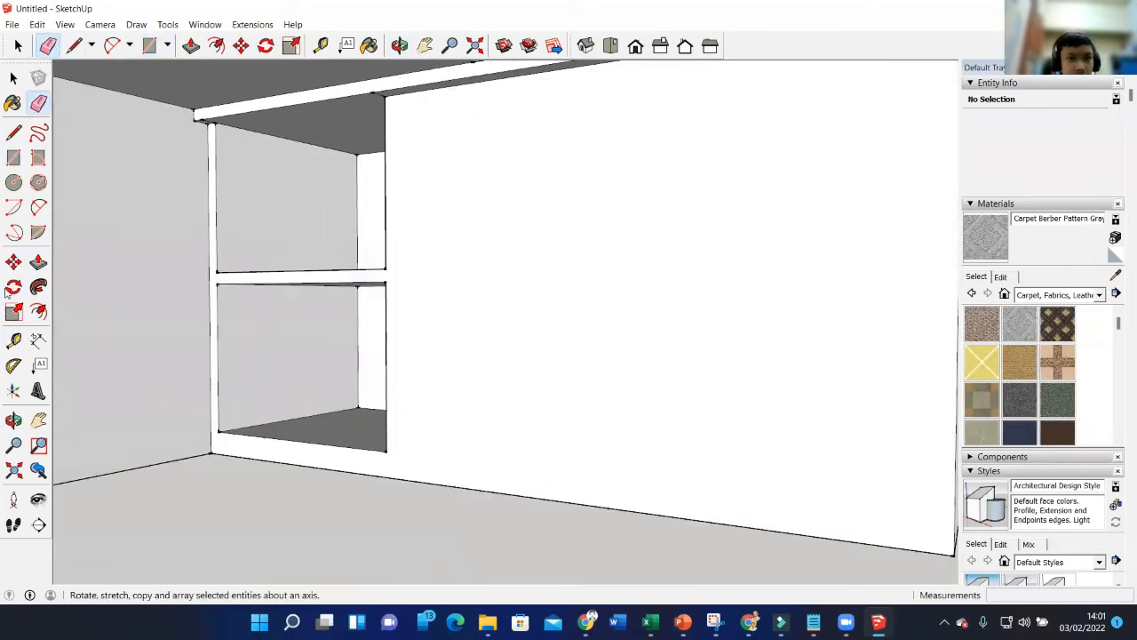
# Push/Pull the front edge of the cabinet's top inward 0.03 m, flush with the cabinet front.
pyautogui.click(13, 339)
pyautogui.moveTo(513, 226); pyautogui.dragTo(391, 202, button='middle')
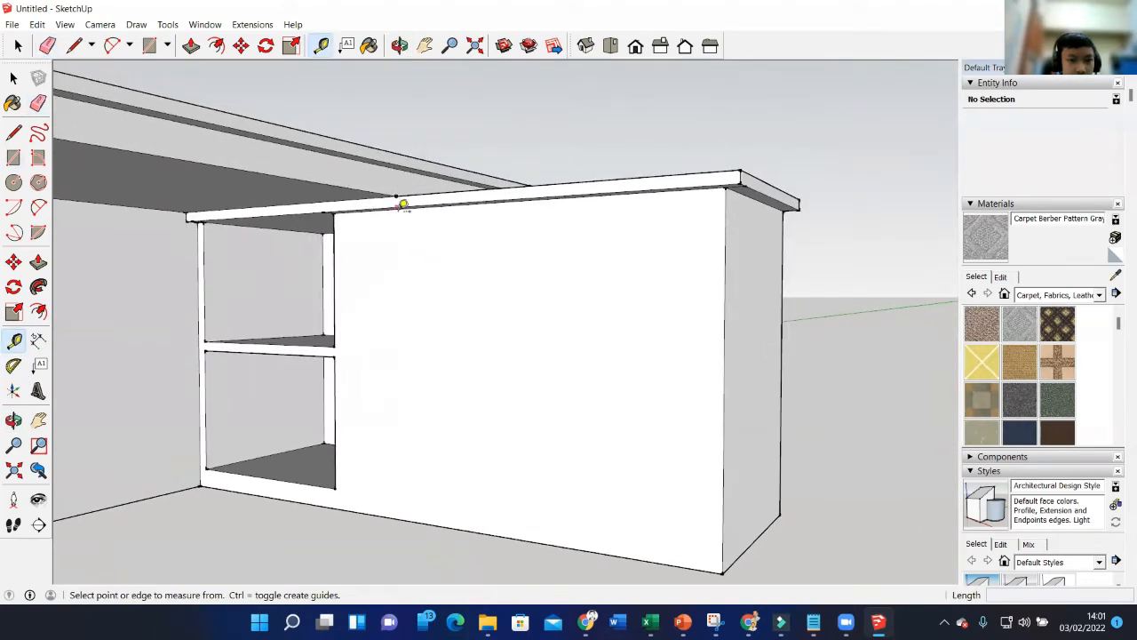
pyautogui.scroll(2, 403, 204)
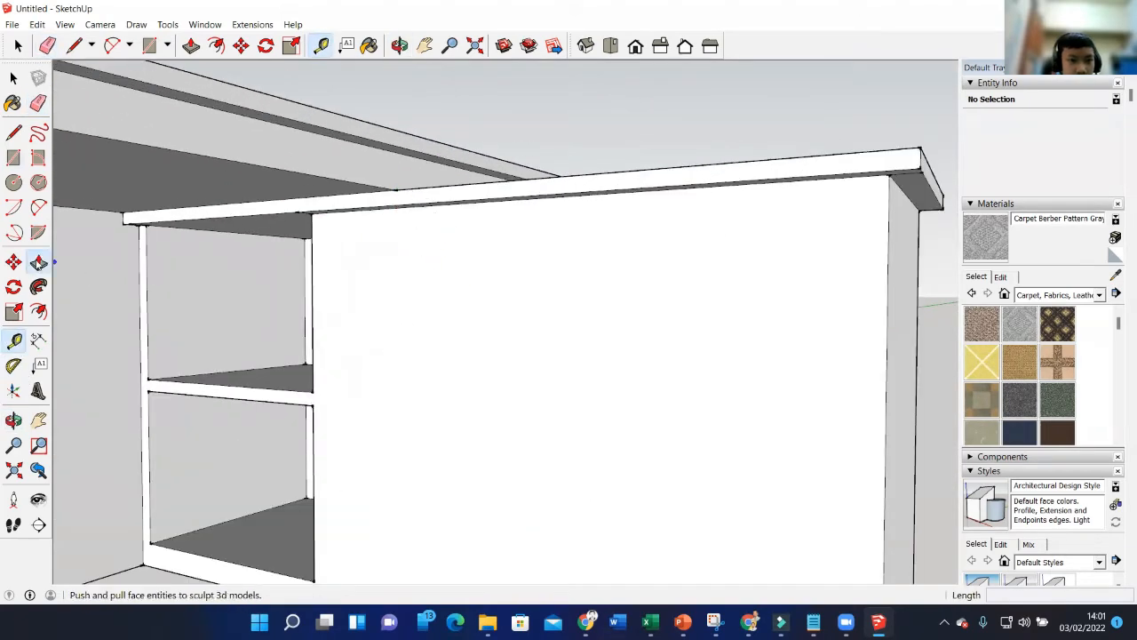
pyautogui.click(38, 261)
pyautogui.scroll(-4, 646, 277)
pyautogui.click(653, 263)
pyautogui.click(707, 306)
pyautogui.click(36, 306)
# Place a vertical guide on the cabinet front where the desk meets its top, and extend guides along both middle-shelf edges.
pyautogui.click(14, 338)
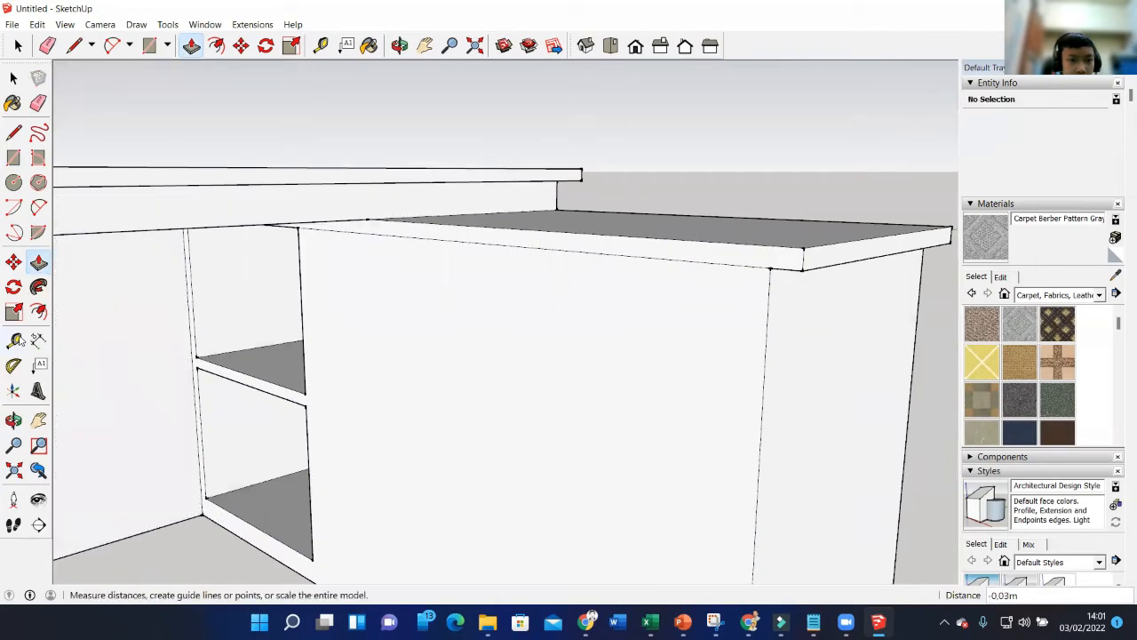
pyautogui.click(301, 281)
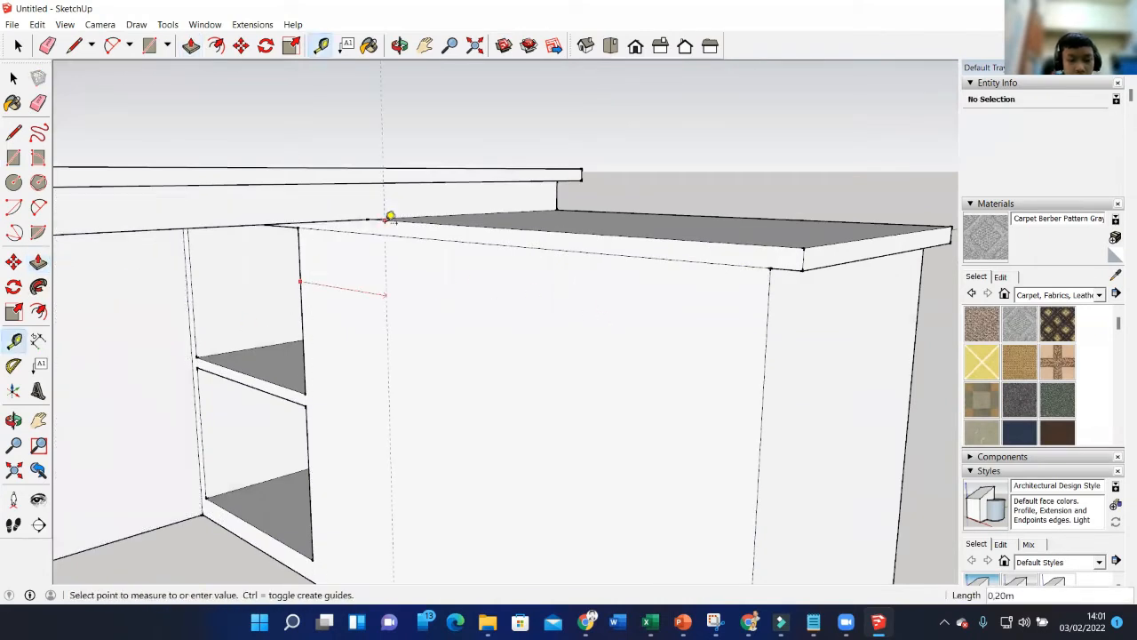
pyautogui.click(369, 211)
pyautogui.scroll(-2, 401, 272)
pyautogui.scroll(4, 414, 236)
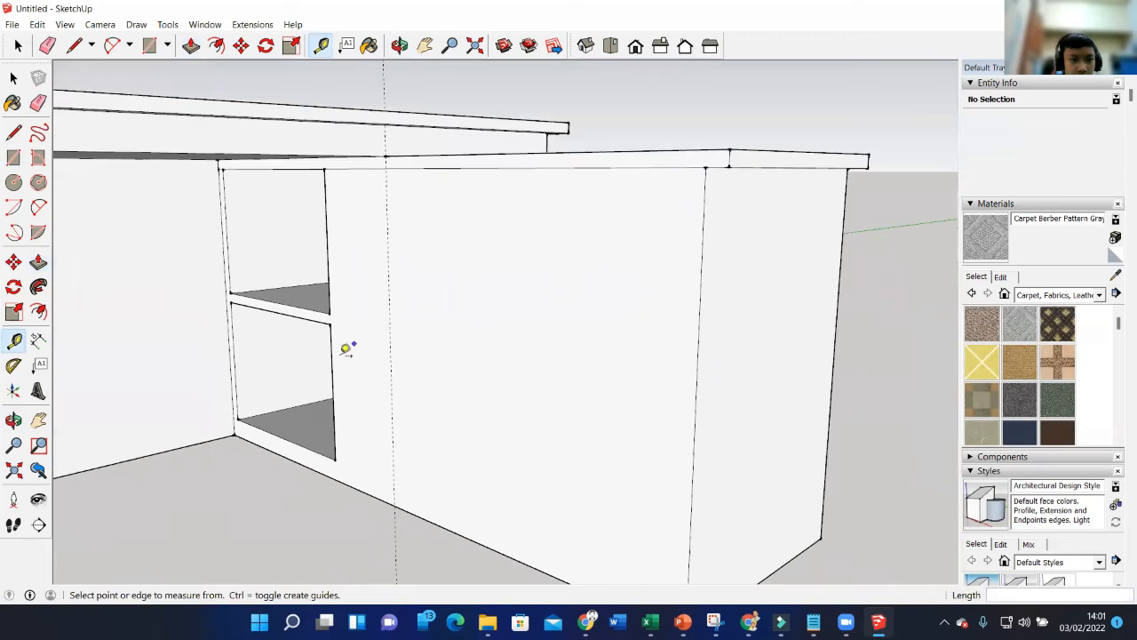
pyautogui.click(318, 324)
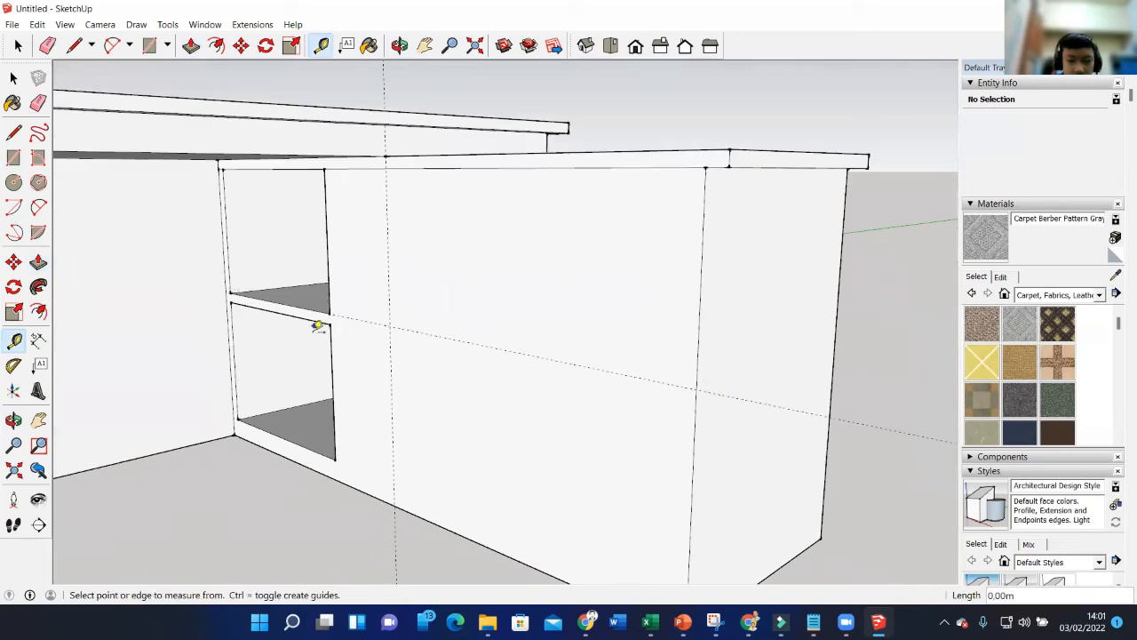
pyautogui.click(319, 316)
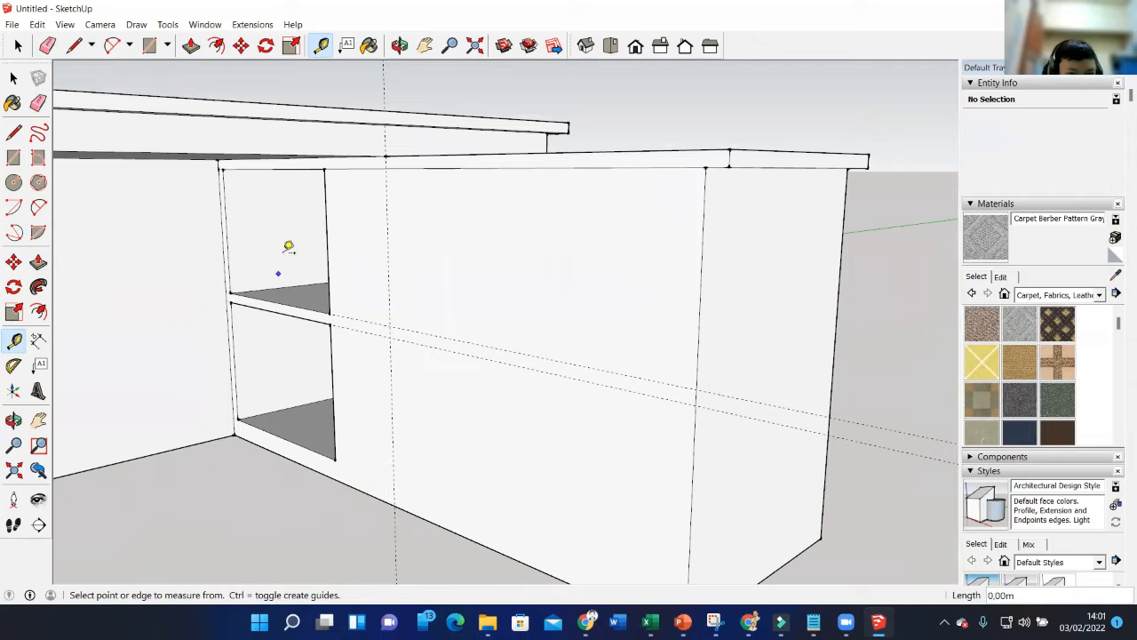
# Draw two rectangles about 0.27 × 0.18 m between the upper and lower shelf openings and the vertical guide.
pyautogui.click(13, 158)
pyautogui.click(325, 169)
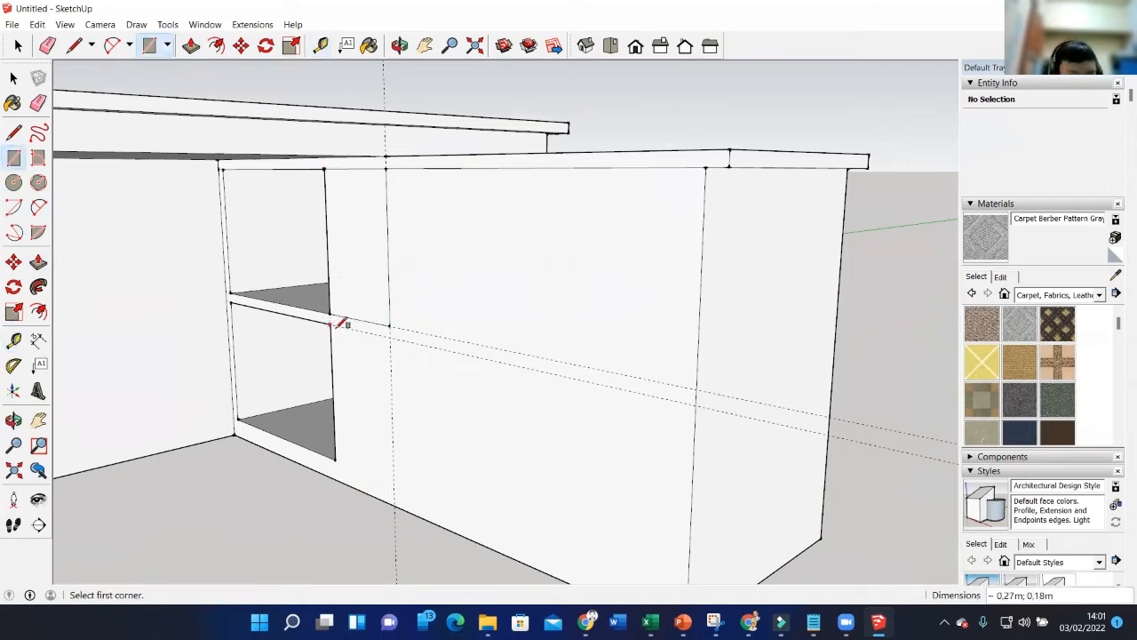
pyautogui.keyDown('shift'); pyautogui.moveTo(392, 460); pyautogui.dragTo(382, 426, button='middle'); pyautogui.keyUp('shift')
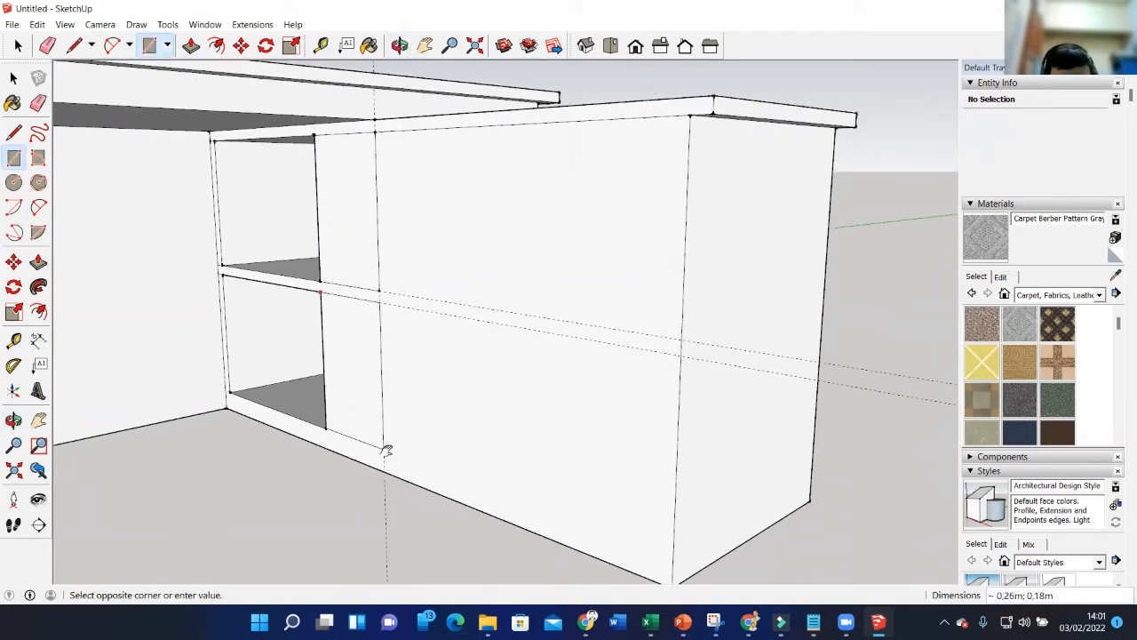
pyautogui.click(306, 434)
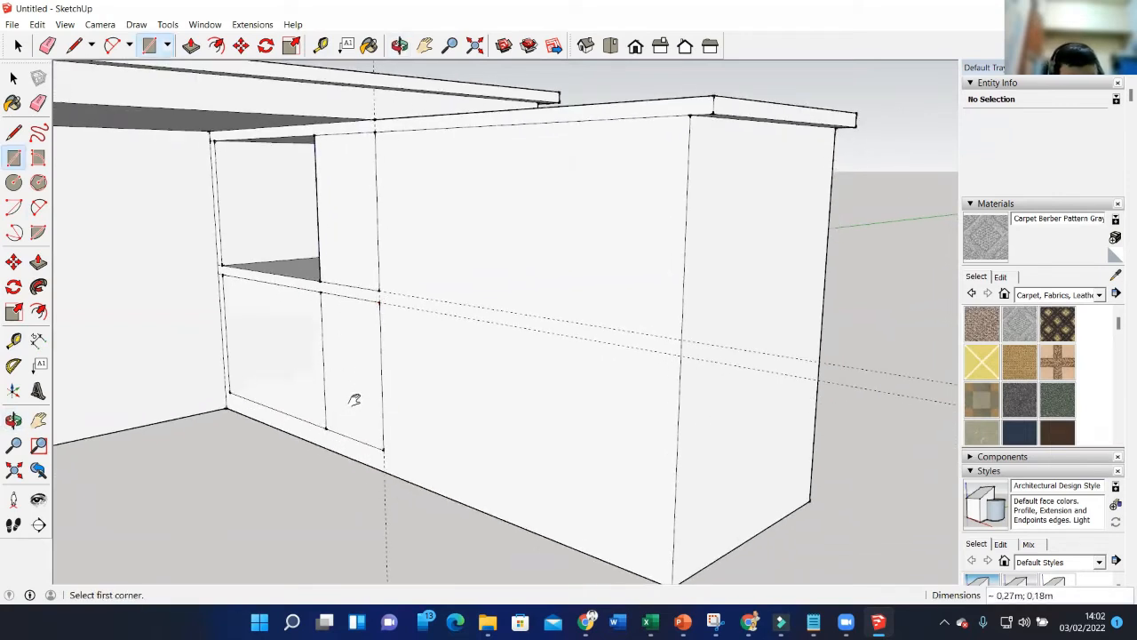
# Push/Pull the two new rectangles and the face covering the lower opening 0.38 m into the cabinet.
pyautogui.press('p')
pyautogui.moveTo(337, 261); pyautogui.dragTo(473, 276, button='middle')
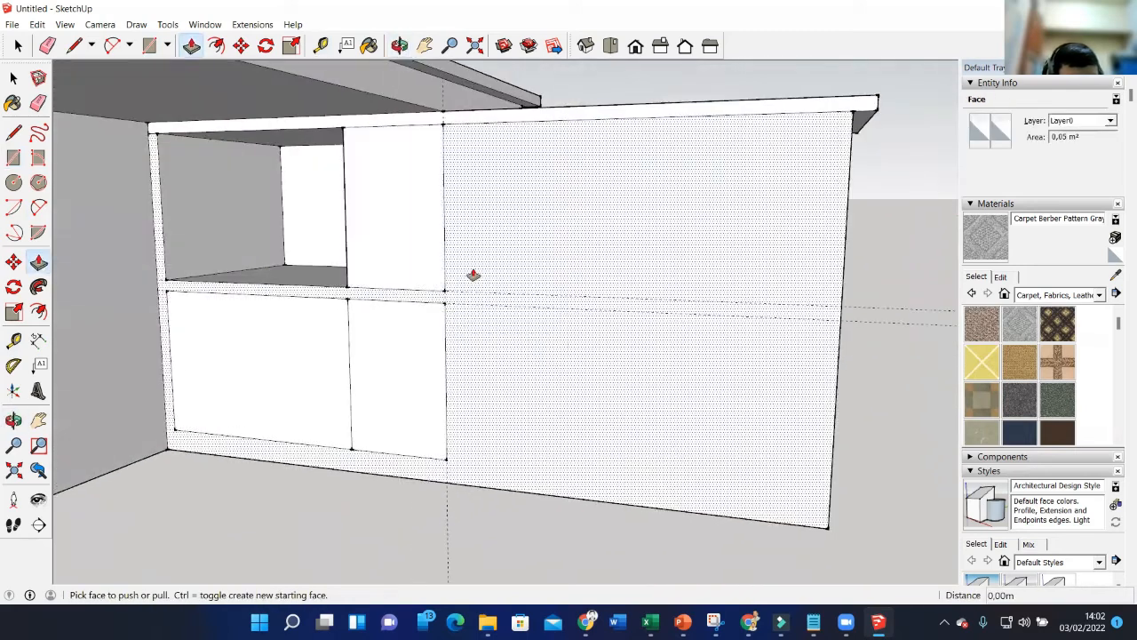
pyautogui.click(385, 251)
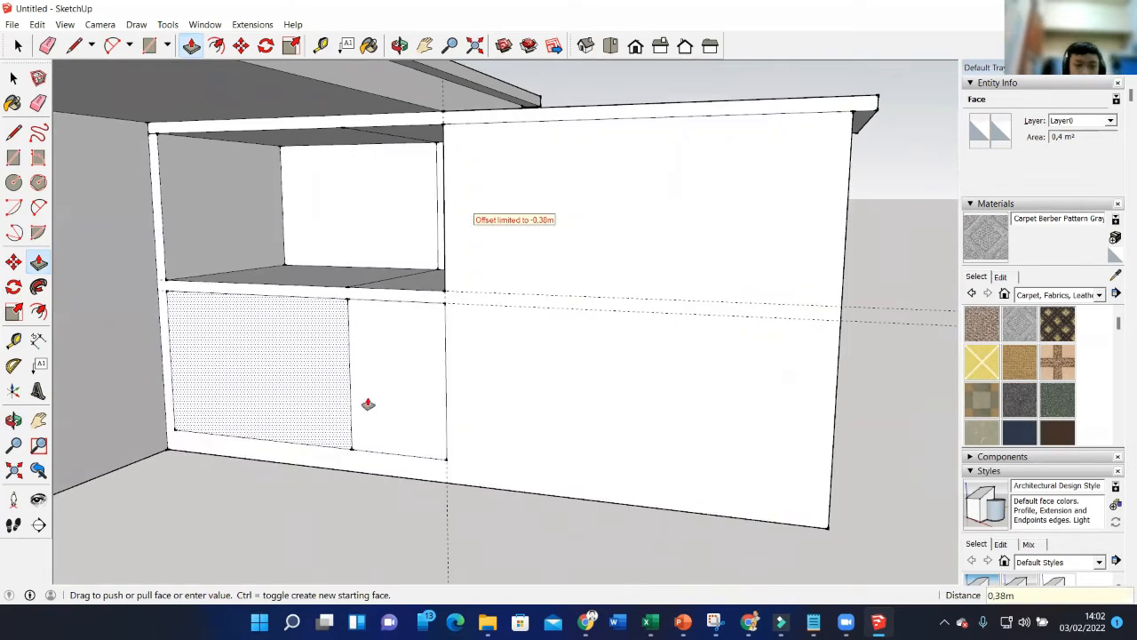
pyautogui.click(393, 395)
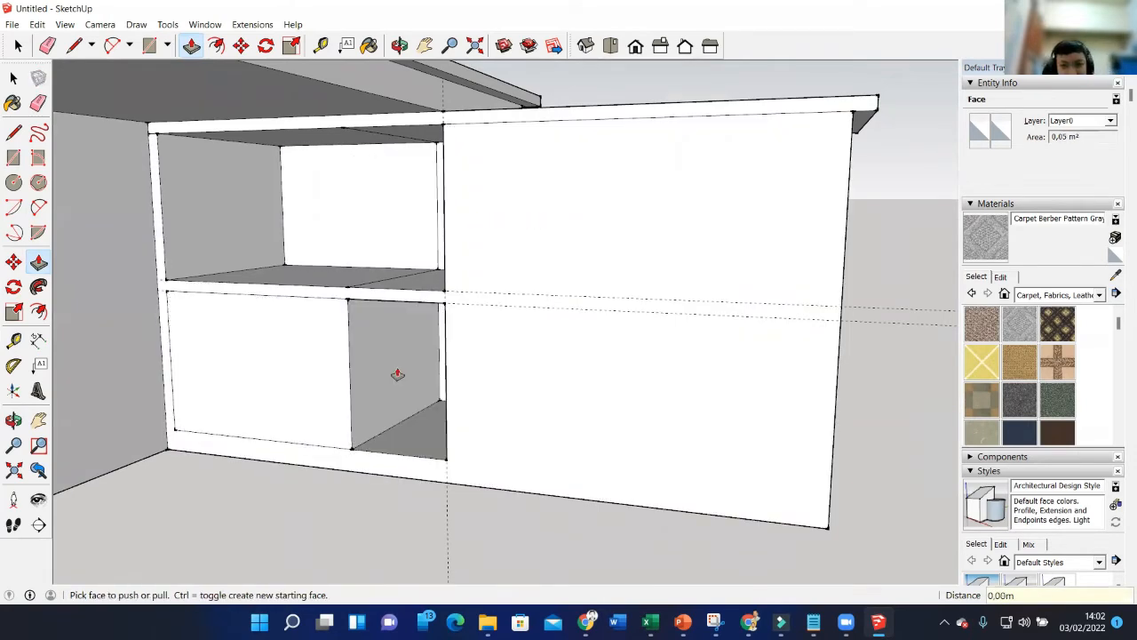
pyautogui.click(290, 382)
pyautogui.click(419, 415)
# Erase the leftover seam lines inside the upper and lower shelf compartments.
pyautogui.moveTo(418, 415); pyautogui.dragTo(454, 379, button='middle')
pyautogui.press('space')
pyautogui.press('e')
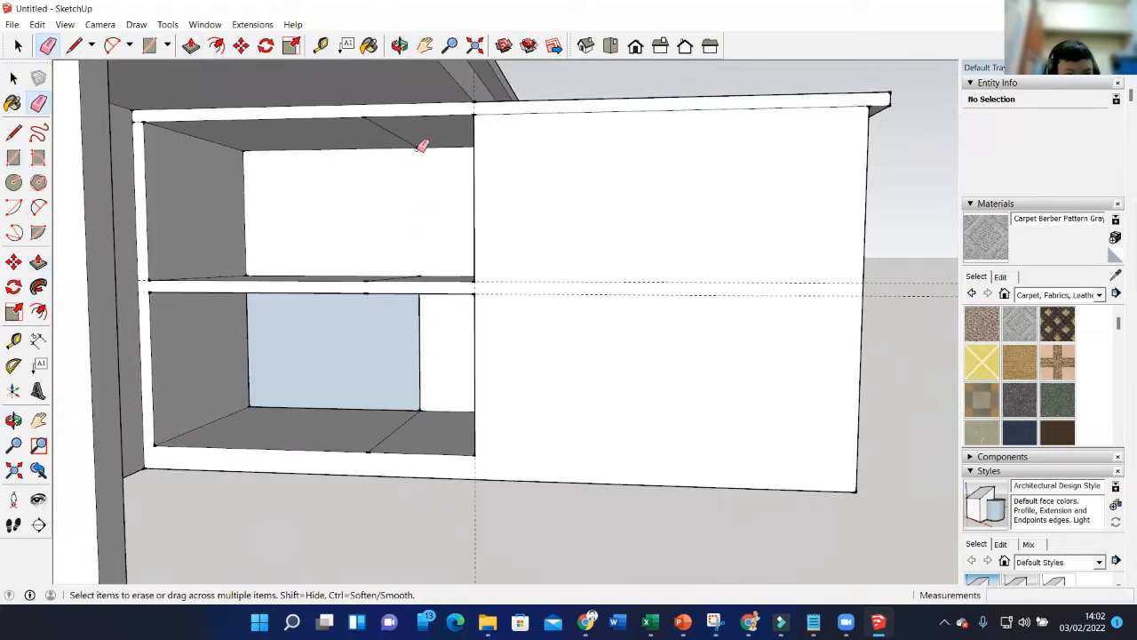
pyautogui.click(418, 338)
pyautogui.moveTo(420, 348); pyautogui.dragTo(384, 229, button='middle')
pyautogui.moveTo(388, 302)
pyautogui.mouseDown(button='middle')
pyautogui.moveTo(386, 253)
pyautogui.moveTo(346, 354)
pyautogui.moveTo(364, 409)
pyautogui.moveTo(397, 390)
pyautogui.mouseUp(button='middle')
pyautogui.click(381, 260)
# Inspect the widened shelf openings and the whole desk from several angles.
pyautogui.scroll(-4, 389, 292)
pyautogui.scroll(-3, 407, 352)
pyautogui.scroll(3, 370, 332)
pyautogui.keyDown('shift'); pyautogui.moveTo(377, 328); pyautogui.dragTo(510, 335, button='middle'); pyautogui.keyUp('shift')
pyautogui.scroll(-3, 499, 337)
pyautogui.scroll(-3, 574, 302)
pyautogui.moveTo(573, 304); pyautogui.dragTo(512, 360, button='middle')
pyautogui.moveTo(504, 316)
pyautogui.mouseDown(button='middle')
pyautogui.moveTo(385, 332)
pyautogui.moveTo(282, 294)
pyautogui.moveTo(459, 329)
pyautogui.moveTo(328, 253)
pyautogui.moveTo(578, 356)
pyautogui.moveTo(596, 310)
pyautogui.moveTo(513, 307)
pyautogui.moveTo(428, 231)
pyautogui.mouseUp(button='middle')
pyautogui.scroll(3, 596, 311)
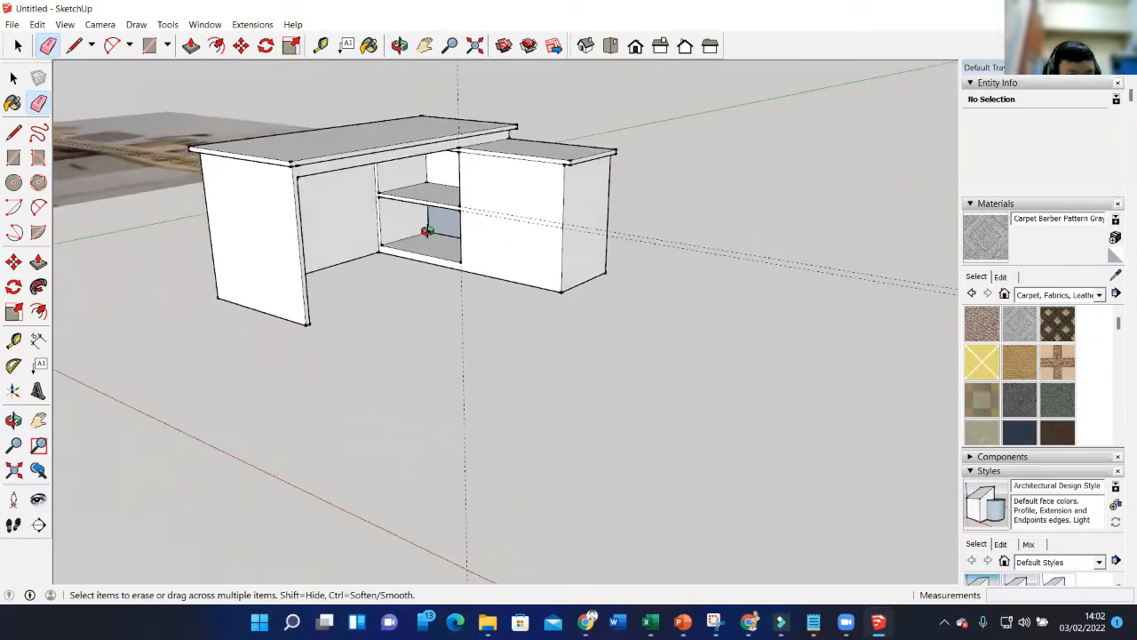
pyautogui.scroll(2, 498, 255)
pyautogui.keyDown('shift'); pyautogui.moveTo(501, 258); pyautogui.dragTo(458, 291, button='middle'); pyautogui.keyUp('shift')
pyautogui.scroll(2, 446, 284)
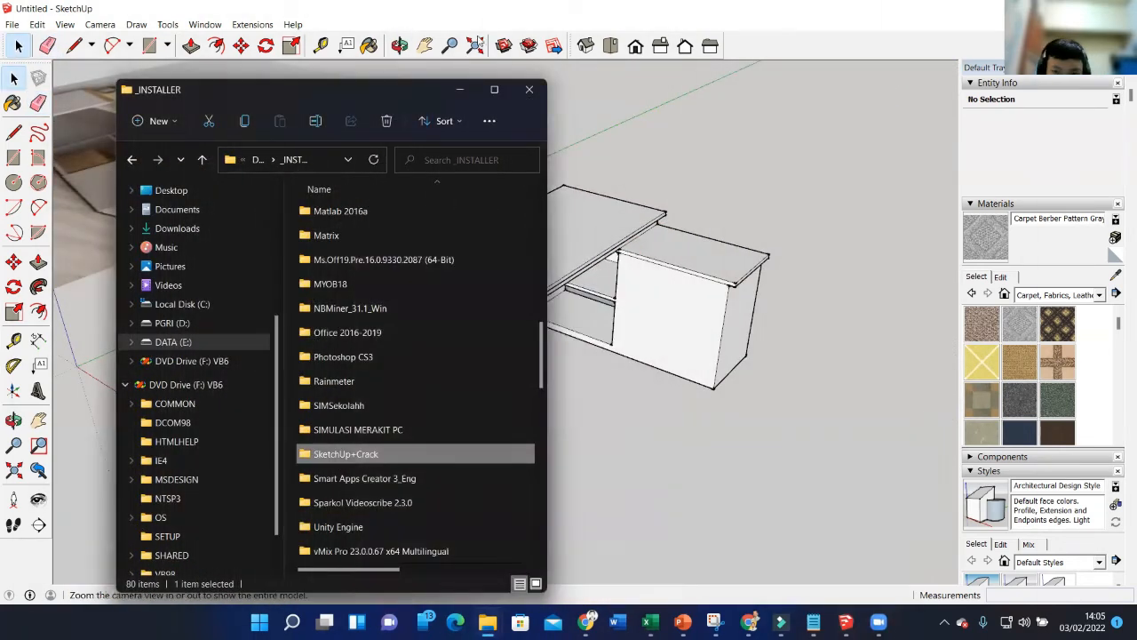
# Minimize the file browser window and compare the desk's surfaces with the reference photo.
pyautogui.click(453, 91)
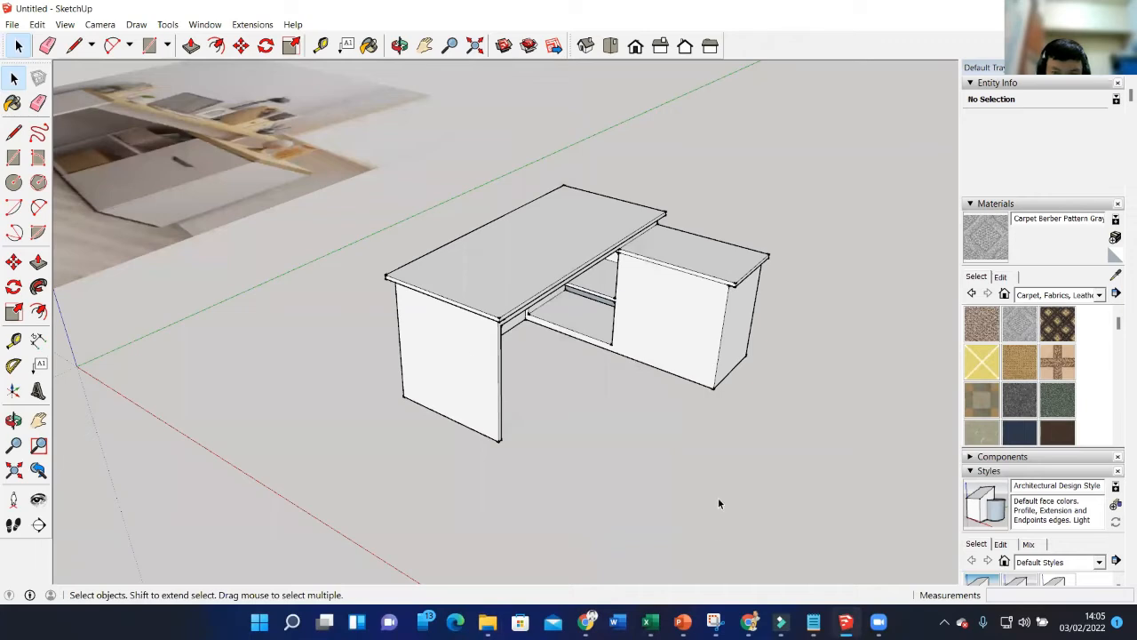
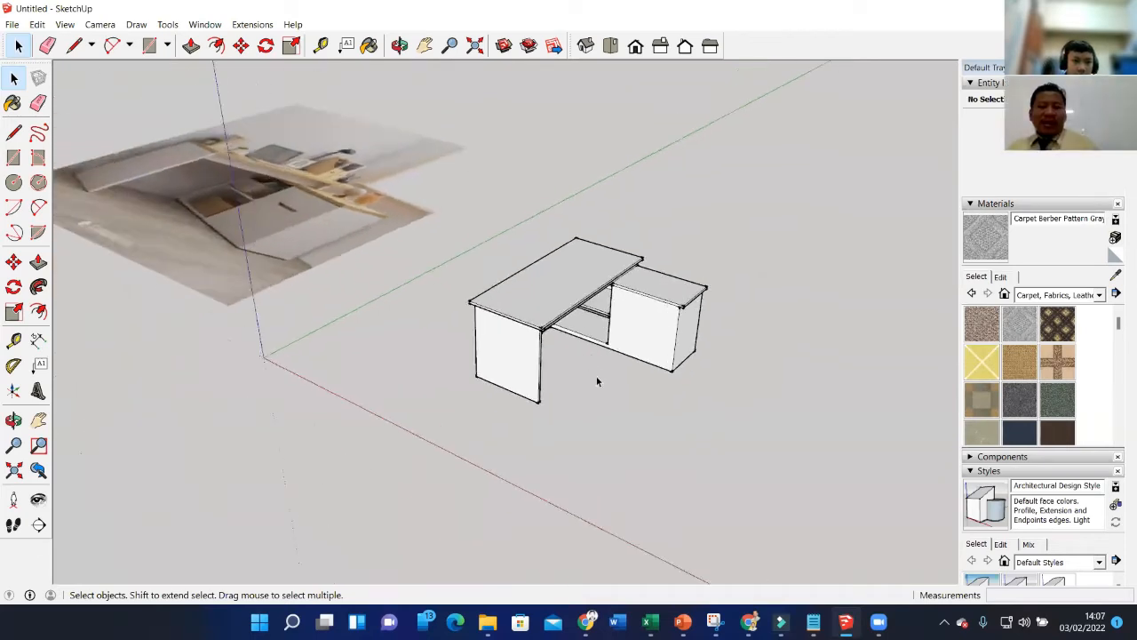
pyautogui.scroll(3, 597, 380)
pyautogui.moveTo(613, 382); pyautogui.dragTo(618, 331, button='middle')
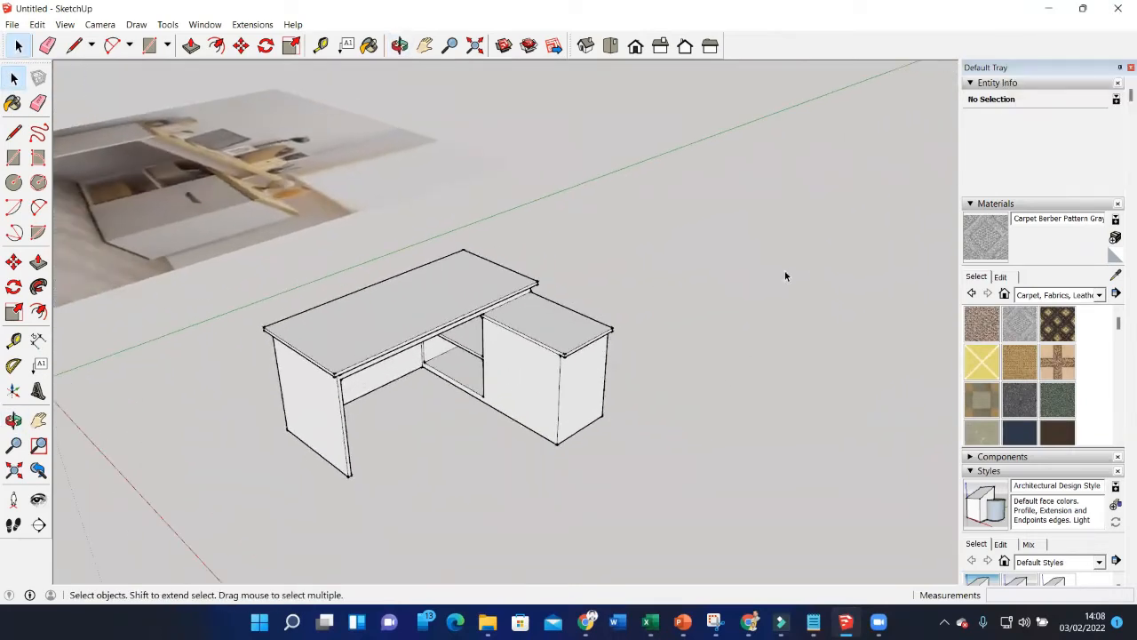
pyautogui.scroll(8, 231, 165)
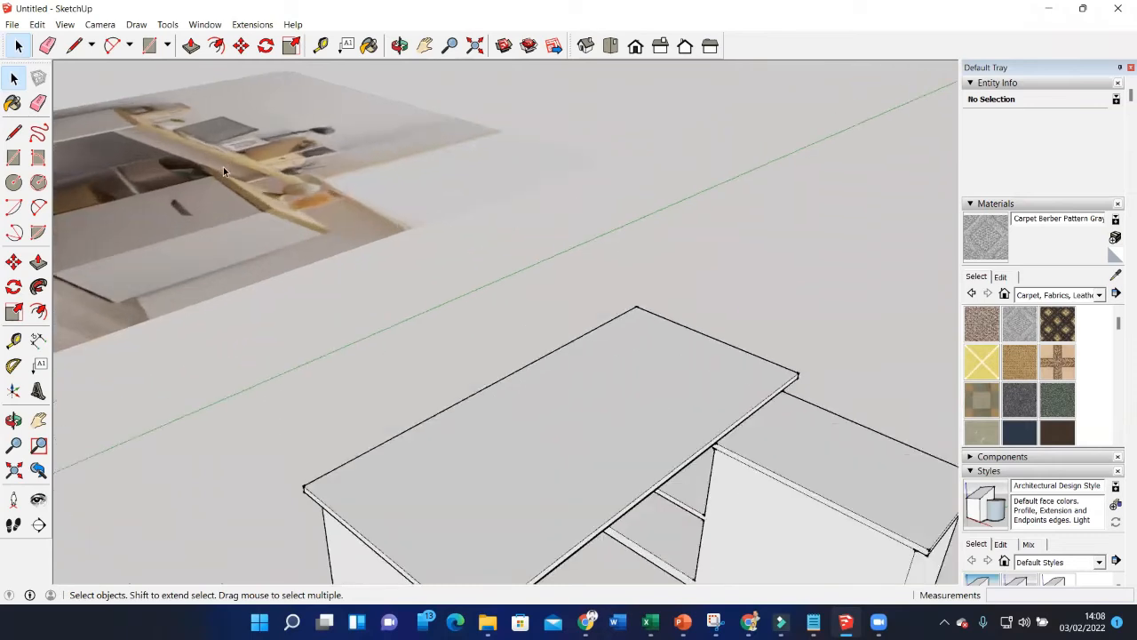
pyautogui.scroll(-6, 272, 185)
pyautogui.scroll(-2, 477, 294)
pyautogui.scroll(2, 488, 361)
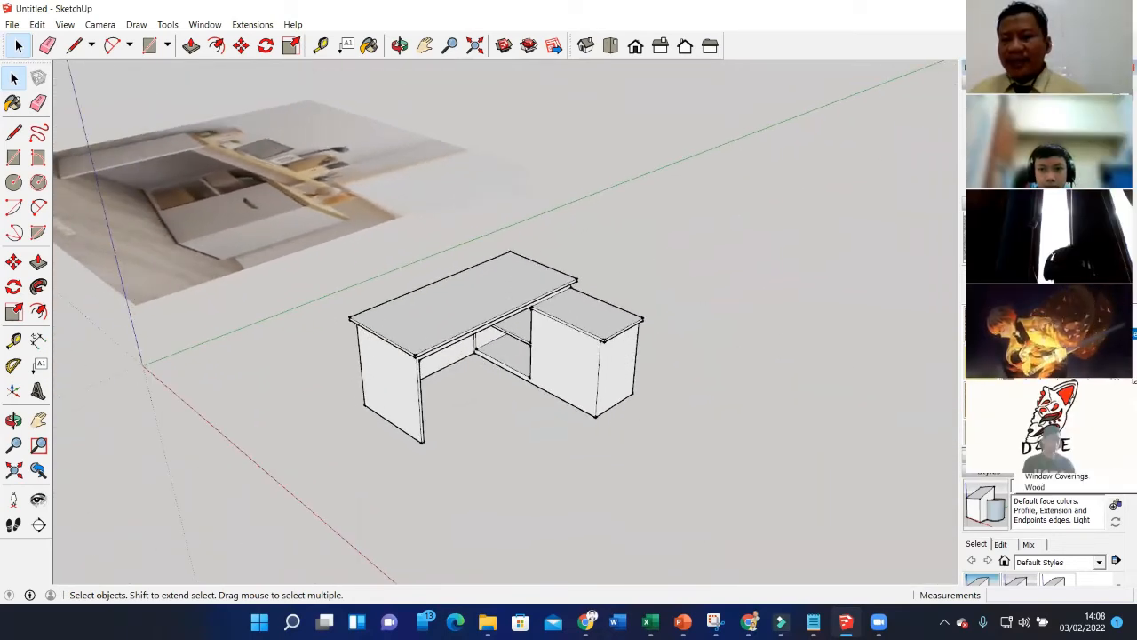
# Switch the material library to the Wood collection.
pyautogui.click(1057, 476)
pyautogui.click(1055, 297)
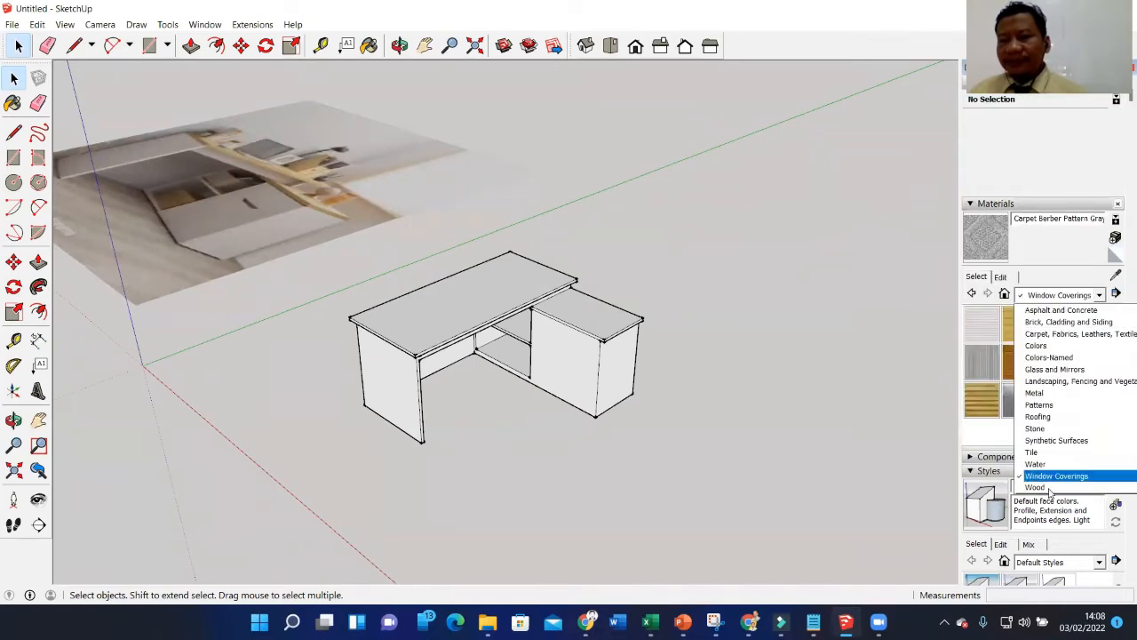
pyautogui.click(1053, 488)
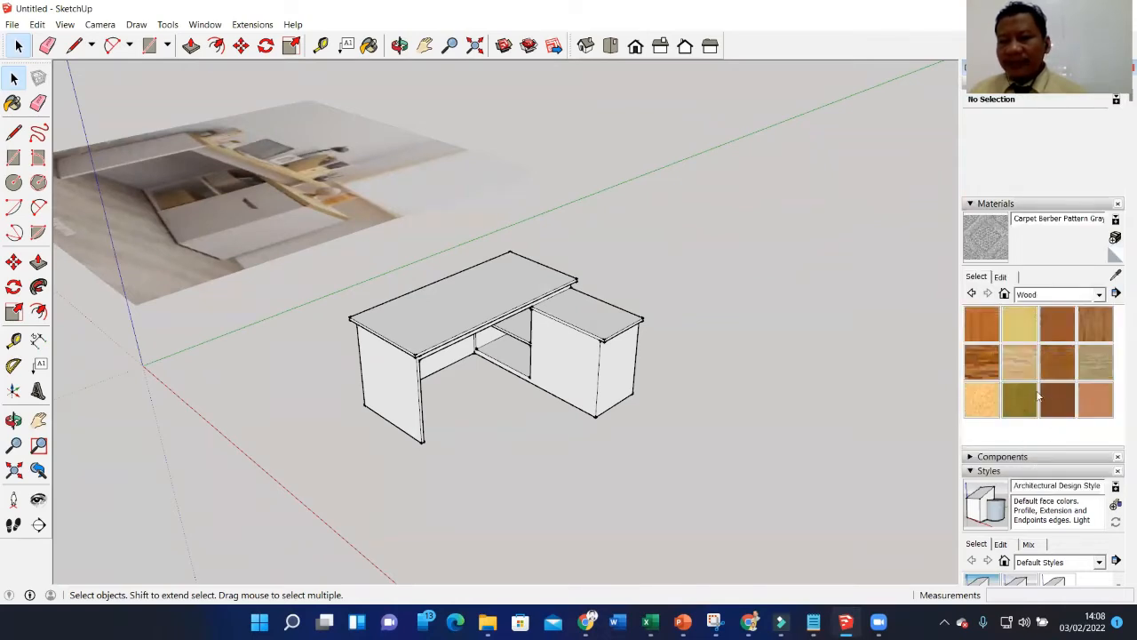
# Try the Wood Floor and Wood Bamboo materials on the desktop surface.
pyautogui.click(1063, 366)
pyautogui.click(1103, 330)
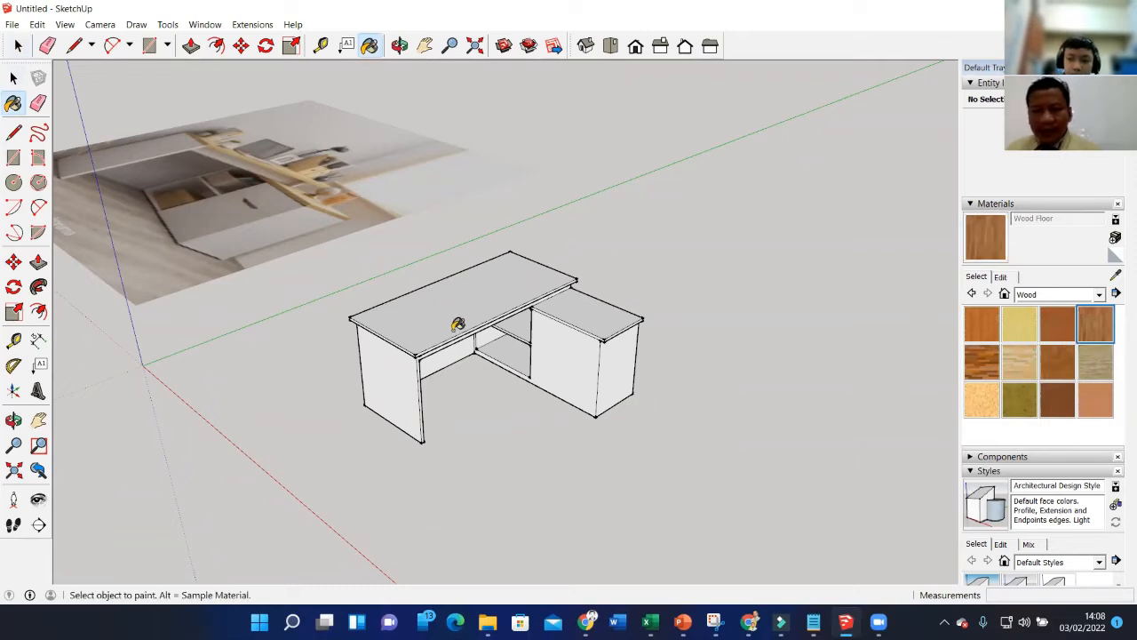
pyautogui.click(423, 338)
pyautogui.scroll(2, 424, 338)
pyautogui.scroll(3, 424, 338)
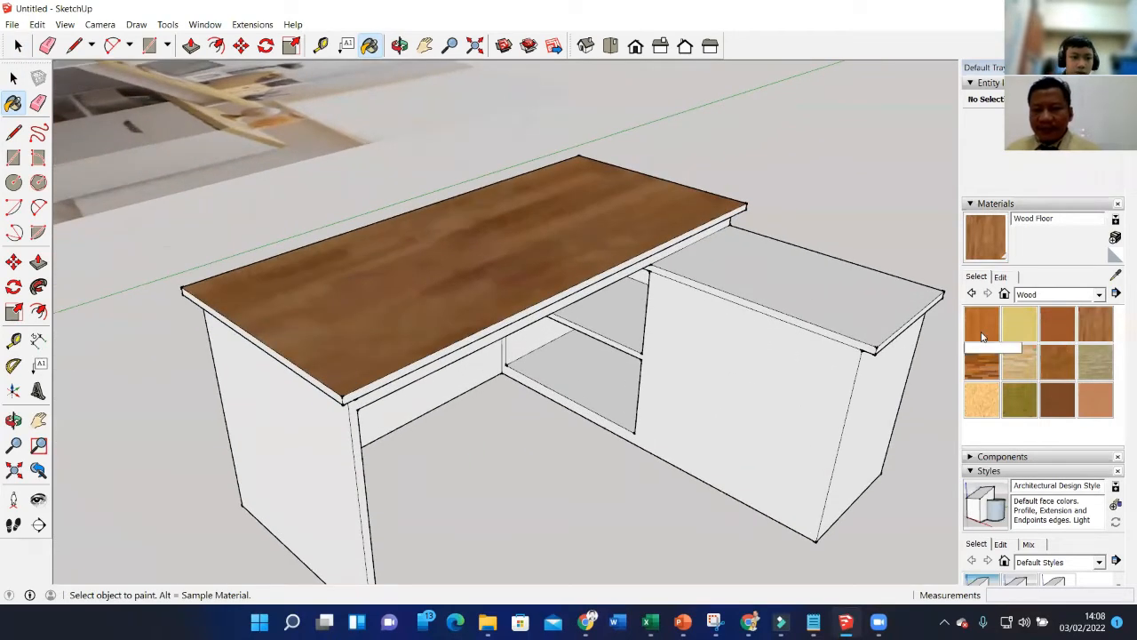
pyautogui.click(522, 280)
pyautogui.scroll(4, 524, 281)
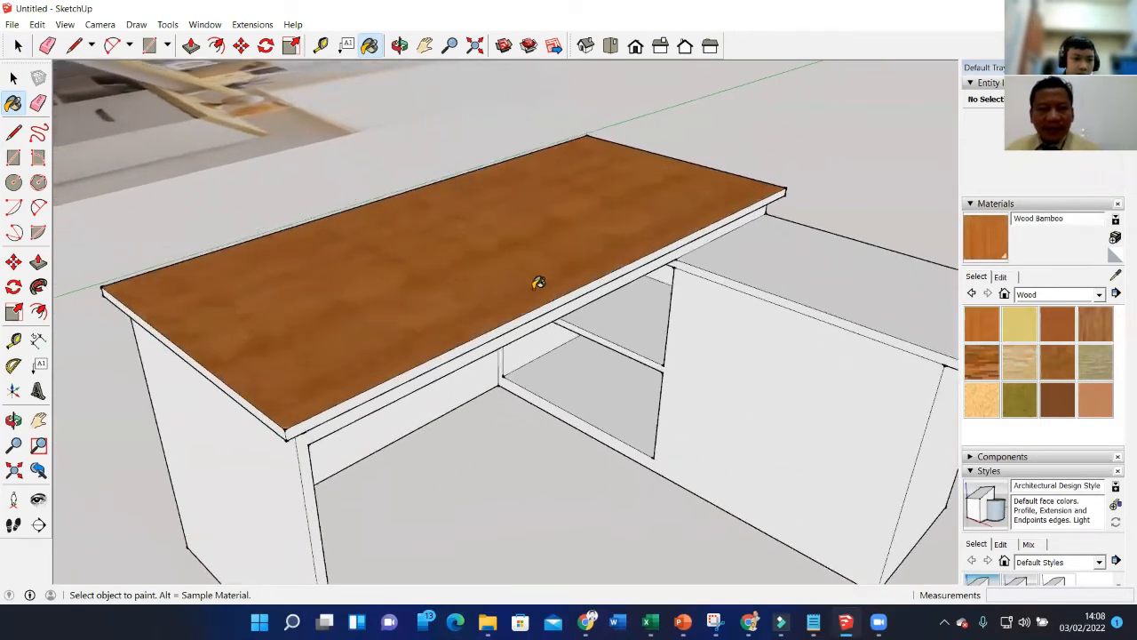
# Try the Wood Floor Dark and Wood Floor Light materials on the desktop surface.
pyautogui.moveTo(483, 298); pyautogui.dragTo(643, 305, button='middle')
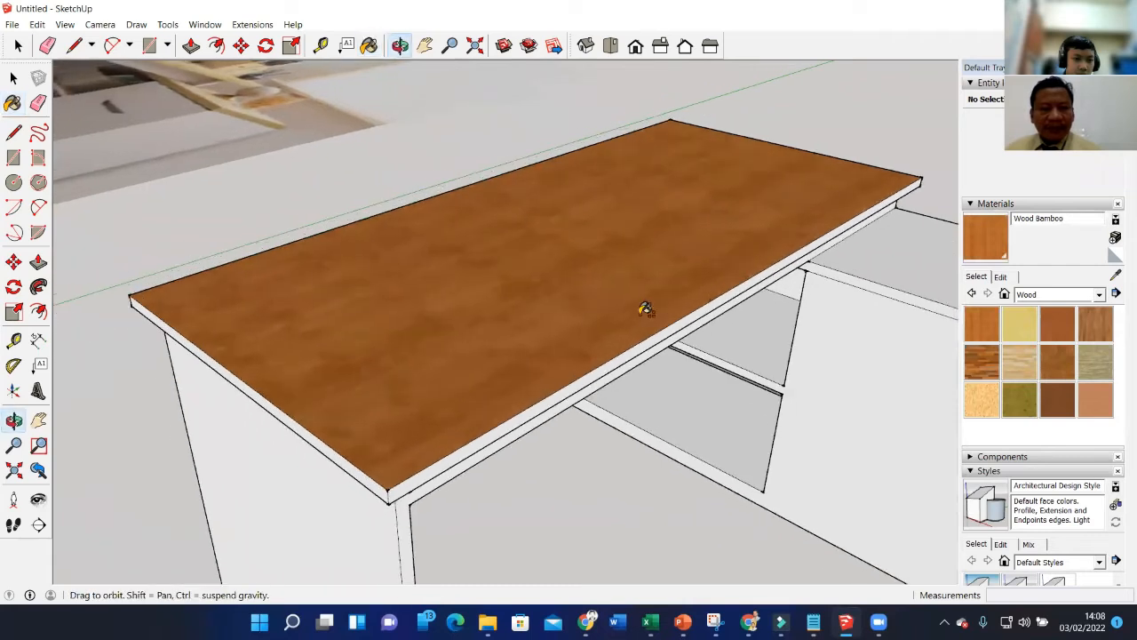
pyautogui.click(982, 362)
pyautogui.click(588, 280)
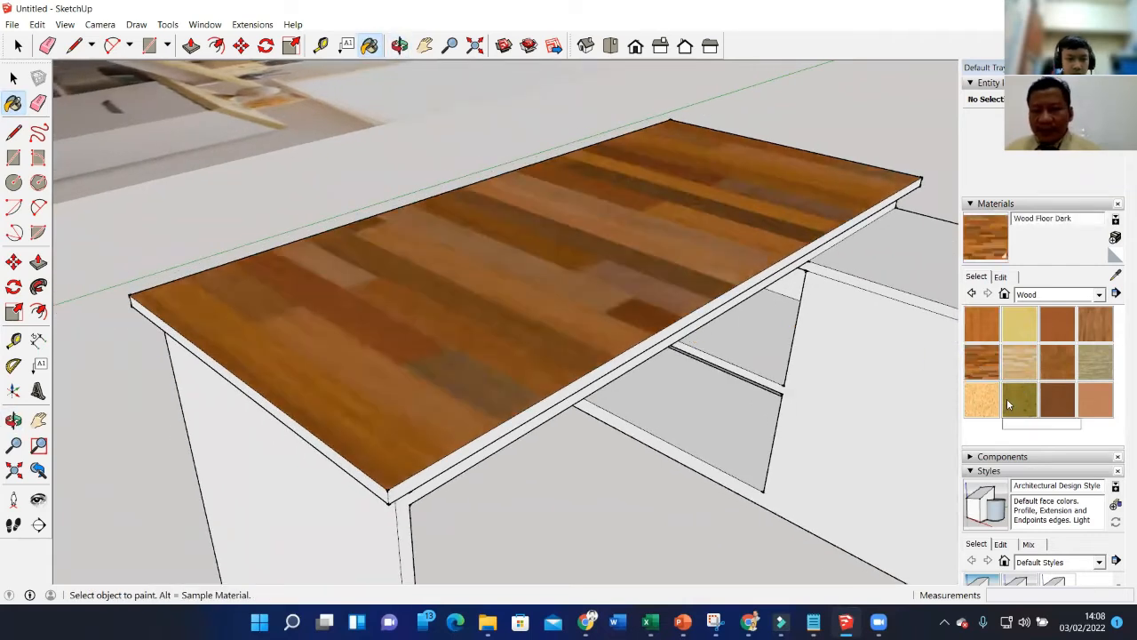
pyautogui.click(1020, 361)
pyautogui.click(578, 310)
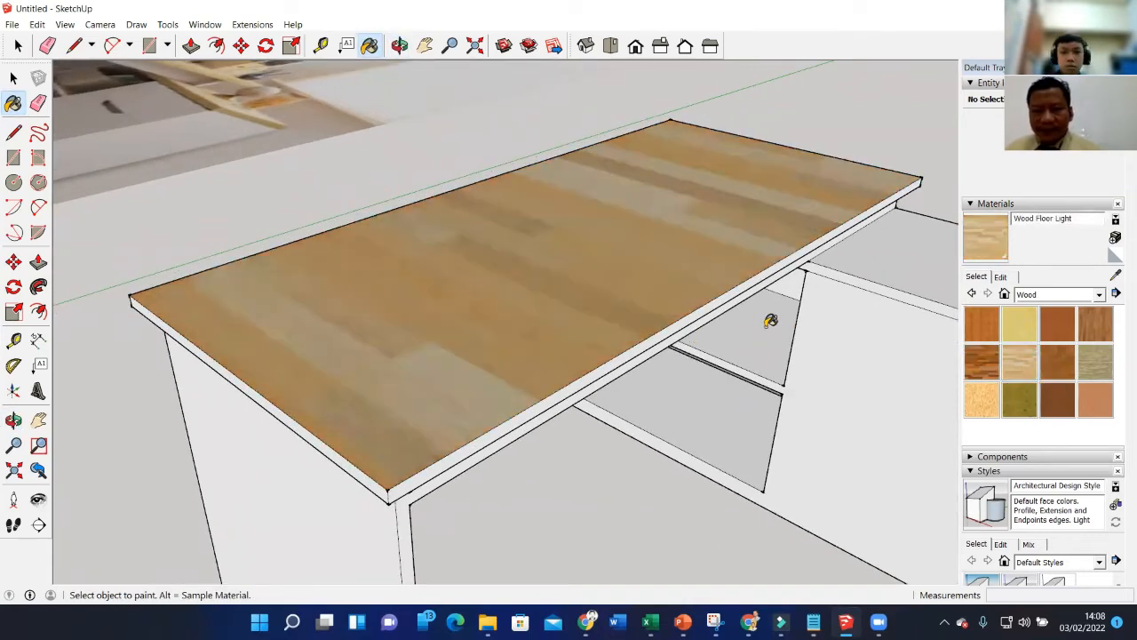
# Paint the desktop surface with the Wood Veneer 01 material.
pyautogui.click(1057, 404)
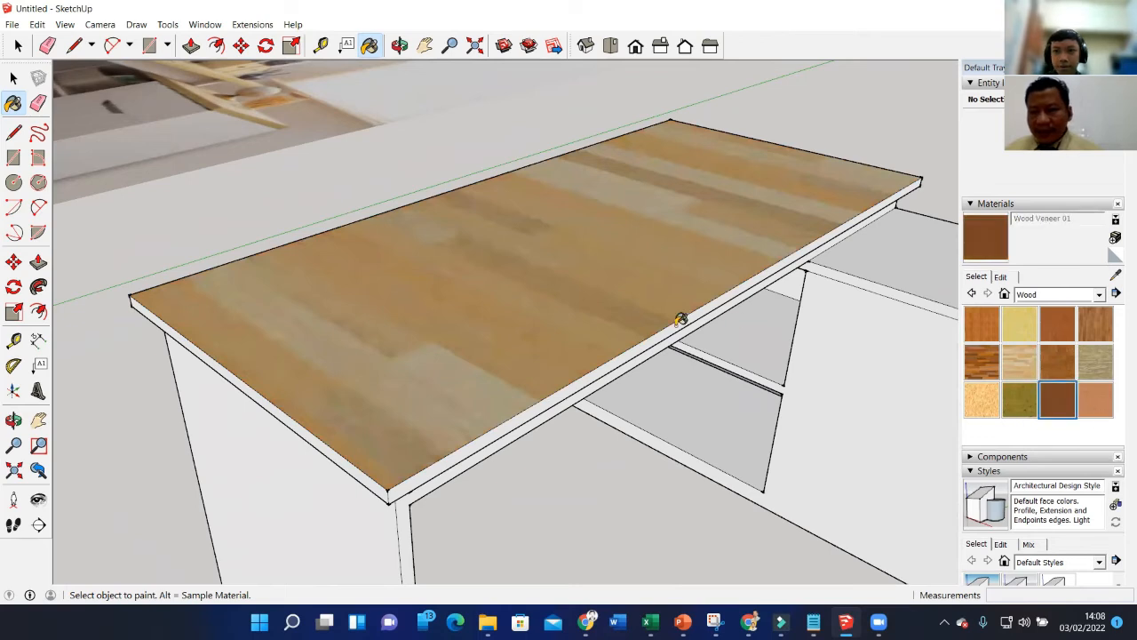
pyautogui.click(670, 312)
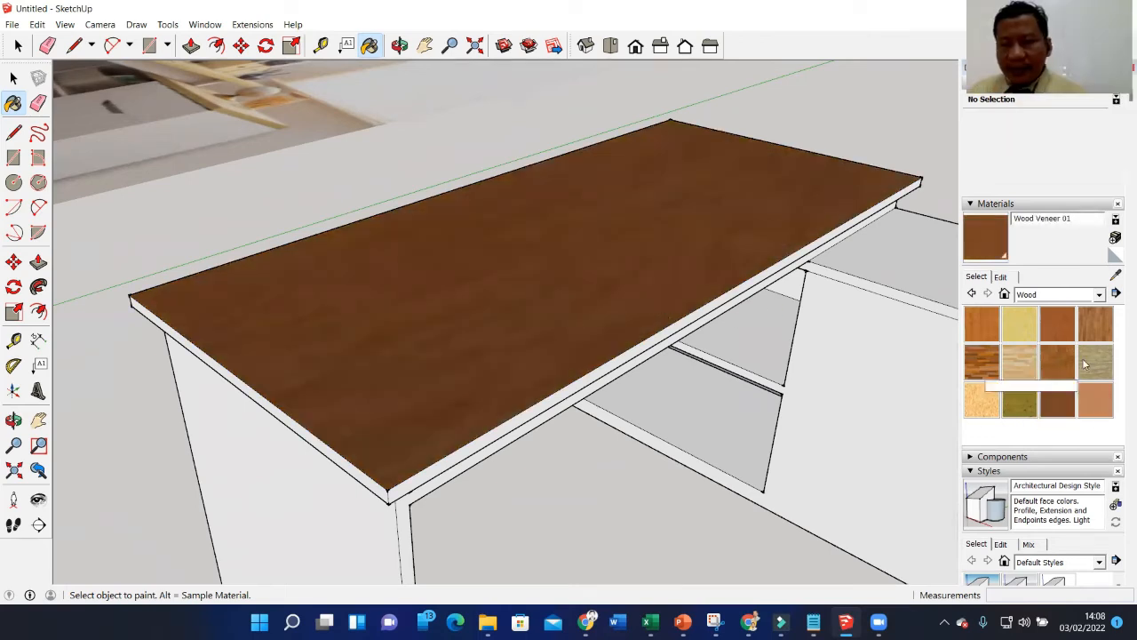
# Try the Wood Floor Dark material on the main desktop surface again.
pyautogui.click(1019, 361)
pyautogui.click(978, 364)
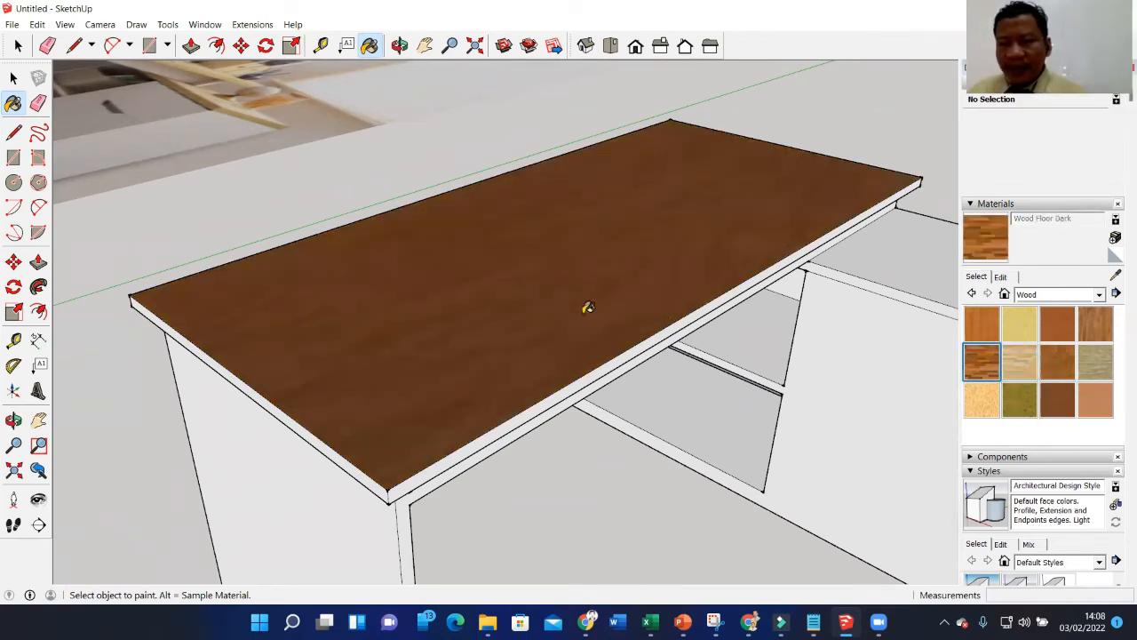
pyautogui.click(612, 302)
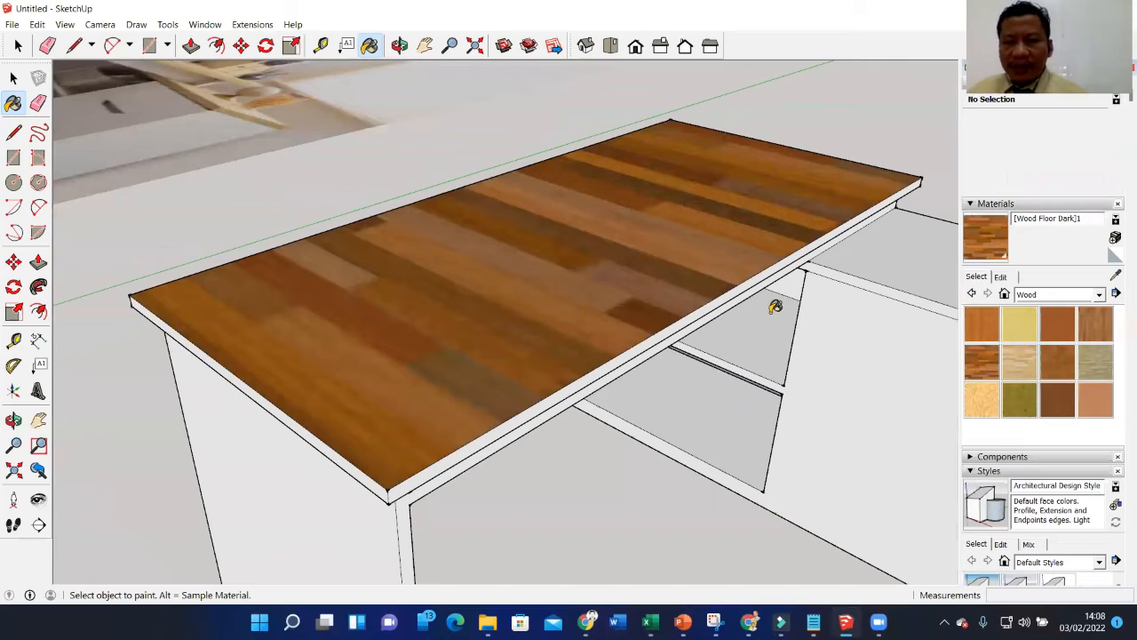
pyautogui.scroll(-3, 774, 307)
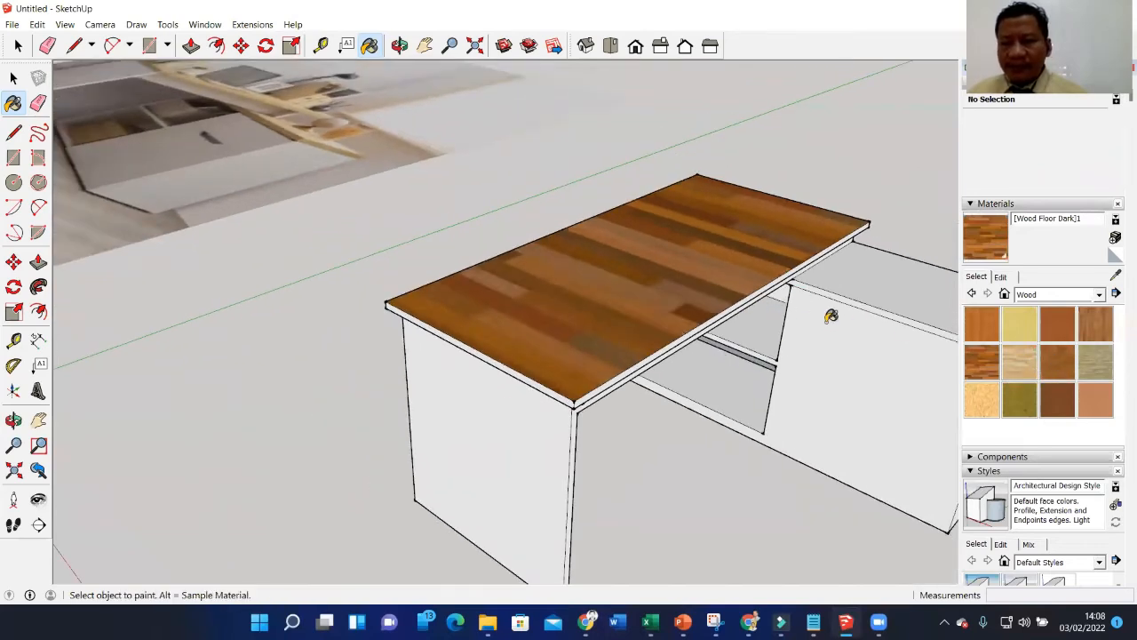
# Paint the lower cabinet top and the edges of both tops with the Wood Floor Dark material.
pyautogui.scroll(3, 831, 317)
pyautogui.click(866, 262)
pyautogui.moveTo(630, 356); pyautogui.dragTo(448, 327, button='middle')
pyautogui.click(448, 330)
pyautogui.click(477, 326)
pyautogui.moveTo(525, 332)
pyautogui.mouseDown(button='middle')
pyautogui.moveTo(693, 310)
pyautogui.moveTo(589, 337)
pyautogui.moveTo(642, 356)
pyautogui.mouseUp(button='middle')
pyautogui.click(698, 369)
pyautogui.click(844, 392)
pyautogui.moveTo(838, 394)
pyautogui.mouseDown(button='middle')
pyautogui.moveTo(739, 330)
pyautogui.moveTo(539, 346)
pyautogui.moveTo(500, 271)
pyautogui.moveTo(508, 305)
pyautogui.moveTo(719, 279)
pyautogui.moveTo(390, 338)
pyautogui.moveTo(472, 338)
pyautogui.moveTo(640, 287)
pyautogui.moveTo(532, 275)
pyautogui.moveTo(524, 361)
pyautogui.moveTo(525, 332)
pyautogui.moveTo(555, 320)
pyautogui.moveTo(589, 342)
pyautogui.moveTo(623, 322)
pyautogui.mouseUp(button='middle')
pyautogui.click(514, 308)
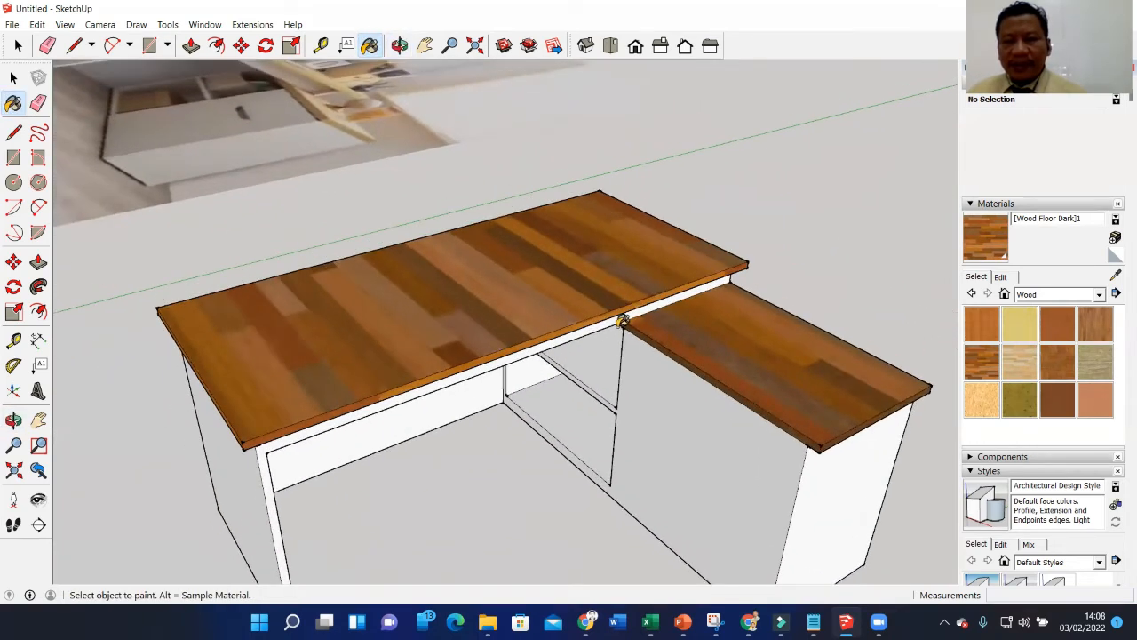
# Try the Wood Floor material on the main desktop surface.
pyautogui.click(1056, 362)
pyautogui.click(1095, 323)
pyautogui.click(535, 281)
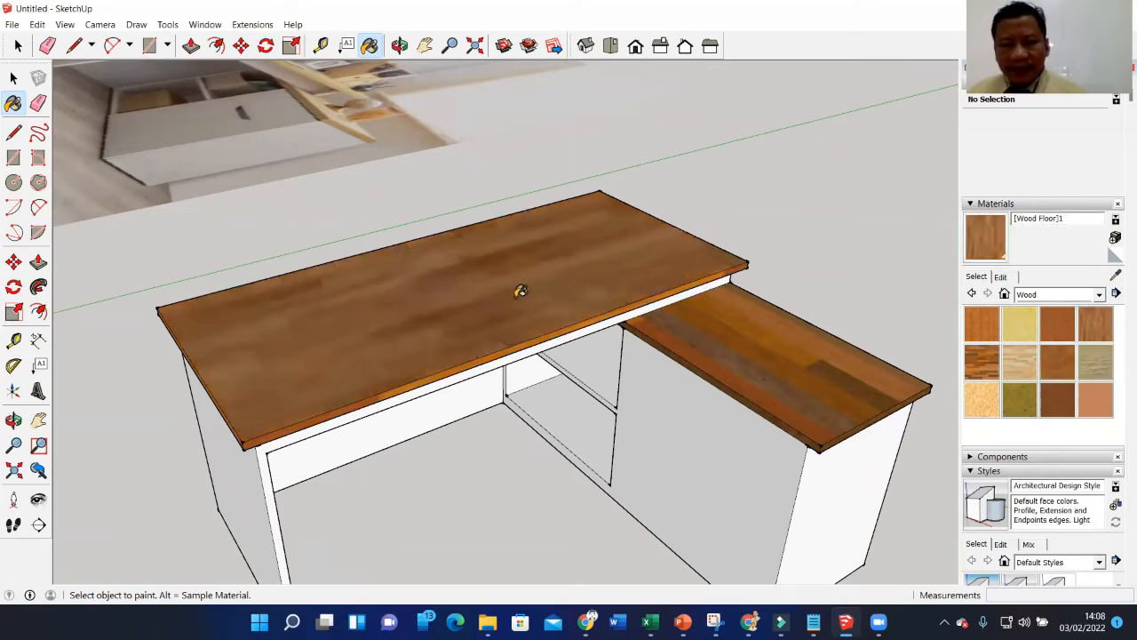
pyautogui.scroll(2, 509, 338)
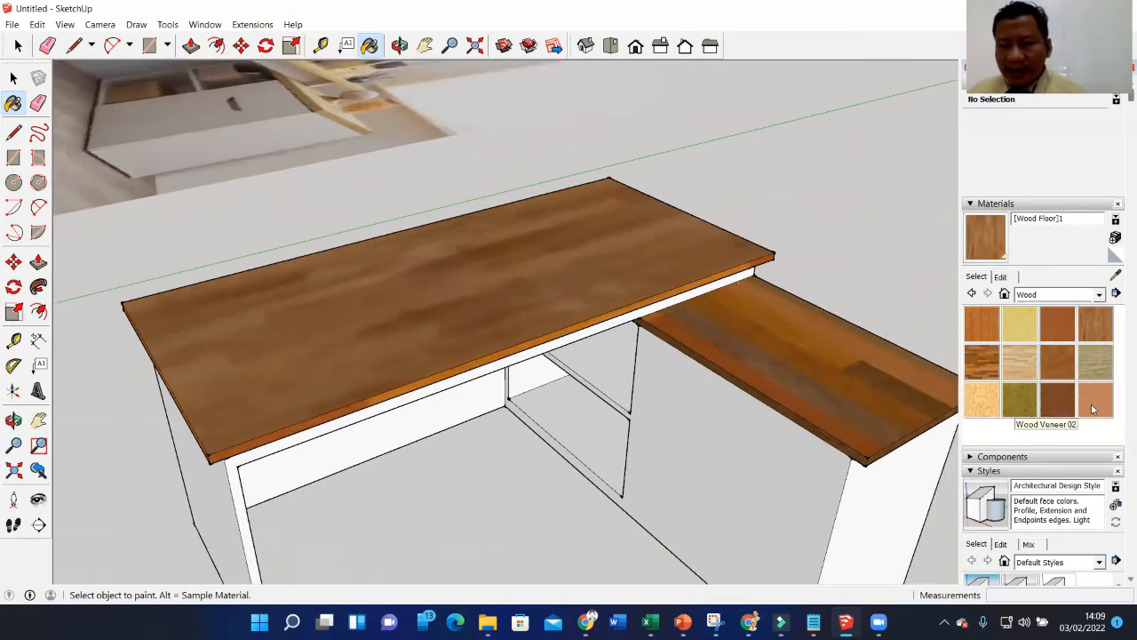
# Paint the main desktop and the lower cabinet top surfaces with the Wood Veneer 02 material.
pyautogui.click(1095, 399)
pyautogui.click(550, 330)
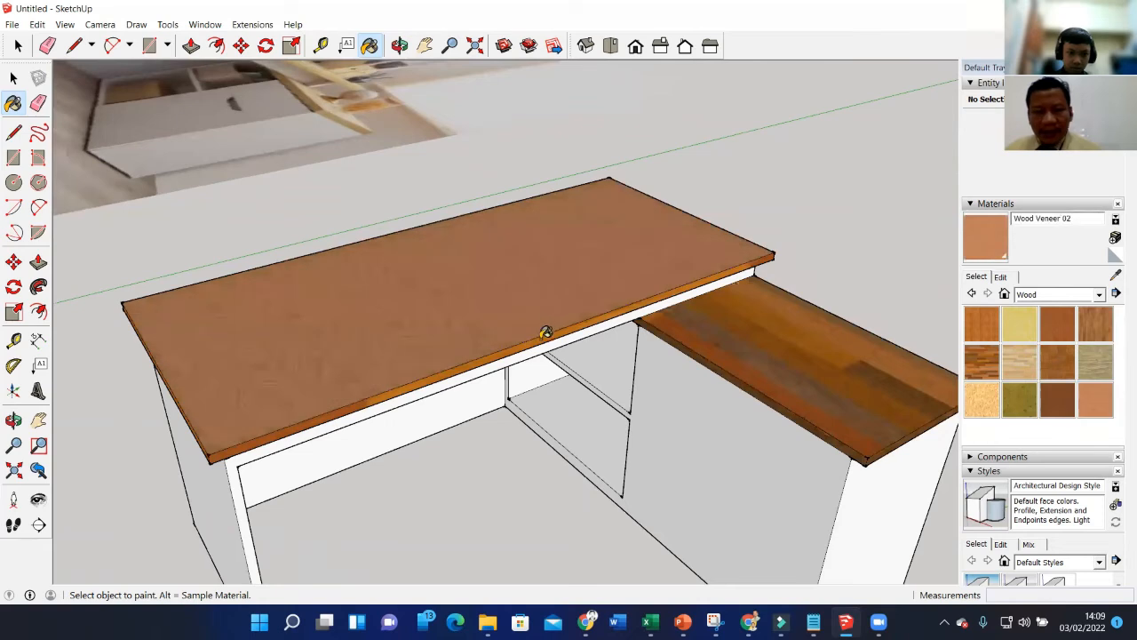
pyautogui.click(769, 346)
# Paint the edges of the desktop and the lower cabinet top with Wood Veneer 02.
pyautogui.scroll(5, 581, 373)
pyautogui.scroll(-4, 471, 399)
pyautogui.moveTo(471, 399)
pyautogui.mouseDown(button='middle')
pyautogui.moveTo(622, 337)
pyautogui.moveTo(450, 323)
pyautogui.mouseUp(button='middle')
pyautogui.scroll(4, 475, 307)
pyautogui.click(474, 308)
pyautogui.scroll(-4, 502, 307)
pyautogui.scroll(4, 427, 324)
pyautogui.click(408, 327)
pyautogui.click(445, 322)
pyautogui.moveTo(535, 309)
pyautogui.mouseDown(button='middle')
pyautogui.moveTo(292, 330)
pyautogui.moveTo(500, 164)
pyautogui.moveTo(418, 261)
pyautogui.mouseUp(button='middle')
pyautogui.scroll(3, 455, 231)
pyautogui.moveTo(503, 203); pyautogui.dragTo(394, 223, button='middle')
pyautogui.click(398, 228)
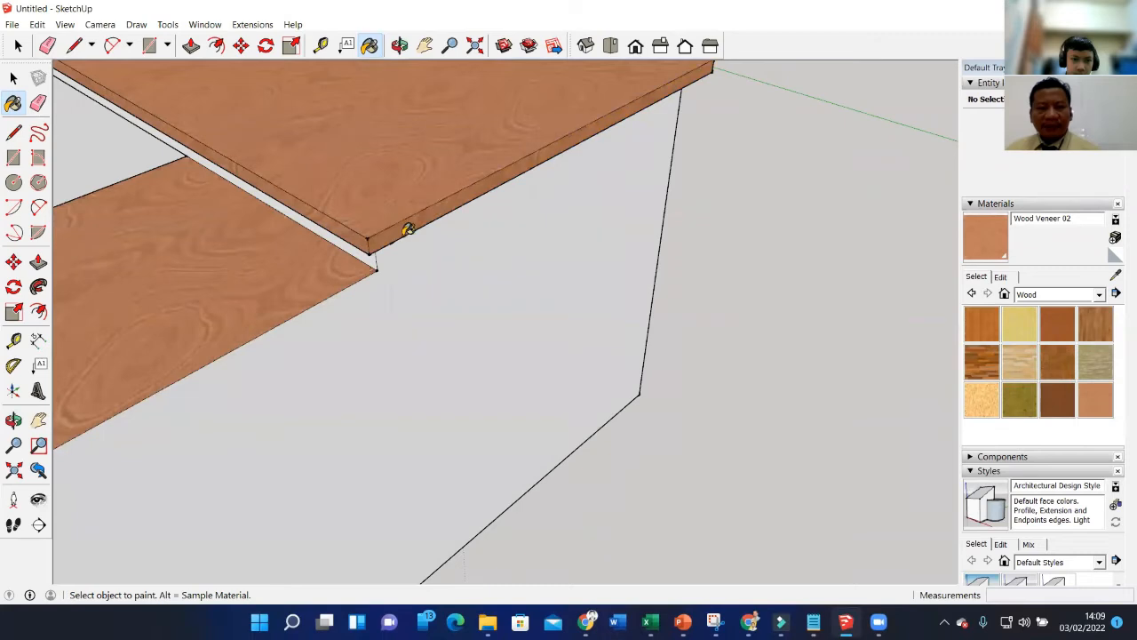
# Examine the desk in the reference photo and compare it with the front of the model.
pyautogui.scroll(-5, 407, 229)
pyautogui.moveTo(533, 231); pyautogui.dragTo(765, 257, button='middle')
pyautogui.scroll(5, 437, 261)
pyautogui.scroll(-5, 437, 261)
pyautogui.scroll(-5, 500, 323)
pyautogui.moveTo(100, 303); pyautogui.dragTo(197, 304, button='middle')
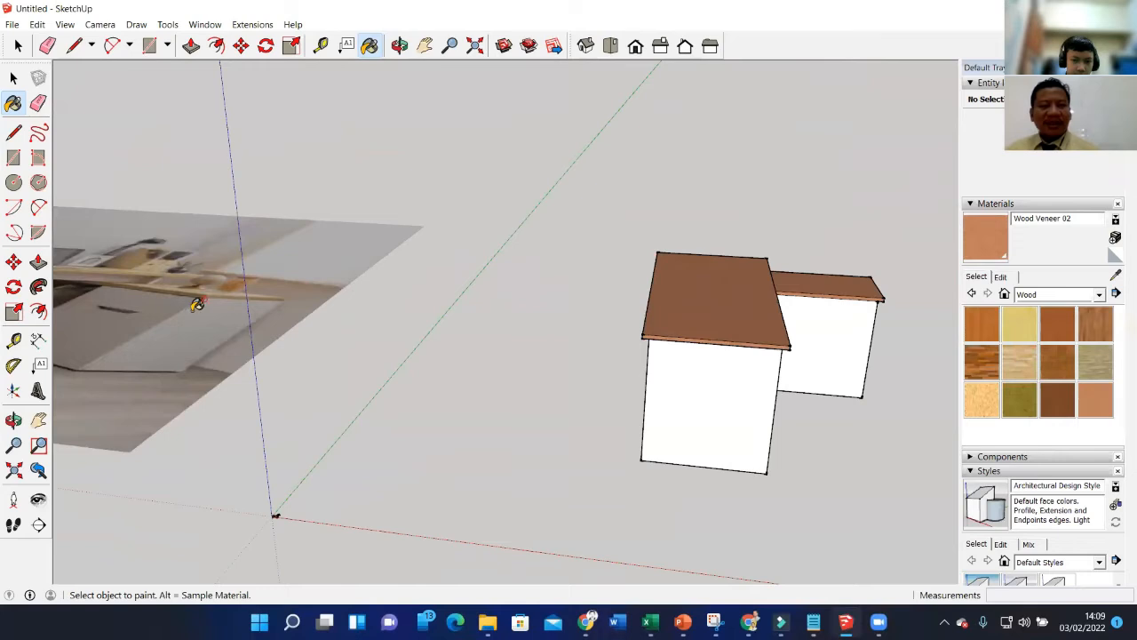
pyautogui.moveTo(483, 267)
pyautogui.mouseDown(button='middle')
pyautogui.moveTo(342, 335)
pyautogui.moveTo(337, 317)
pyautogui.mouseUp(button='middle')
pyautogui.moveTo(258, 177); pyautogui.dragTo(222, 192, button='middle')
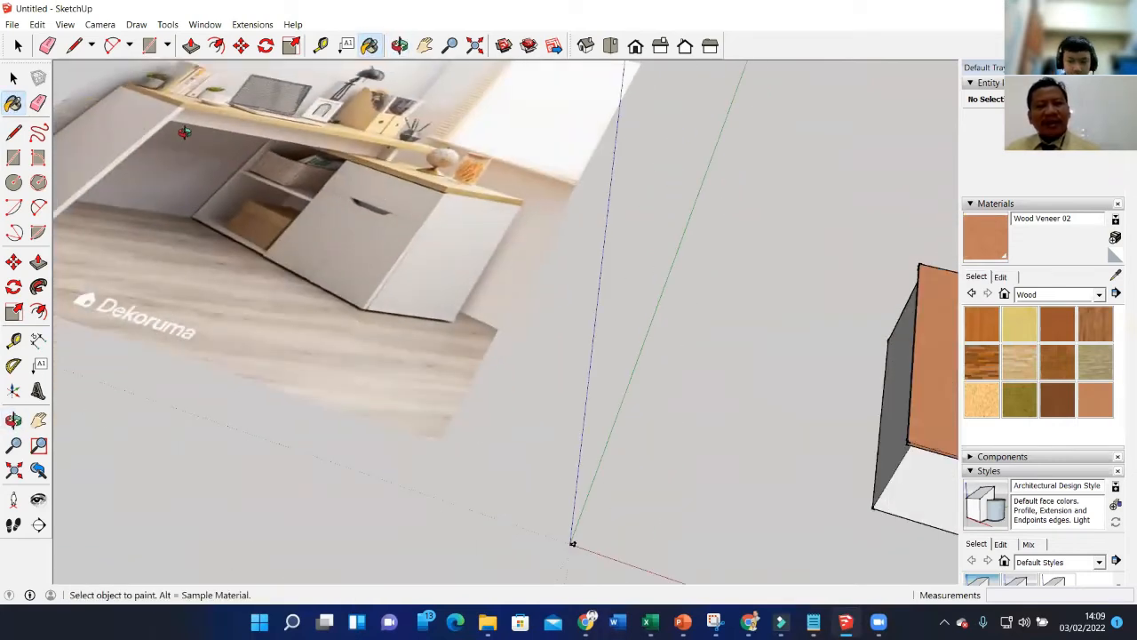
pyautogui.moveTo(351, 195); pyautogui.dragTo(400, 201, button='middle')
pyautogui.scroll(4, 399, 227)
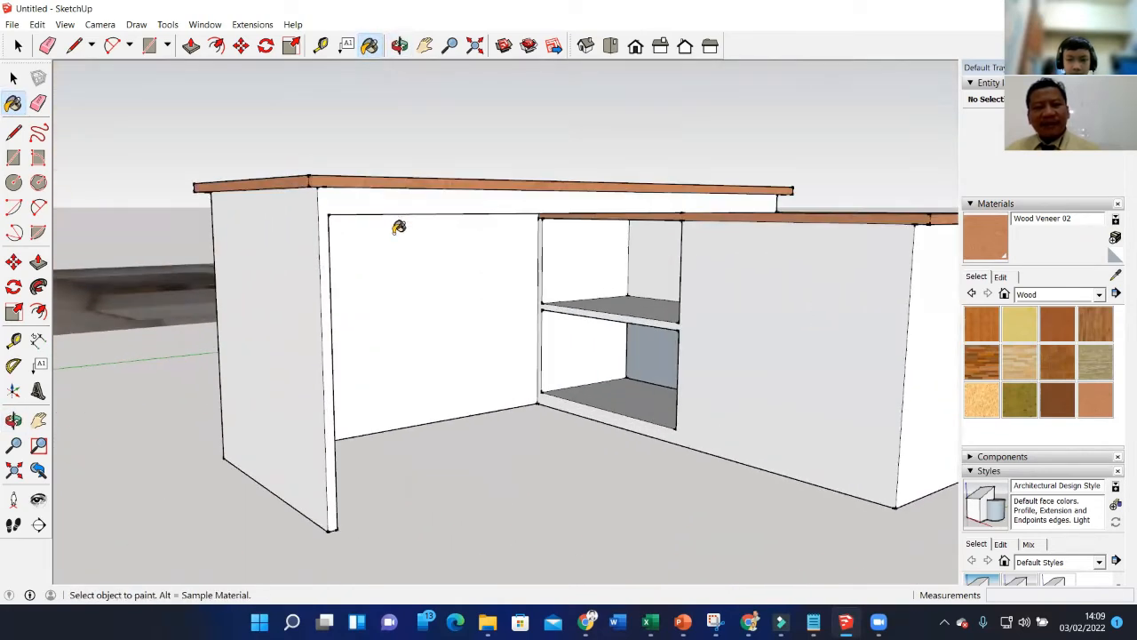
# Draw a vertical line up the front of the apron to the desktop, separating it from the side leg.
pyautogui.click(13, 131)
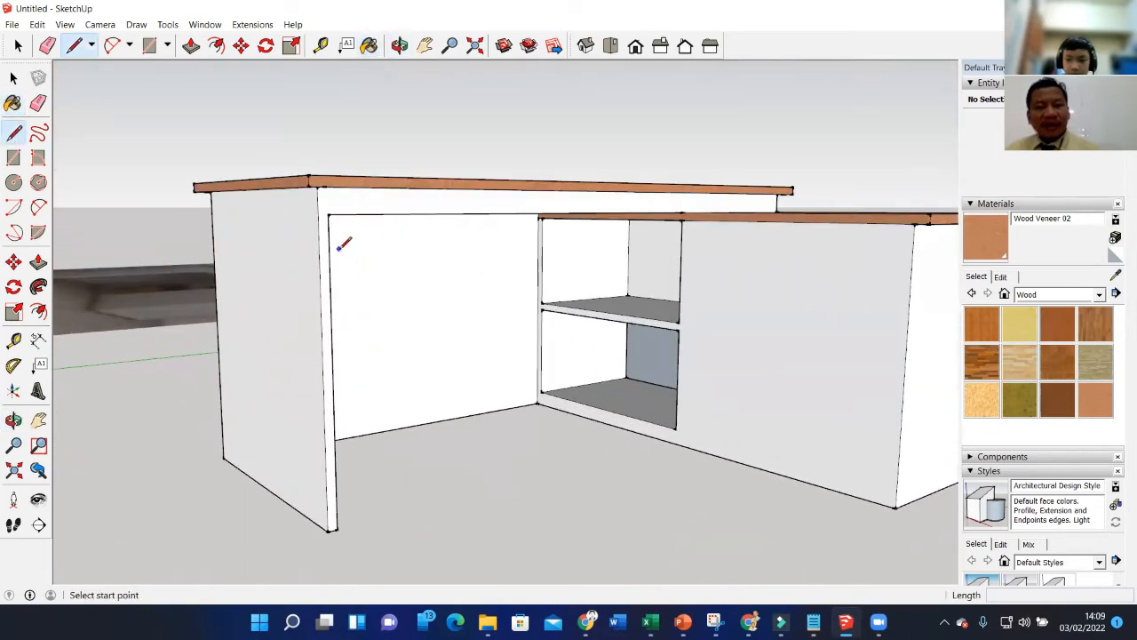
pyautogui.scroll(3, 336, 221)
pyautogui.moveTo(331, 179); pyautogui.dragTo(289, 116, button='middle')
pyautogui.moveTo(287, 168); pyautogui.dragTo(382, 306, button='middle')
pyautogui.click(343, 289)
pyautogui.moveTo(356, 261); pyautogui.dragTo(338, 220, button='middle')
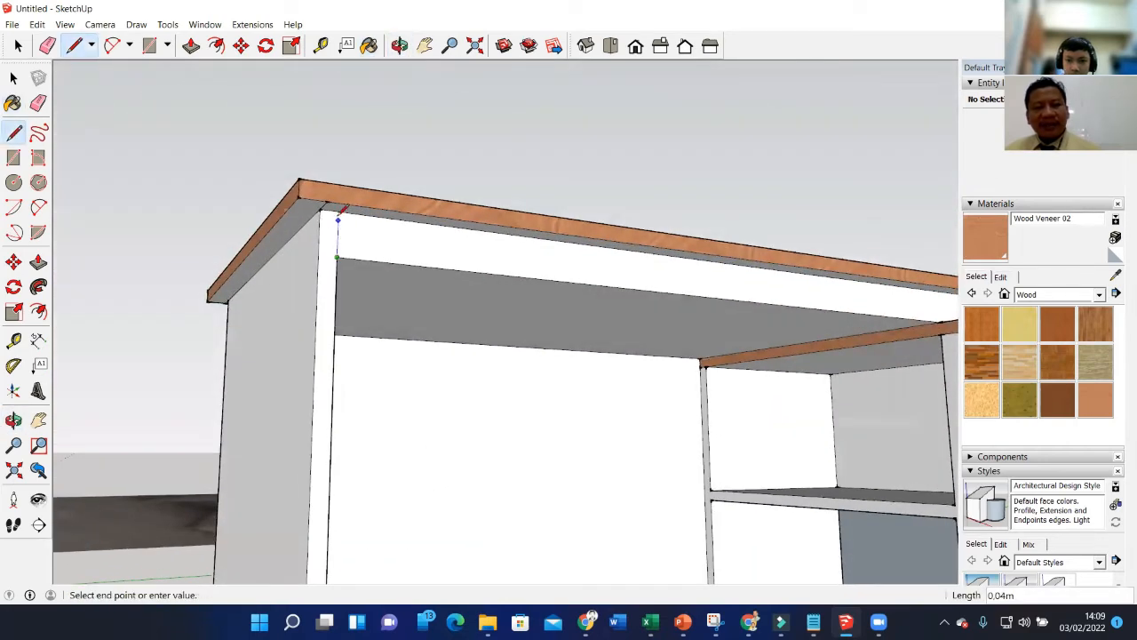
pyautogui.moveTo(391, 272); pyautogui.dragTo(675, 331, button='middle')
pyautogui.scroll(-3, 604, 327)
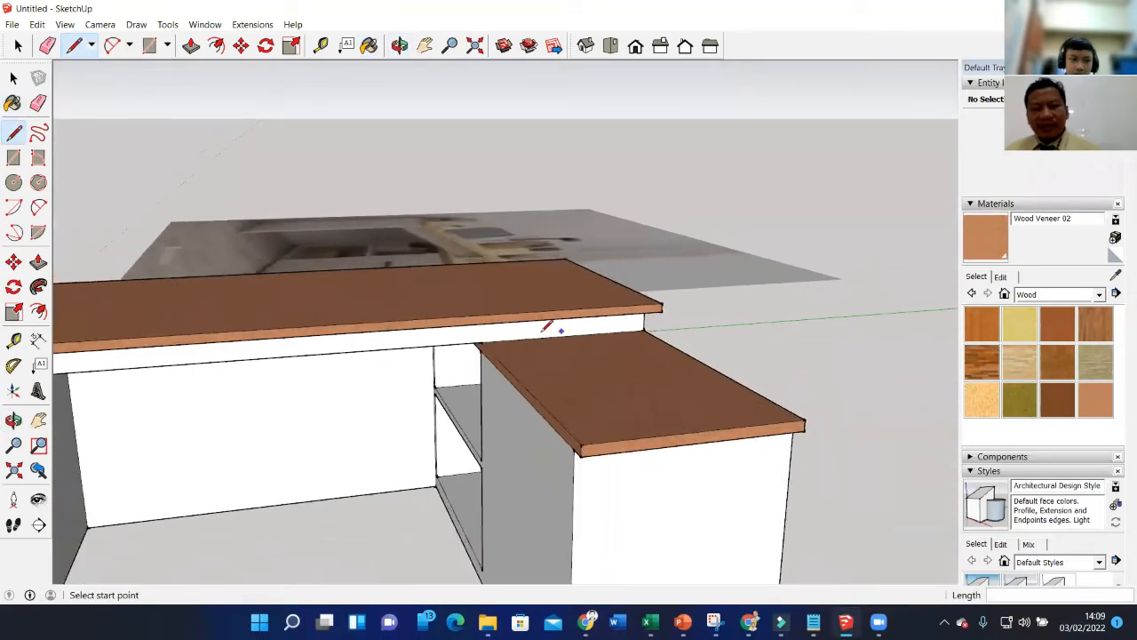
# Draw a matching vertical line across the apron near its end above the lower cabinet top.
pyautogui.scroll(3, 620, 334)
pyautogui.scroll(3, 620, 334)
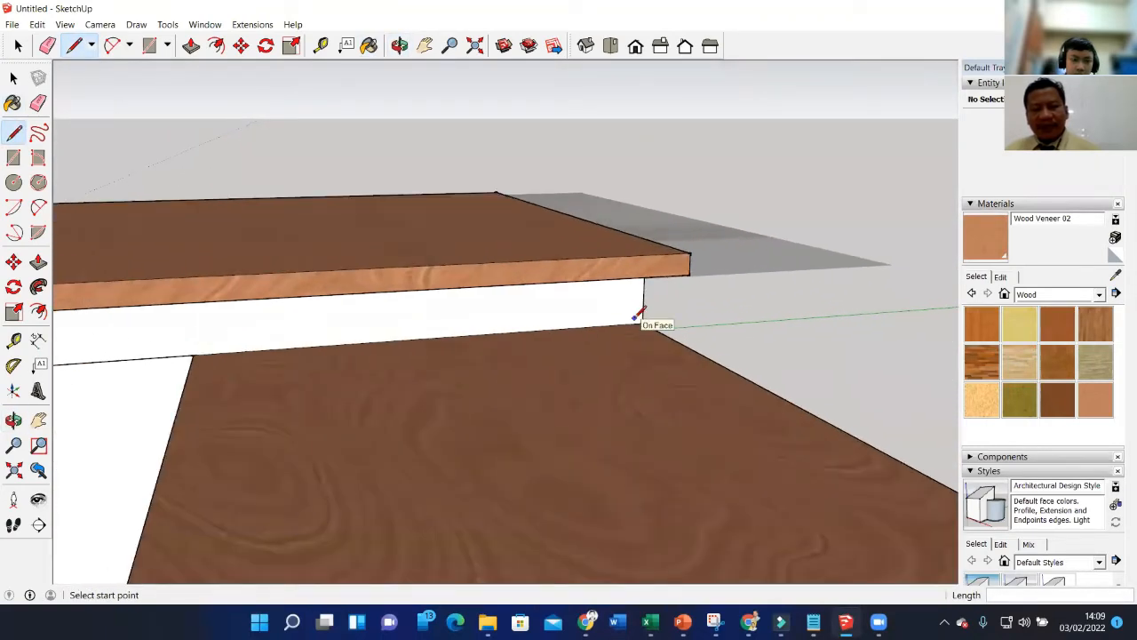
pyautogui.moveTo(633, 374); pyautogui.dragTo(521, 297, button='middle')
pyautogui.click(698, 285)
pyautogui.click(693, 213)
# Try to push the apron face beneath the desktop inward with Push/Pull, then undo the change.
pyautogui.press('p')
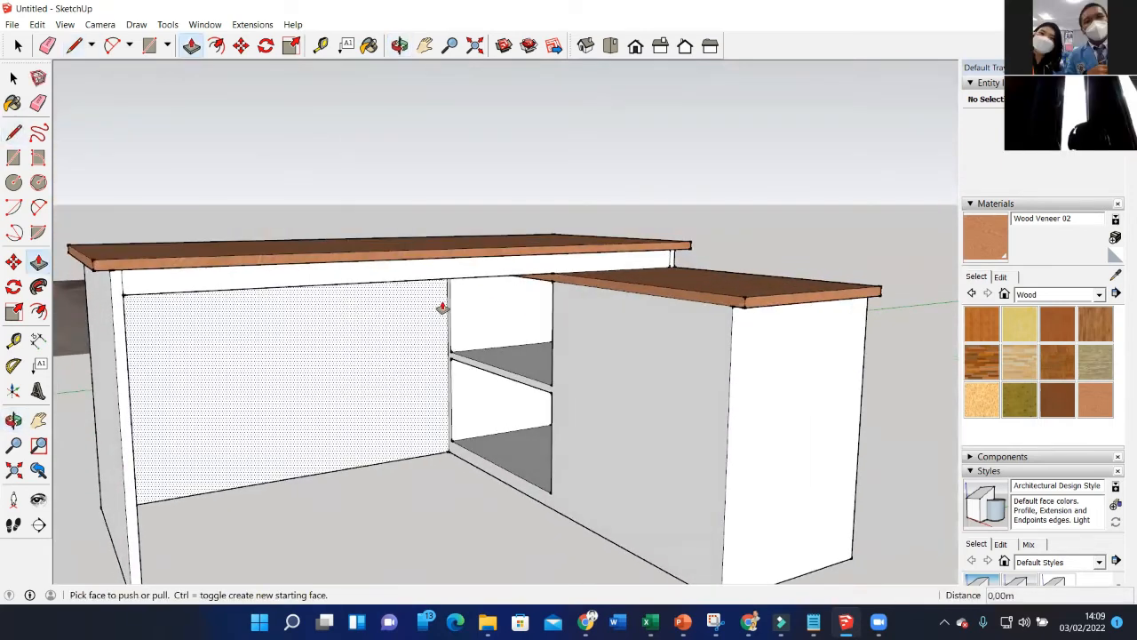
pyautogui.scroll(3, 389, 297)
pyautogui.scroll(-2, 379, 276)
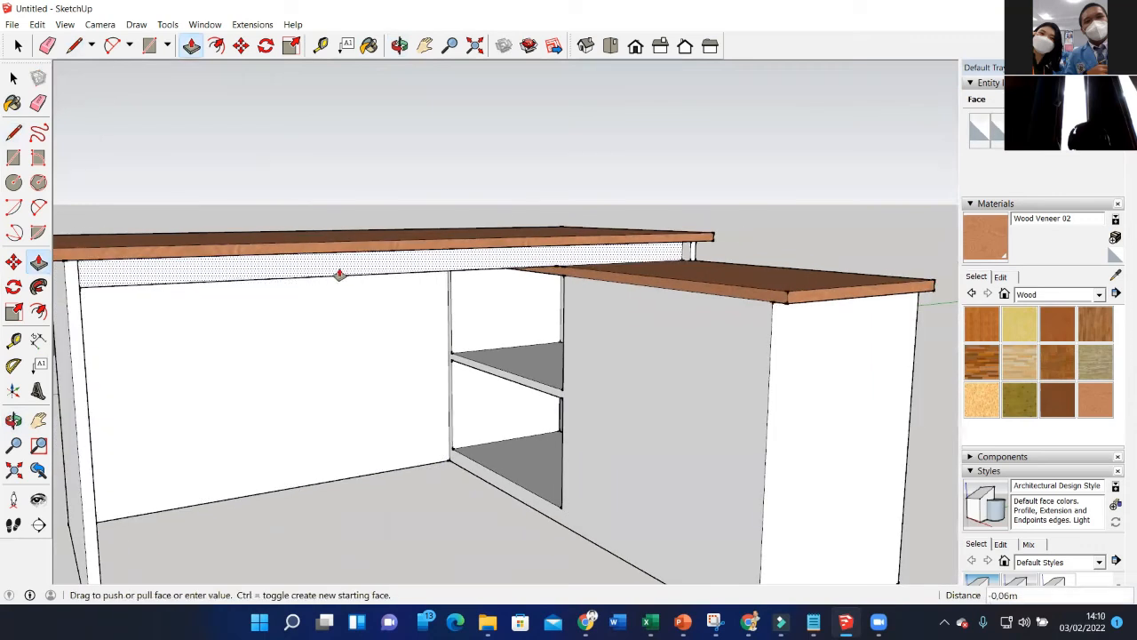
pyautogui.click(338, 272)
pyautogui.moveTo(312, 290); pyautogui.dragTo(144, 269, button='middle')
pyautogui.click(166, 278)
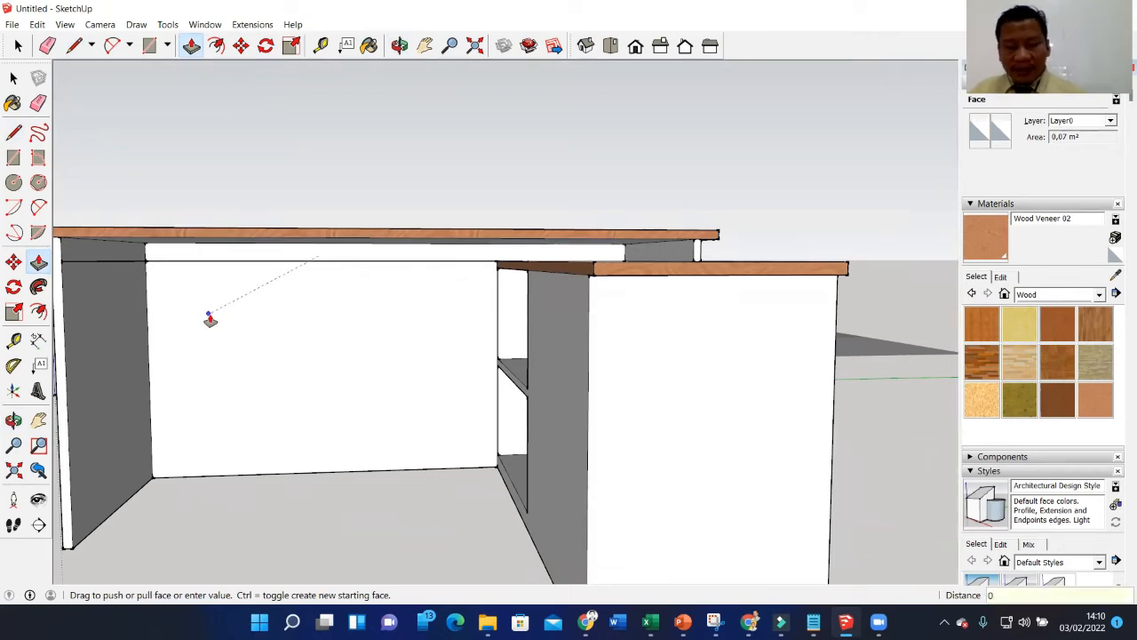
pyautogui.click(168, 347)
pyautogui.click(235, 332)
pyautogui.scroll(-5, 435, 337)
pyautogui.scroll(3, 429, 312)
pyautogui.moveTo(429, 310); pyautogui.dragTo(338, 300, button='middle')
pyautogui.click(206, 295)
pyautogui.hotkey('ctrl', 'z')
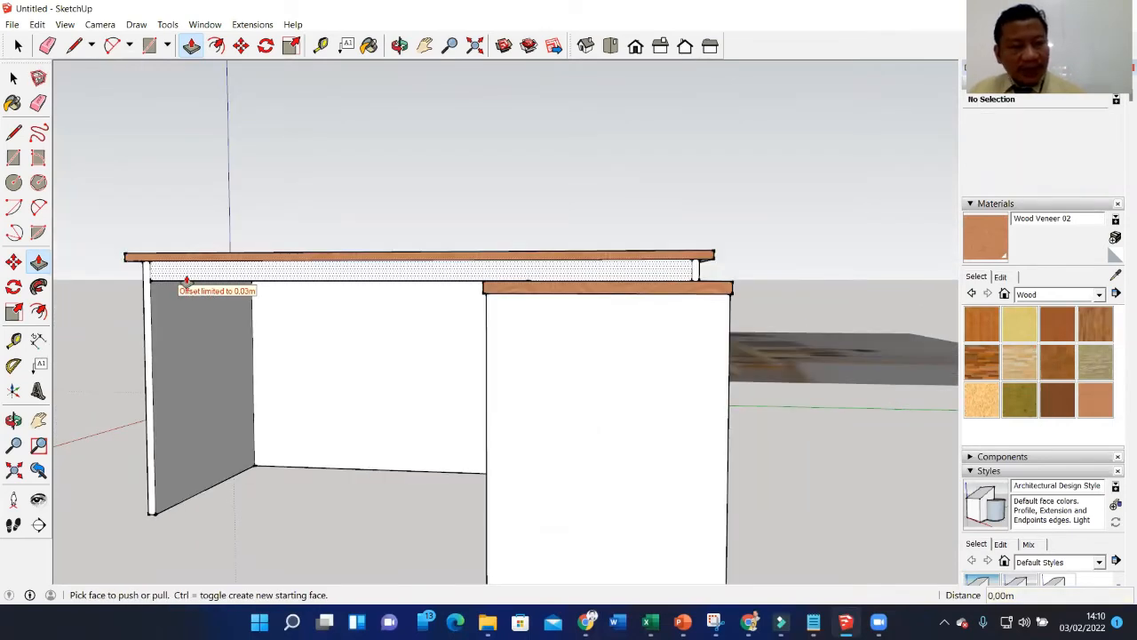
# Push the apron face beneath the desktop inward by 0.05 m.
pyautogui.click(182, 283)
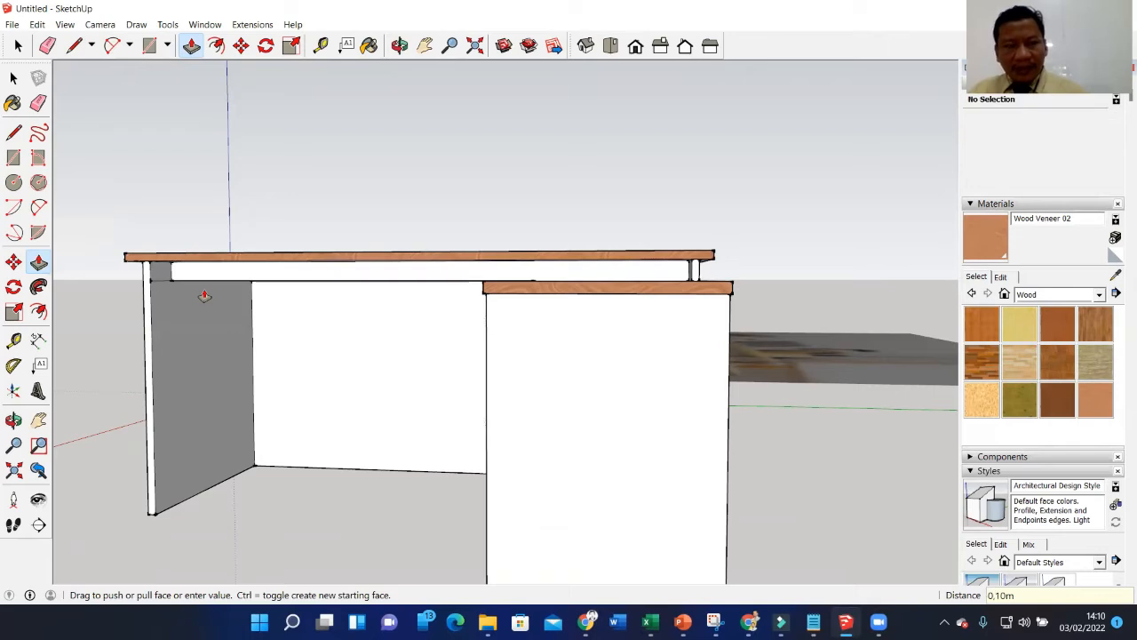
pyautogui.moveTo(204, 296); pyautogui.dragTo(177, 312, button='middle')
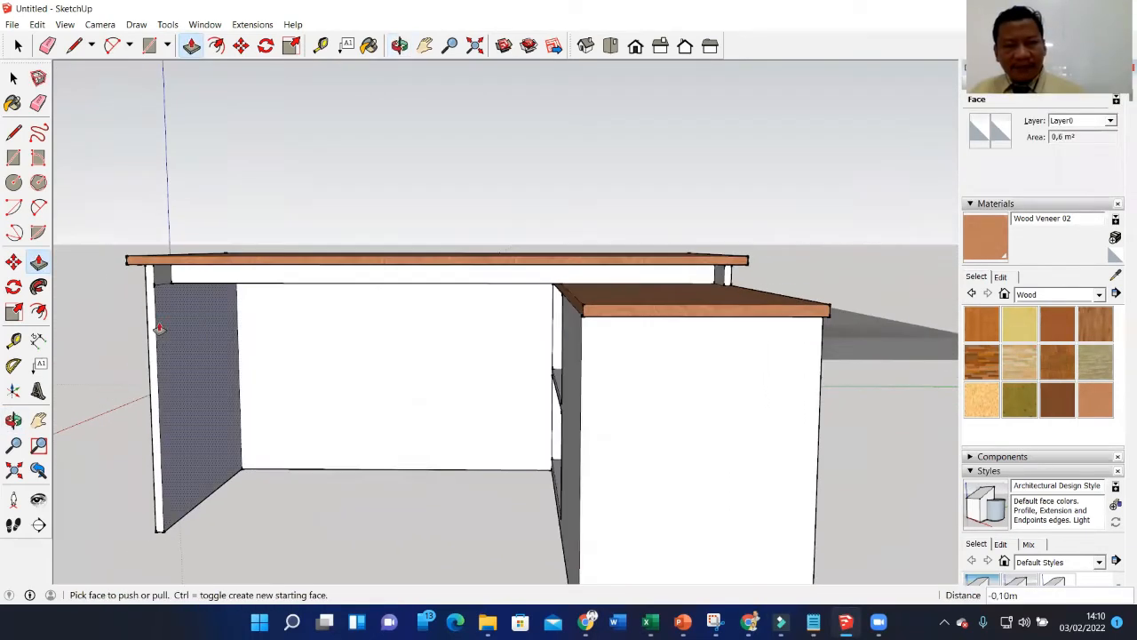
pyautogui.click(213, 294)
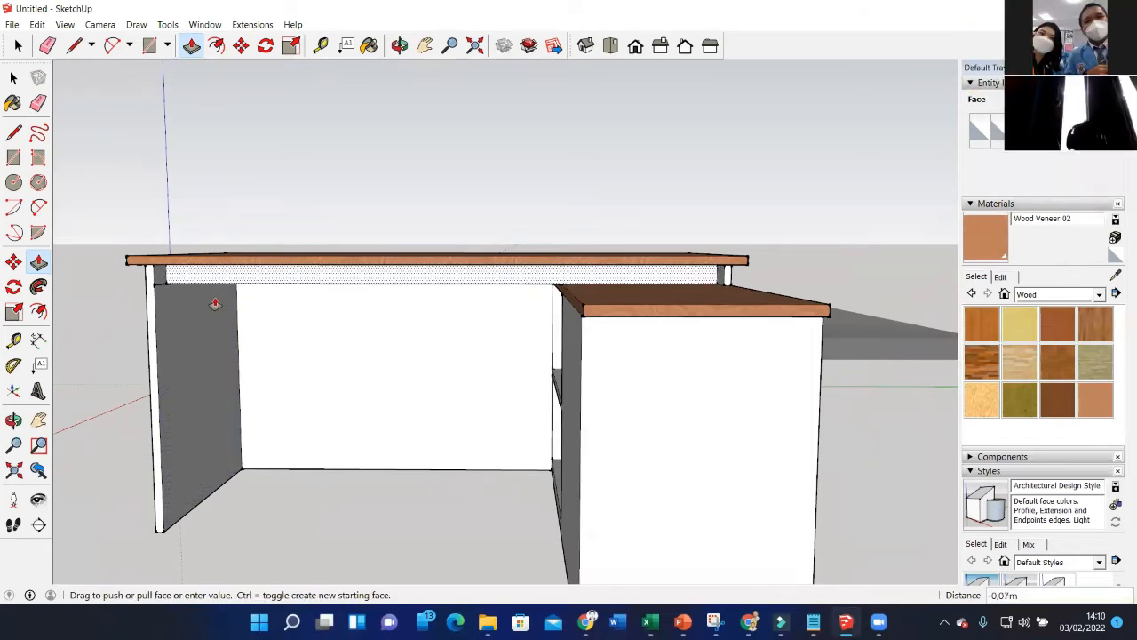
pyautogui.click(208, 307)
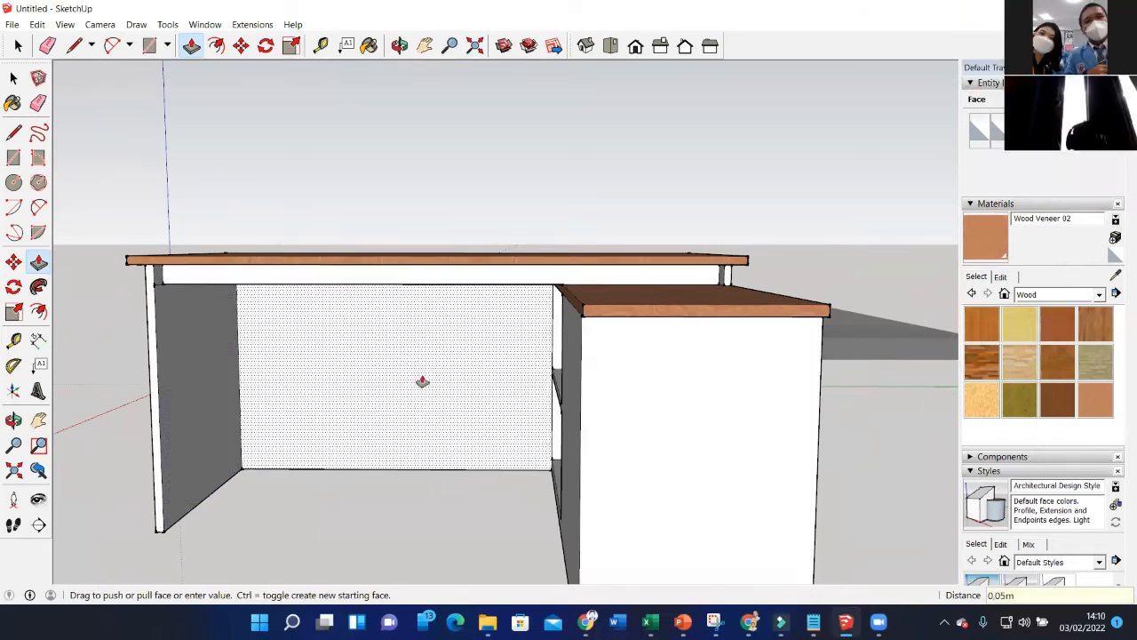
# Erase the leftover edge on the leg's inner face beside the recessed apron.
pyautogui.moveTo(254, 337); pyautogui.dragTo(136, 312, button='middle')
pyautogui.scroll(5, 197, 277)
pyautogui.press('e')
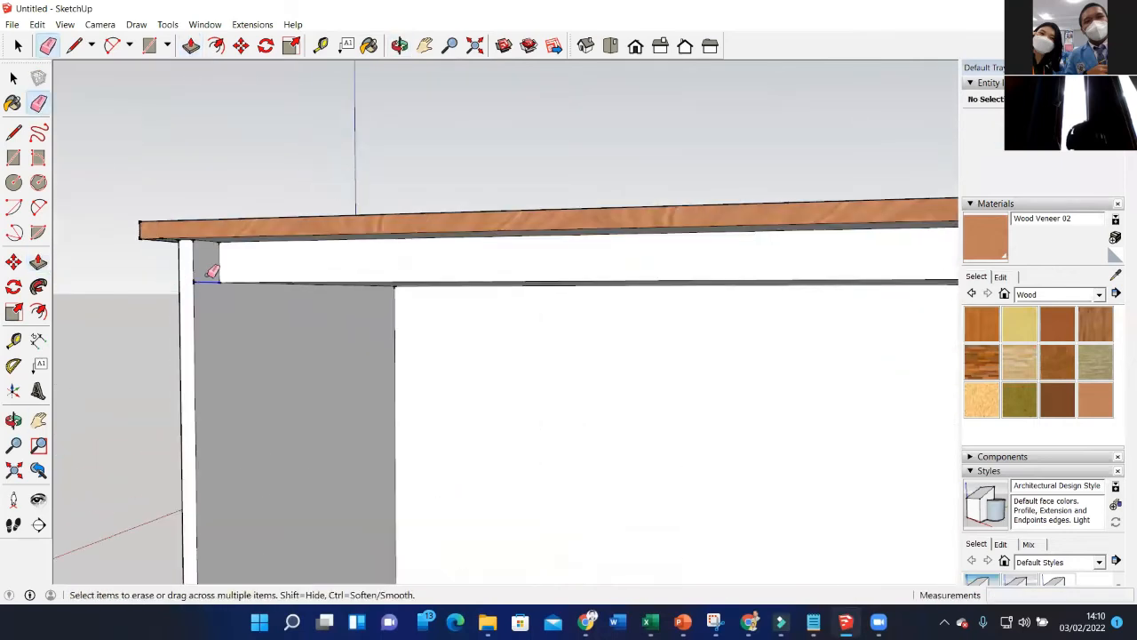
pyautogui.click(207, 282)
pyautogui.scroll(-3, 214, 290)
pyautogui.moveTo(583, 328); pyautogui.dragTo(907, 324, button='middle')
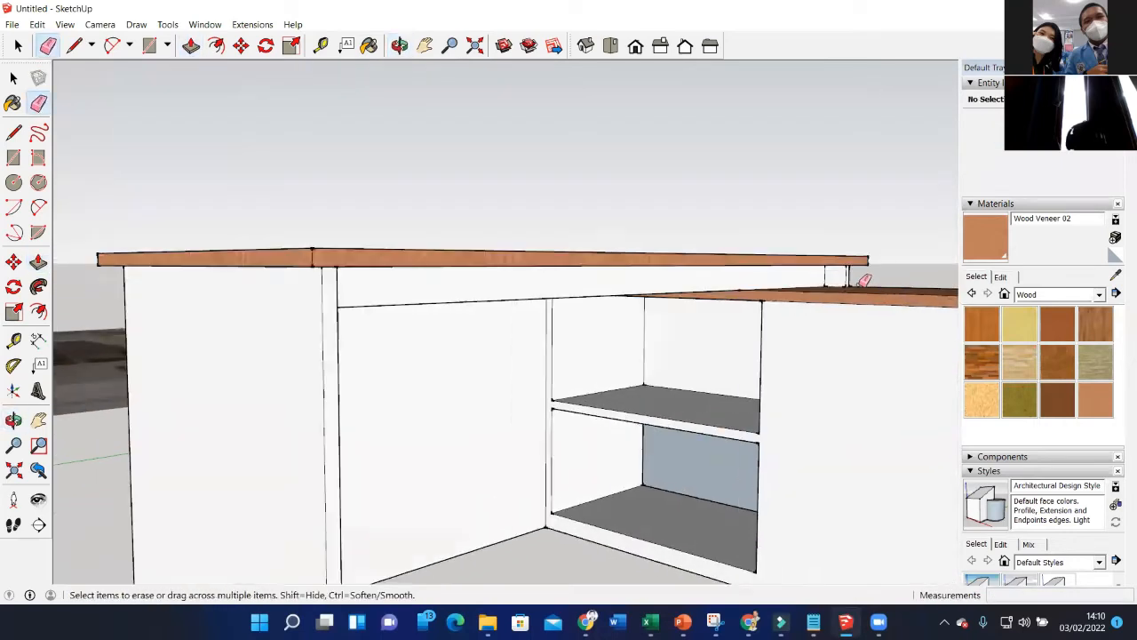
pyautogui.scroll(3, 781, 301)
pyautogui.scroll(-6, 576, 340)
# Inspect the whole desk and its recessed apron from above and from below.
pyautogui.moveTo(516, 384); pyautogui.dragTo(574, 342, button='middle')
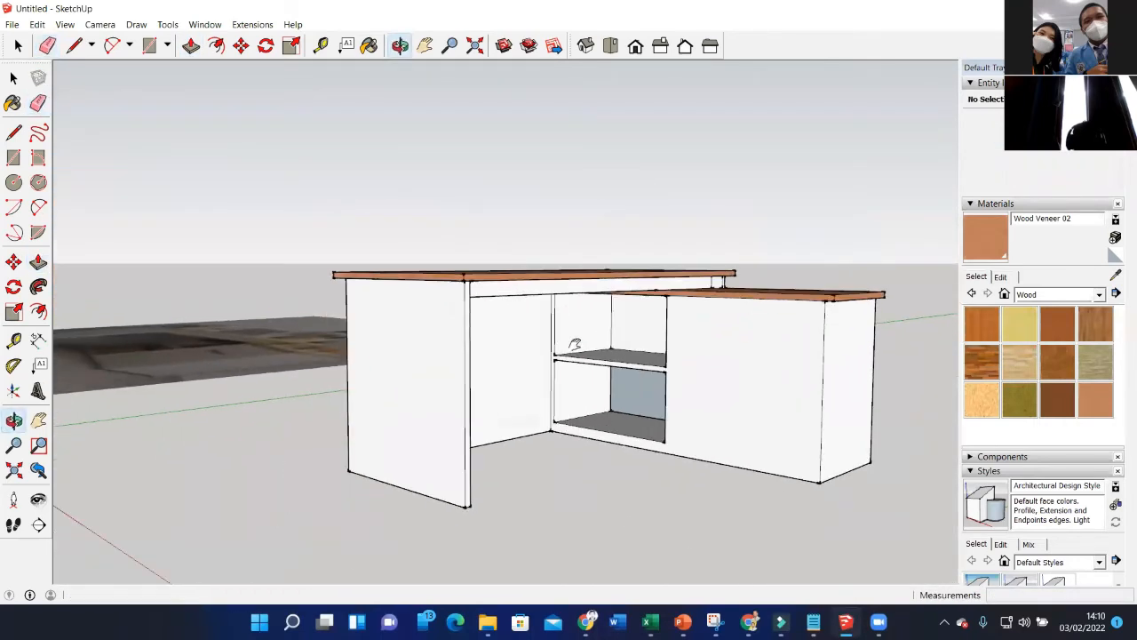
pyautogui.scroll(-2, 544, 351)
pyautogui.moveTo(331, 361); pyautogui.dragTo(363, 244, button='middle')
pyautogui.scroll(3, 379, 186)
pyautogui.scroll(-4, 380, 186)
pyautogui.moveTo(394, 203); pyautogui.dragTo(533, 348, button='middle')
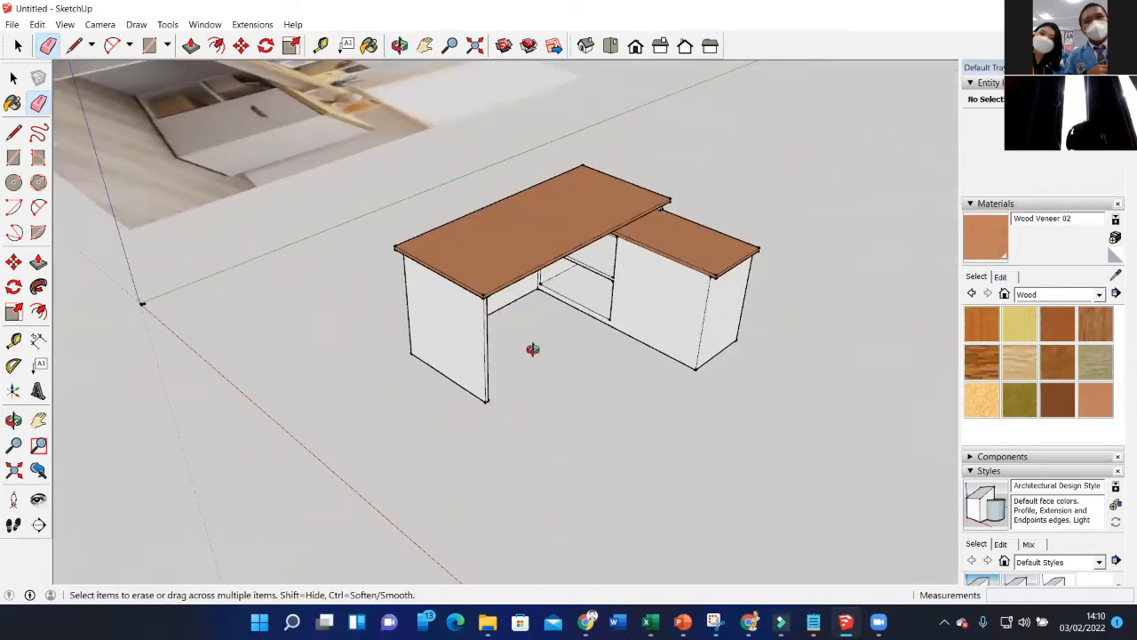
pyautogui.scroll(3, 584, 266)
pyautogui.moveTo(583, 267); pyautogui.dragTo(480, 253, button='middle')
pyautogui.scroll(2, 509, 291)
# Switch the material library to the Colors collection.
pyautogui.click(14, 78)
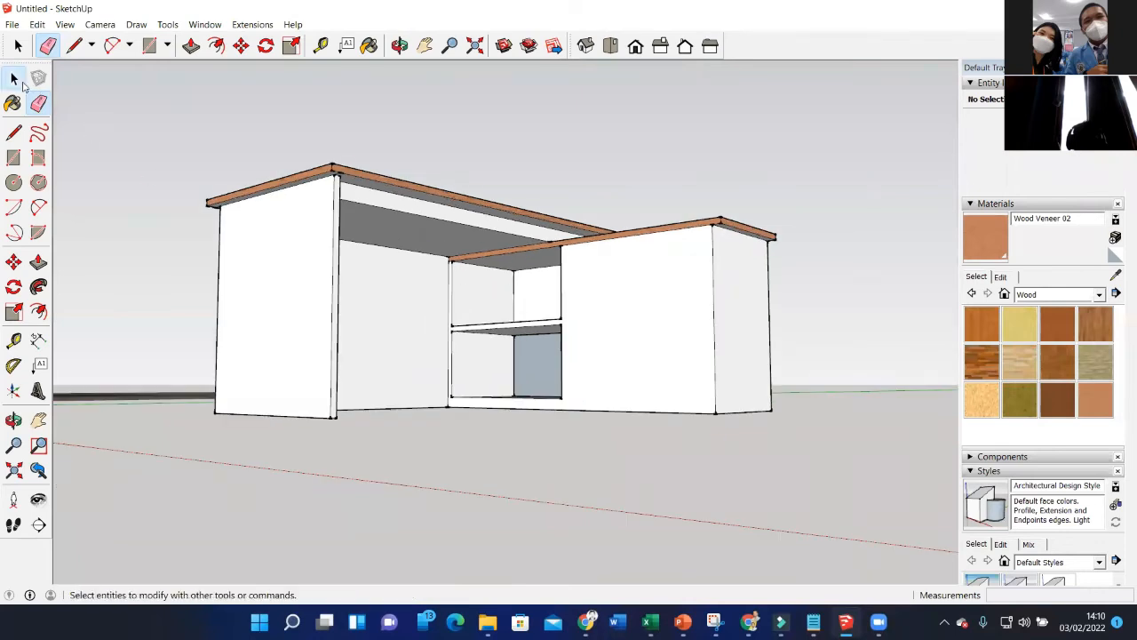
pyautogui.click(1067, 293)
pyautogui.click(1048, 352)
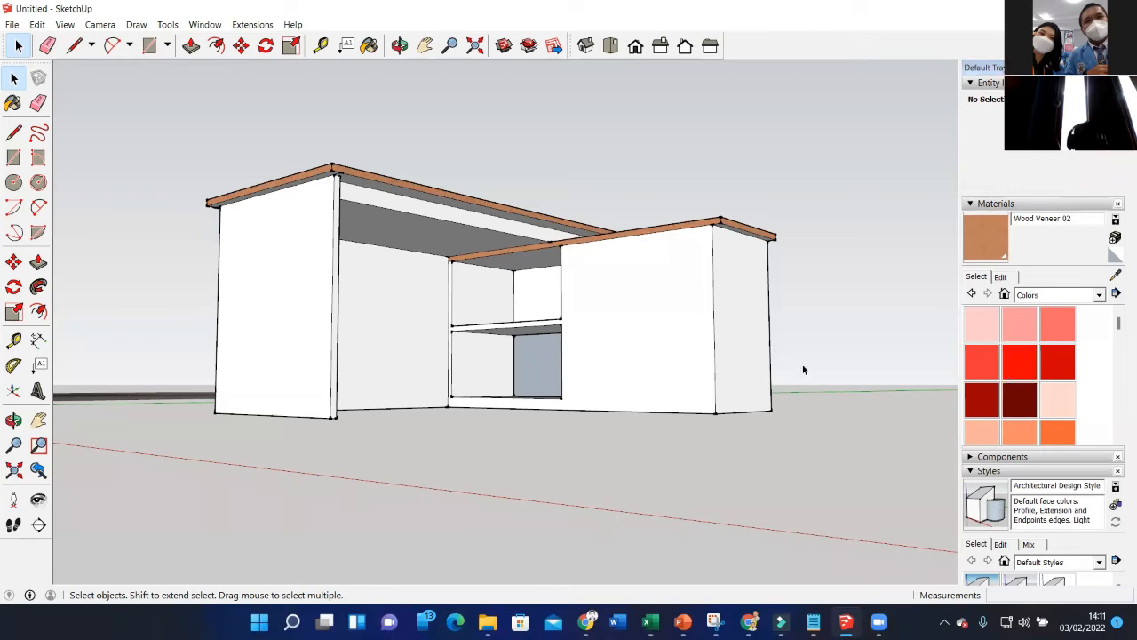
pyautogui.click(1047, 299)
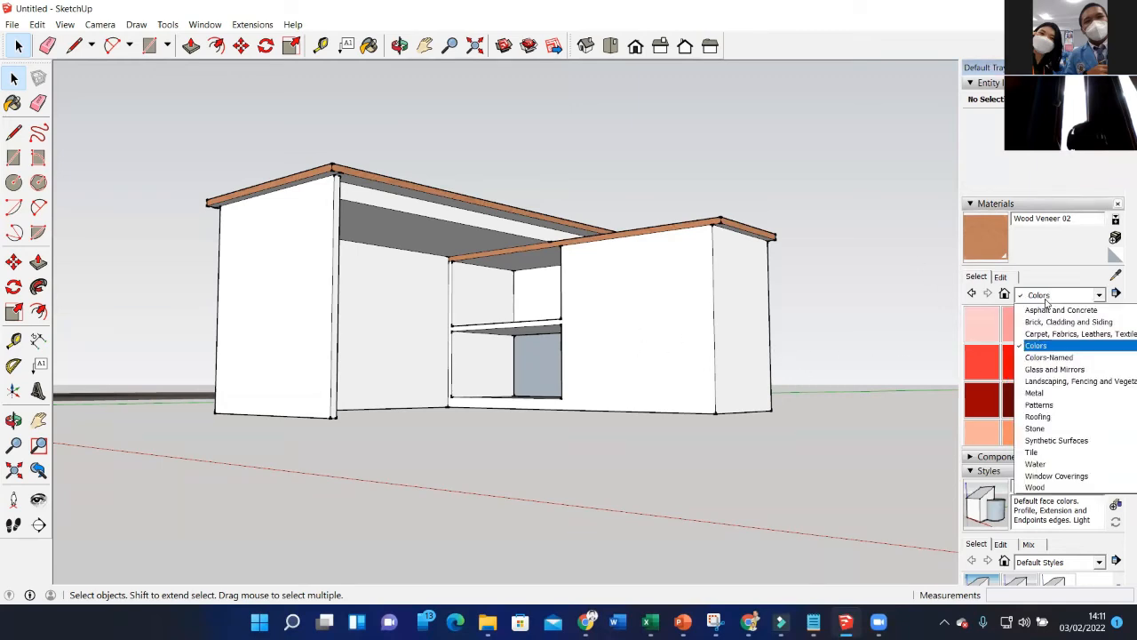
pyautogui.click(1051, 347)
# Paint the back panel beneath the desktop with the white Color M00 material.
pyautogui.scroll(-5, 1021, 382)
pyautogui.scroll(-8, 1032, 386)
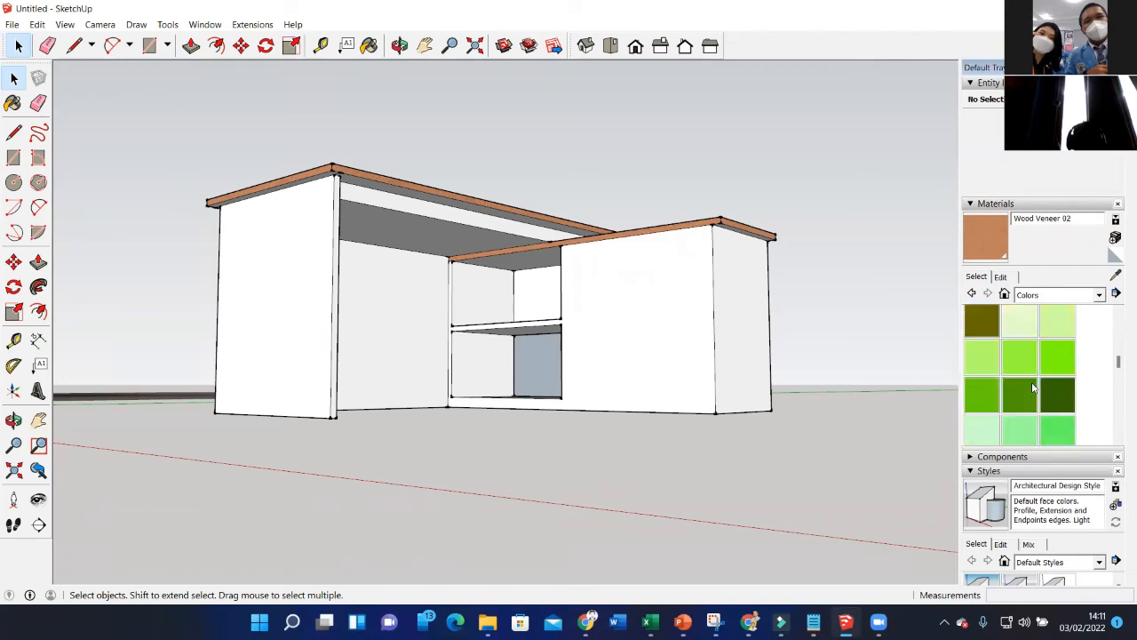
pyautogui.scroll(3, 1034, 386)
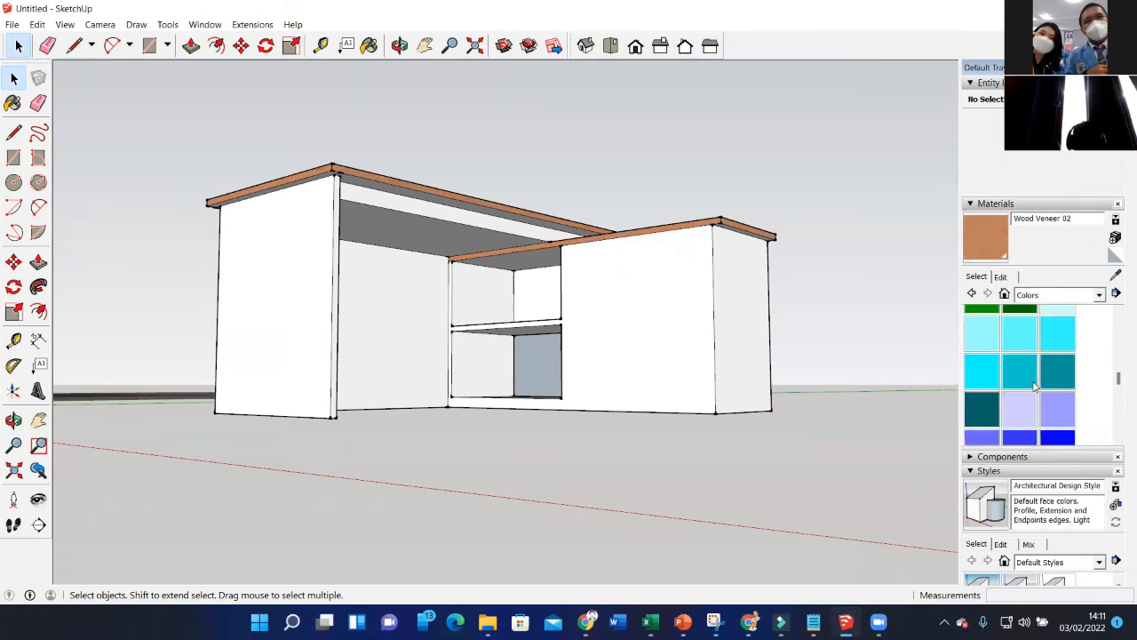
pyautogui.scroll(-6, 1034, 387)
pyautogui.scroll(-1, 1034, 386)
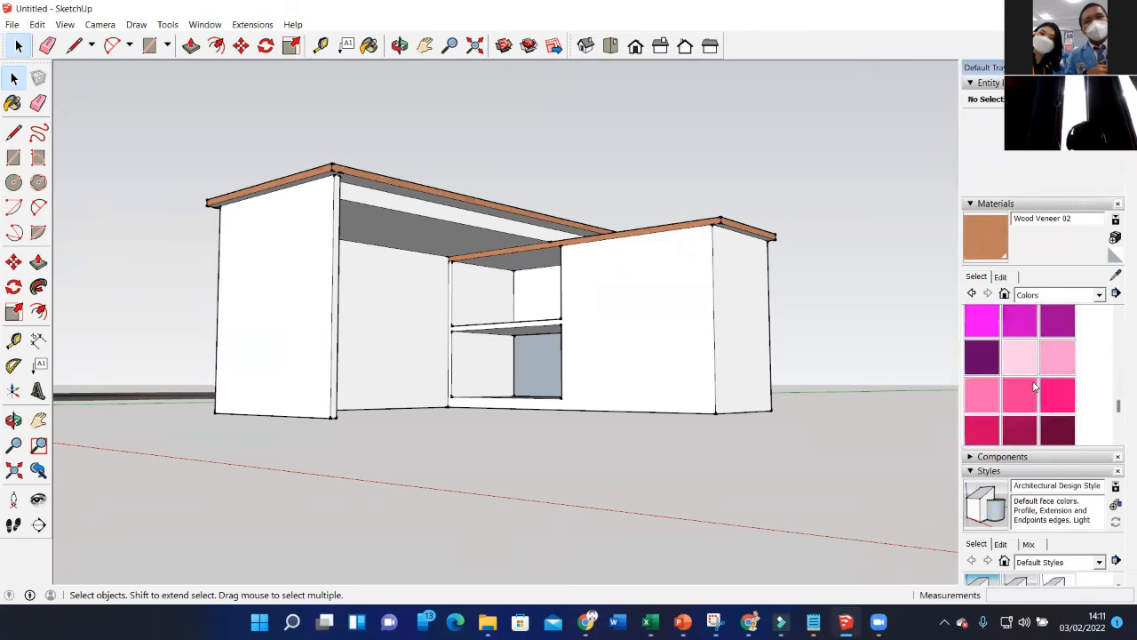
pyautogui.scroll(-2, 1034, 386)
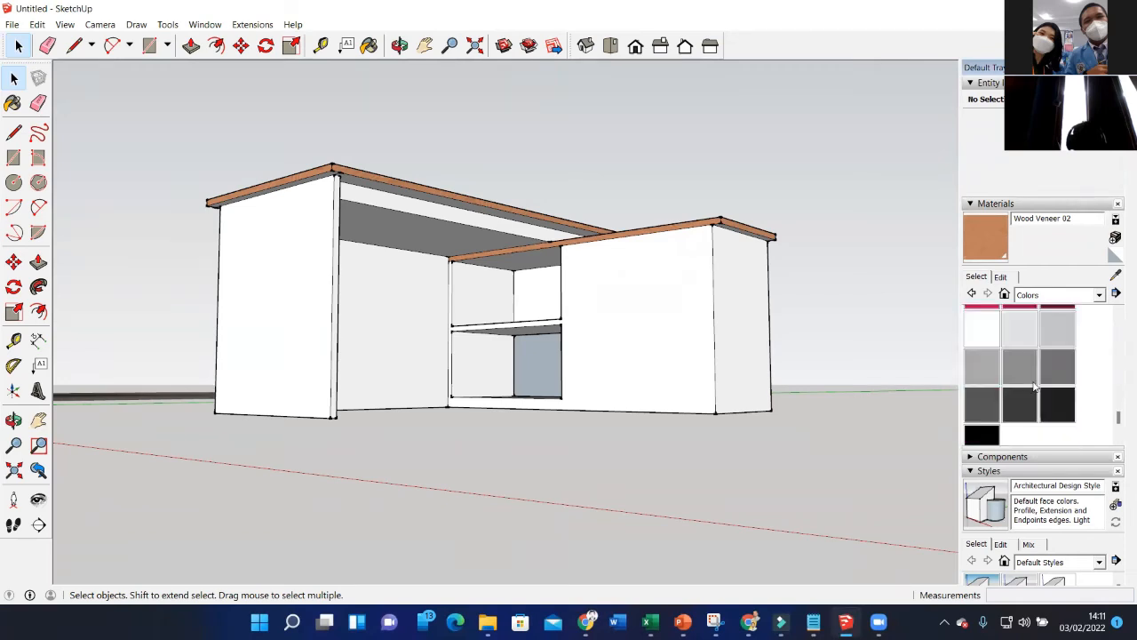
pyautogui.click(984, 327)
pyautogui.click(369, 312)
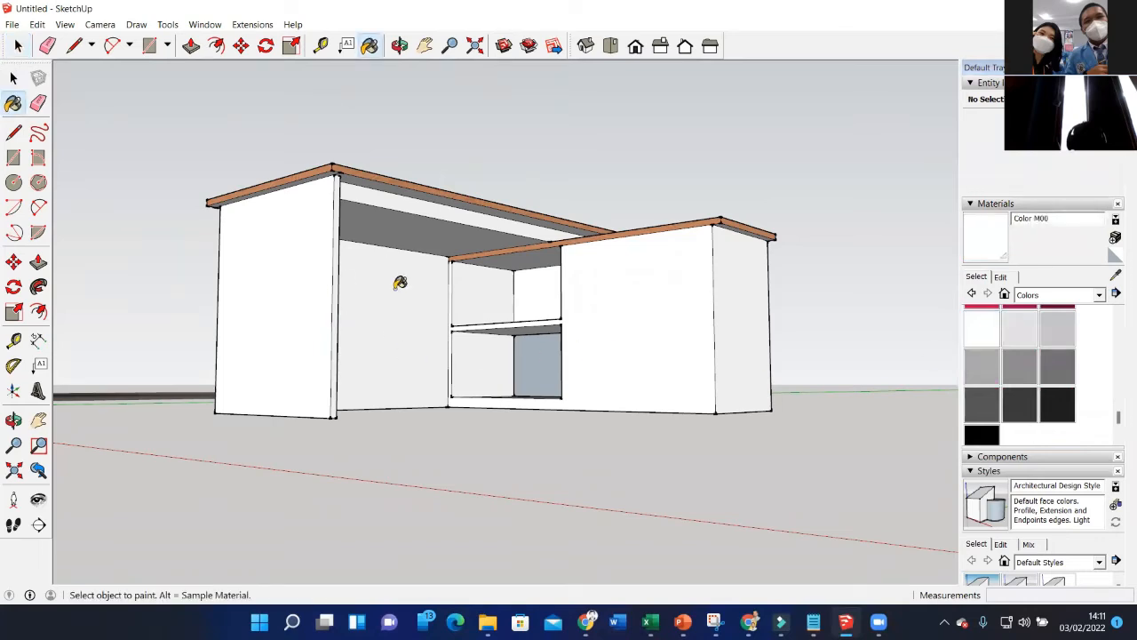
# Paint the back panel of the cabinet's lower open compartment with the white Color M00 material.
pyautogui.moveTo(400, 282); pyautogui.dragTo(403, 249, button='middle')
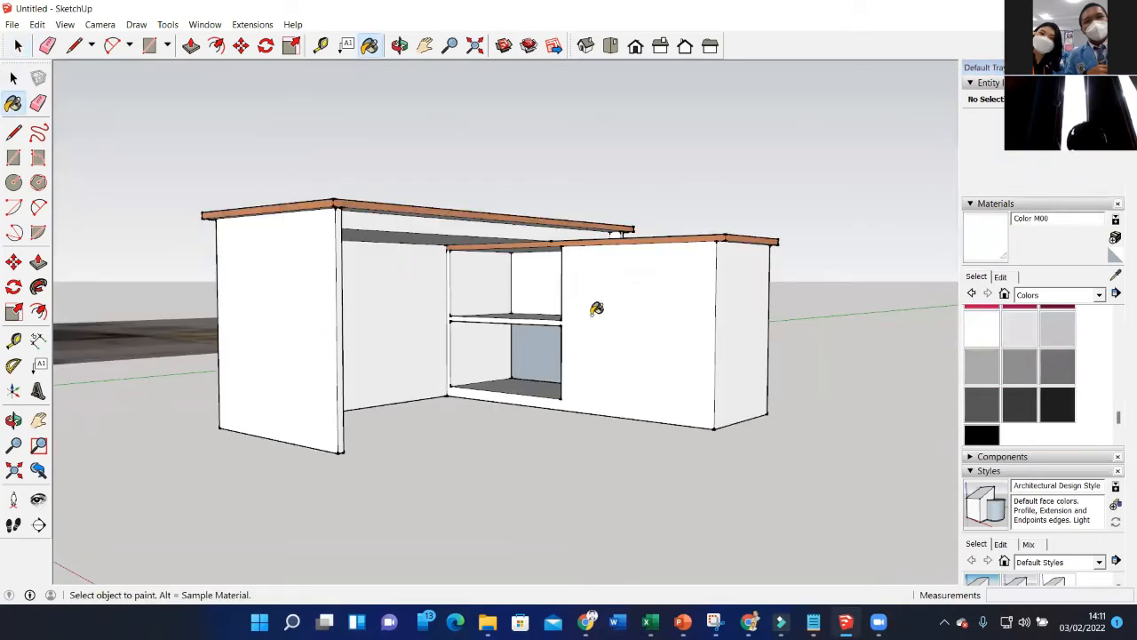
pyautogui.click(531, 335)
pyautogui.moveTo(435, 282); pyautogui.dragTo(432, 222, button='middle')
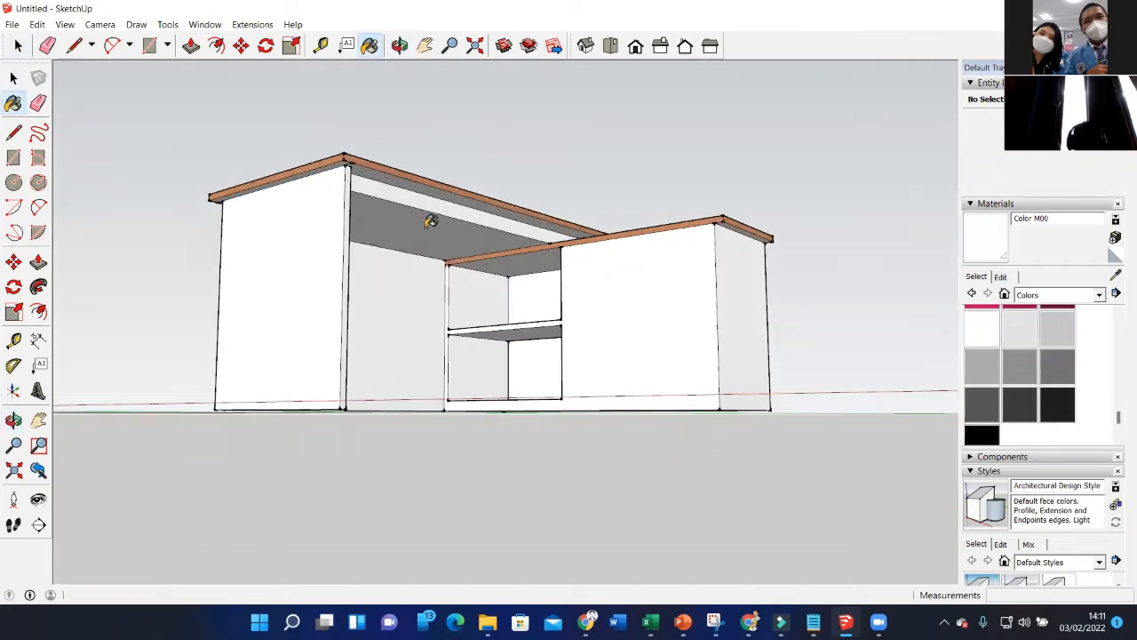
pyautogui.moveTo(470, 264); pyautogui.dragTo(475, 211, button='middle')
pyautogui.moveTo(542, 293)
pyautogui.mouseDown(button='middle')
pyautogui.moveTo(610, 363)
pyautogui.moveTo(670, 350)
pyautogui.moveTo(665, 436)
pyautogui.mouseUp(button='middle')
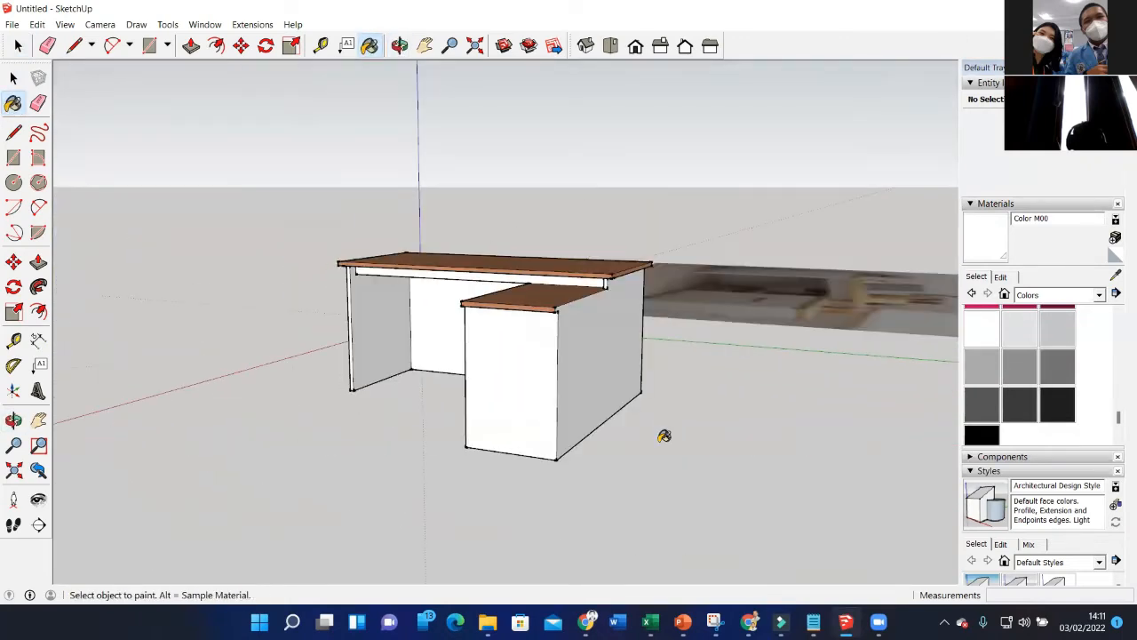
pyautogui.moveTo(620, 358)
pyautogui.mouseDown(button='middle')
pyautogui.moveTo(330, 370)
pyautogui.moveTo(605, 365)
pyautogui.moveTo(584, 394)
pyautogui.moveTo(592, 373)
pyautogui.moveTo(401, 396)
pyautogui.moveTo(407, 364)
pyautogui.moveTo(465, 385)
pyautogui.mouseUp(button='middle')
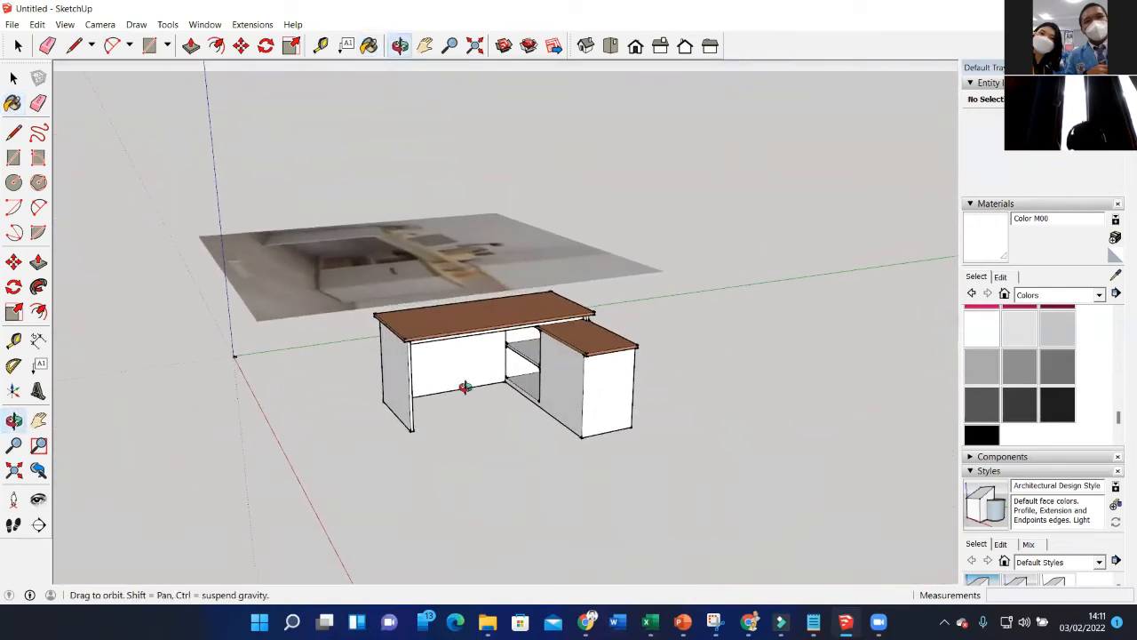
# Draw a floor rectangle about 2.70 m by 2.93 m around the desk on the ground plane.
pyautogui.moveTo(556, 386)
pyautogui.mouseDown(button='middle')
pyautogui.moveTo(541, 371)
pyautogui.moveTo(556, 365)
pyautogui.moveTo(604, 411)
pyautogui.moveTo(510, 337)
pyautogui.moveTo(521, 362)
pyautogui.moveTo(610, 432)
pyautogui.moveTo(568, 310)
pyautogui.moveTo(498, 284)
pyautogui.mouseUp(button='middle')
pyautogui.press('space')
pyautogui.click(12, 159)
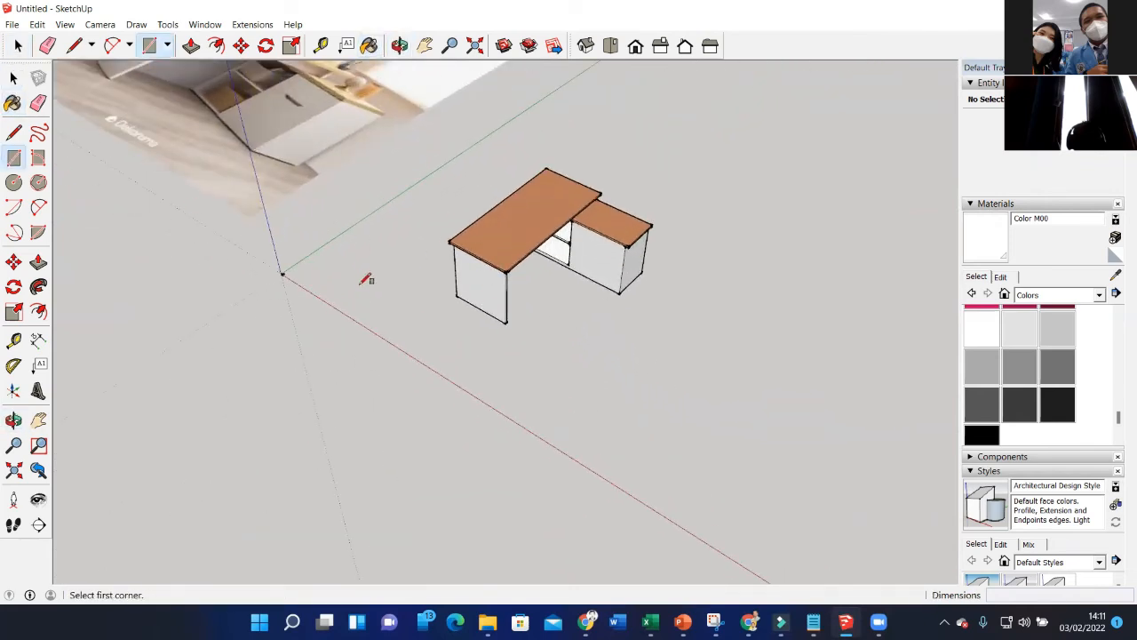
pyautogui.click(358, 281)
pyautogui.click(761, 229)
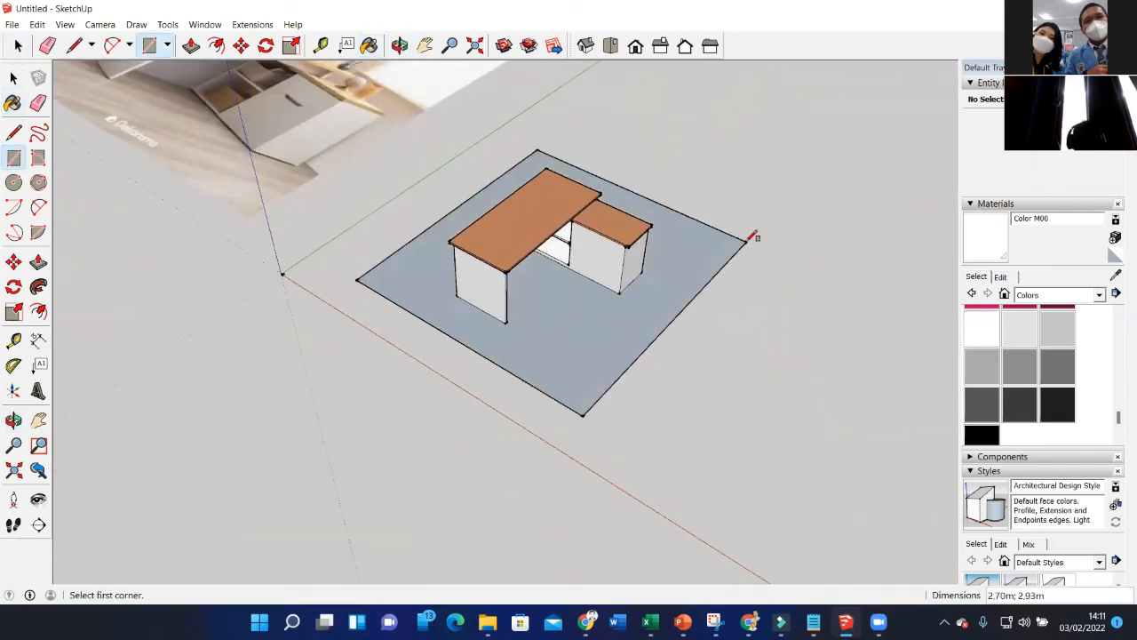
# Draw a larger floor rectangle about 3.52 m by 3.98 m from the origin, enclosing the desk and the first rectangle.
pyautogui.scroll(-3, 630, 361)
pyautogui.scroll(2, 638, 348)
pyautogui.scroll(1, 638, 349)
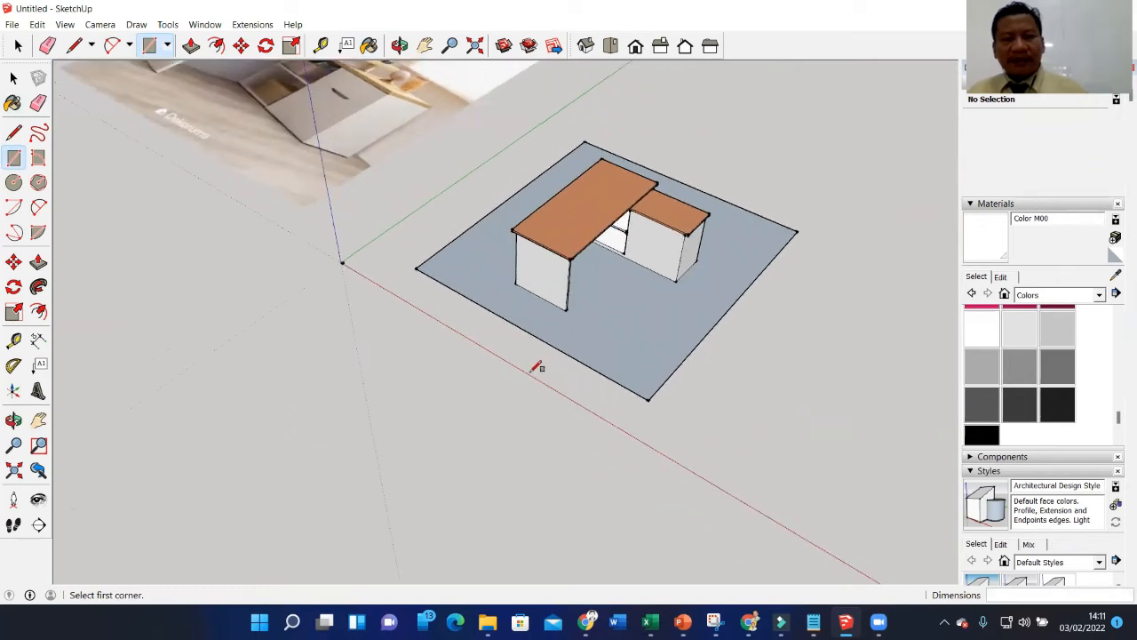
pyautogui.click(344, 263)
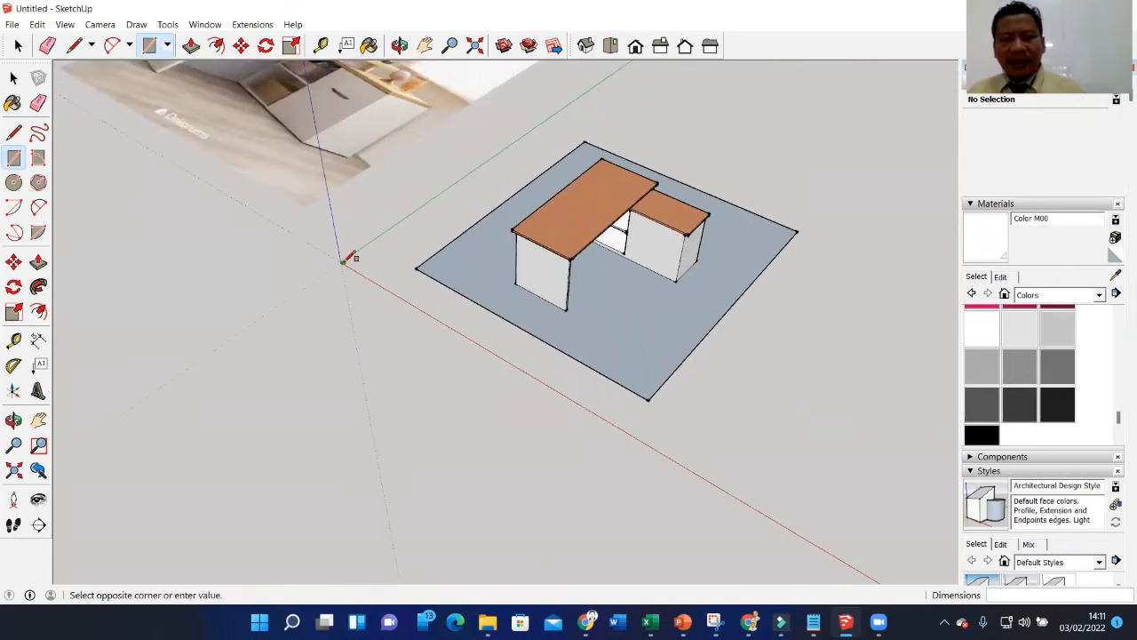
pyautogui.click(842, 208)
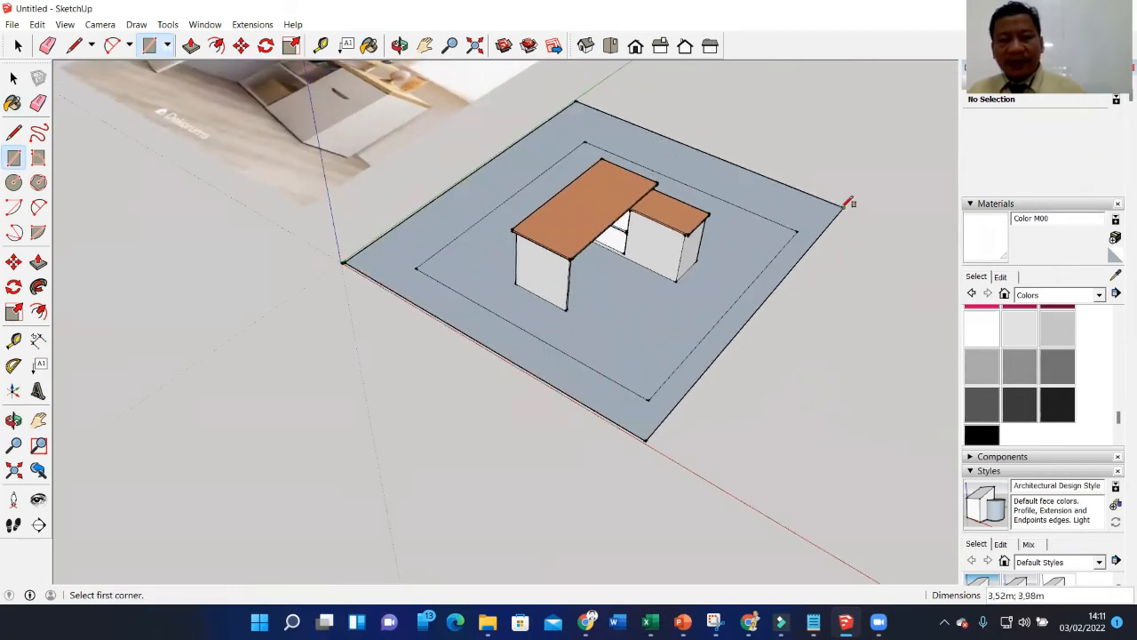
# Erase the edges of the smaller rectangle inside the floor.
pyautogui.press('e')
pyautogui.moveTo(769, 255); pyautogui.dragTo(781, 224)
pyautogui.moveTo(451, 238); pyautogui.dragTo(460, 290)
# Paint the floor with the Wood Floor Dark material from the Wood collection.
pyautogui.click(1035, 297)
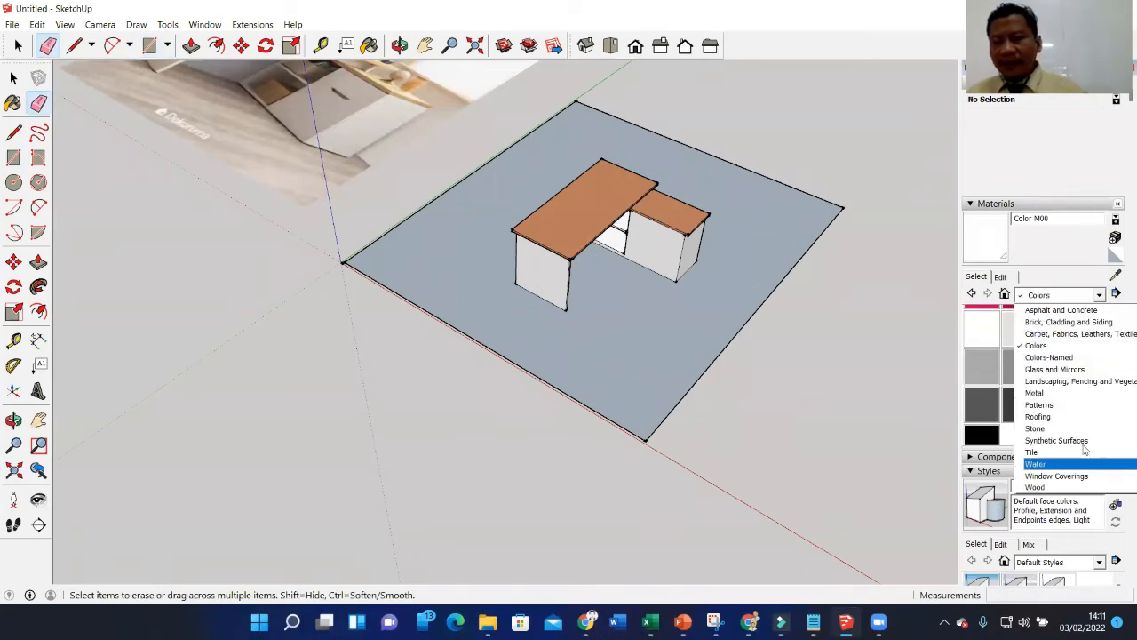
pyautogui.click(1066, 487)
pyautogui.click(983, 340)
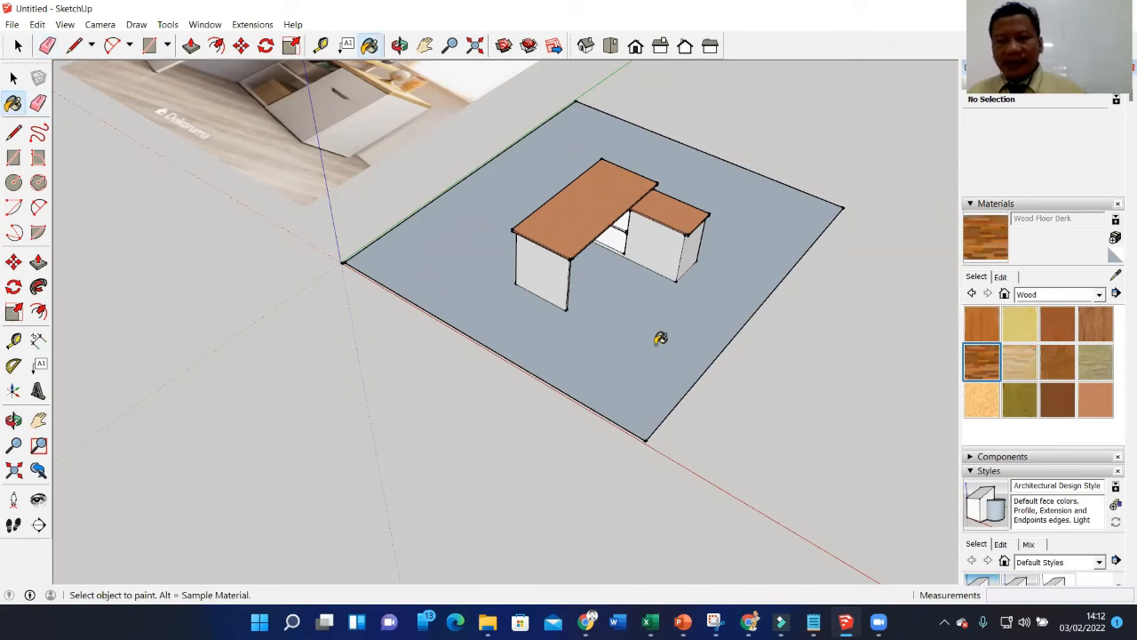
pyautogui.click(684, 342)
pyautogui.moveTo(645, 315)
pyautogui.mouseDown(button='middle')
pyautogui.moveTo(625, 300)
pyautogui.moveTo(667, 411)
pyautogui.moveTo(662, 311)
pyautogui.moveTo(754, 332)
pyautogui.mouseUp(button='middle')
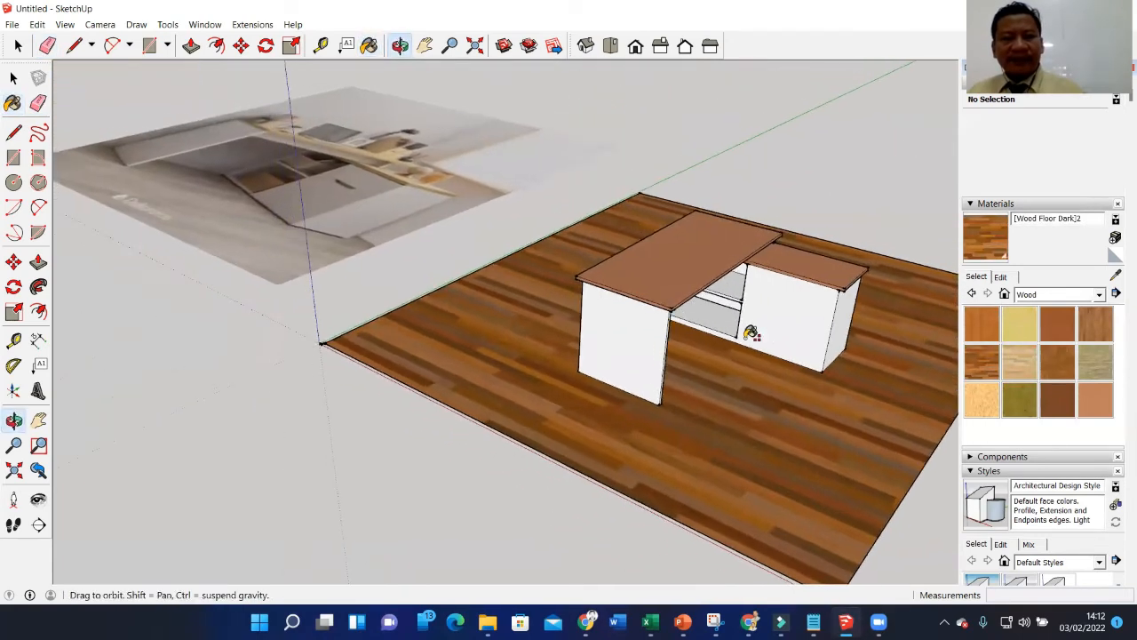
pyautogui.scroll(3, 753, 334)
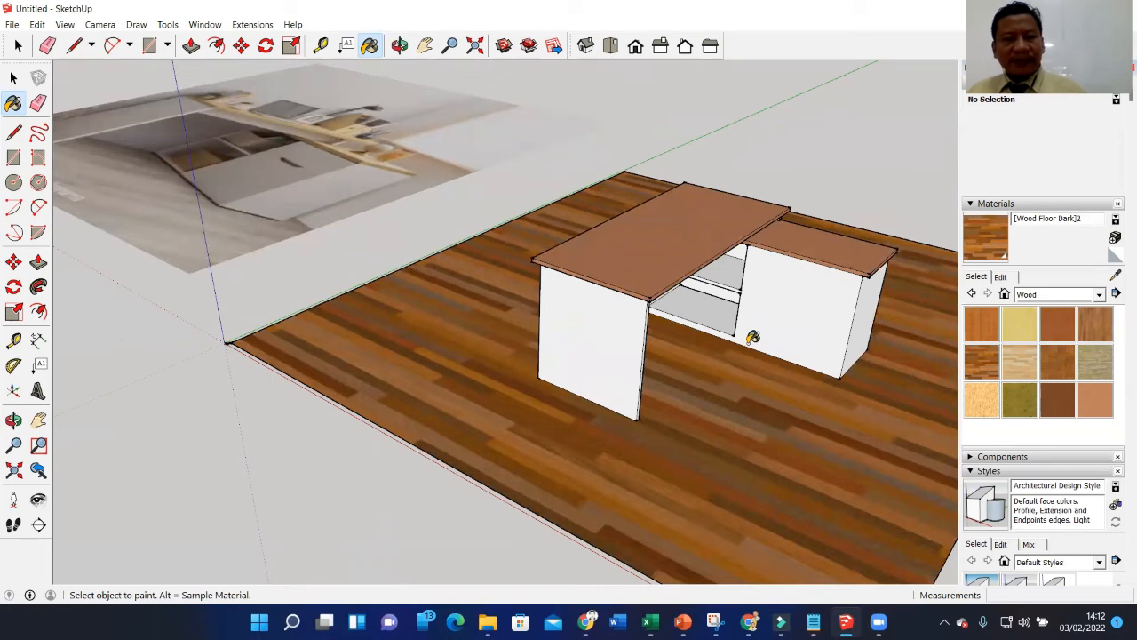
pyautogui.scroll(-3, 751, 332)
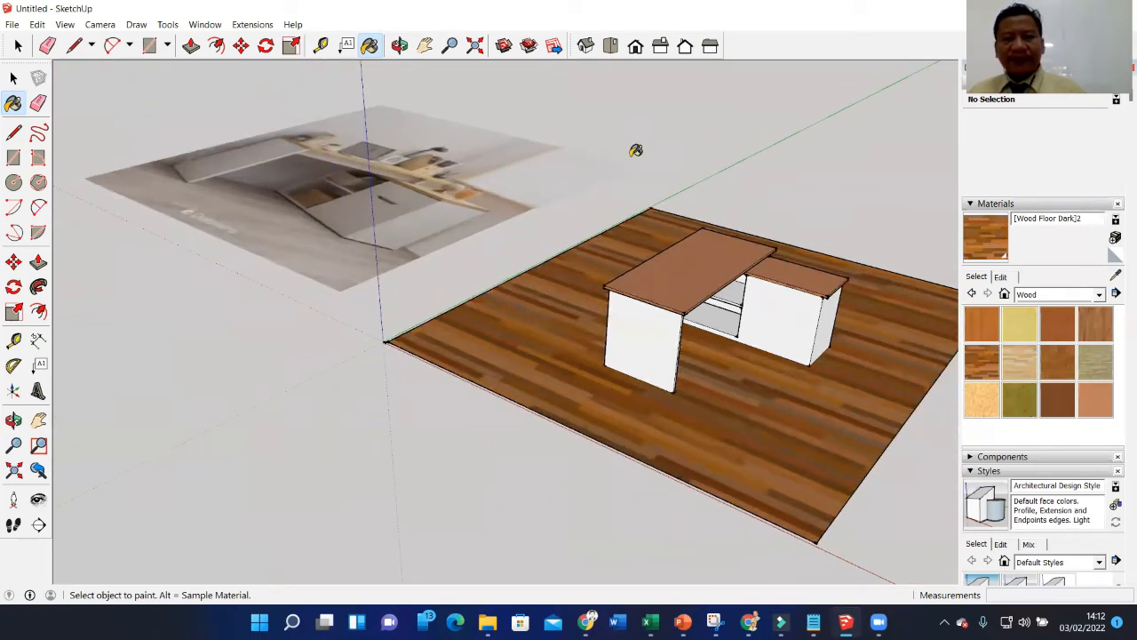
# Examine the desk and floor in the standard top, front, right, back, left and isometric views.
pyautogui.click(612, 49)
pyautogui.scroll(-1, 718, 261)
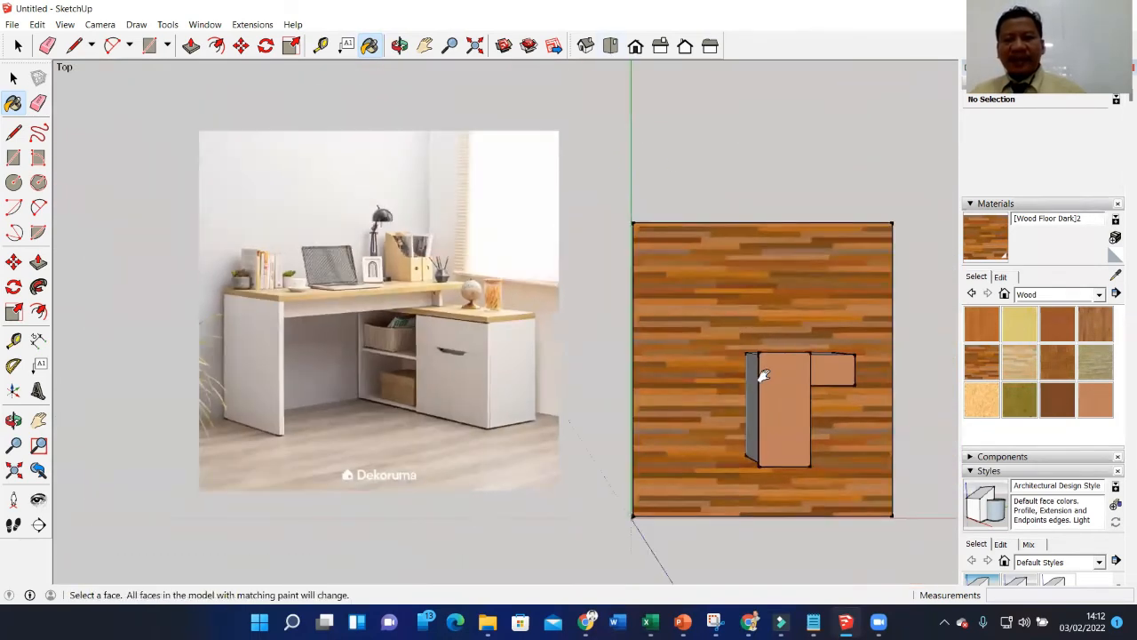
pyautogui.scroll(2, 693, 338)
pyautogui.scroll(1, 645, 310)
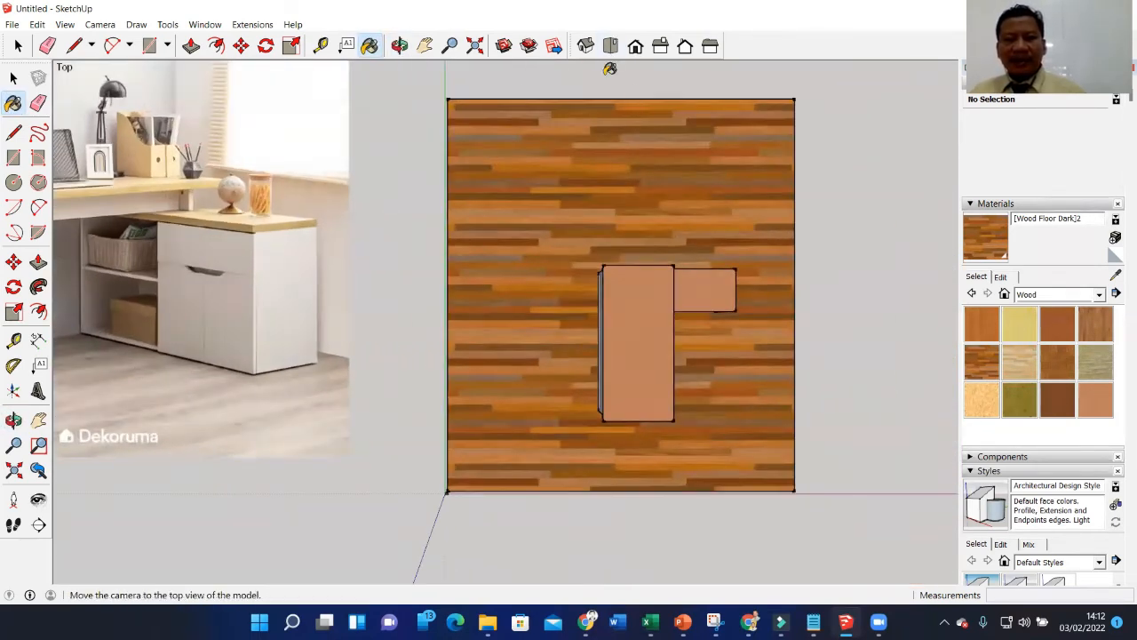
pyautogui.click(635, 45)
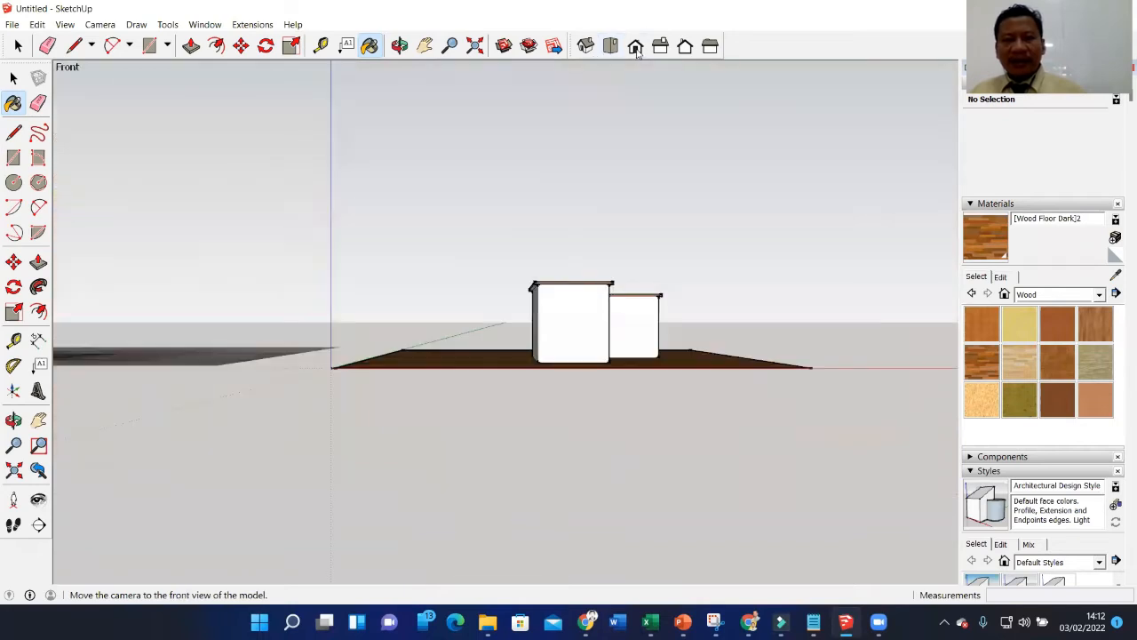
pyautogui.scroll(1, 615, 290)
pyautogui.click(660, 49)
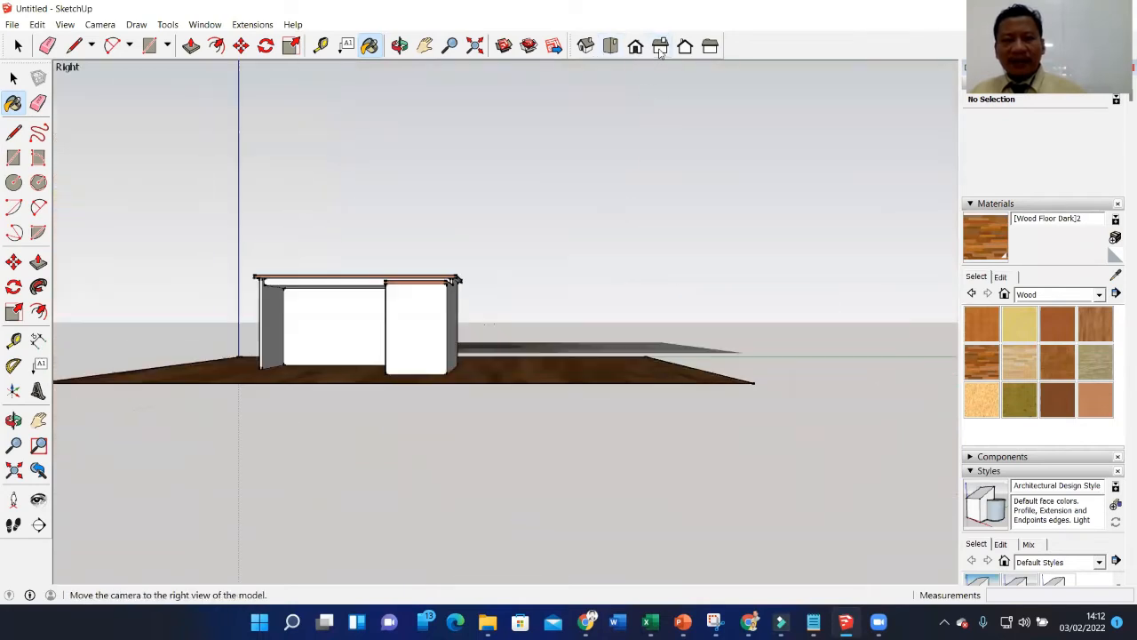
pyautogui.click(685, 46)
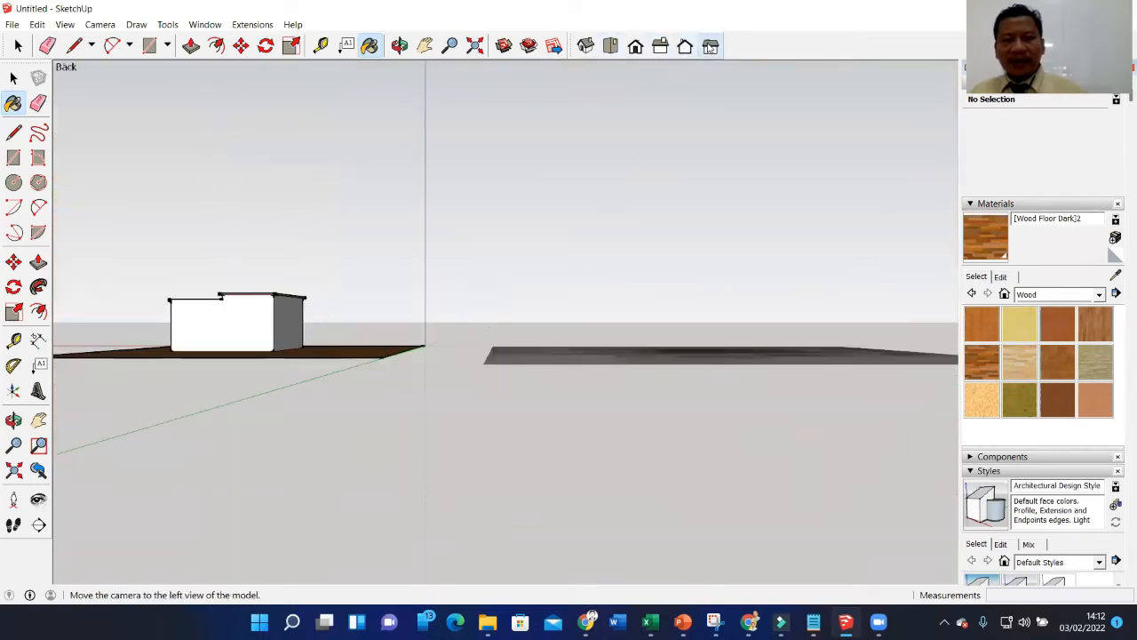
pyautogui.click(710, 47)
pyautogui.click(585, 45)
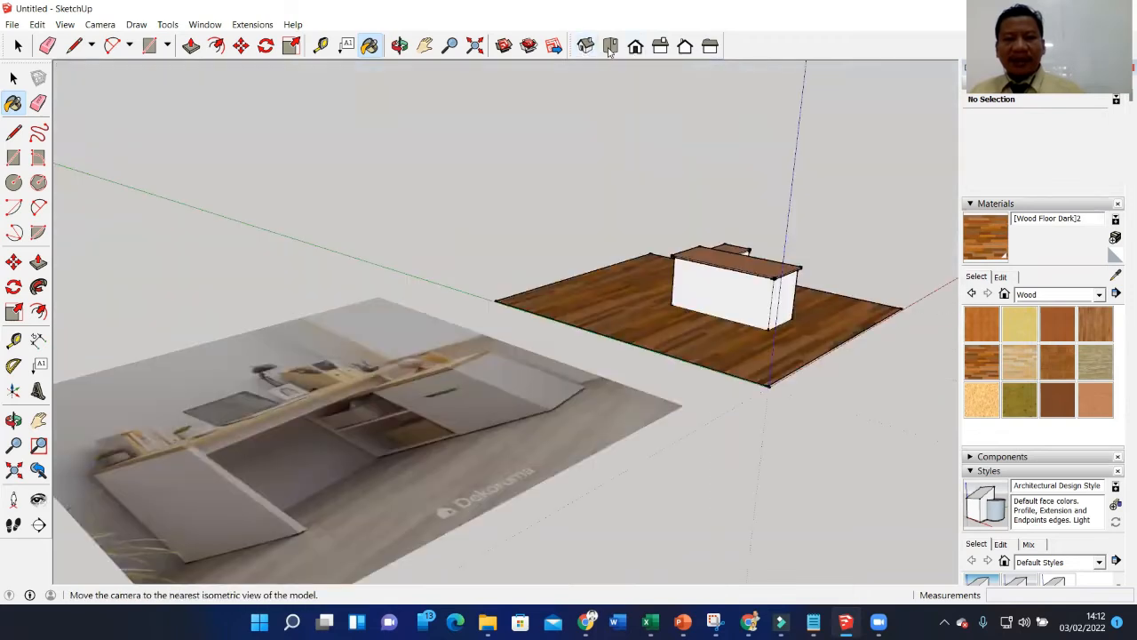
pyautogui.moveTo(788, 384)
pyautogui.mouseDown(button='middle')
pyautogui.moveTo(769, 317)
pyautogui.moveTo(738, 308)
pyautogui.moveTo(655, 376)
pyautogui.moveTo(588, 376)
pyautogui.moveTo(586, 363)
pyautogui.moveTo(642, 333)
pyautogui.moveTo(716, 315)
pyautogui.moveTo(642, 353)
pyautogui.moveTo(676, 375)
pyautogui.moveTo(636, 419)
pyautogui.moveTo(676, 364)
pyautogui.mouseUp(button='middle')
pyautogui.scroll(-3, 665, 350)
pyautogui.scroll(-1, 756, 159)
# Draw a line about 0.60 m long across the cabinet's front face at the middle shelf's level.
pyautogui.press('space')
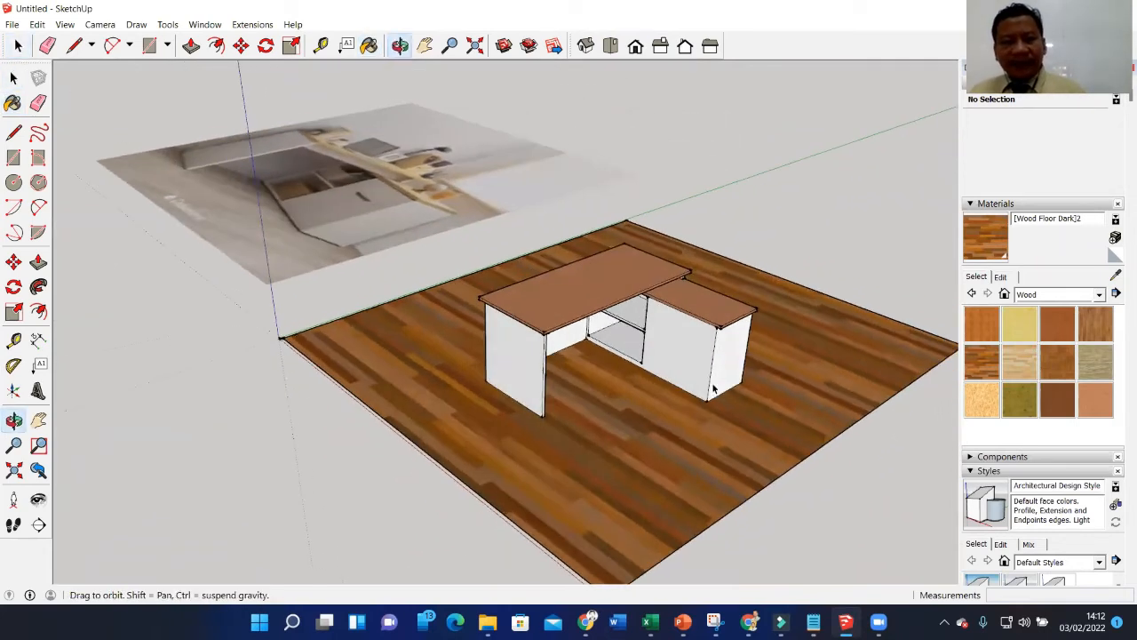
pyautogui.scroll(2, 689, 347)
pyautogui.scroll(2, 720, 355)
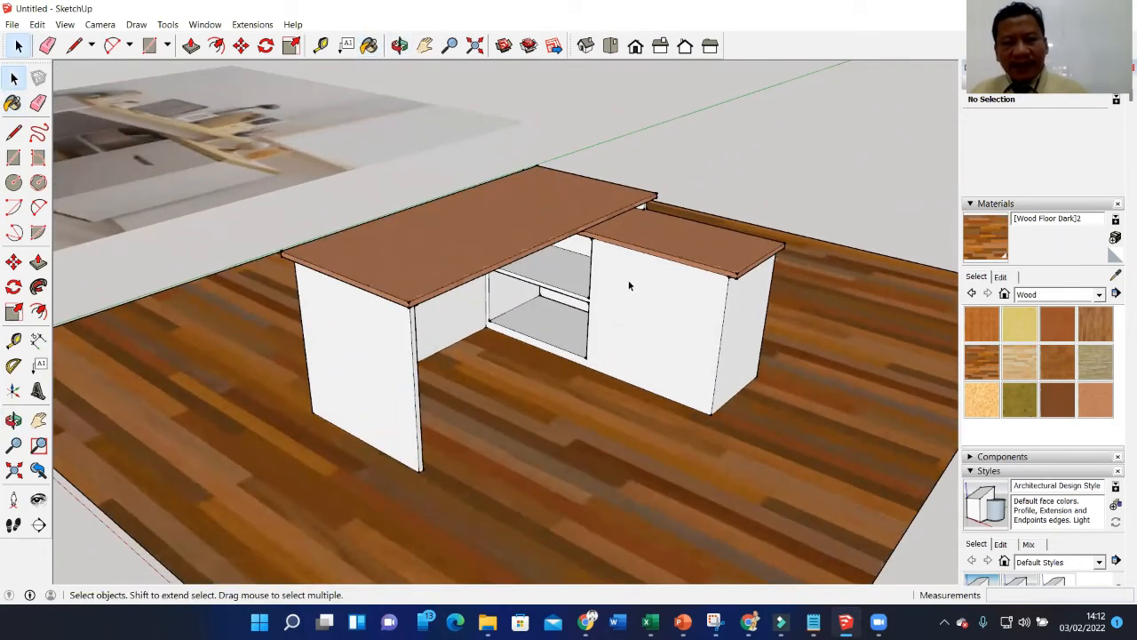
pyautogui.click(13, 132)
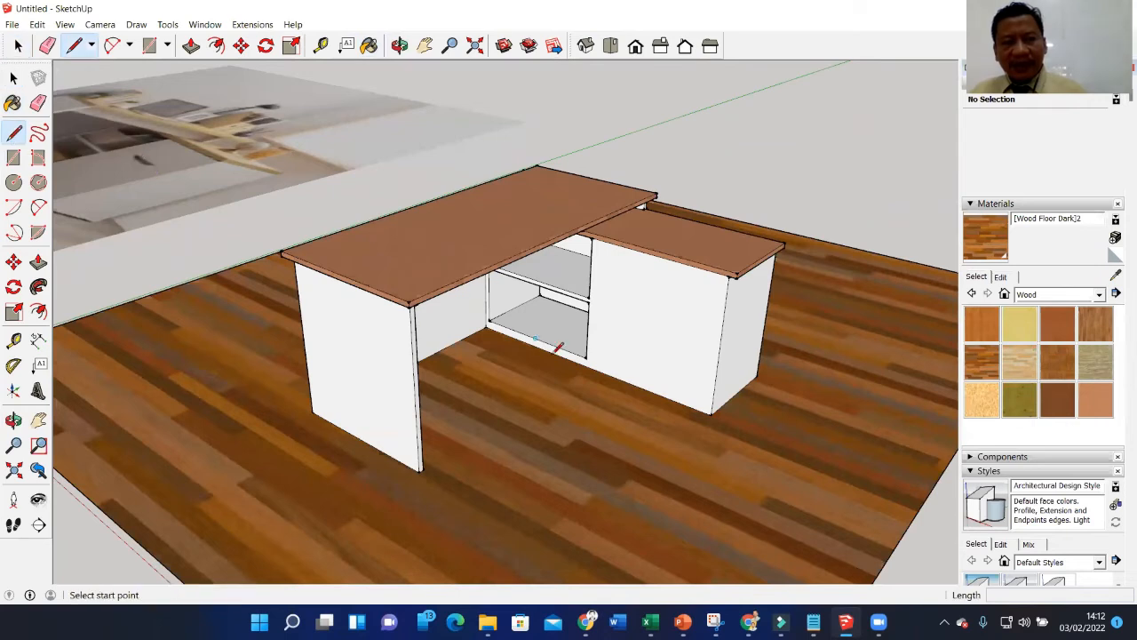
pyautogui.scroll(2, 602, 286)
pyautogui.click(590, 286)
pyautogui.click(758, 340)
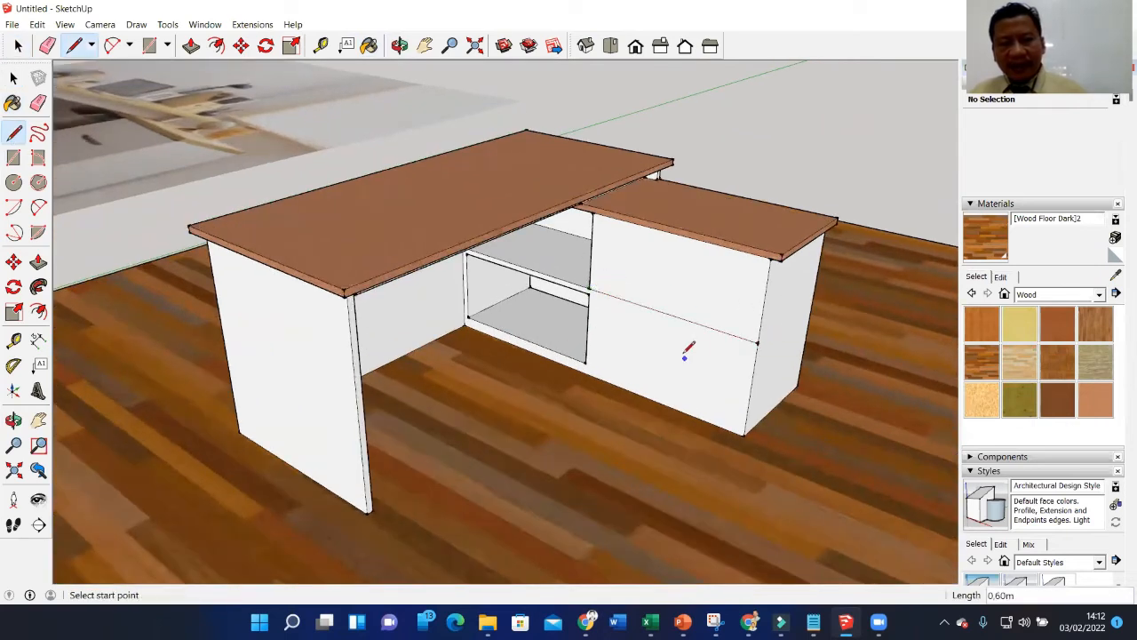
pyautogui.press('space')
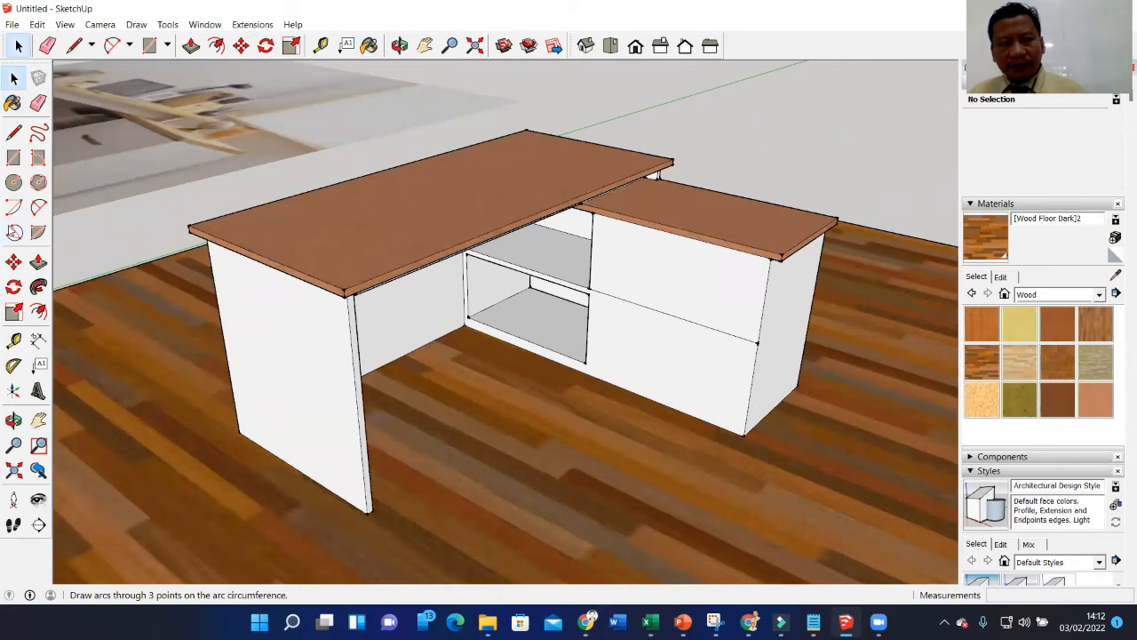
# Draw a handle rectangle about 0.08 m by 0.02 m near the top of the cabinet's upper front panel.
pyautogui.click(13, 158)
pyautogui.moveTo(670, 279); pyautogui.dragTo(677, 245, button='middle')
pyautogui.click(662, 233)
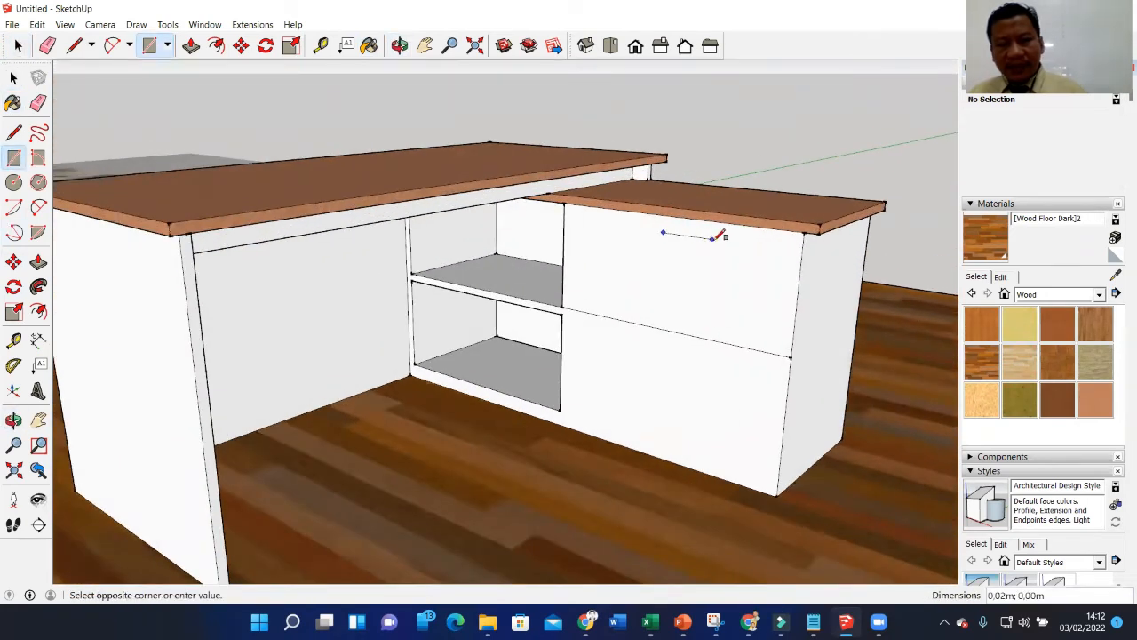
pyautogui.click(695, 245)
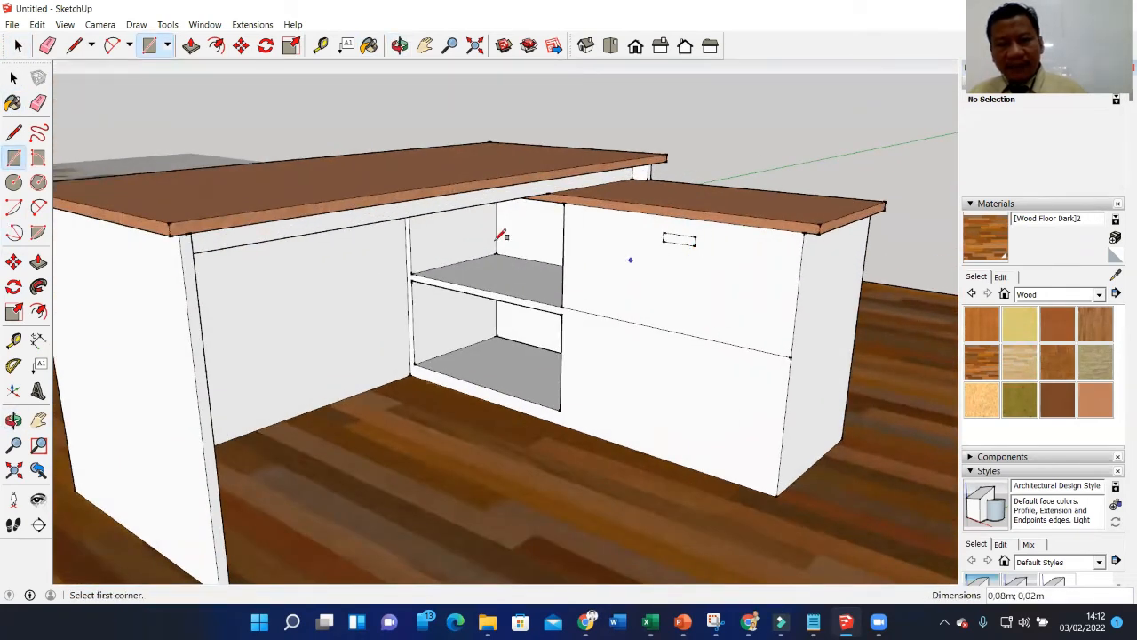
# Select the handle rectangle with its edges and try to copy it with the Move tool.
pyautogui.click(13, 79)
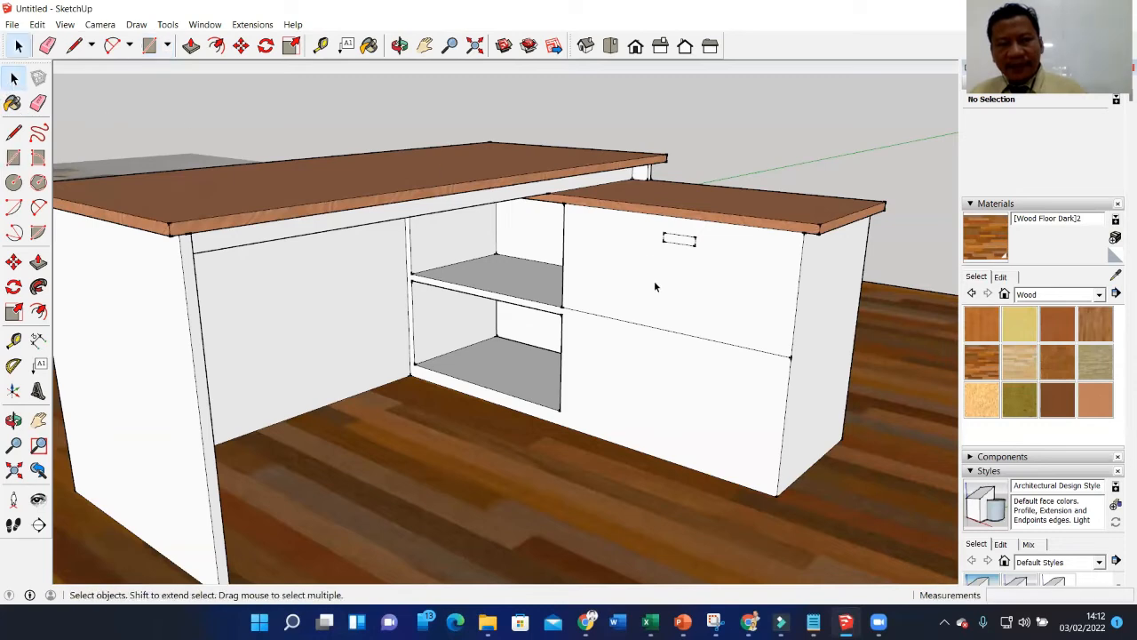
pyautogui.doubleClick(677, 242)
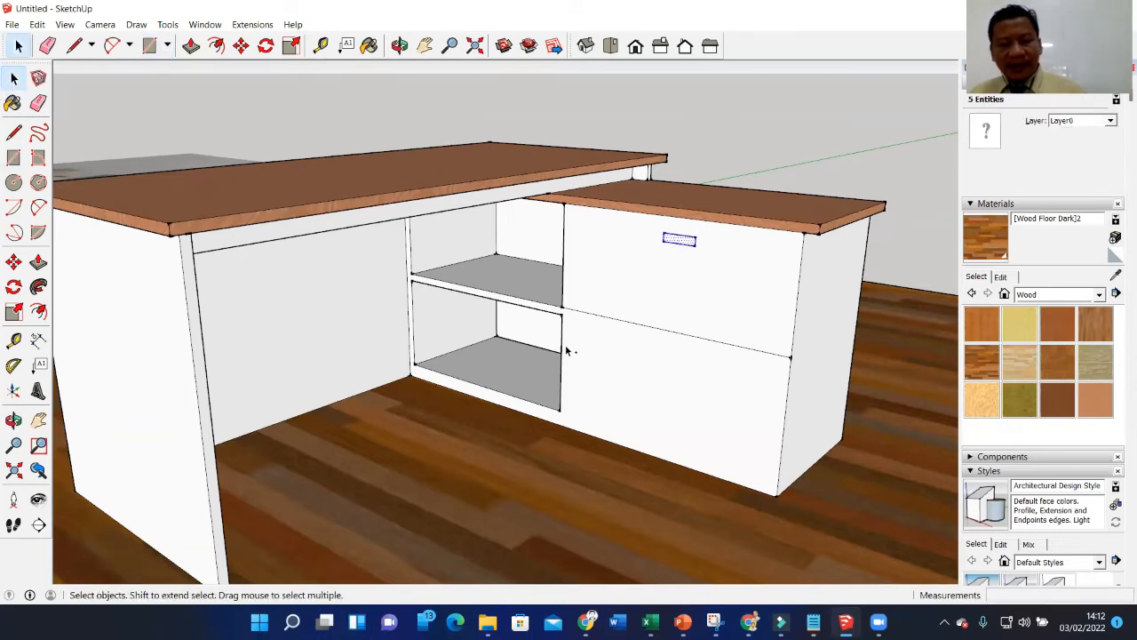
pyautogui.click(13, 262)
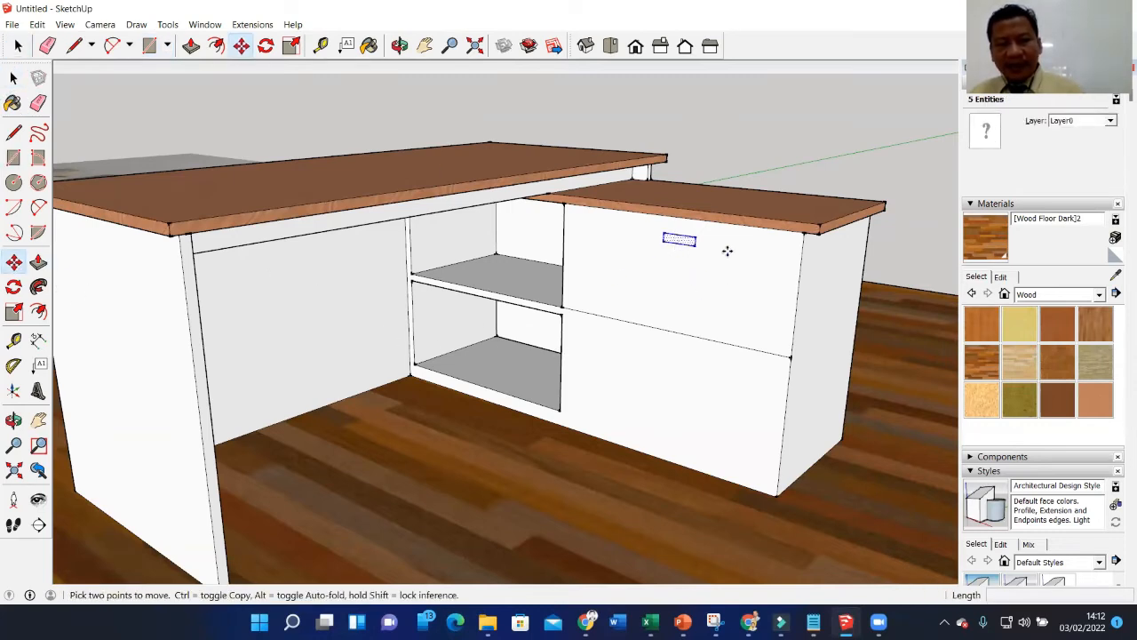
pyautogui.click(726, 254)
pyautogui.press('ctrl')
pyautogui.press('Escape')
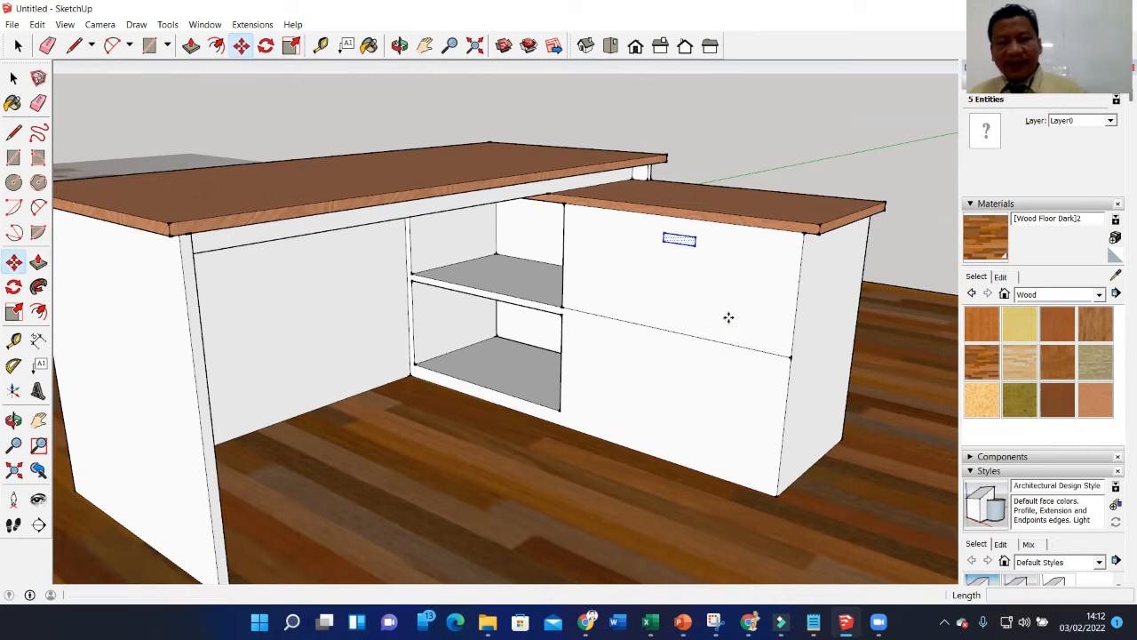
pyautogui.click(13, 79)
pyautogui.click(280, 133)
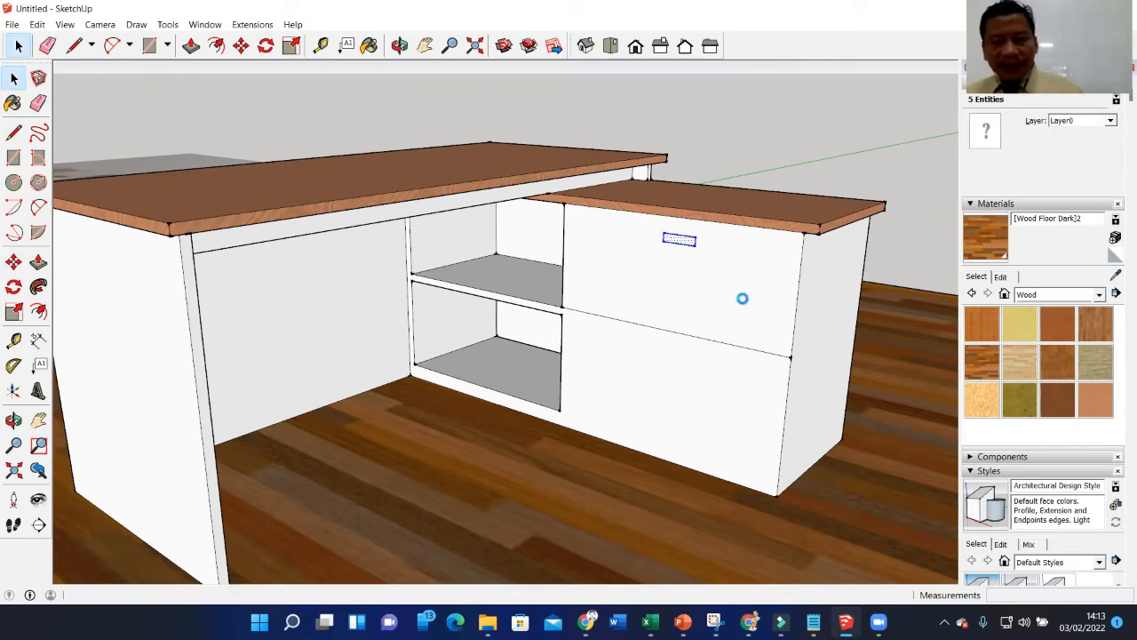
pyautogui.hotkey('ctrl', 'v')
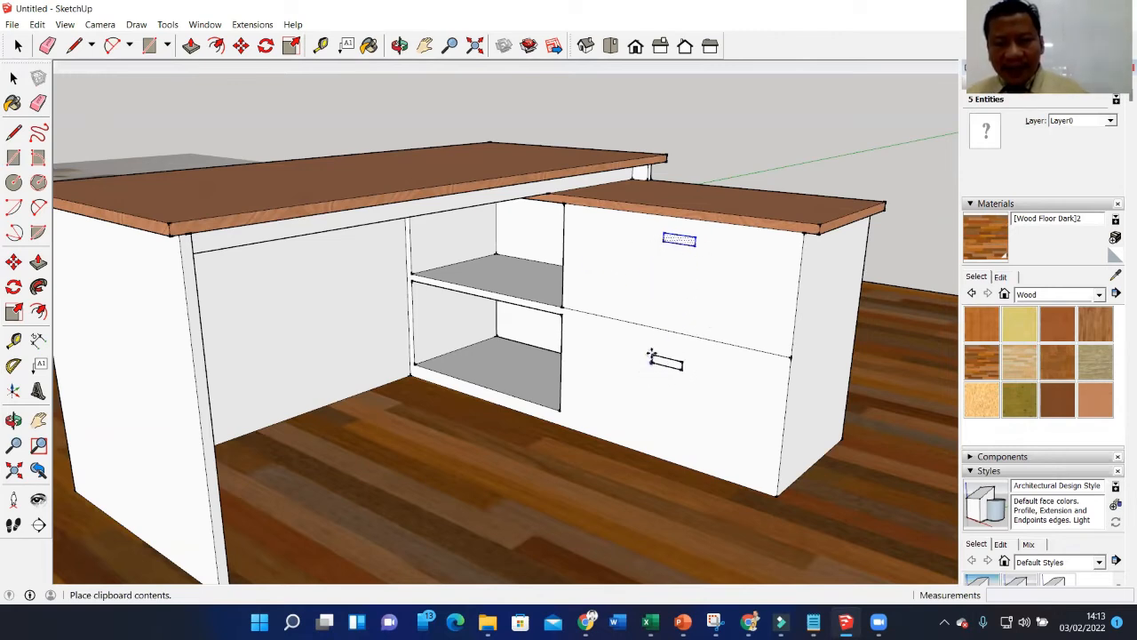
pyautogui.press('Escape')
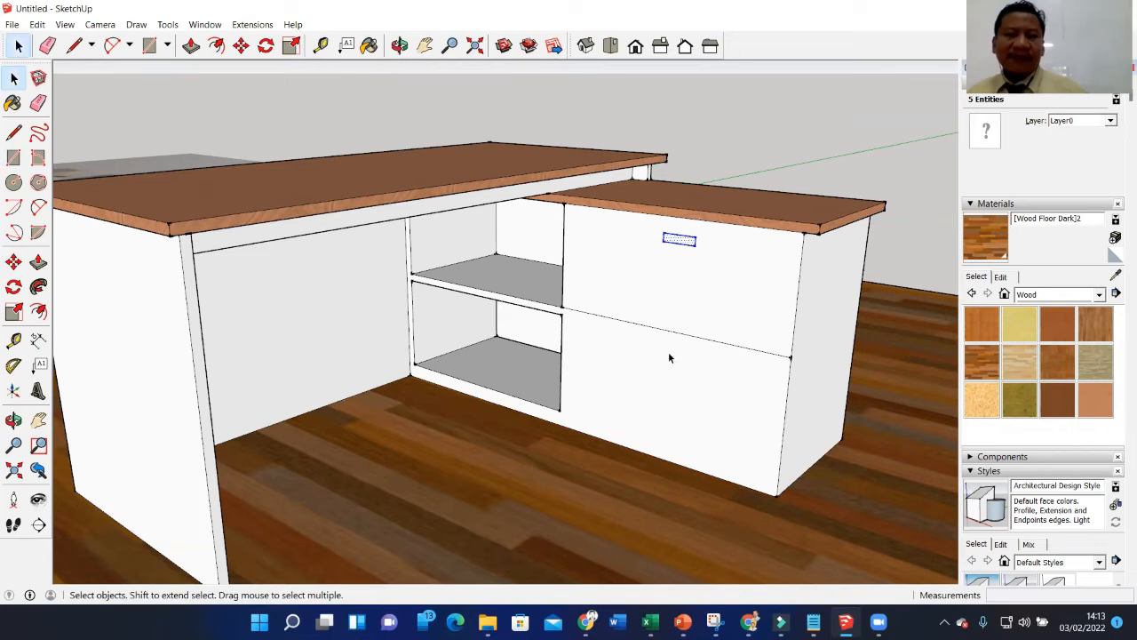
# Copy the selected handle rectangle about 0.27 m straight down onto the cabinet's lower front panel.
pyautogui.click(13, 263)
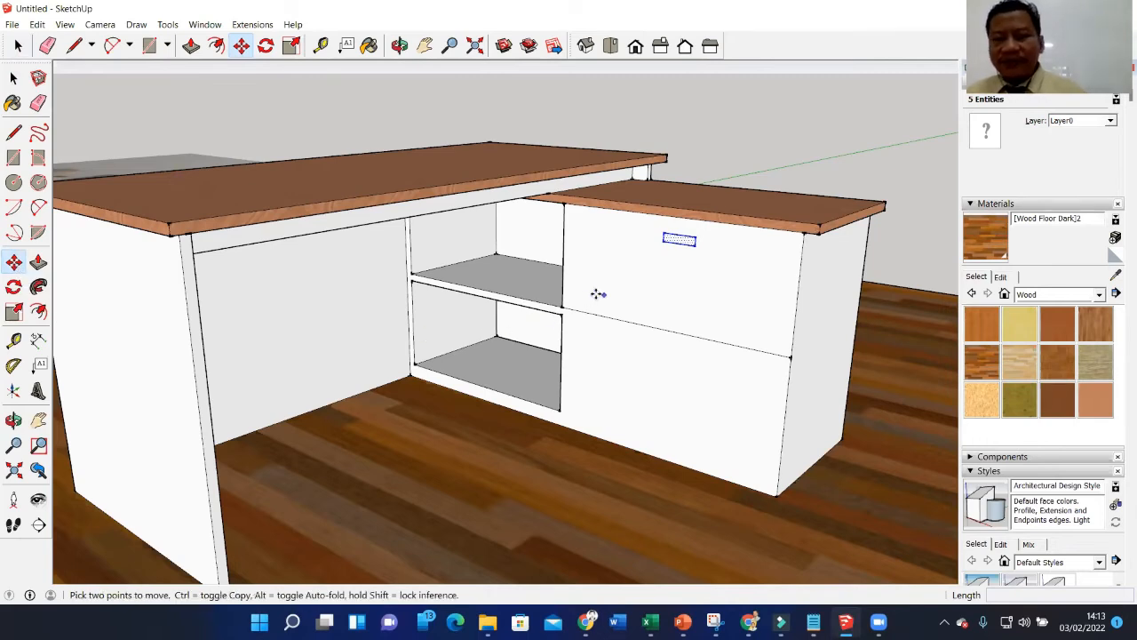
pyautogui.click(695, 246)
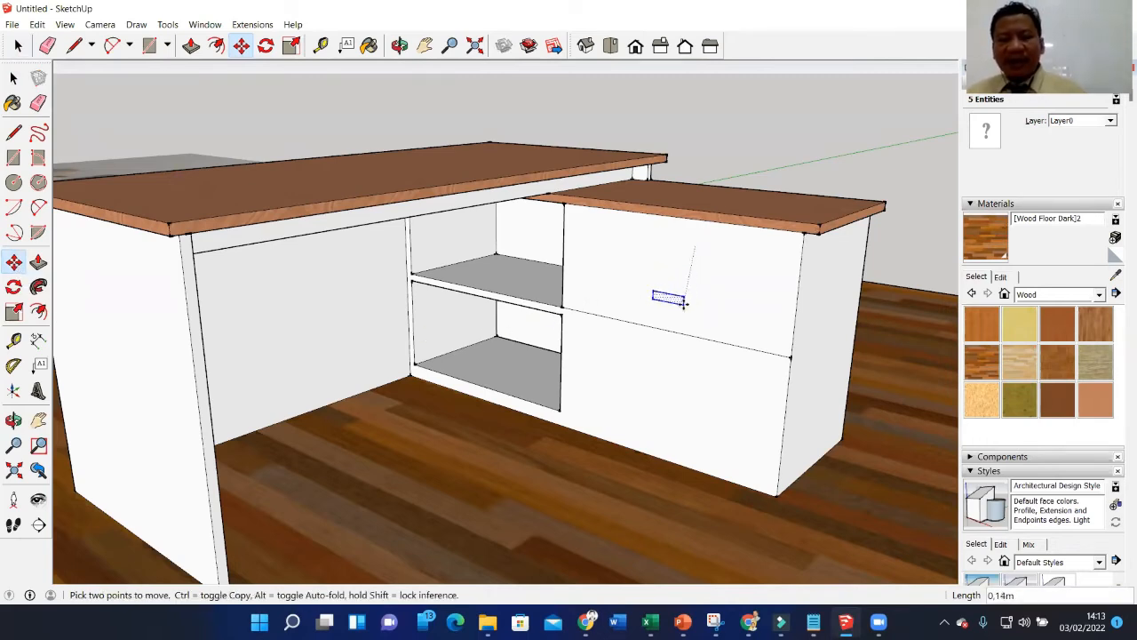
pyautogui.press('ctrl')
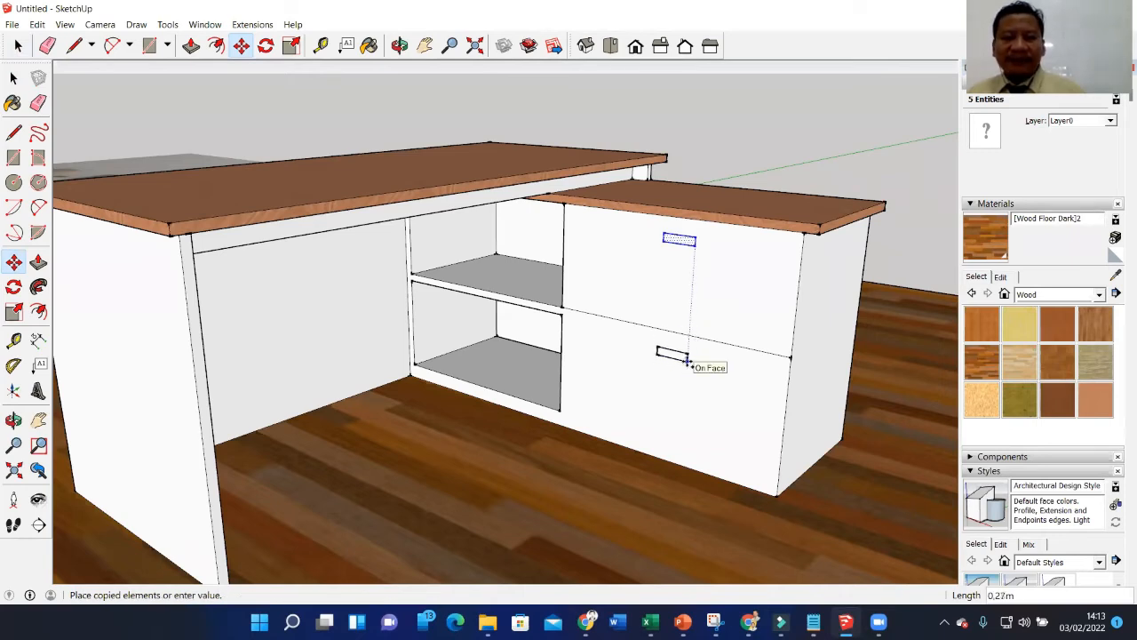
pyautogui.click(687, 359)
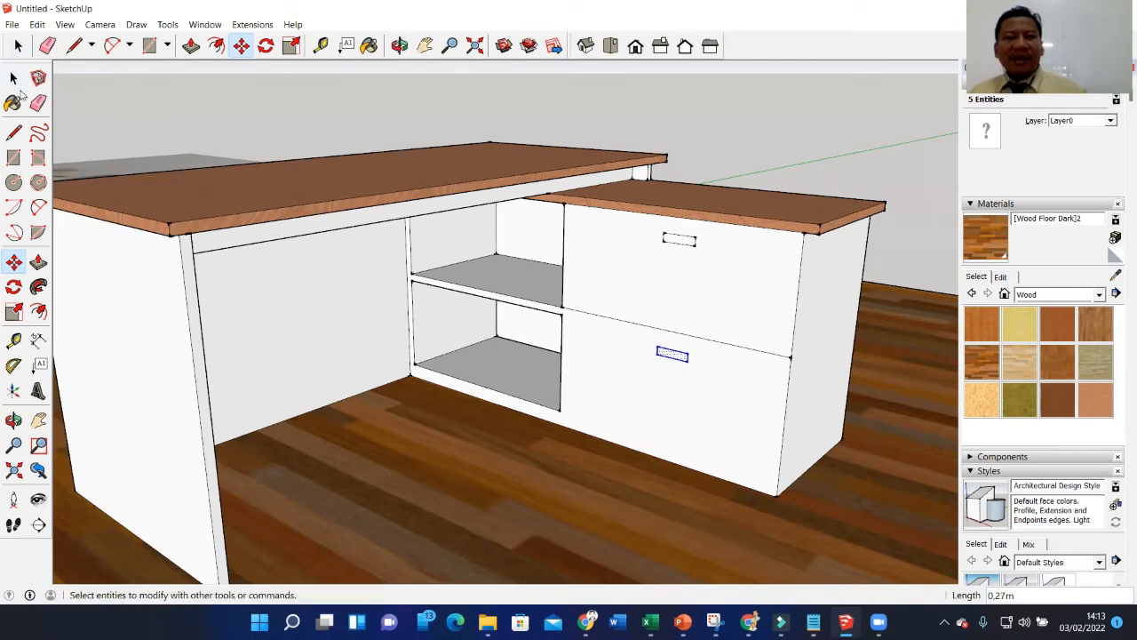
# Extrude the upper handle rectangle about 0.01 m out from the cabinet front and repeat the extrusion on the lower one.
pyautogui.click(38, 262)
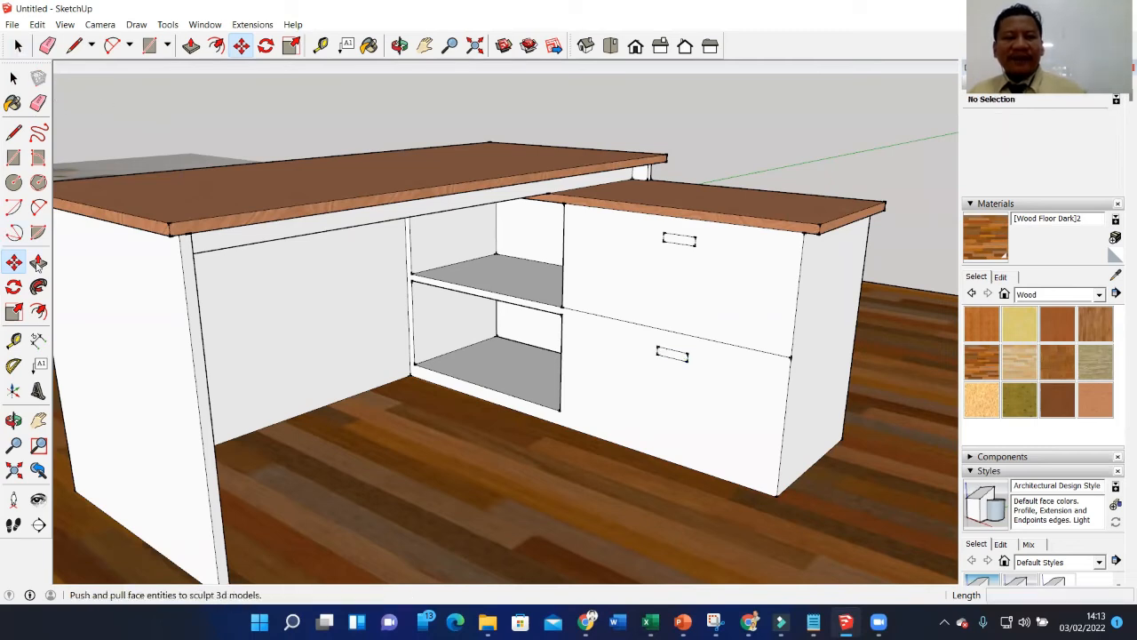
pyautogui.click(678, 240)
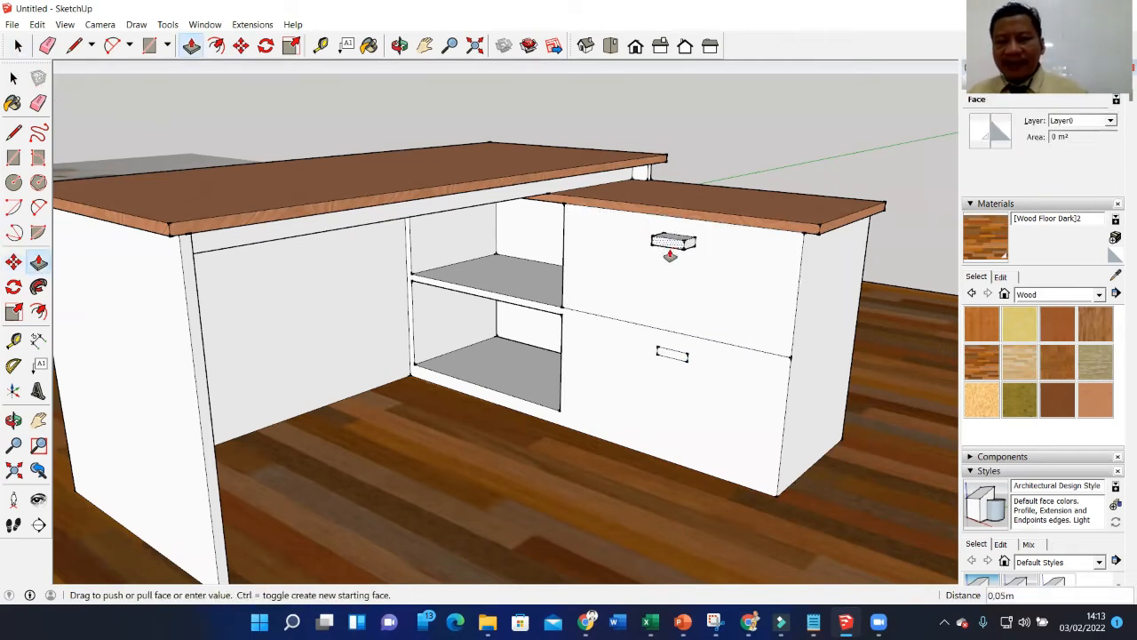
pyautogui.click(672, 258)
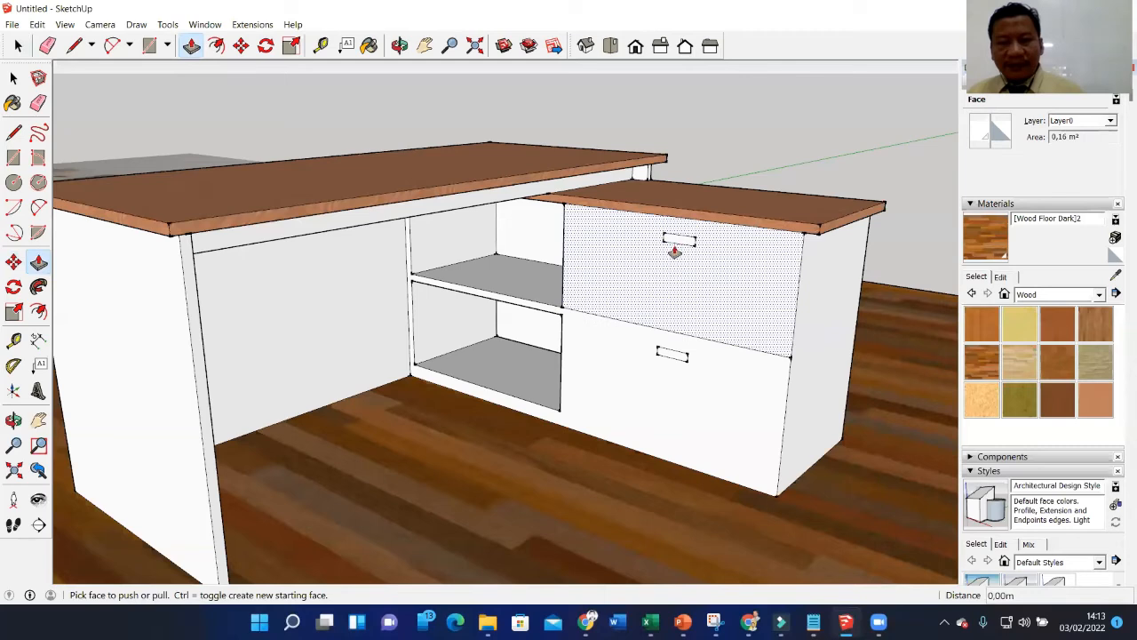
pyautogui.click(673, 246)
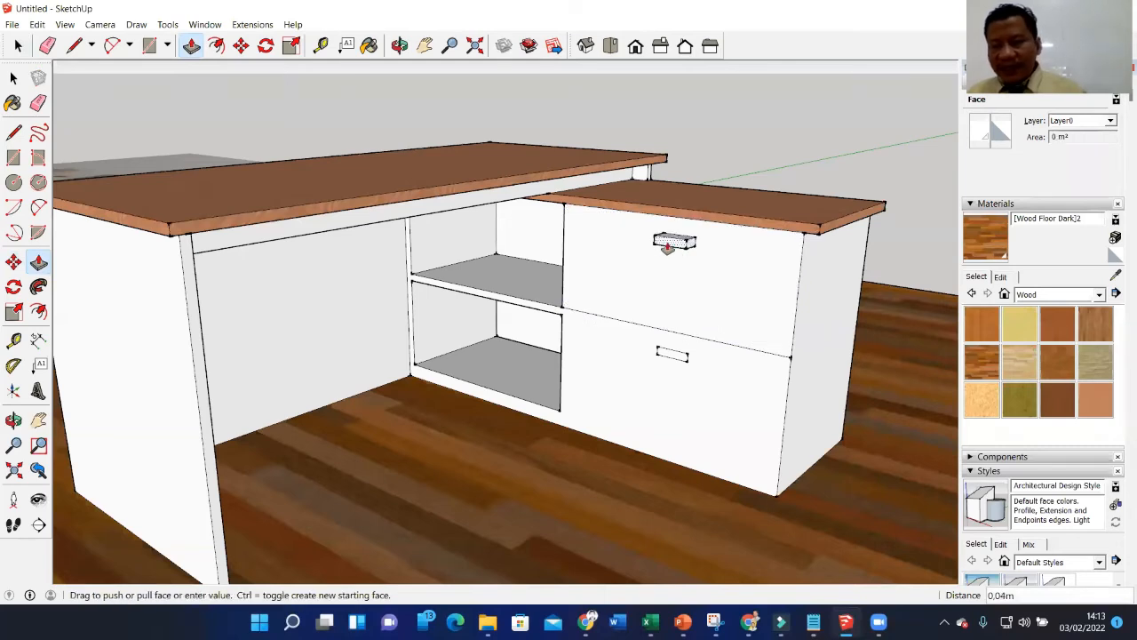
pyautogui.write('2')
pyautogui.press('Return')
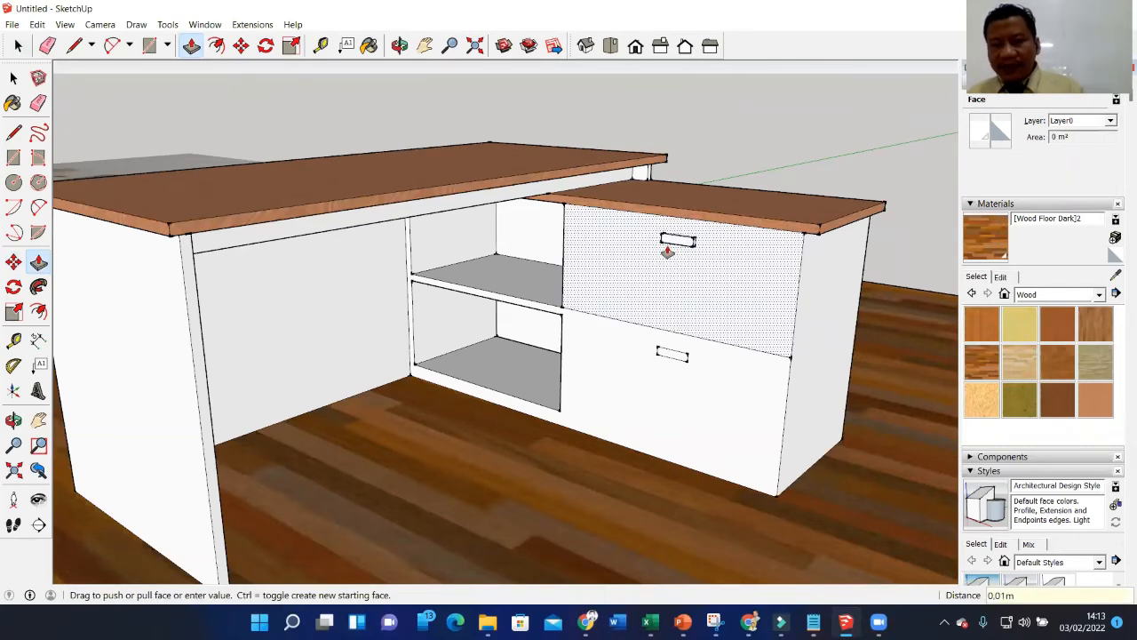
pyautogui.doubleClick(670, 355)
# Sample the tabletop's Wood Veneer 02 material and paint the upper handle's front face with it.
pyautogui.moveTo(716, 332); pyautogui.dragTo(588, 389, button='middle')
pyautogui.scroll(-2, 592, 388)
pyautogui.moveTo(625, 338); pyautogui.dragTo(884, 258, button='middle')
pyautogui.scroll(-4, 632, 299)
pyautogui.click(1115, 276)
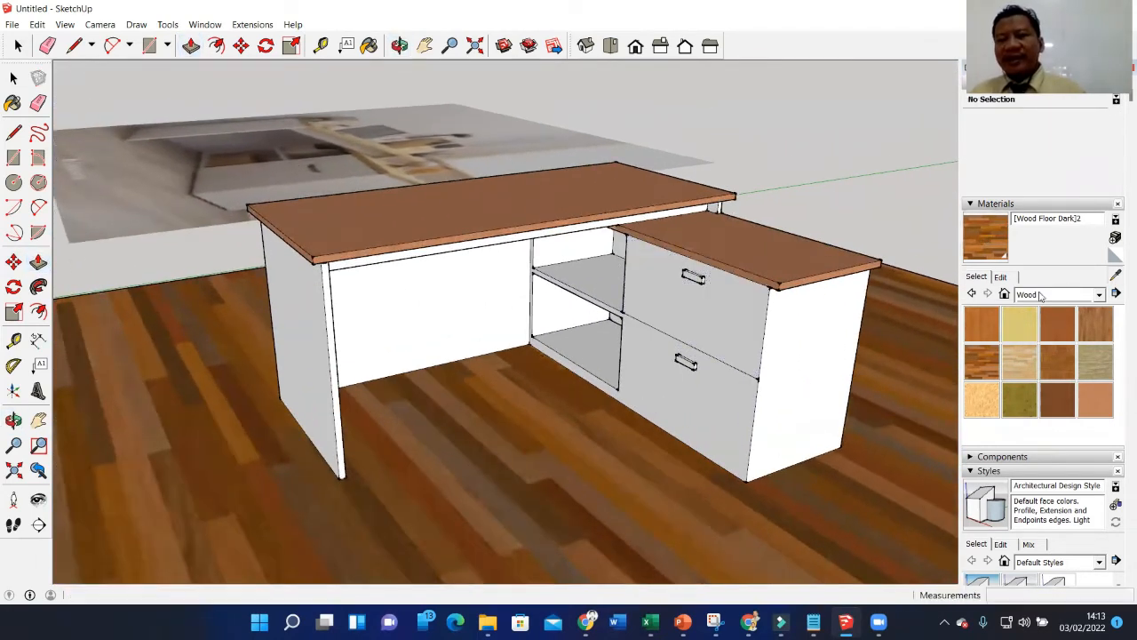
pyautogui.scroll(1, 725, 291)
pyautogui.click(721, 269)
pyautogui.scroll(3, 695, 265)
pyautogui.click(695, 266)
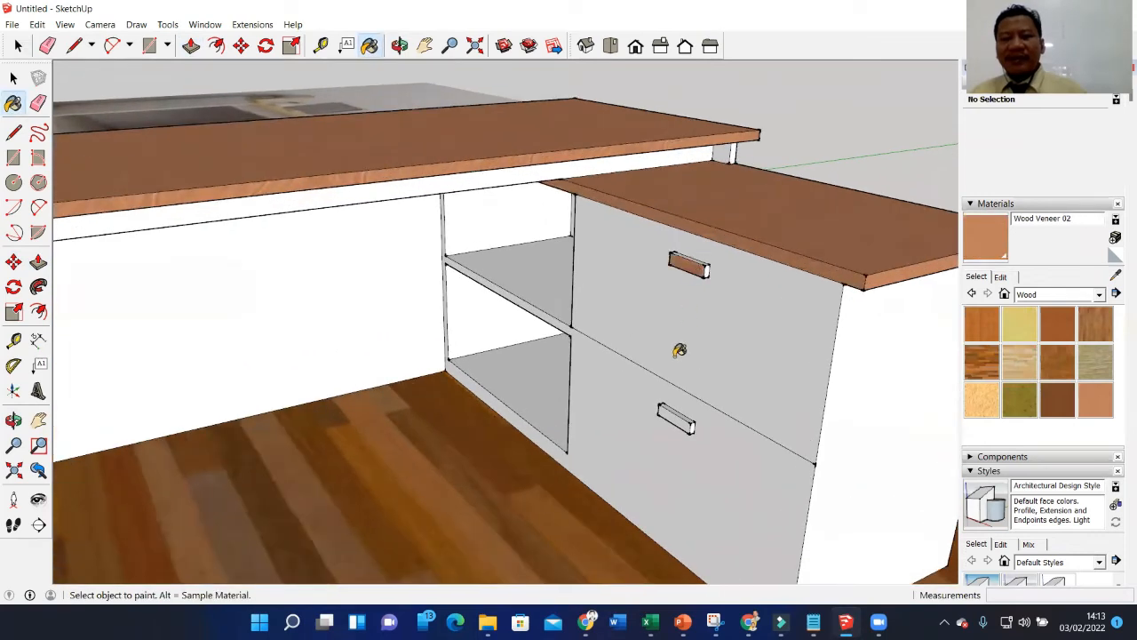
# Paint the front, top and end faces of the lower handle with Wood Veneer 02.
pyautogui.scroll(2, 675, 422)
pyautogui.click(676, 405)
pyautogui.scroll(2, 685, 399)
pyautogui.click(706, 420)
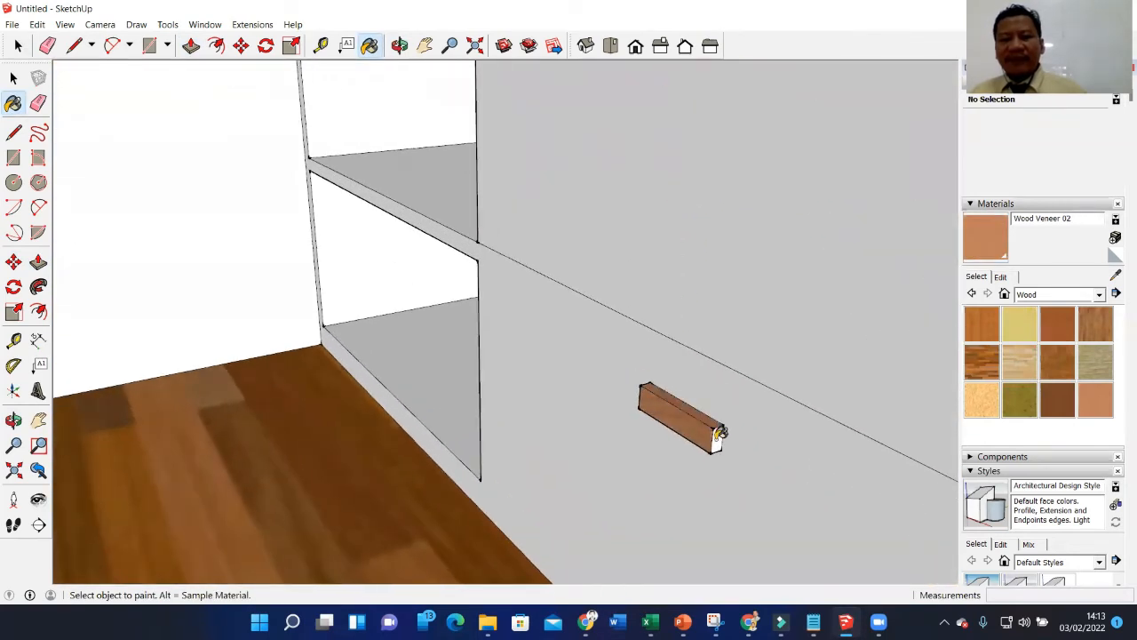
pyautogui.scroll(-1, 718, 435)
pyautogui.click(719, 435)
# Paint the remaining visible faces of the upper handle with Wood Veneer 02.
pyautogui.scroll(-1, 719, 434)
pyautogui.scroll(2, 739, 215)
pyautogui.click(742, 213)
pyautogui.click(747, 233)
pyautogui.scroll(-4, 716, 347)
pyautogui.scroll(-1, 691, 435)
pyautogui.keyDown('shift'); pyautogui.moveTo(669, 409); pyautogui.dragTo(710, 375, button='middle'); pyautogui.keyUp('shift')
pyautogui.scroll(-2, 690, 354)
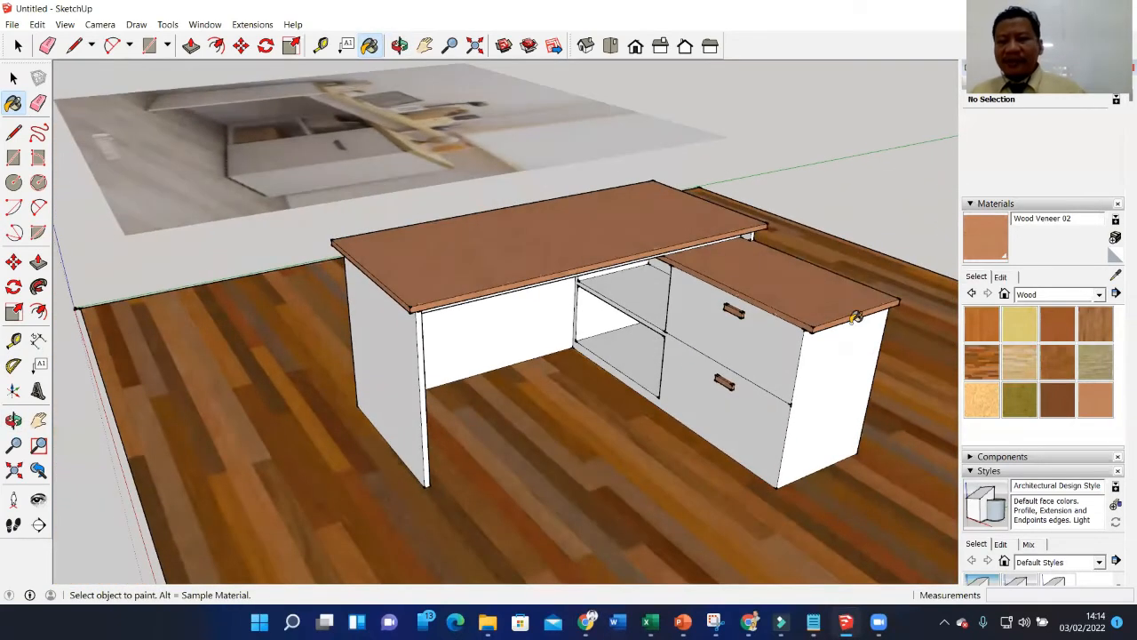
# Choose the Wood Floor Light material and paint the cabinet's upper and lower front panels.
pyautogui.moveTo(832, 351); pyautogui.dragTo(870, 353, button='middle')
pyautogui.click(1058, 360)
pyautogui.click(1015, 365)
pyautogui.click(983, 393)
pyautogui.click(986, 364)
pyautogui.click(1015, 360)
pyautogui.click(977, 328)
pyautogui.click(984, 360)
pyautogui.click(1023, 364)
pyautogui.click(763, 368)
pyautogui.click(745, 415)
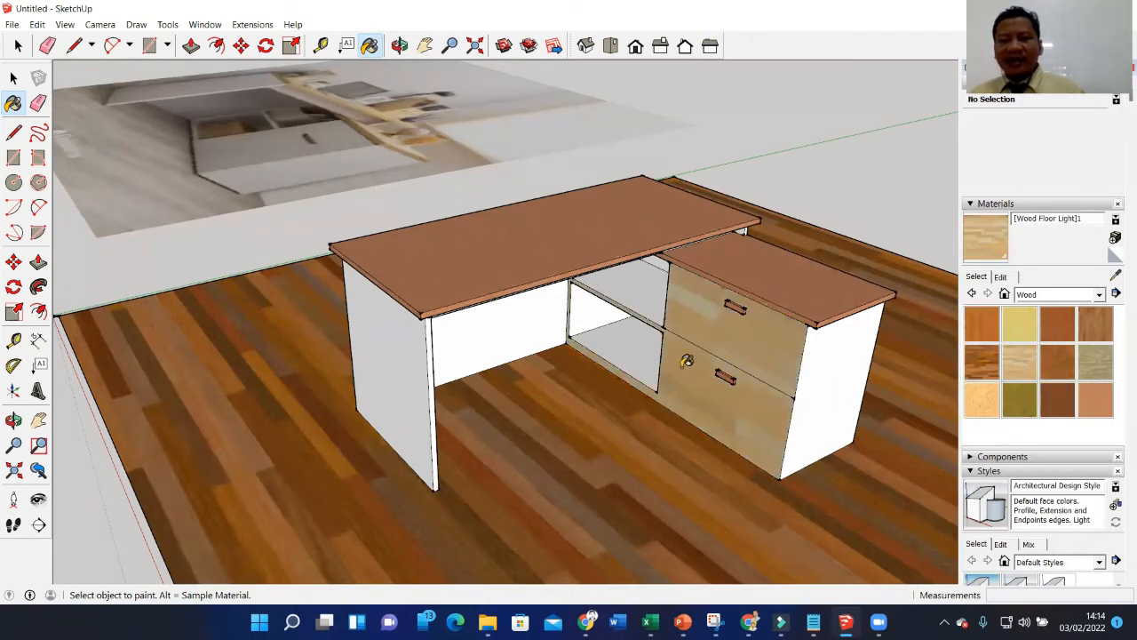
# Paint the cabinet's end face, the desk's back panel and the leg panel with its front edge in Wood Floor Light.
pyautogui.click(809, 368)
pyautogui.click(487, 327)
pyautogui.click(425, 372)
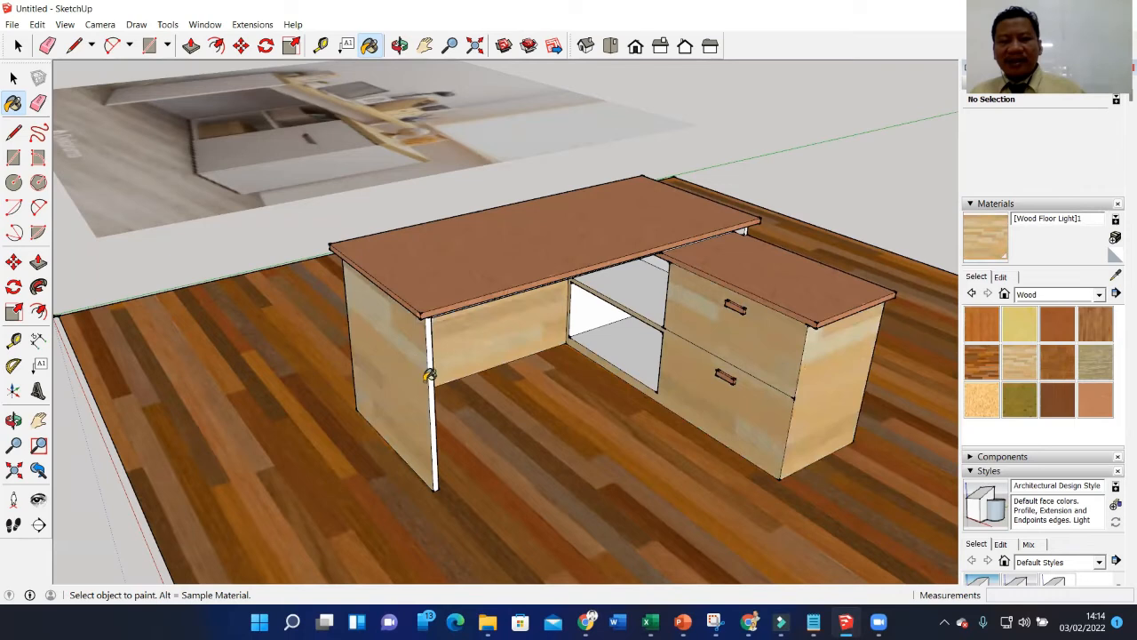
pyautogui.scroll(3, 432, 363)
pyautogui.scroll(-3, 436, 358)
# Paint the open shelves, their interior walls and the strip under the desktop with Wood Floor Light.
pyautogui.scroll(4, 673, 316)
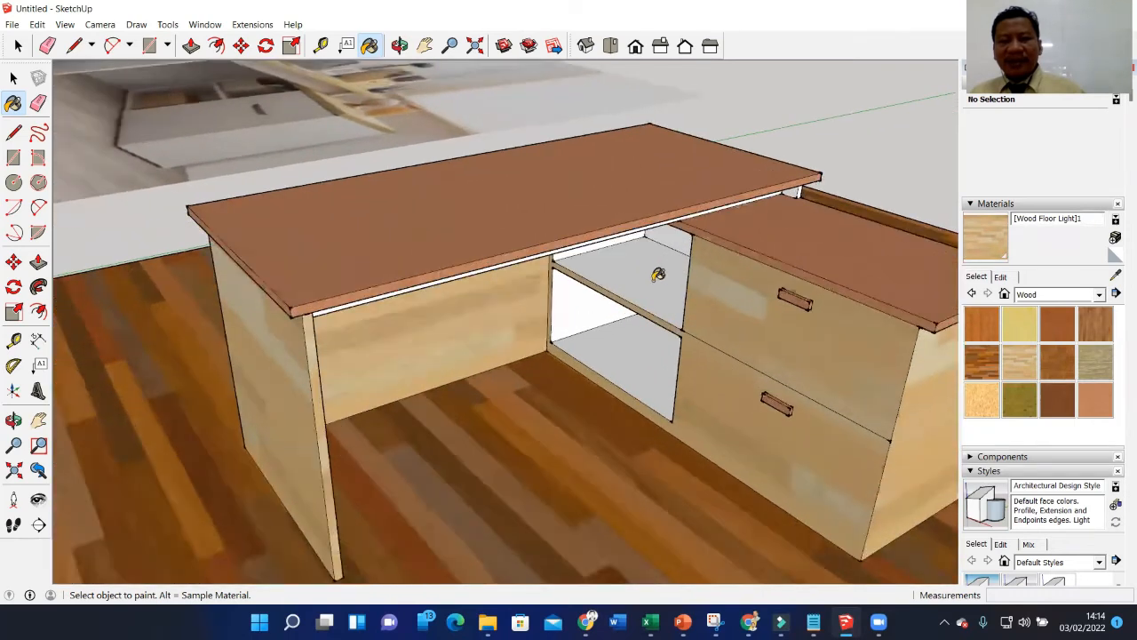
pyautogui.click(631, 355)
pyautogui.click(563, 302)
pyautogui.click(603, 260)
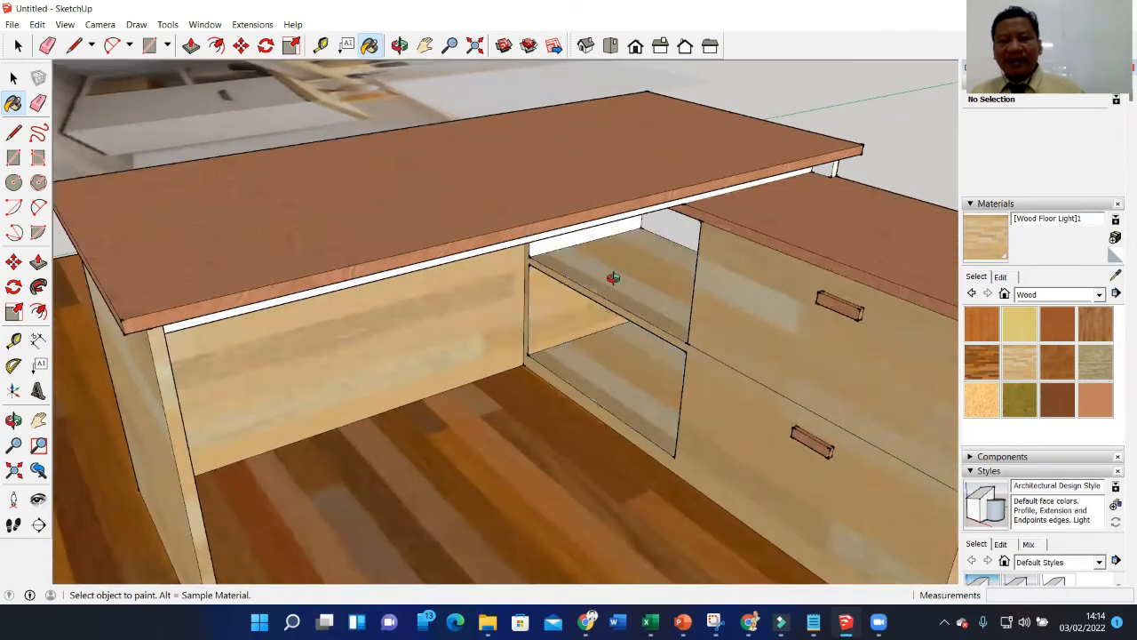
pyautogui.scroll(3, 604, 267)
pyautogui.click(613, 266)
pyautogui.click(650, 248)
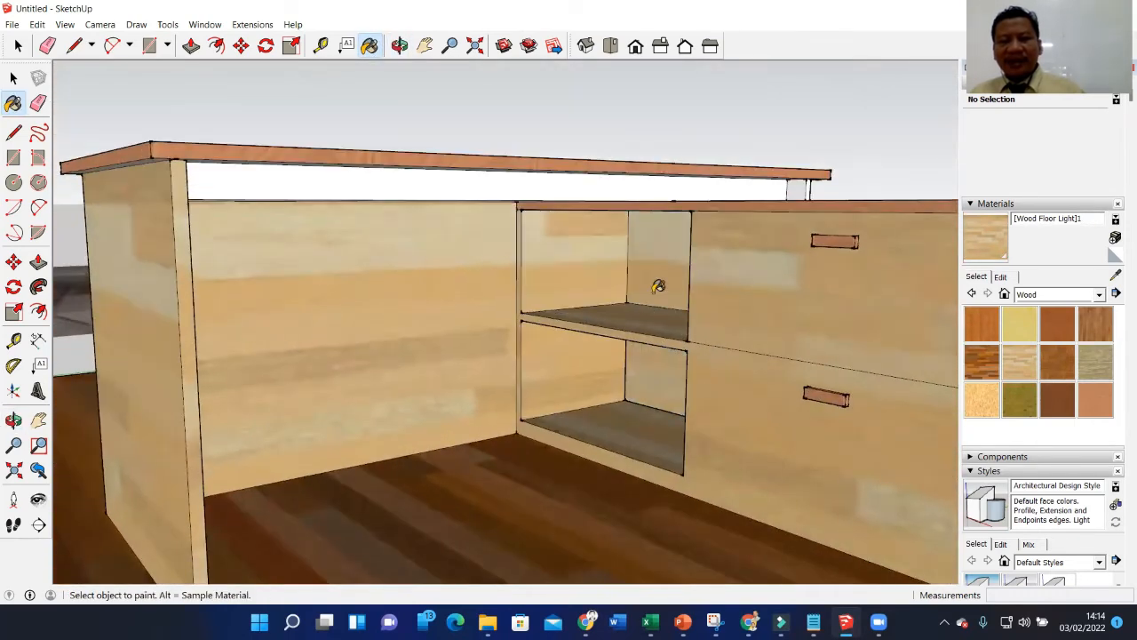
pyautogui.click(633, 185)
# Examine the painted desk and cabinet from the front, the rear and above.
pyautogui.scroll(-5, 635, 195)
pyautogui.moveTo(644, 227)
pyautogui.mouseDown(button='middle')
pyautogui.moveTo(675, 340)
pyautogui.moveTo(452, 256)
pyautogui.moveTo(737, 279)
pyautogui.moveTo(512, 320)
pyautogui.moveTo(458, 311)
pyautogui.moveTo(683, 299)
pyautogui.moveTo(673, 346)
pyautogui.moveTo(548, 384)
pyautogui.moveTo(337, 295)
pyautogui.mouseUp(button='middle')
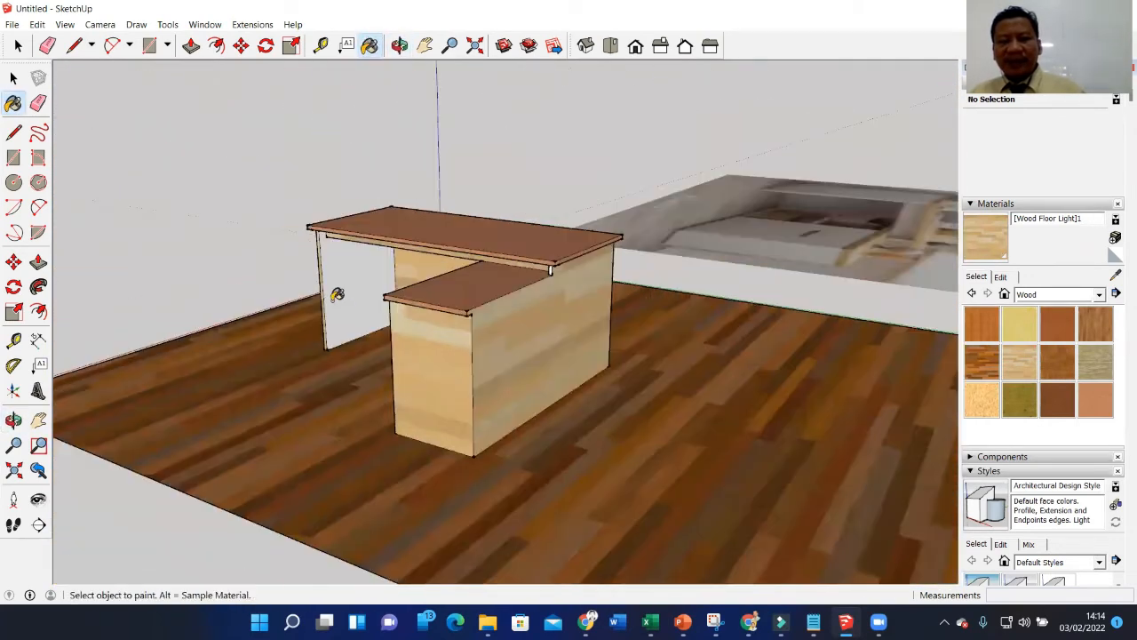
pyautogui.scroll(-3, 365, 339)
pyautogui.moveTo(382, 417); pyautogui.dragTo(706, 405, button='middle')
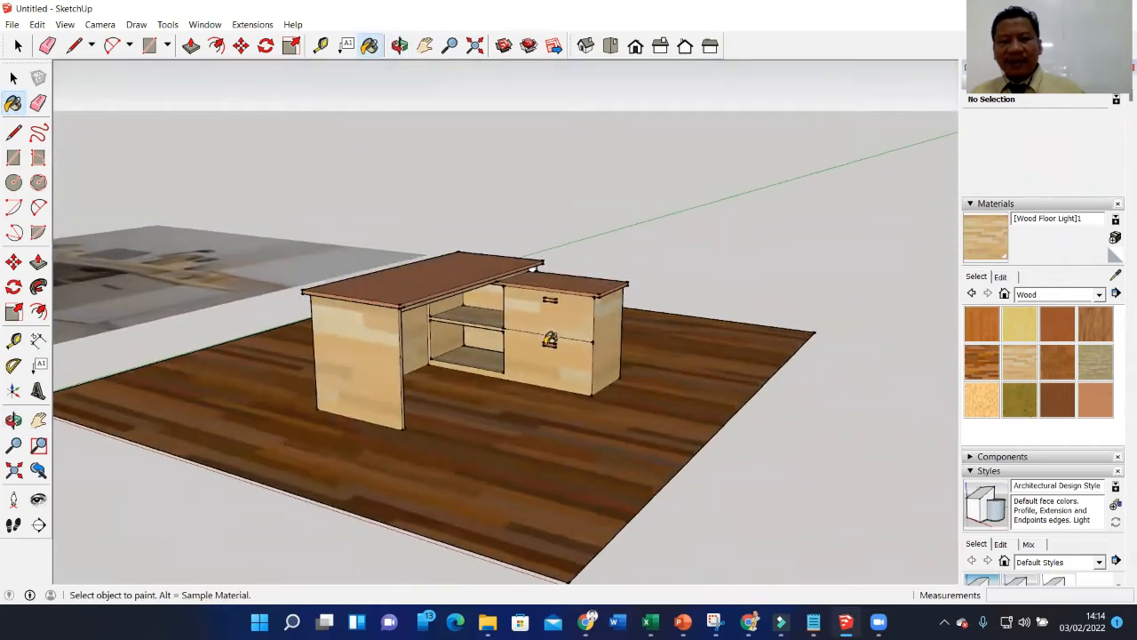
pyautogui.scroll(4, 551, 330)
pyautogui.scroll(2, 550, 258)
pyautogui.moveTo(520, 262)
pyautogui.mouseDown(button='middle')
pyautogui.moveTo(452, 335)
pyautogui.moveTo(624, 396)
pyautogui.moveTo(272, 310)
pyautogui.moveTo(495, 362)
pyautogui.moveTo(462, 297)
pyautogui.moveTo(503, 292)
pyautogui.moveTo(481, 262)
pyautogui.moveTo(701, 312)
pyautogui.moveTo(817, 357)
pyautogui.mouseUp(button='middle')
pyautogui.moveTo(836, 239); pyautogui.dragTo(841, 302, button='middle')
pyautogui.moveTo(830, 169); pyautogui.dragTo(865, 434, button='middle')
pyautogui.scroll(-2, 865, 434)
pyautogui.moveTo(820, 317)
pyautogui.keyDown('shift'); pyautogui.mouseDown(button='middle')
pyautogui.moveTo(737, 406)
pyautogui.moveTo(711, 330)
pyautogui.moveTo(695, 396)
pyautogui.moveTo(578, 427)
pyautogui.moveTo(508, 485)
pyautogui.mouseUp(button='middle'); pyautogui.keyUp('shift')
pyautogui.scroll(2, 711, 330)
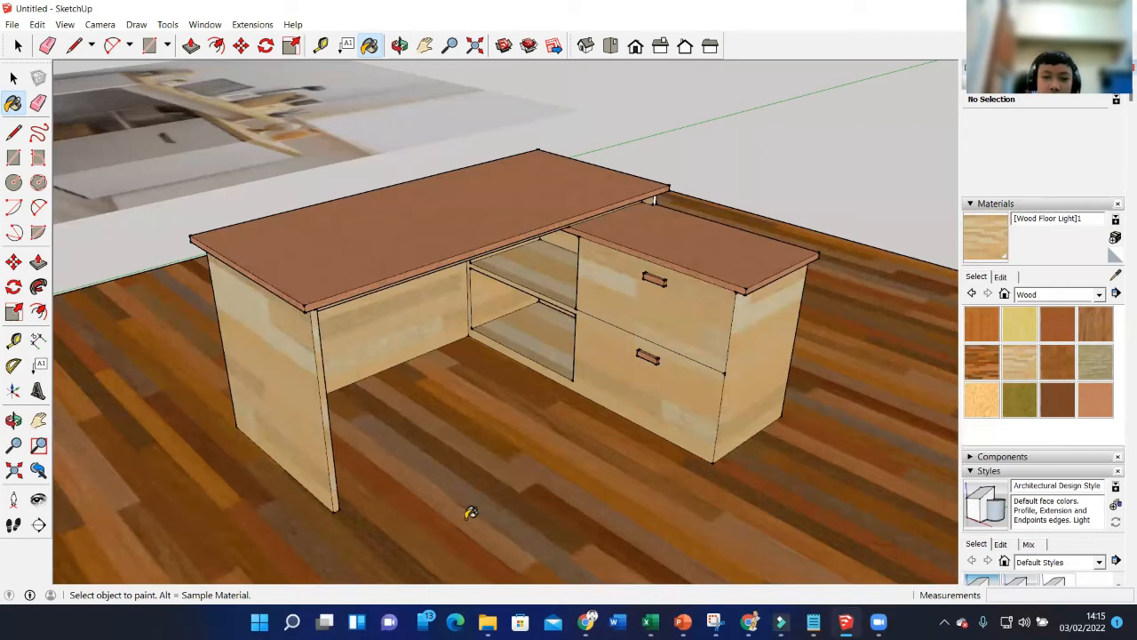
pyautogui.click(13, 78)
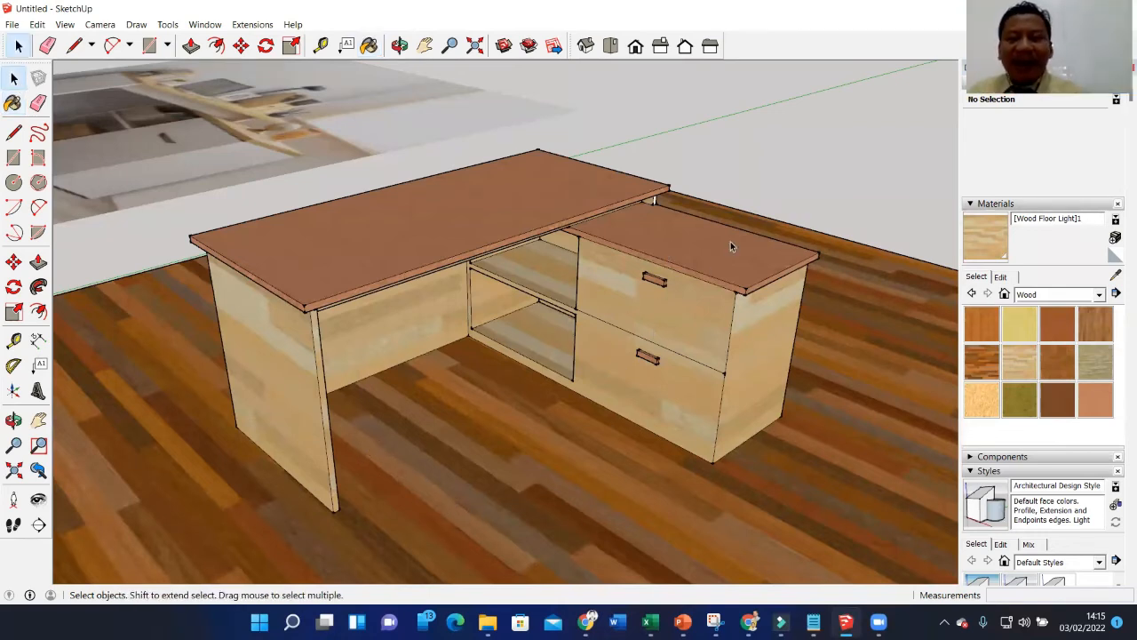
pyautogui.scroll(-2, 785, 181)
pyautogui.scroll(-3, 643, 410)
pyautogui.moveTo(643, 409)
pyautogui.mouseDown(button='middle')
pyautogui.moveTo(593, 400)
pyautogui.moveTo(630, 388)
pyautogui.moveTo(598, 302)
pyautogui.moveTo(620, 393)
pyautogui.moveTo(607, 389)
pyautogui.moveTo(582, 308)
pyautogui.mouseUp(button='middle')
pyautogui.scroll(2, 599, 303)
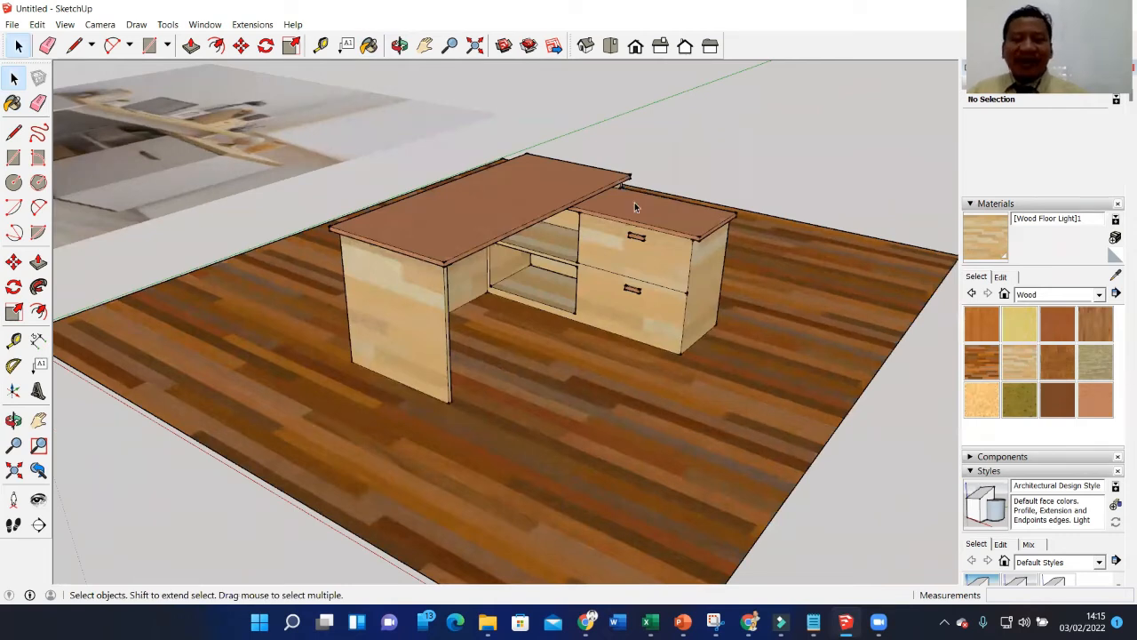
pyautogui.scroll(-3, 645, 338)
pyautogui.scroll(5, 586, 341)
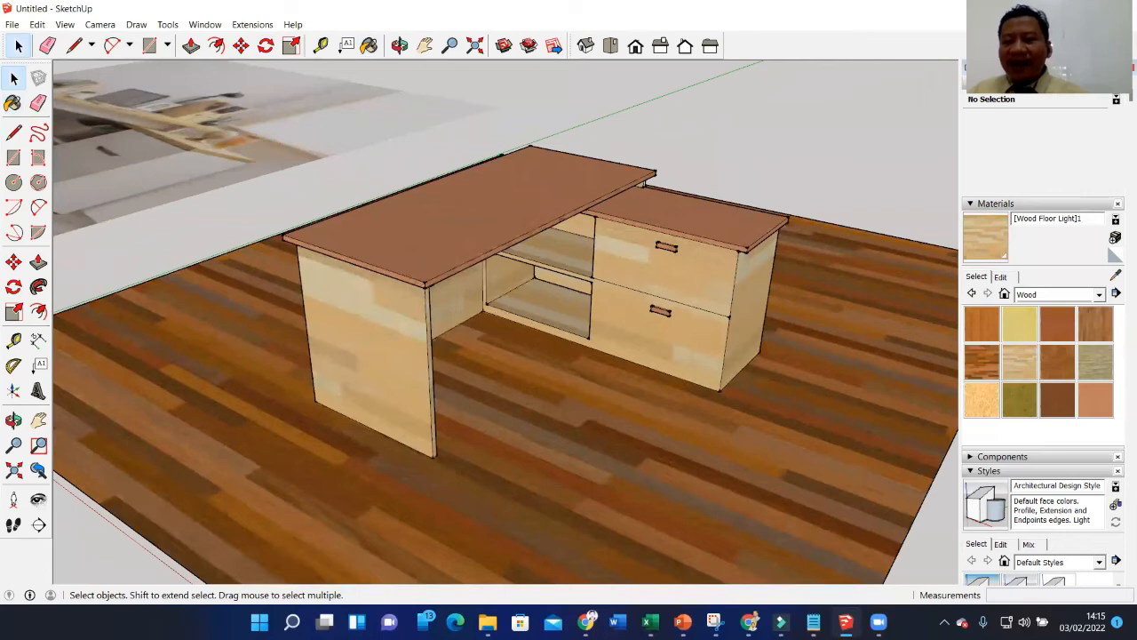
# Switch to Chrome, search Google Images for "jenis kayu" and open the Arsitur Studio chart of wood types.
pyautogui.moveTo(586, 621)
pyautogui.click(614, 566)
pyautogui.click(213, 78)
pyautogui.moveTo(137, 73); pyautogui.dragTo(223, 86)
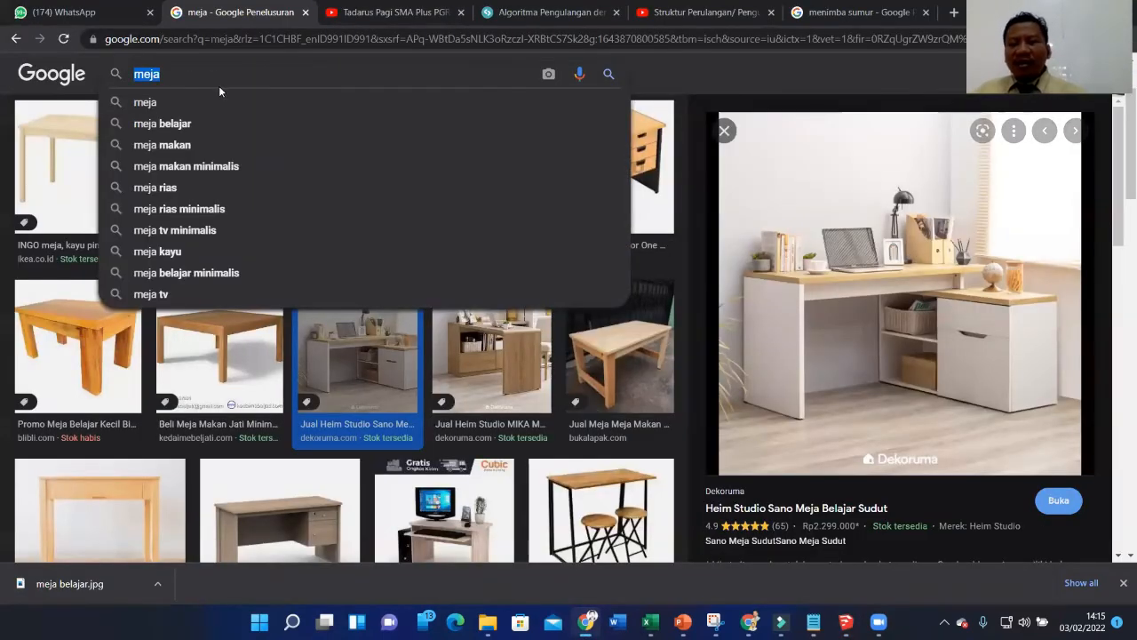
pyautogui.write('jenis kayu')
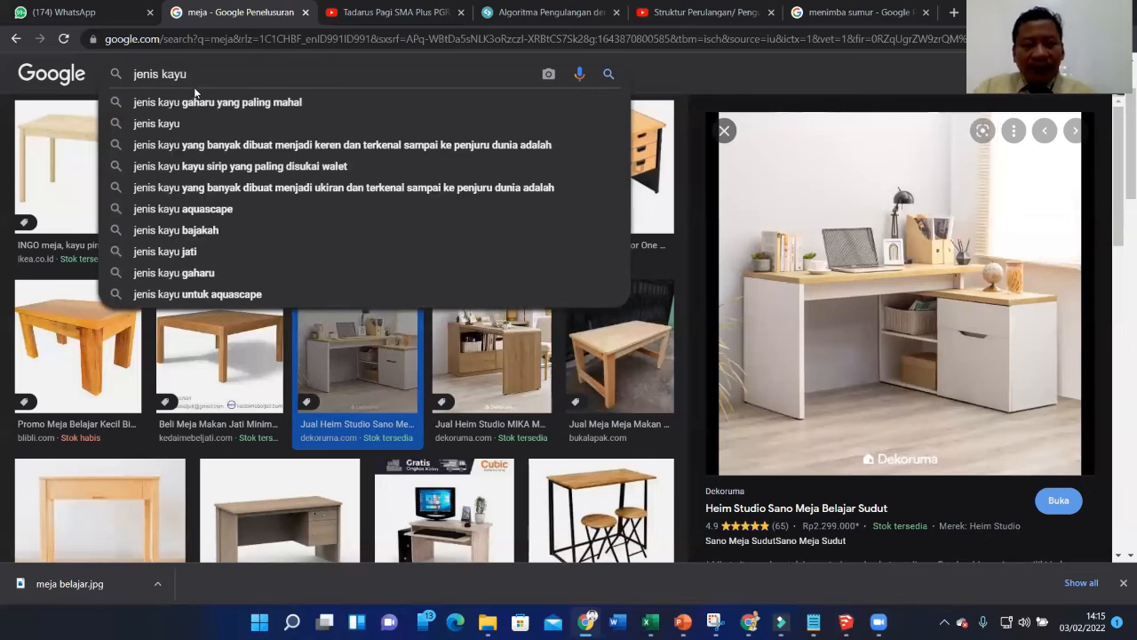
pyautogui.press('Return')
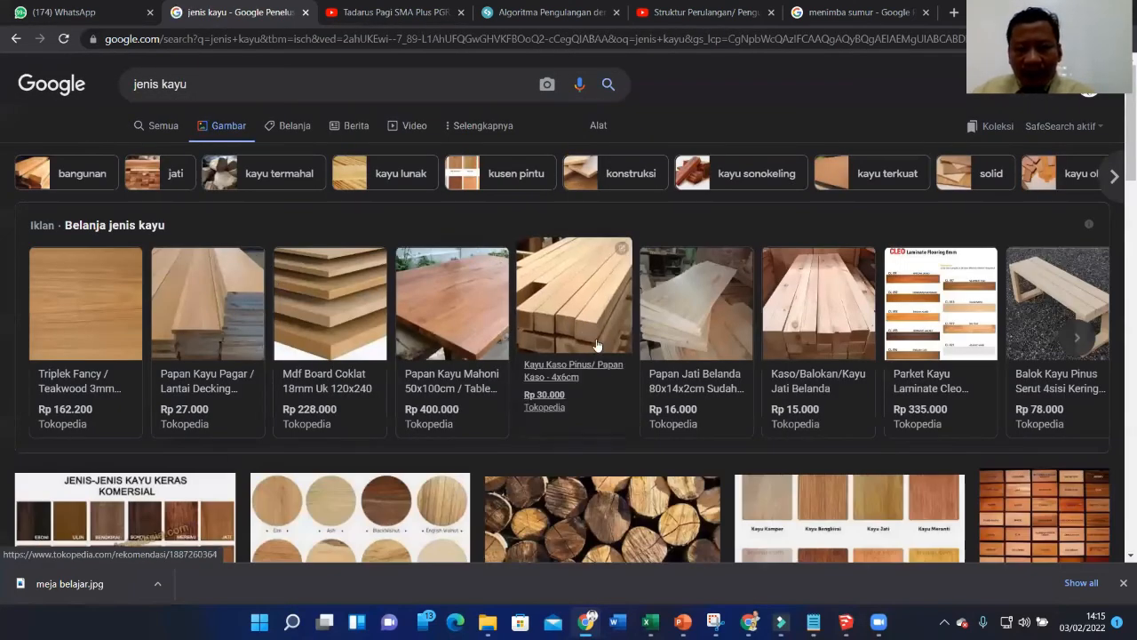
pyautogui.click(844, 519)
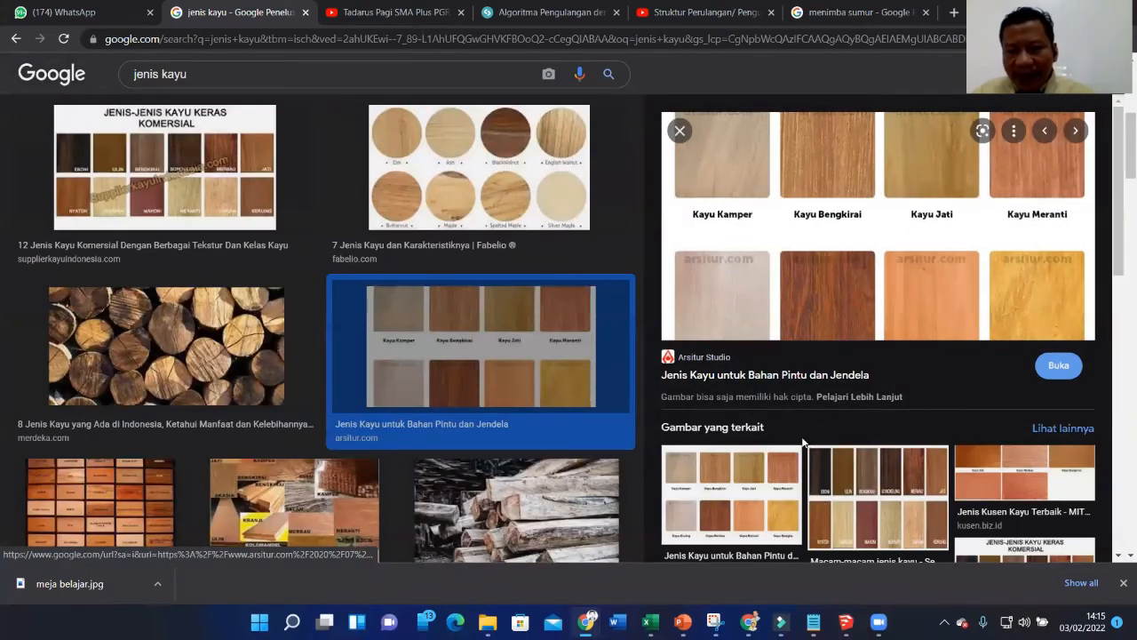
pyautogui.scroll(1, 734, 174)
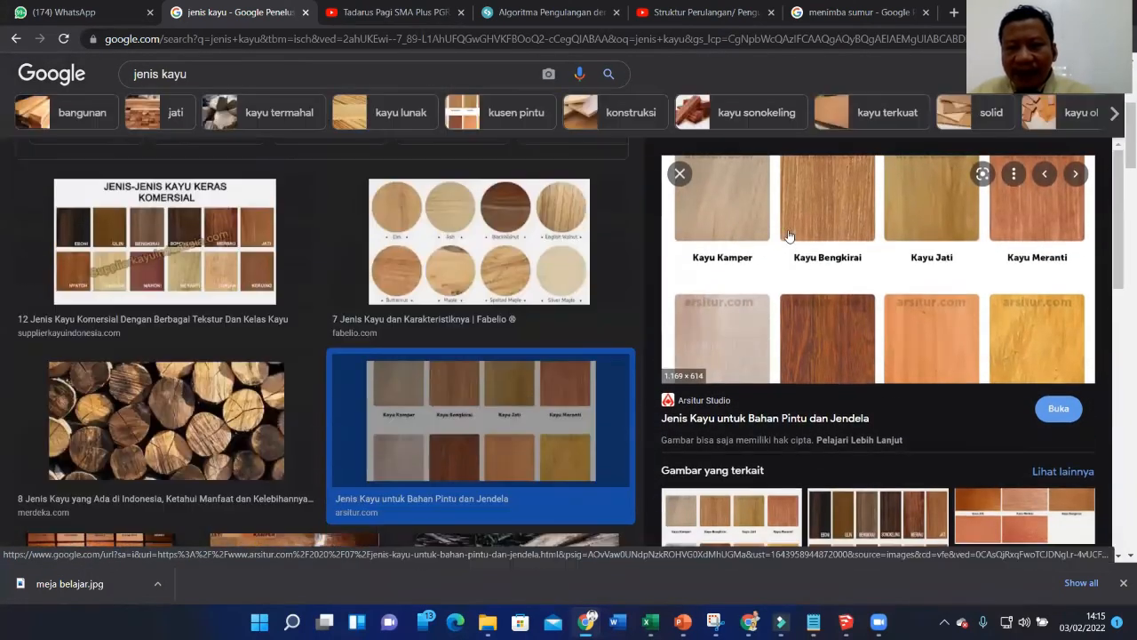
# Search Google Images for "kayu kampur" and look through the wood pictures.
pyautogui.click(197, 73)
pyautogui.moveTo(197, 73); pyautogui.dragTo(138, 73)
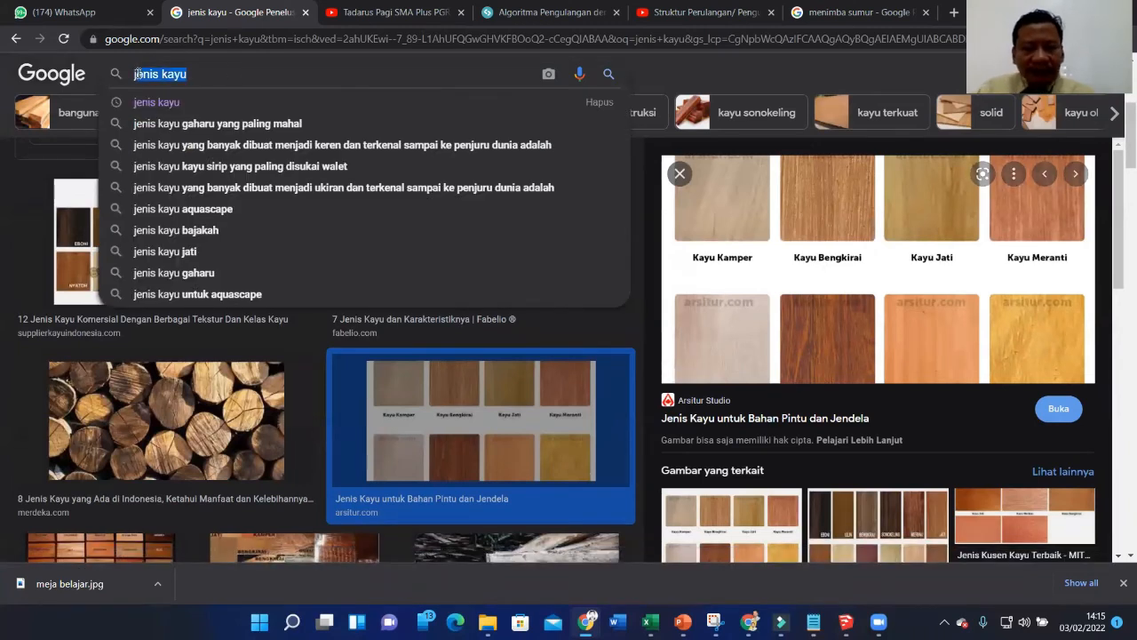
pyautogui.press('BackSpace')
pyautogui.write('kayu ')
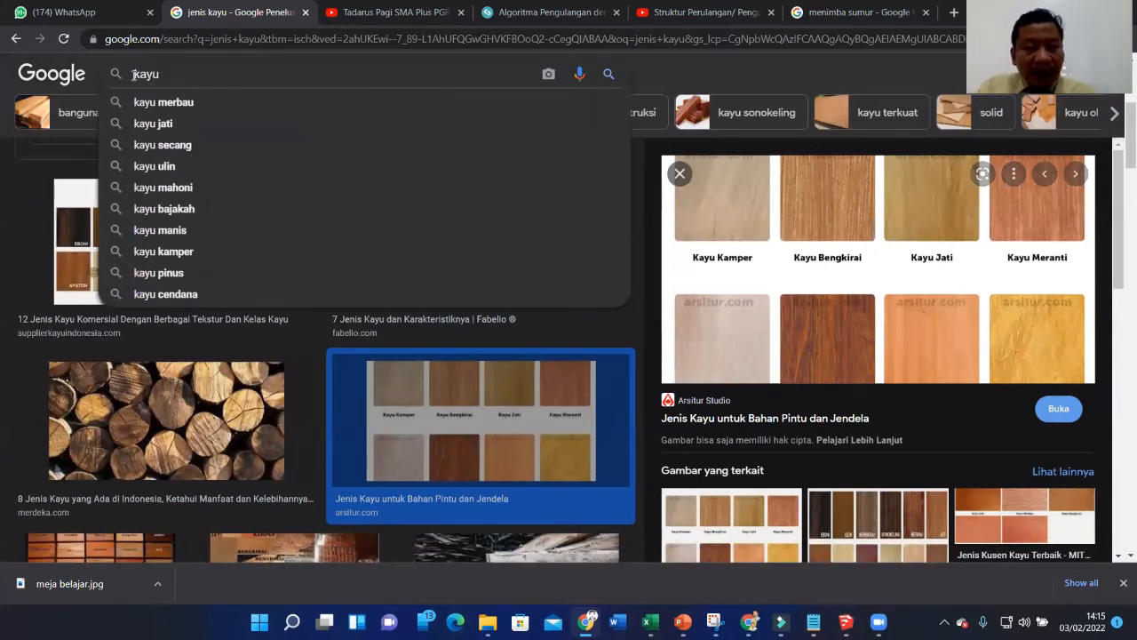
pyautogui.write('kampur')
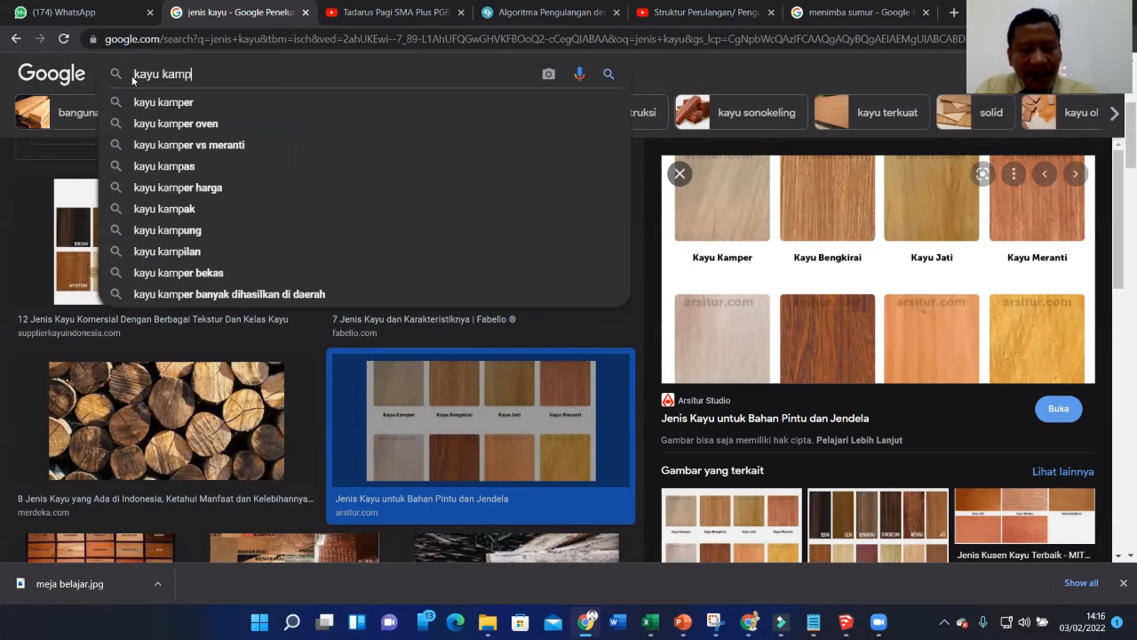
pyautogui.press('Return')
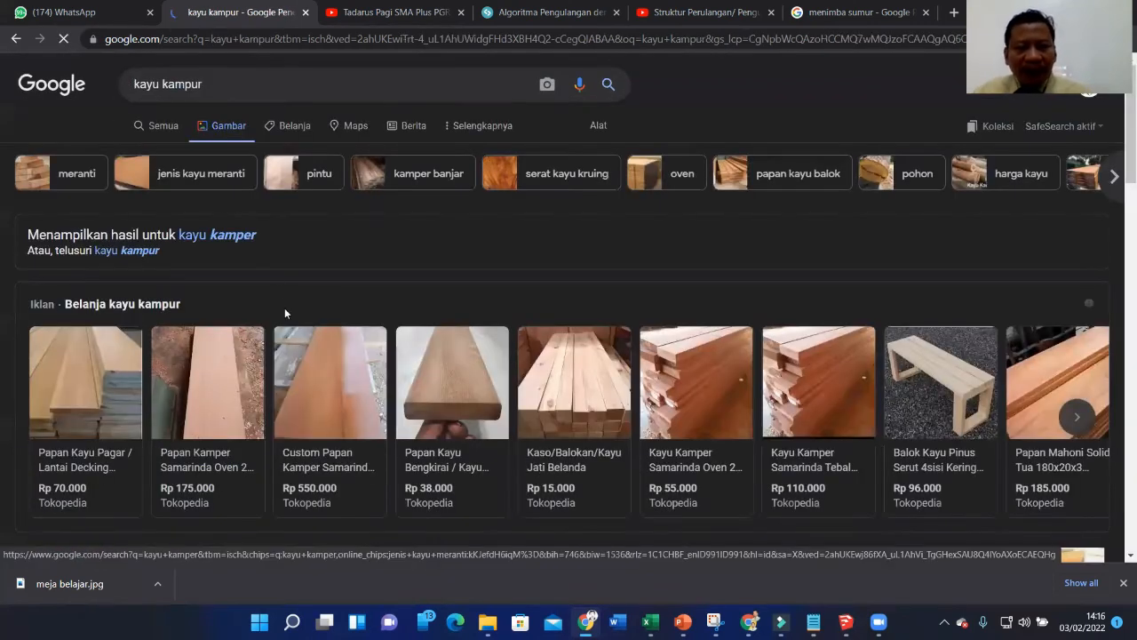
pyautogui.scroll(-3, 655, 337)
pyautogui.scroll(-5, 656, 336)
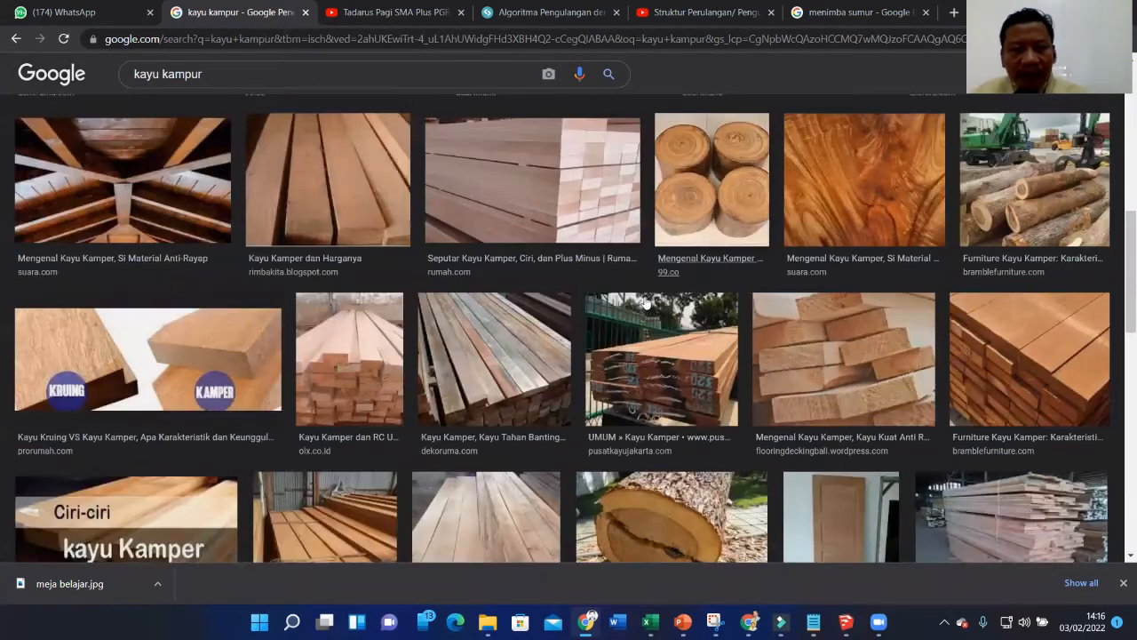
# Search Google Images for "hpl" and look through the laminate sample pictures.
pyautogui.tripleClick(224, 91)
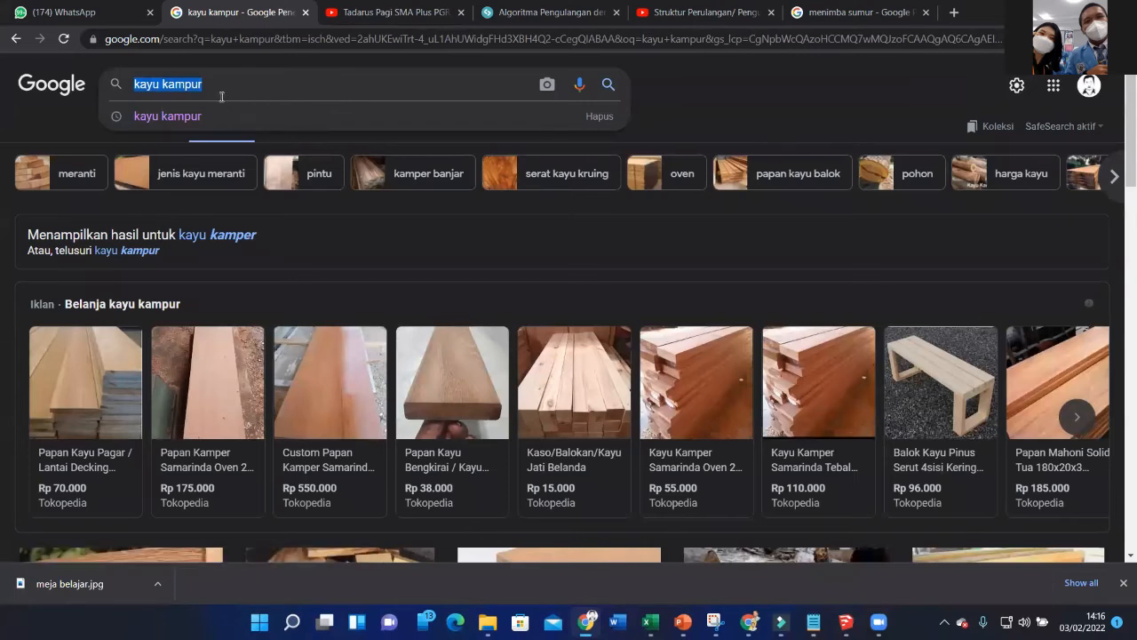
pyautogui.write('hpl')
pyautogui.press('Return')
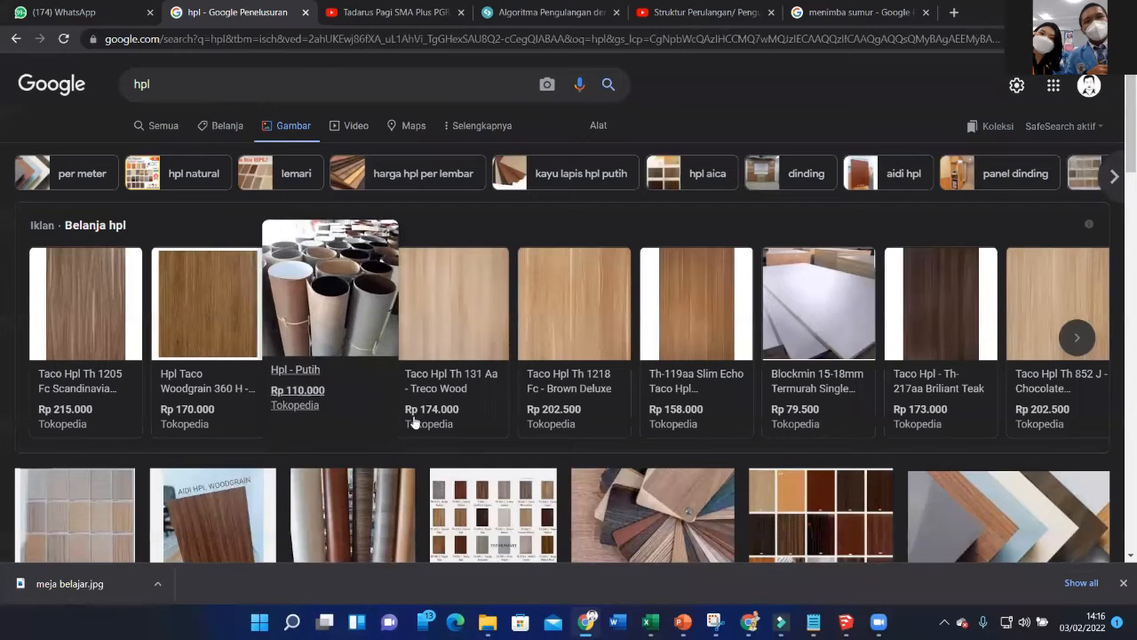
pyautogui.scroll(-2, 444, 411)
pyautogui.scroll(-2, 445, 411)
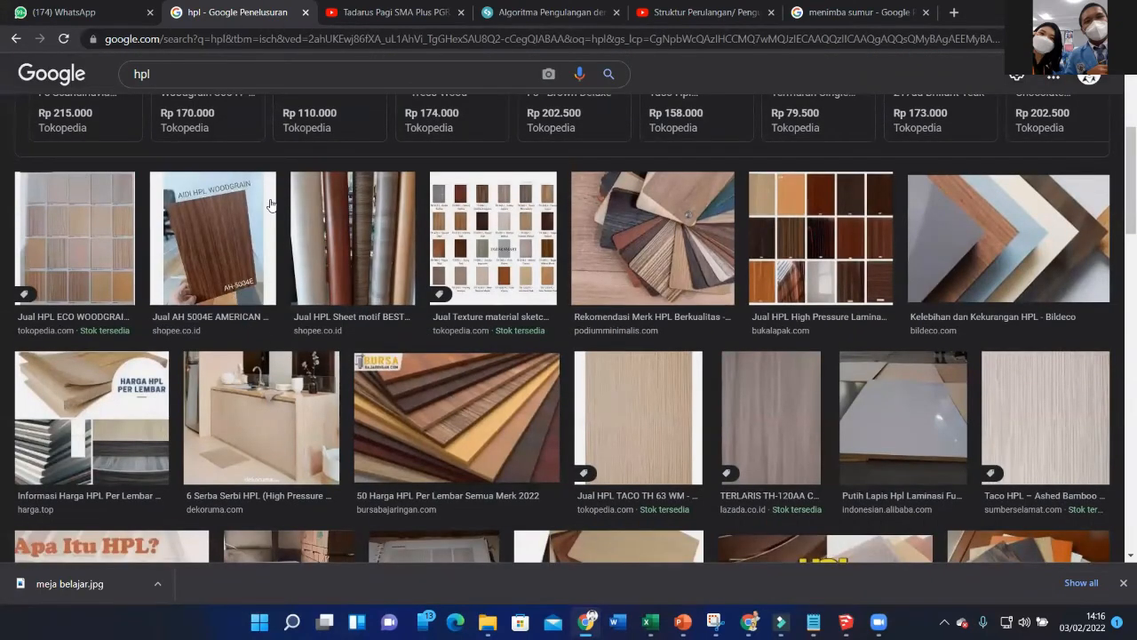
# Refine the image search to "hpl AH5004e" and look over the matching laminates.
pyautogui.click(189, 76)
pyautogui.write('AH5004e')
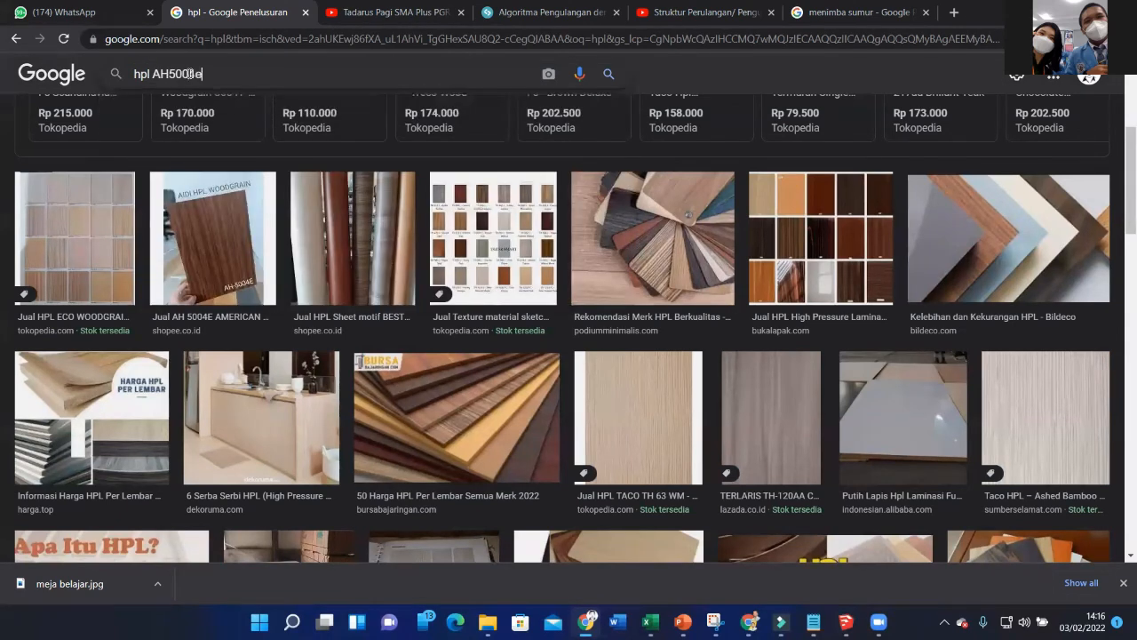
pyautogui.press('Return')
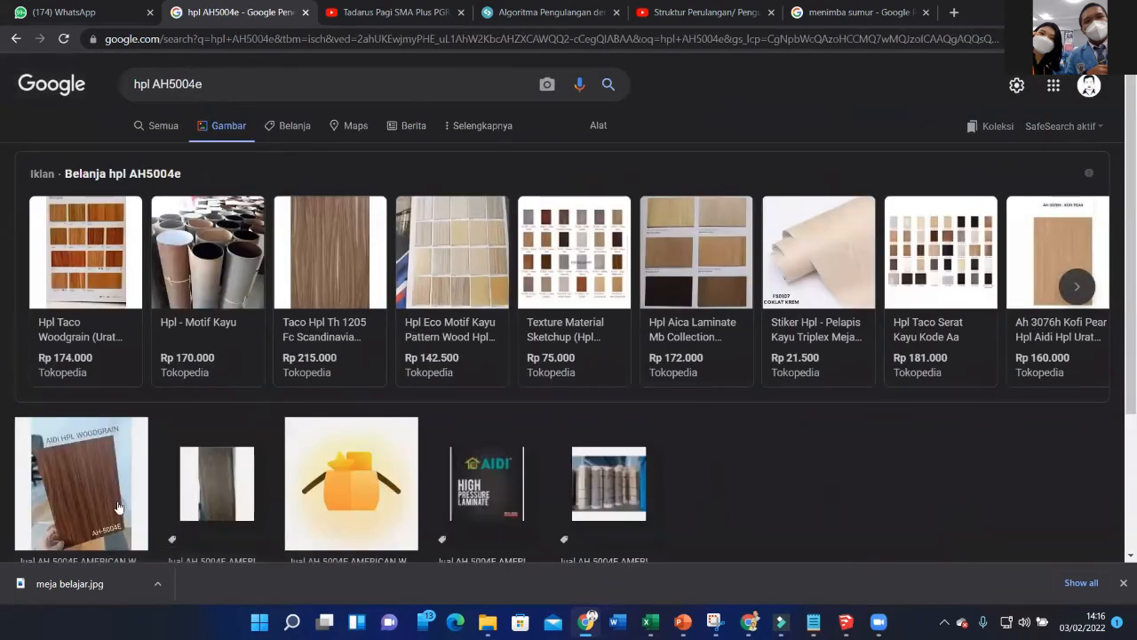
pyautogui.scroll(-3, 284, 337)
pyautogui.scroll(3, 284, 337)
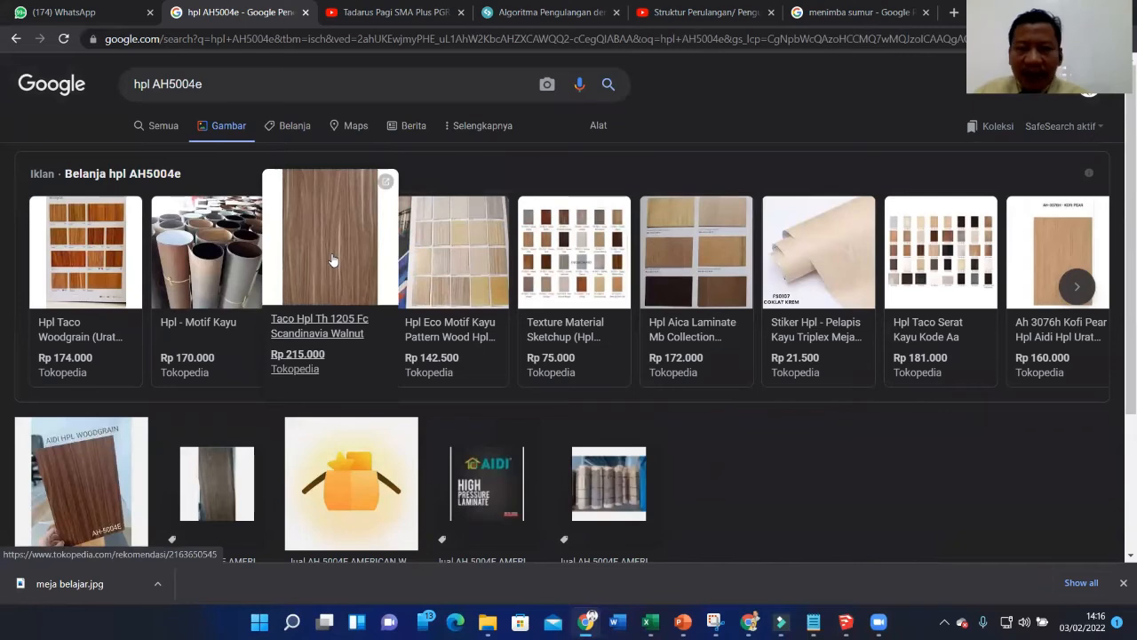
# Open the Taco HPL TH 1205 FC Scandinavia Walnut product page and save its texture image on drive D as "hpl taco 500".
pyautogui.click(334, 234)
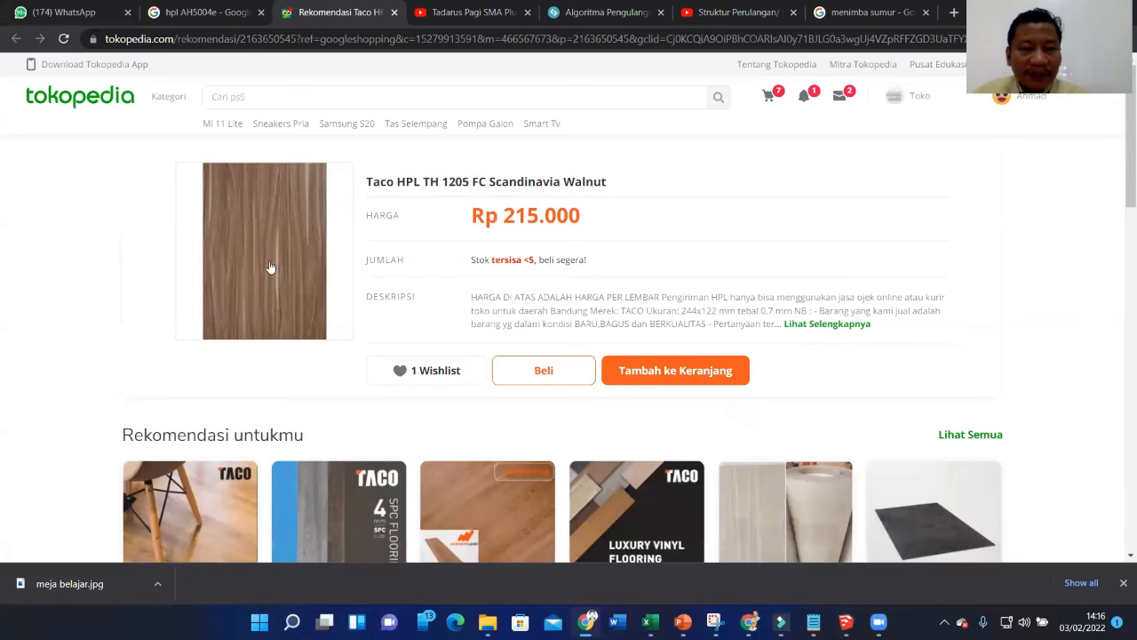
pyautogui.scroll(-2, 269, 249)
pyautogui.scroll(2, 267, 227)
pyautogui.click(267, 219)
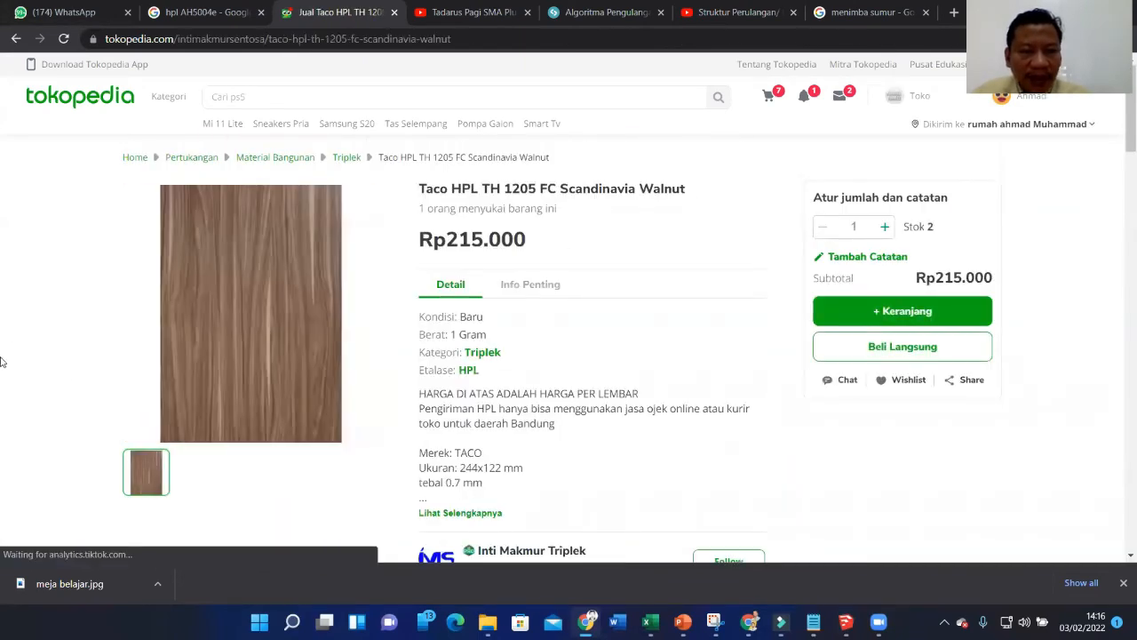
pyautogui.rightClick(141, 478)
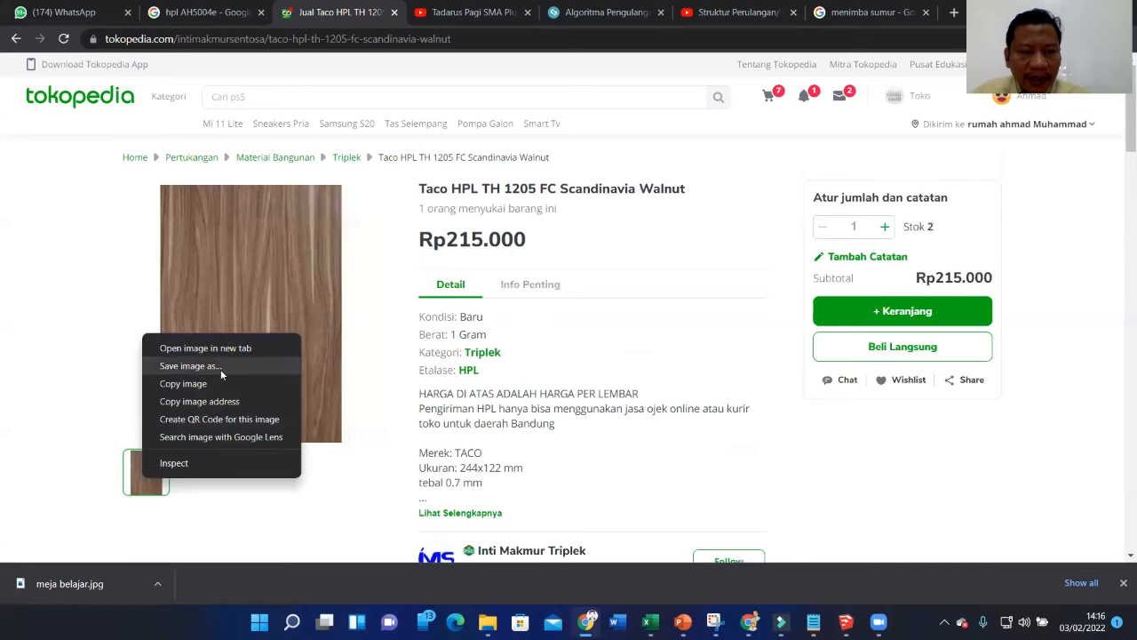
pyautogui.click(188, 366)
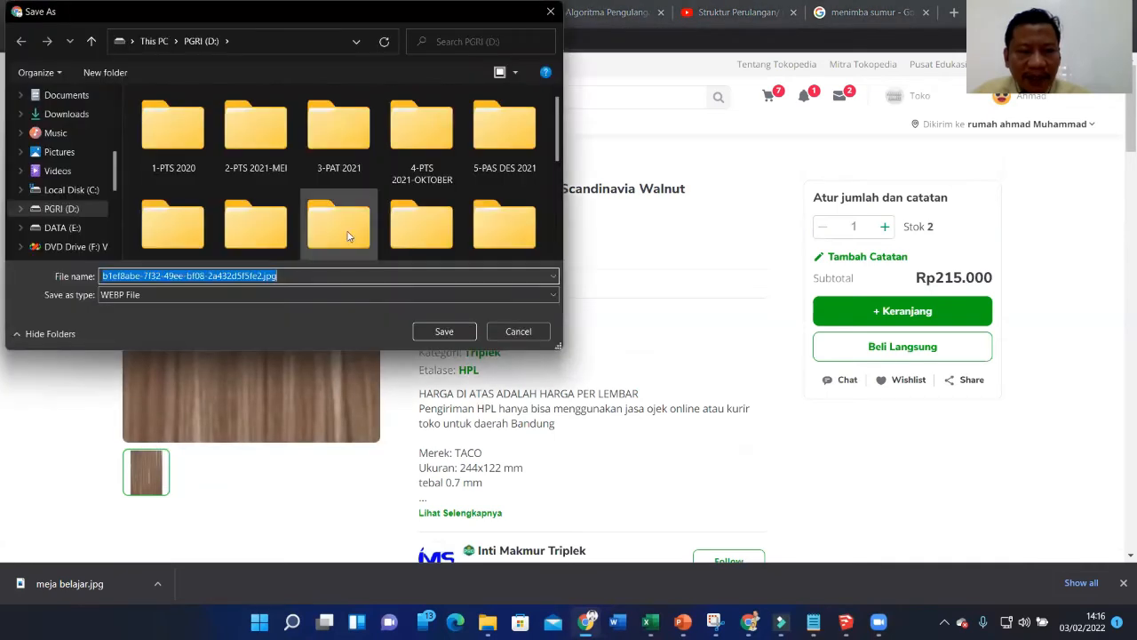
pyautogui.write('hpl taco 500')
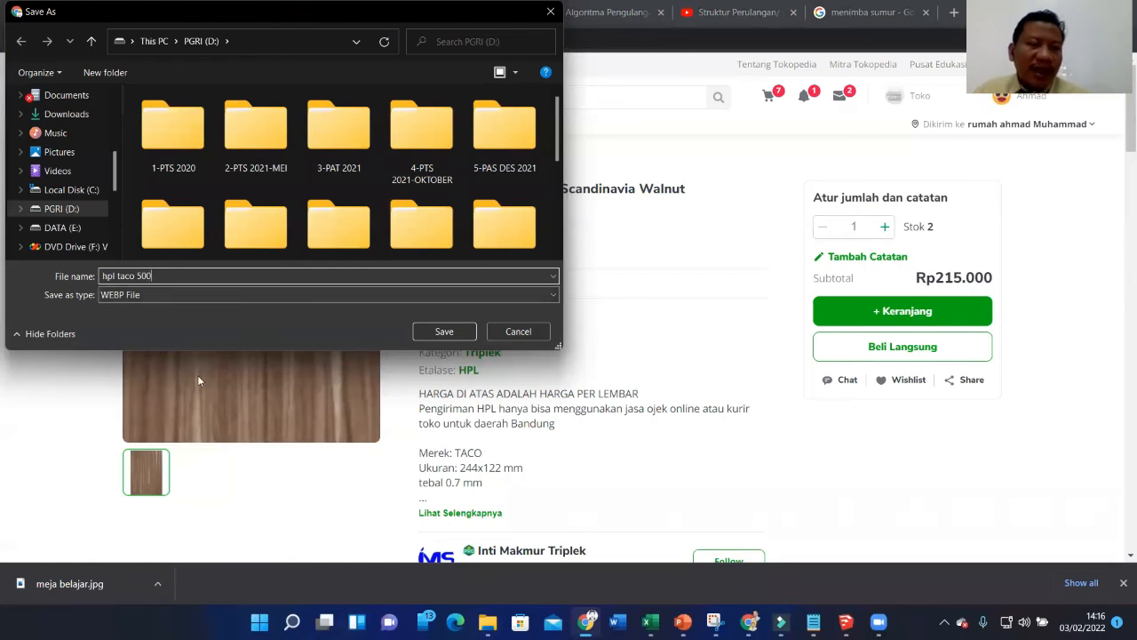
pyautogui.click(444, 331)
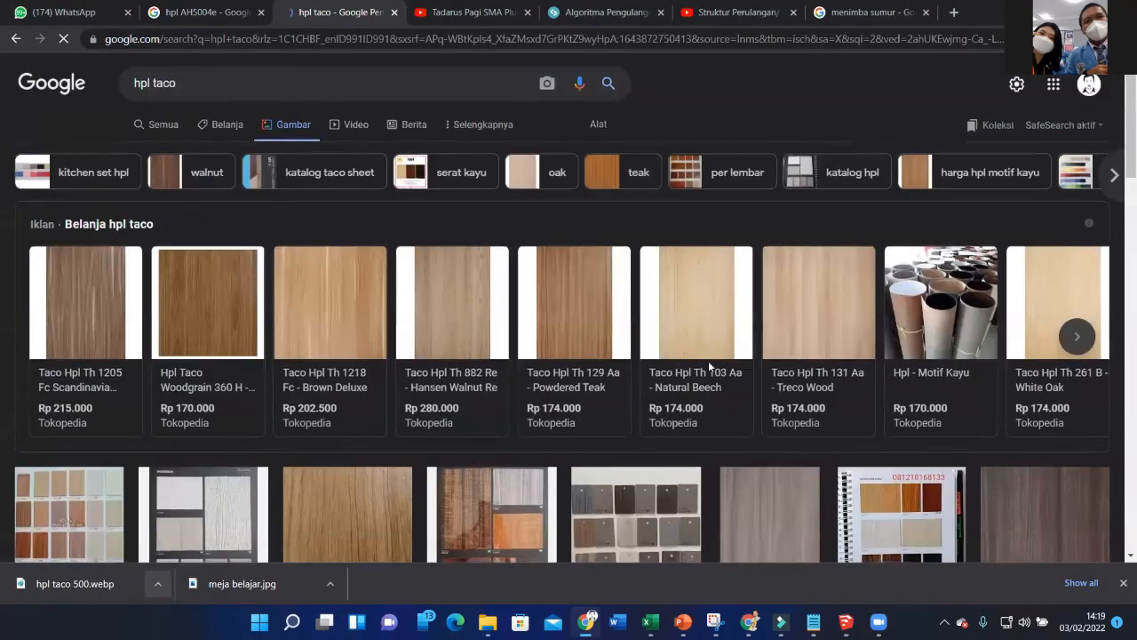
# Browse the "hpl taco" image results and open the preview of Taco HPL - Ashed Bamboo (TH 220 AA).
pyautogui.scroll(-3, 709, 359)
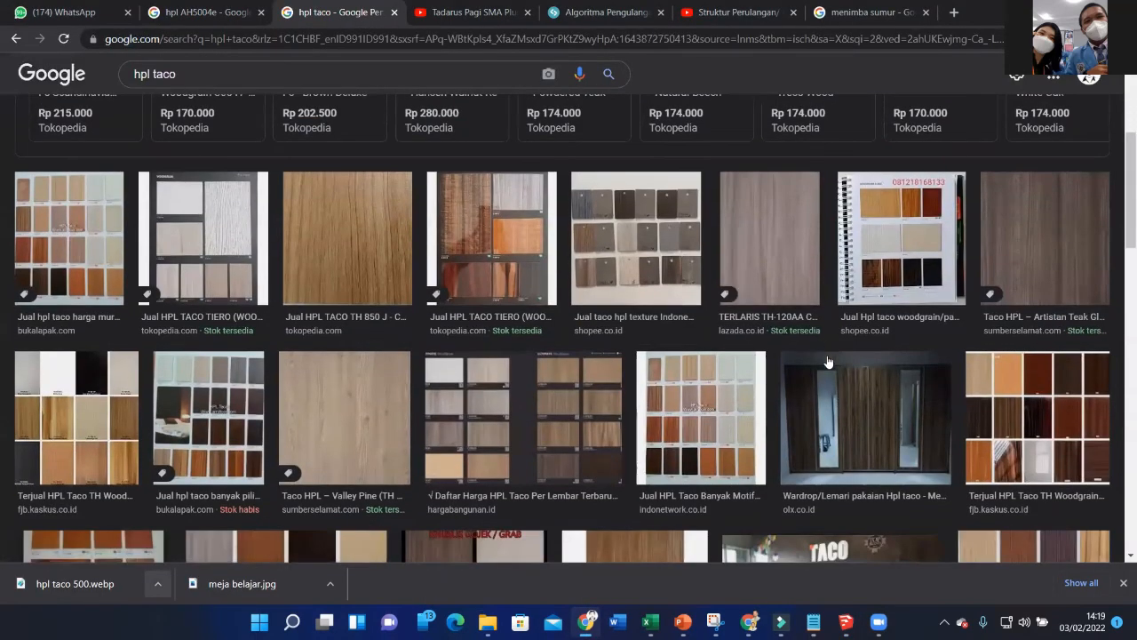
pyautogui.scroll(-2, 827, 360)
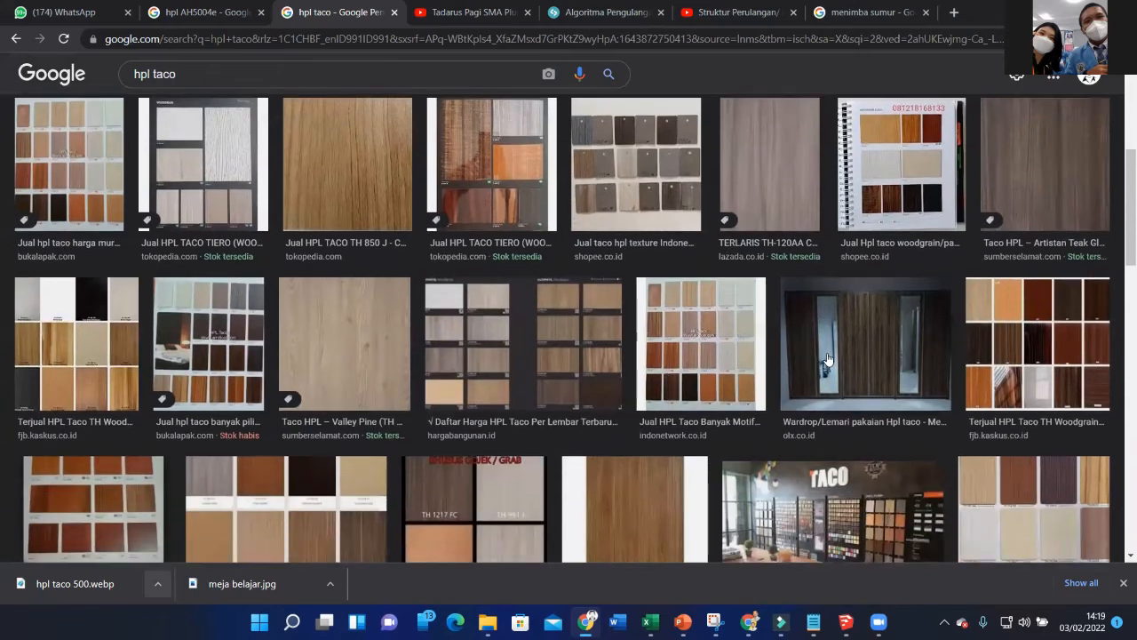
pyautogui.scroll(-1, 827, 357)
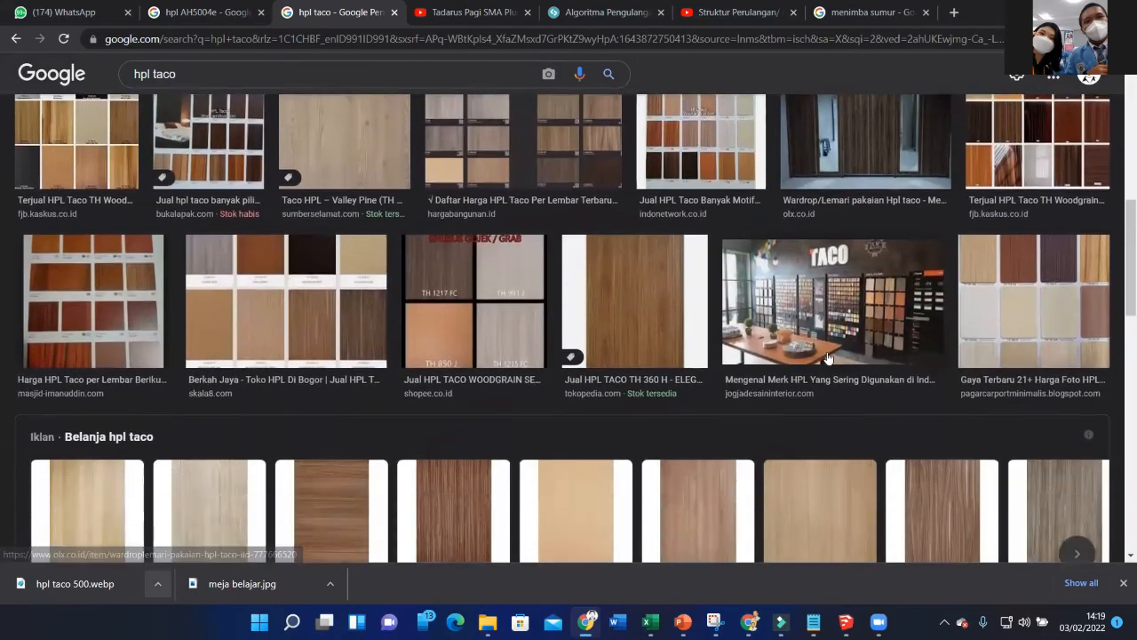
pyautogui.scroll(-5, 825, 357)
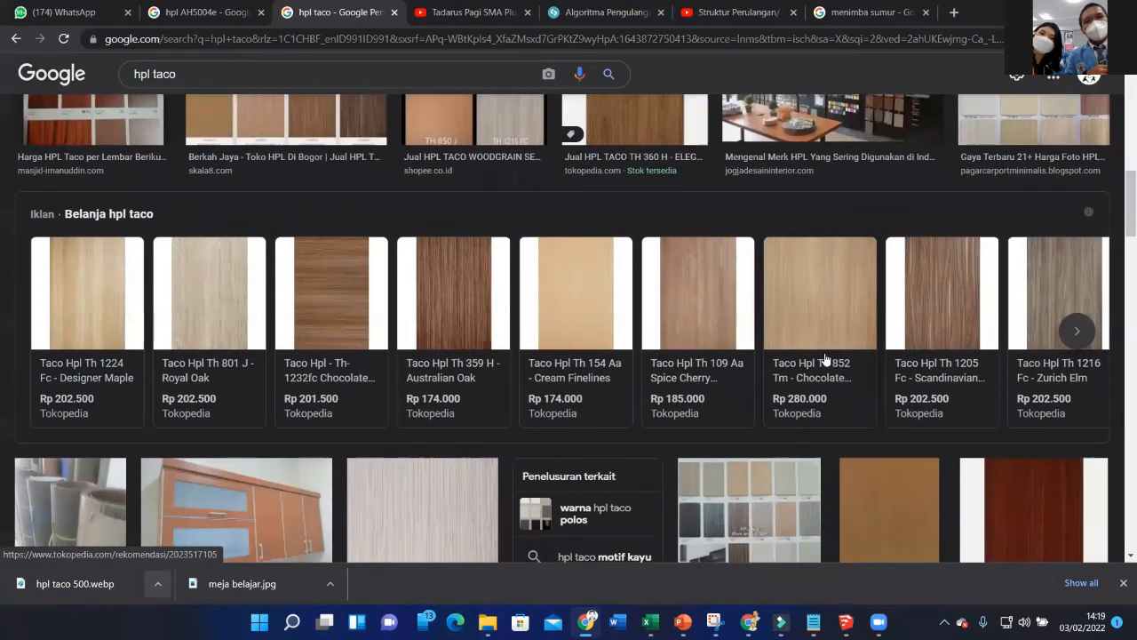
pyautogui.scroll(-1, 824, 350)
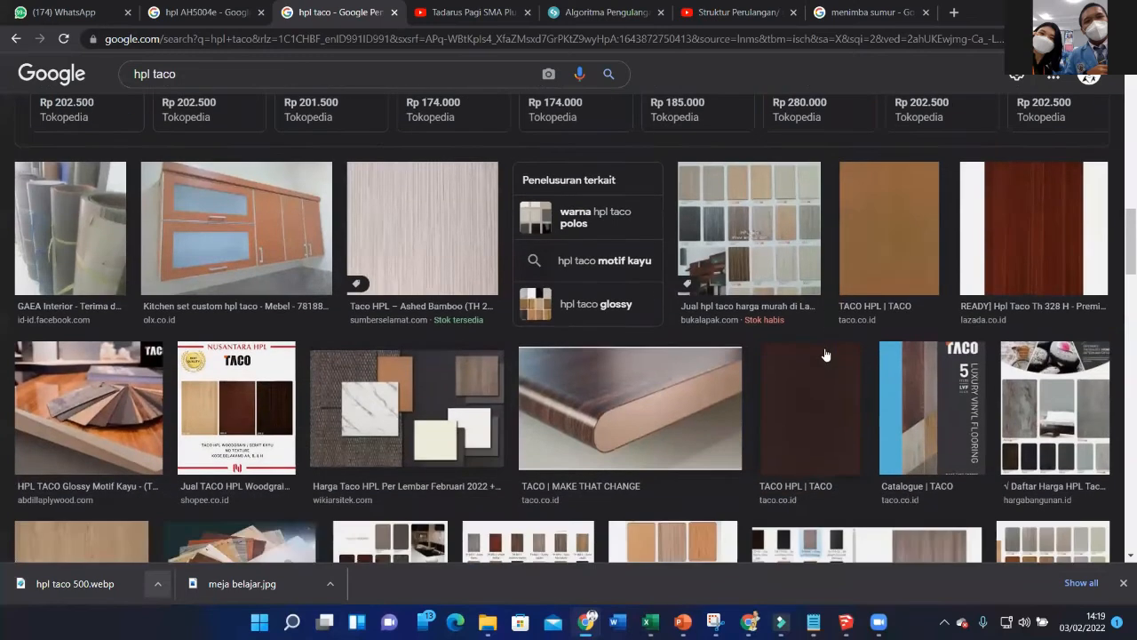
pyautogui.scroll(1, 444, 302)
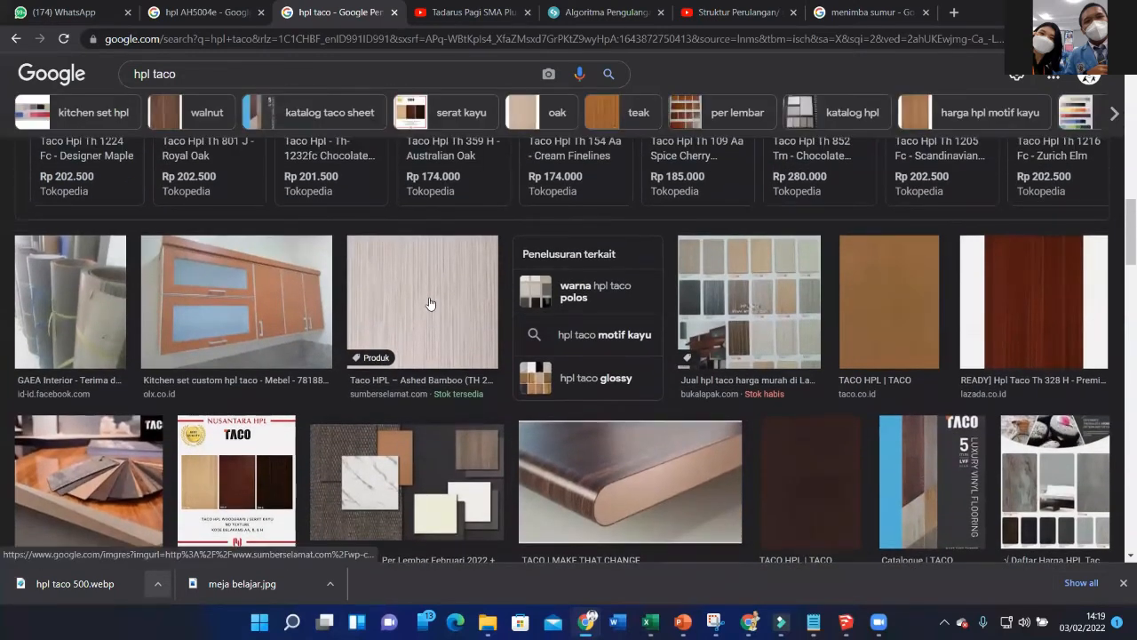
pyautogui.click(432, 300)
pyautogui.scroll(-3, 866, 373)
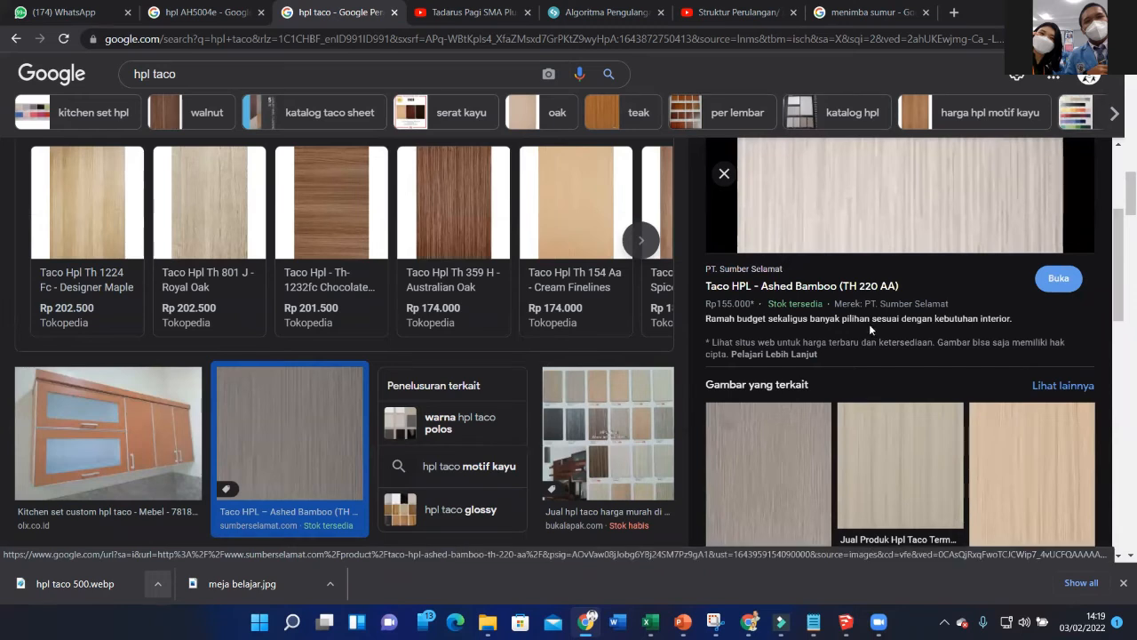
pyautogui.scroll(3, 869, 324)
# Save the Ashed Bamboo texture image on drive D as the JPEG file "taco".
pyautogui.rightClick(889, 290)
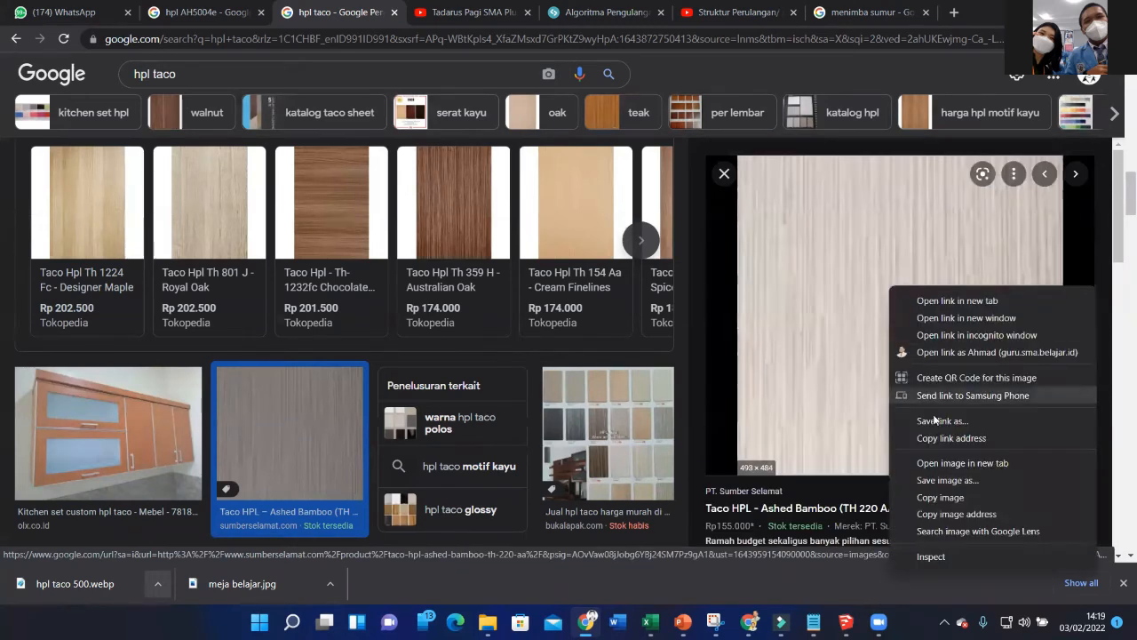
pyautogui.click(970, 478)
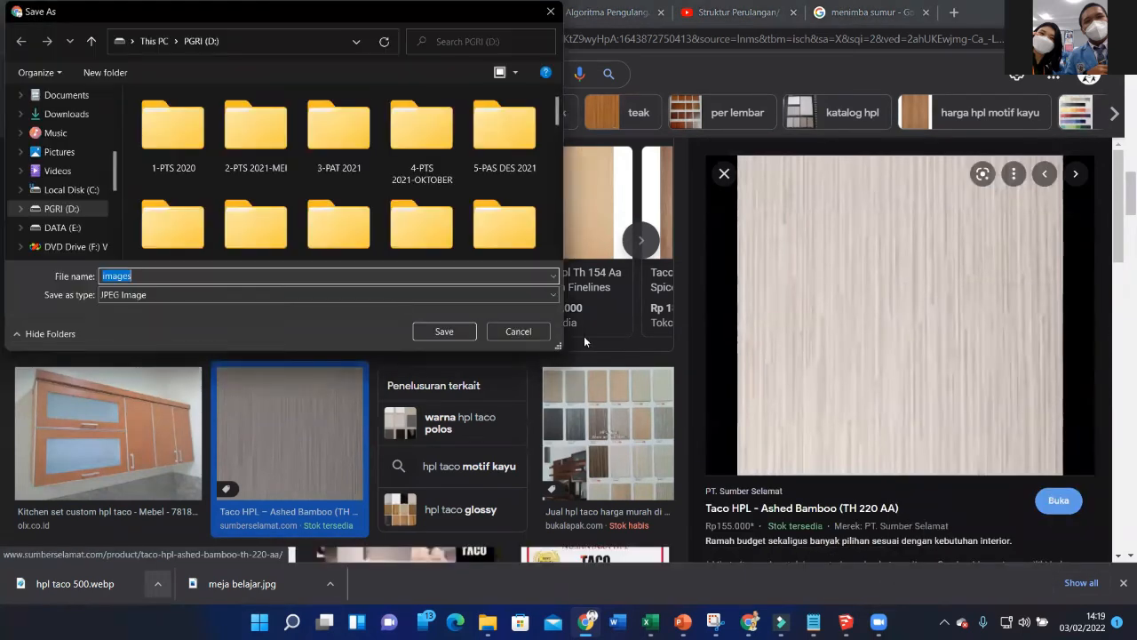
pyautogui.write('taco')
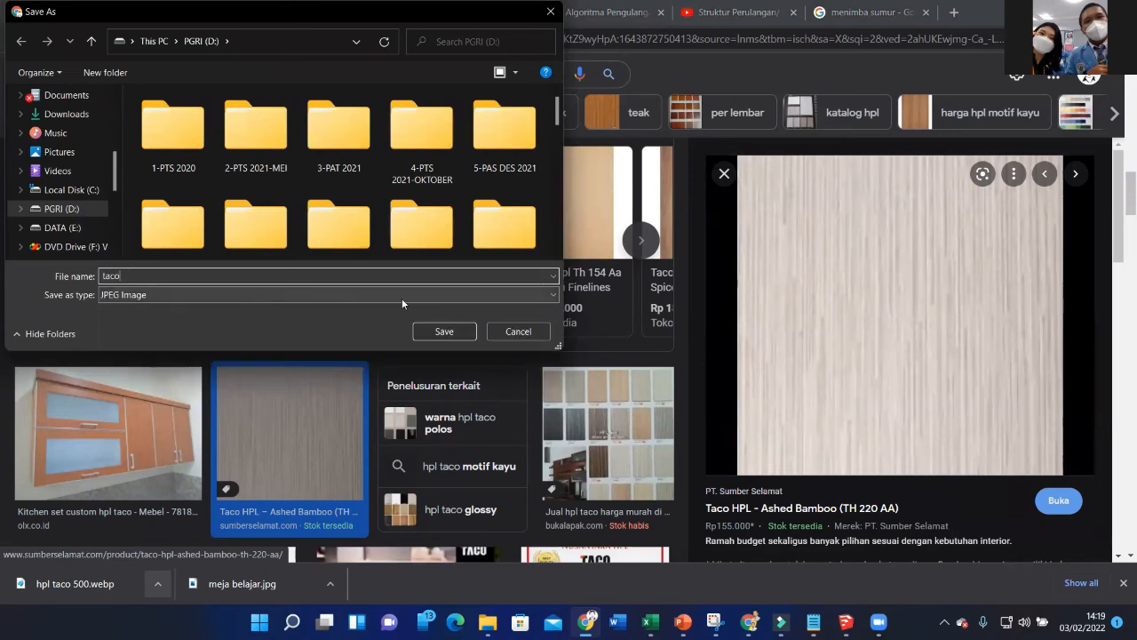
pyautogui.click(444, 331)
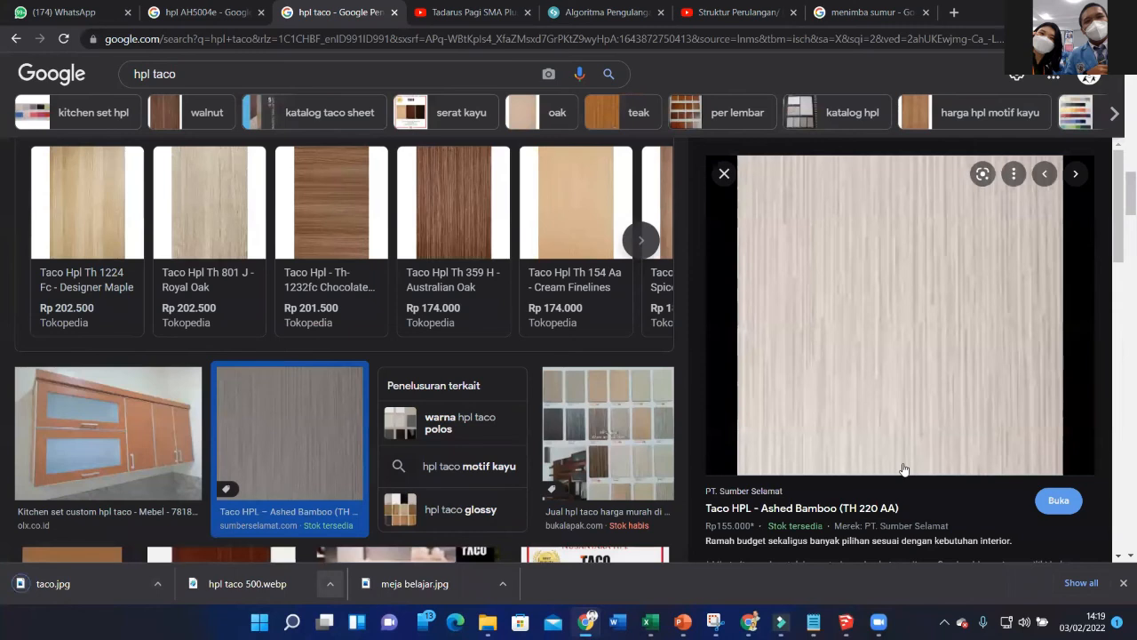
# Switch to SketchUp, cancel the open image chooser and bring the Wood Veneer 02 texture settings into view.
pyautogui.click(846, 621)
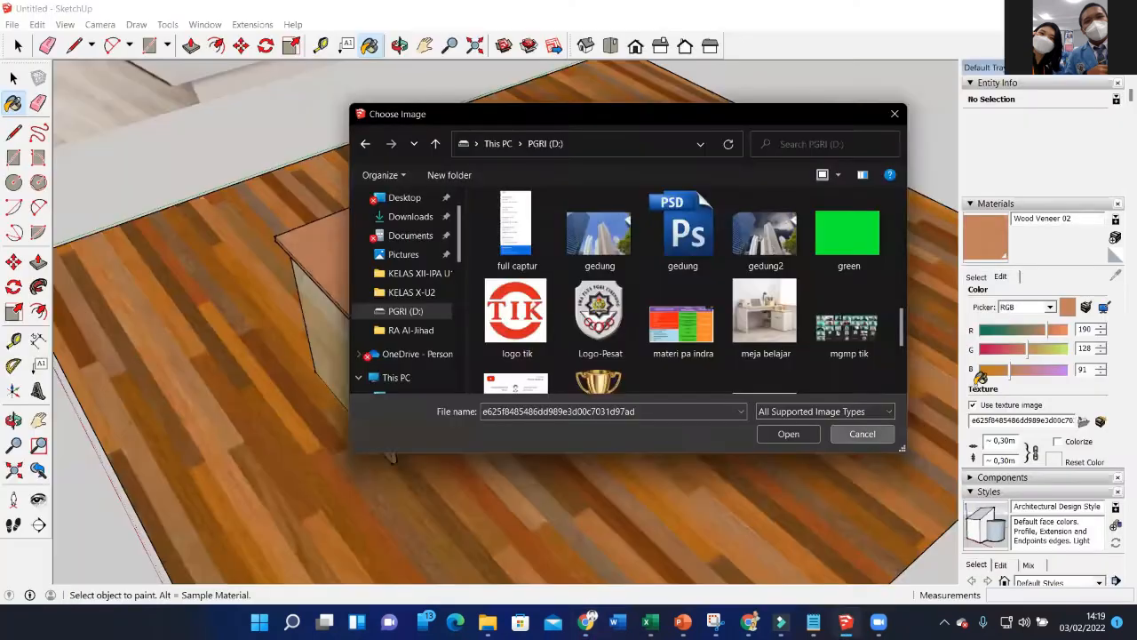
pyautogui.click(863, 434)
pyautogui.scroll(-3, 1039, 340)
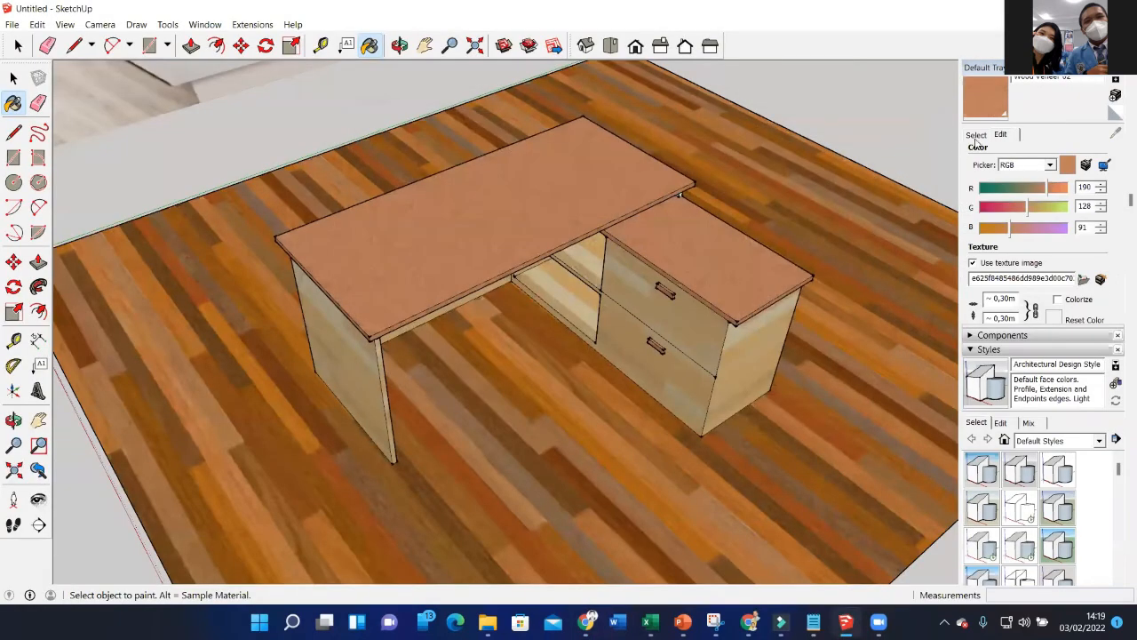
# Replace the texture image of the Wood Veneer 02 material with the taco picture from drive D.
pyautogui.click(1001, 135)
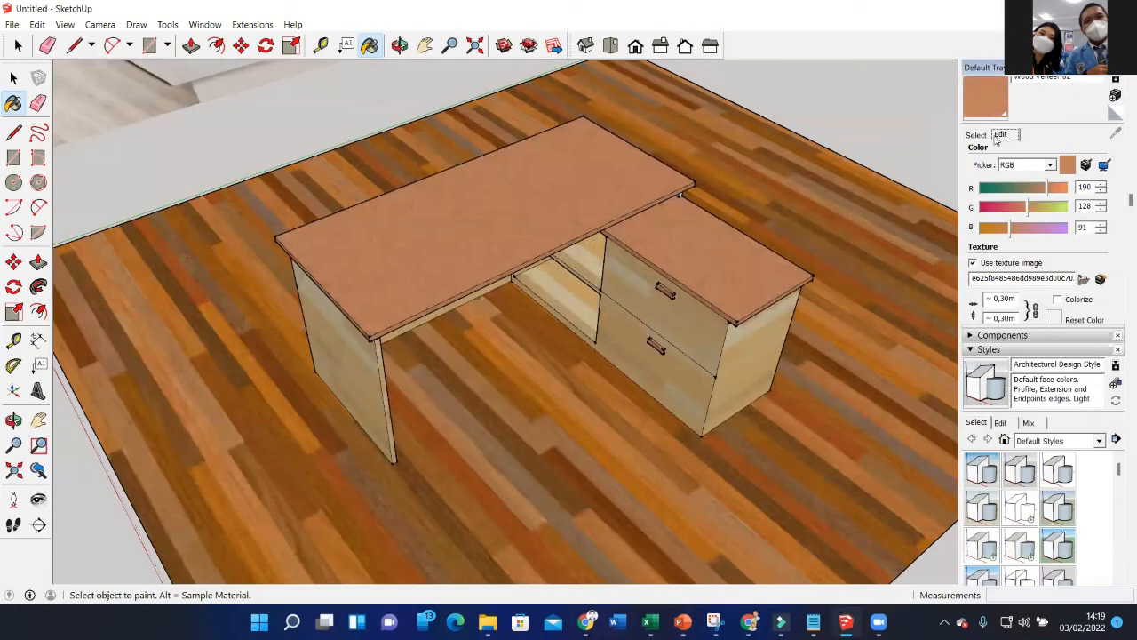
pyautogui.click(1084, 279)
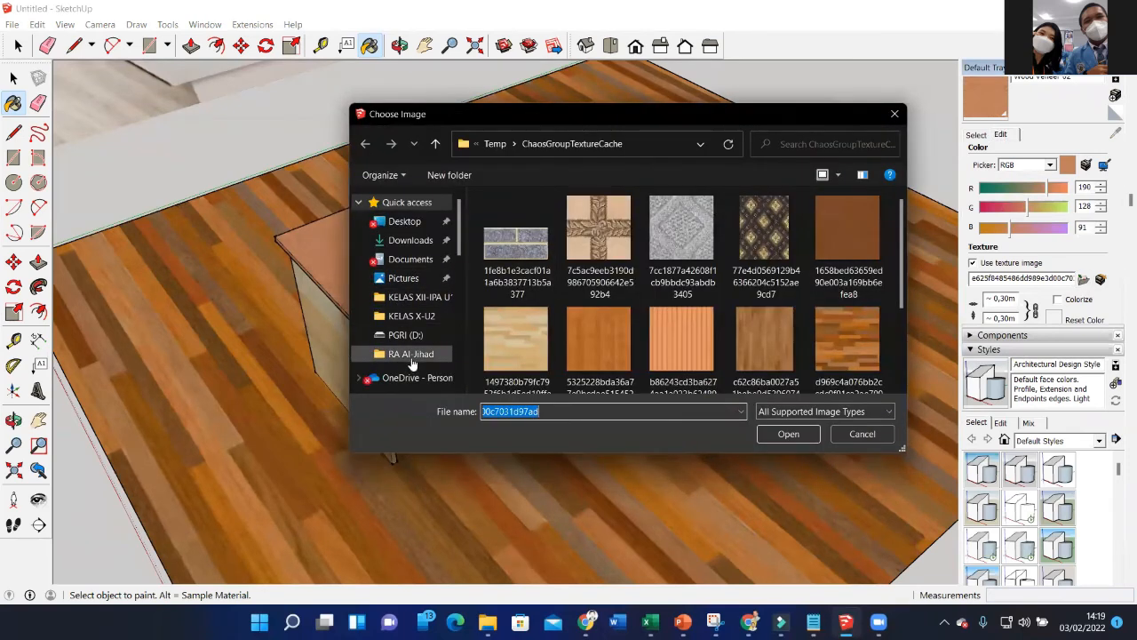
pyautogui.scroll(-1, 418, 311)
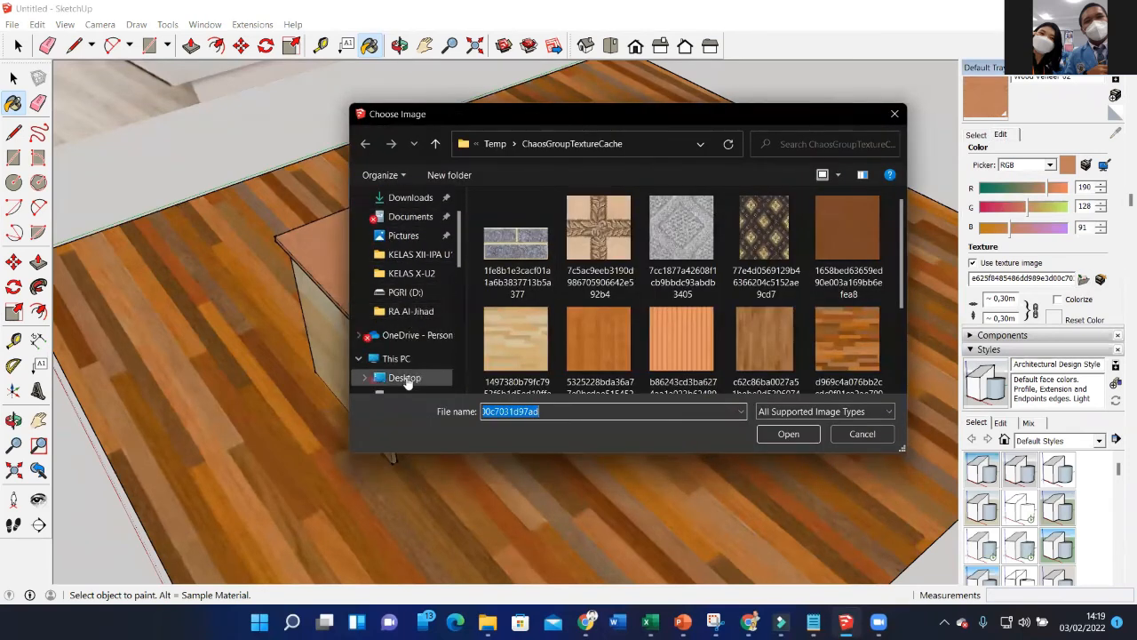
pyautogui.scroll(-1, 409, 373)
pyautogui.click(405, 236)
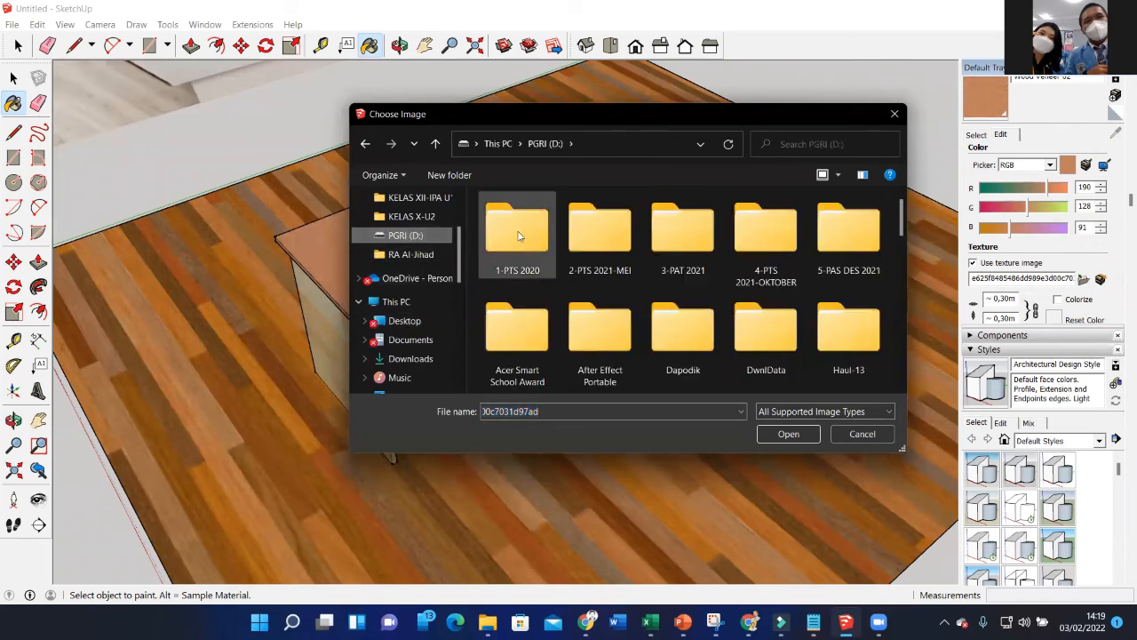
pyautogui.scroll(-4, 675, 297)
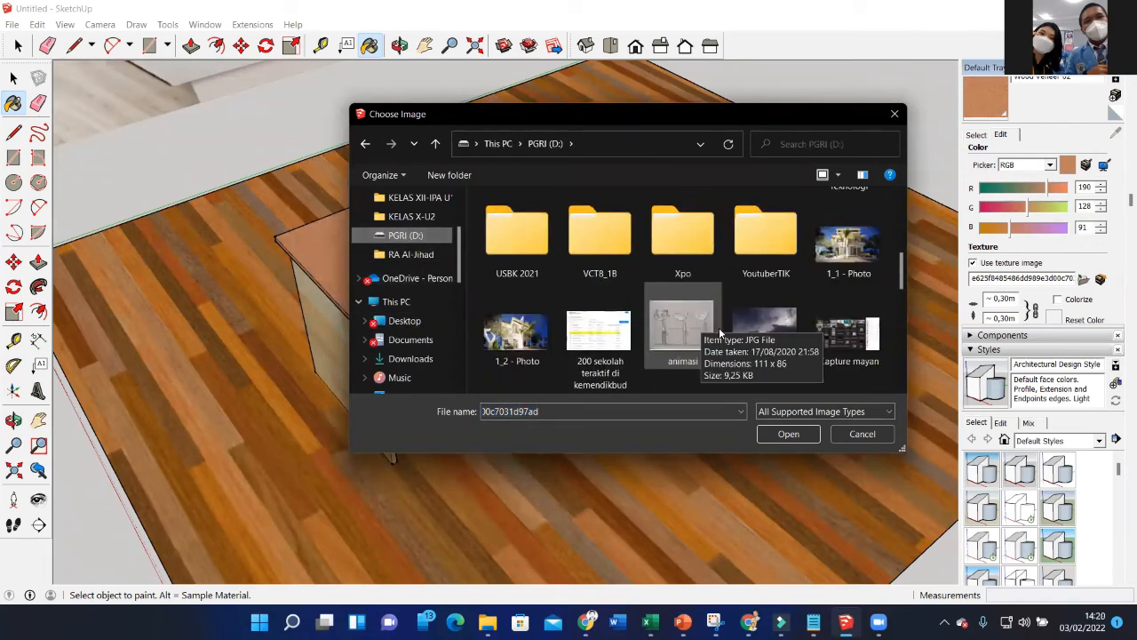
pyautogui.scroll(-4, 722, 325)
pyautogui.scroll(-2, 723, 315)
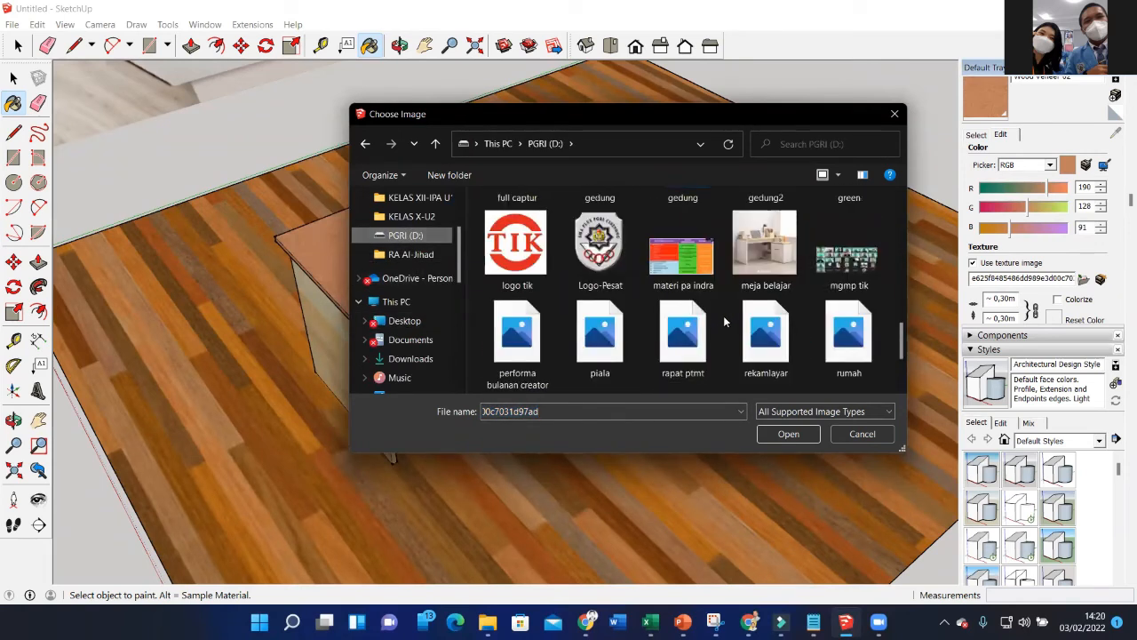
pyautogui.scroll(-1, 721, 318)
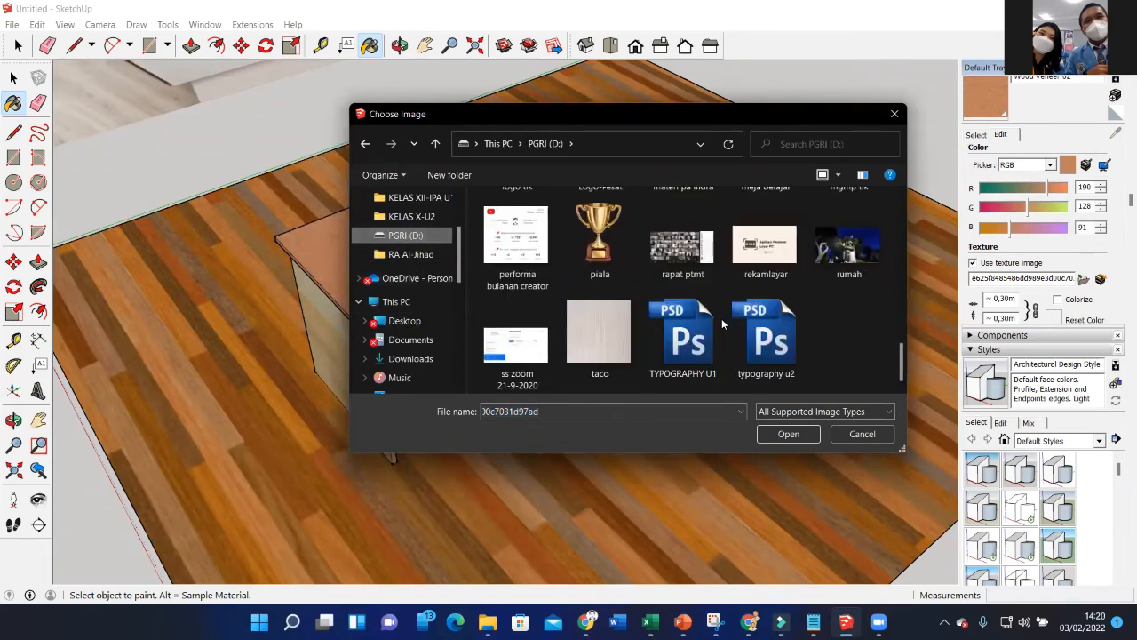
pyautogui.click(597, 334)
pyautogui.click(778, 434)
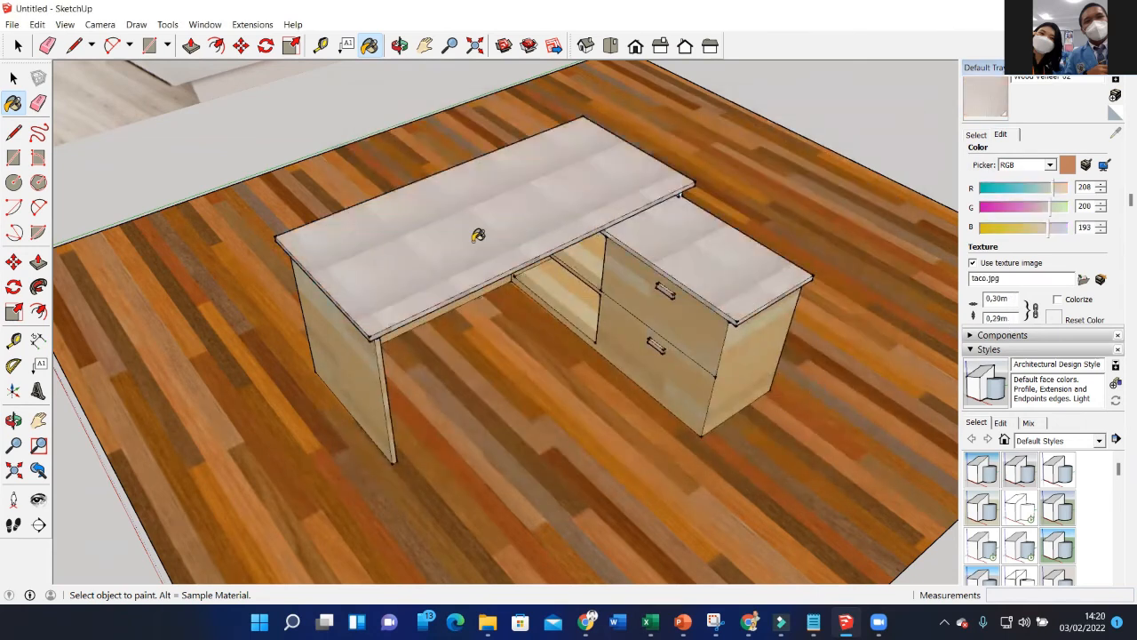
# Examine the new texture on the desktop surface up close.
pyautogui.scroll(3, 471, 215)
pyautogui.scroll(4, 481, 262)
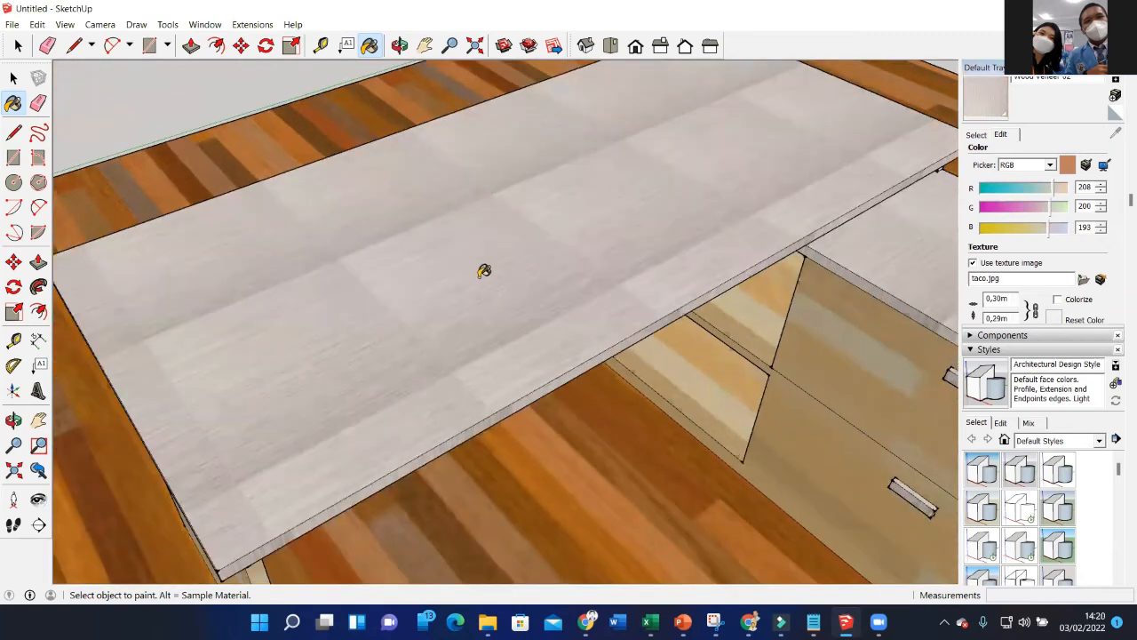
pyautogui.scroll(-3, 480, 260)
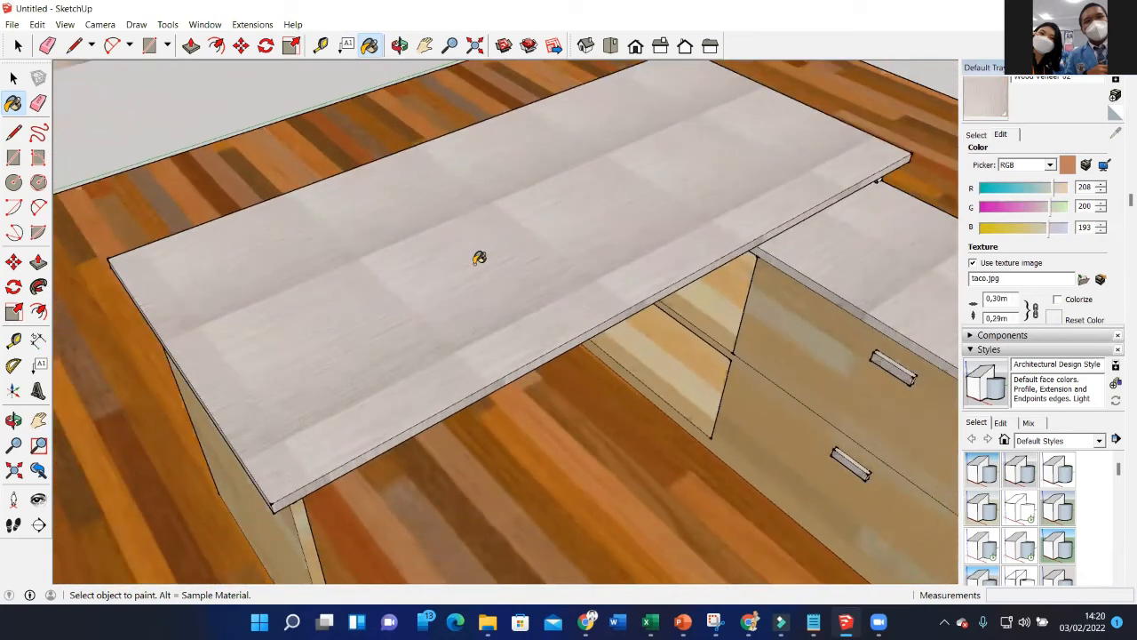
# Set the width of the taco texture on the desktop to 0,5 m with its proportions locked.
pyautogui.scroll(2, 480, 257)
pyautogui.scroll(-2, 353, 263)
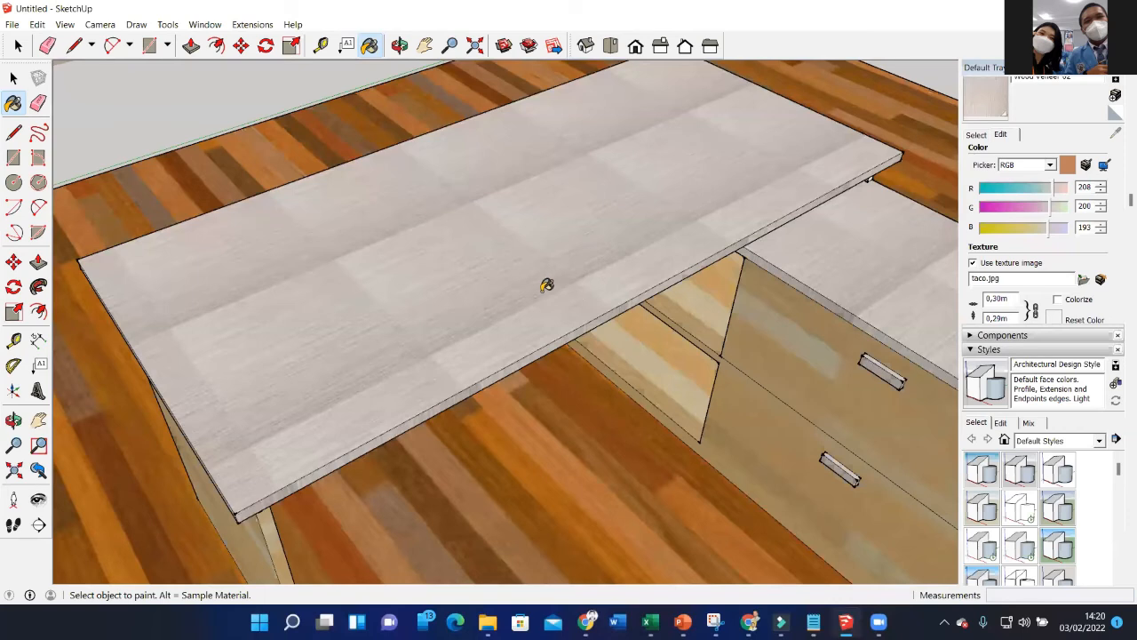
pyautogui.scroll(-2, 452, 302)
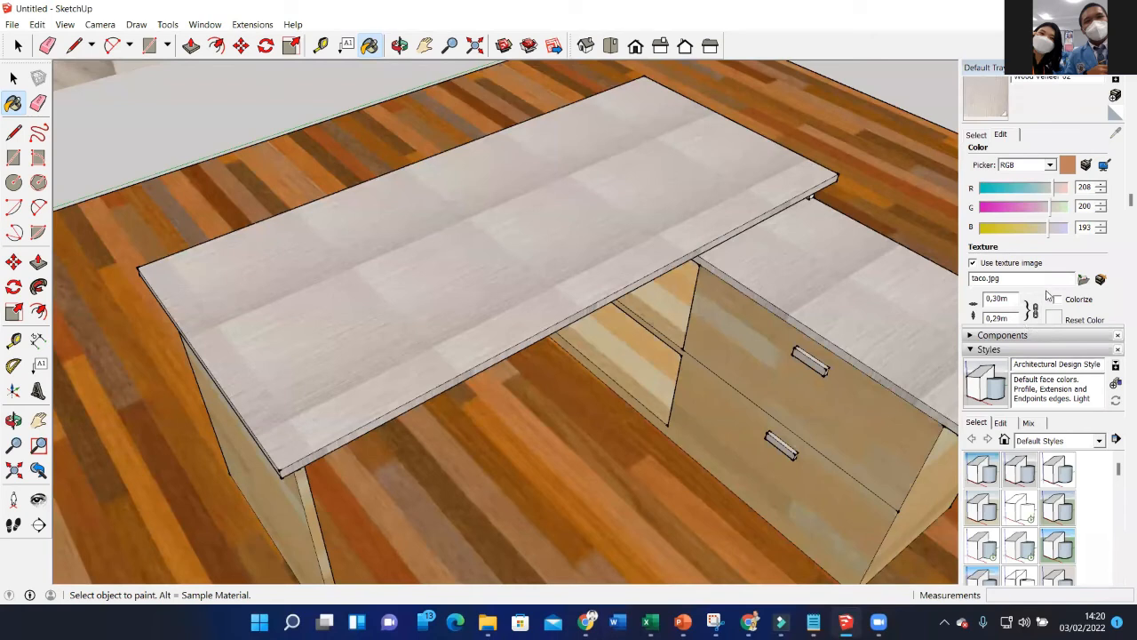
pyautogui.click(1006, 298)
pyautogui.doubleClick(999, 302)
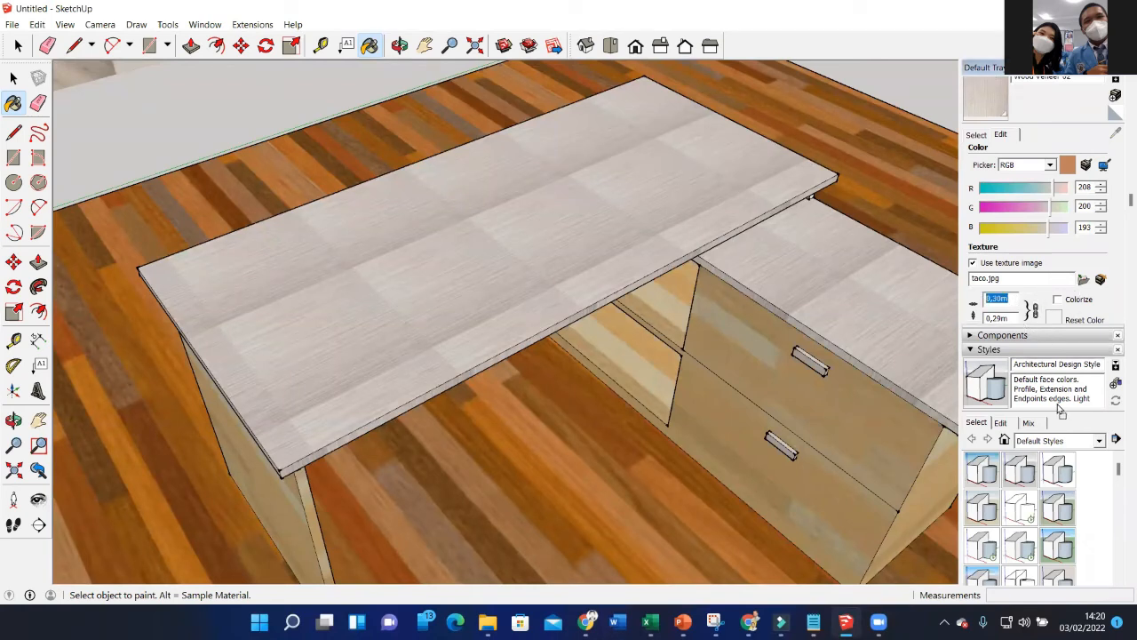
pyautogui.moveTo(1038, 325); pyautogui.dragTo(1057, 407)
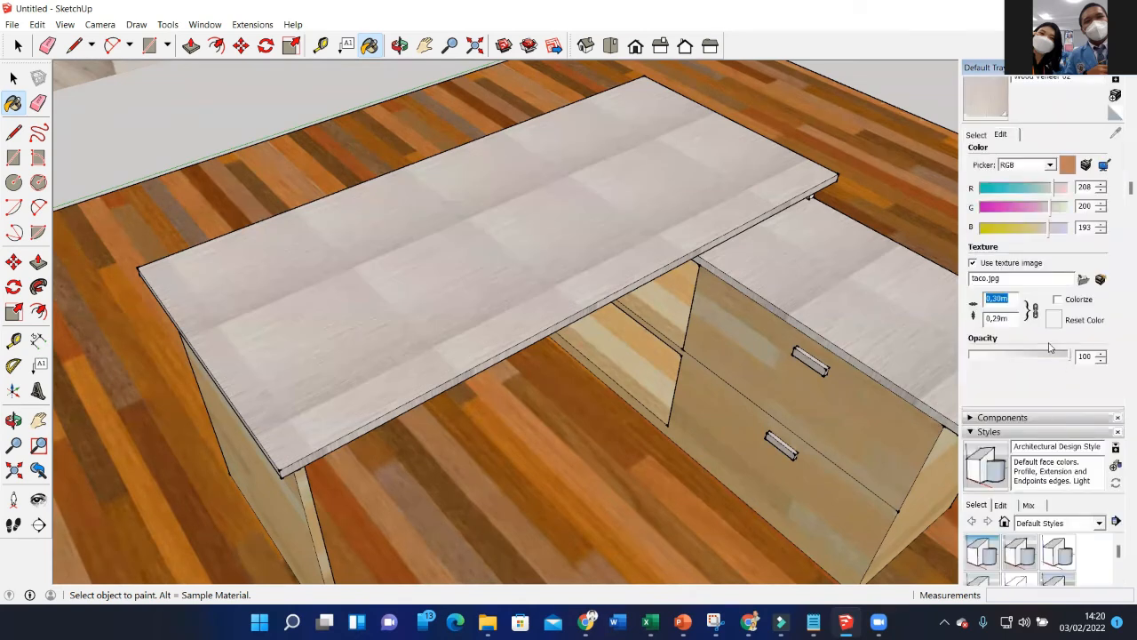
pyautogui.click(993, 299)
pyautogui.click(1000, 317)
pyautogui.moveTo(1012, 298); pyautogui.dragTo(959, 297)
pyautogui.write('0,5')
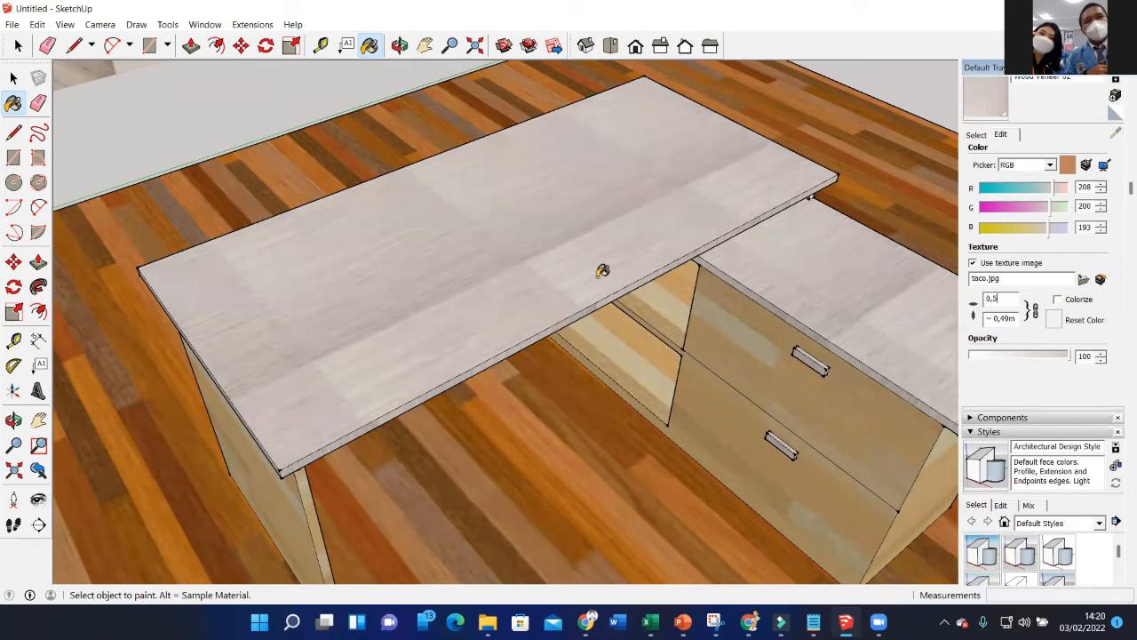
# Enlarge the taco texture to a width of 1 m and check it on the whole desk.
pyautogui.moveTo(1000, 297); pyautogui.dragTo(972, 306)
pyautogui.write('1')
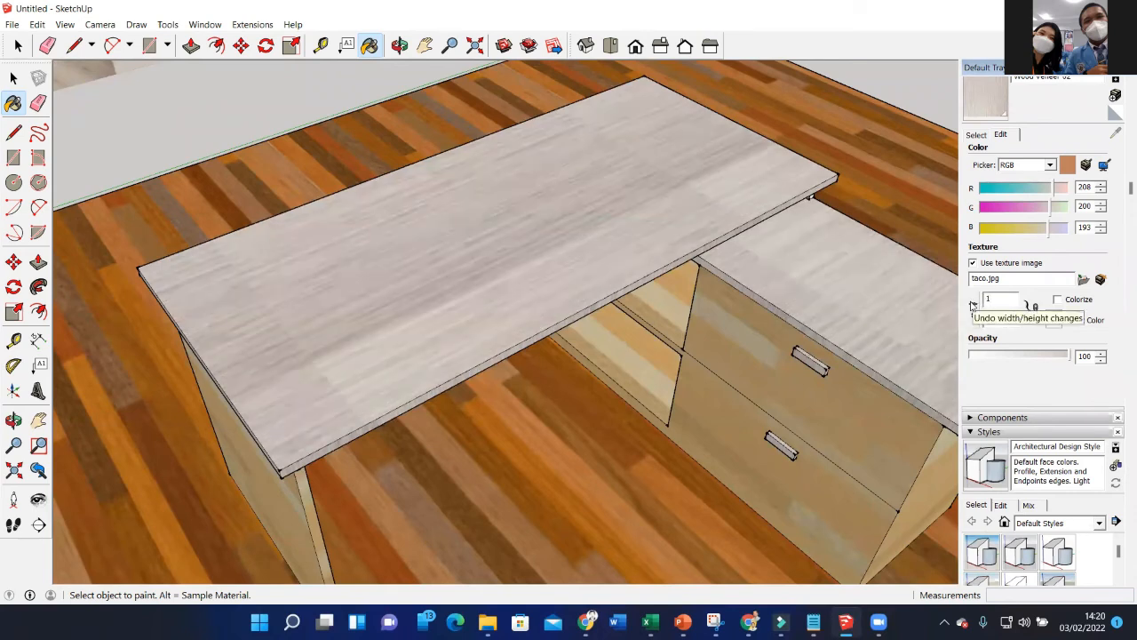
pyautogui.scroll(-4, 571, 310)
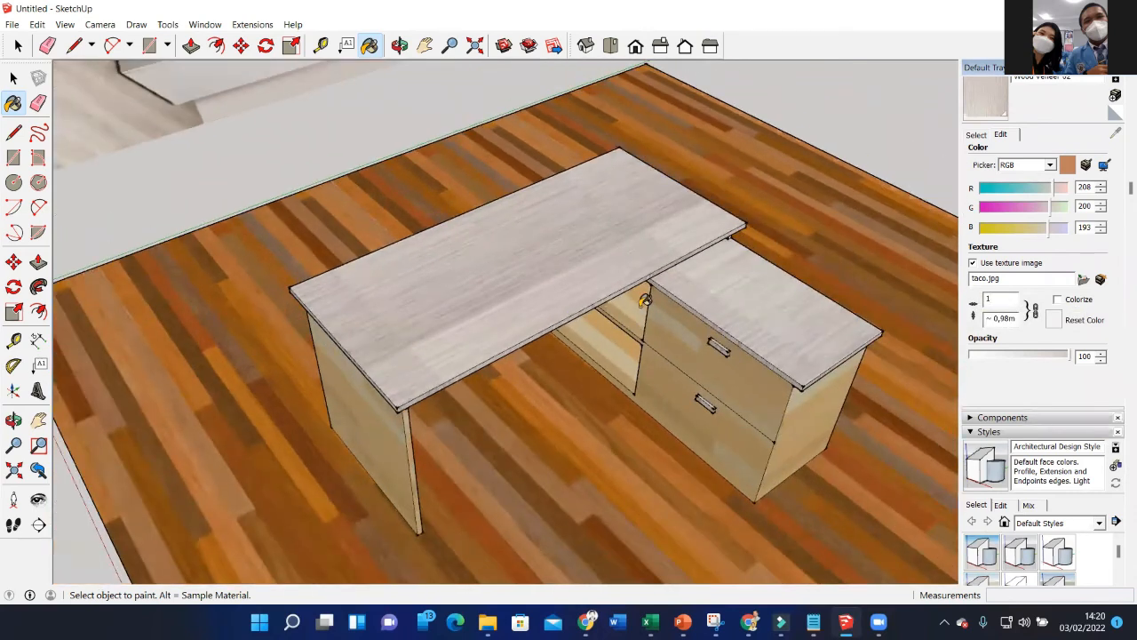
pyautogui.scroll(1, 645, 300)
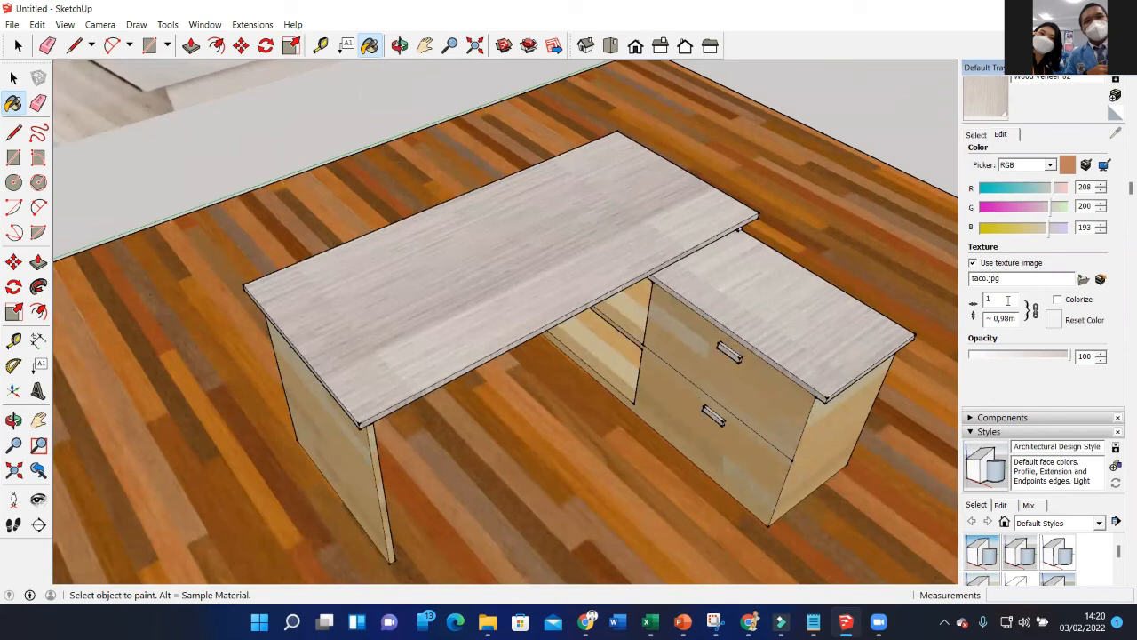
# Try texture widths of 1,5, 2 and 1,8 m on the desktop, return to 1 m and leave the painting tool.
pyautogui.moveTo(1009, 299); pyautogui.dragTo(963, 302)
pyautogui.write('1,5')
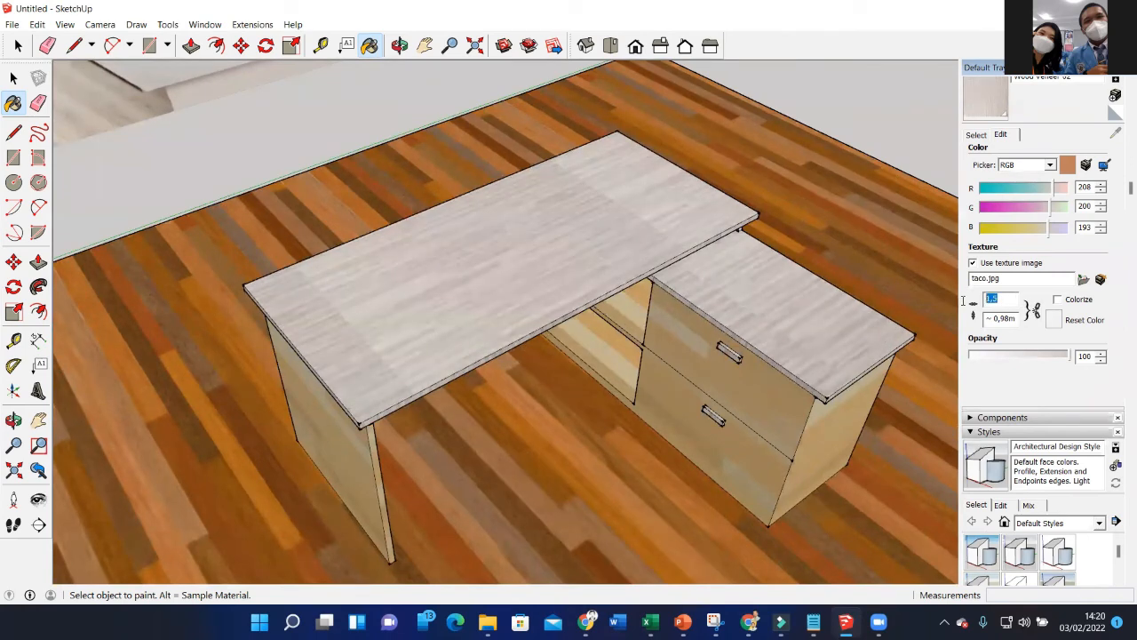
pyautogui.write('2')
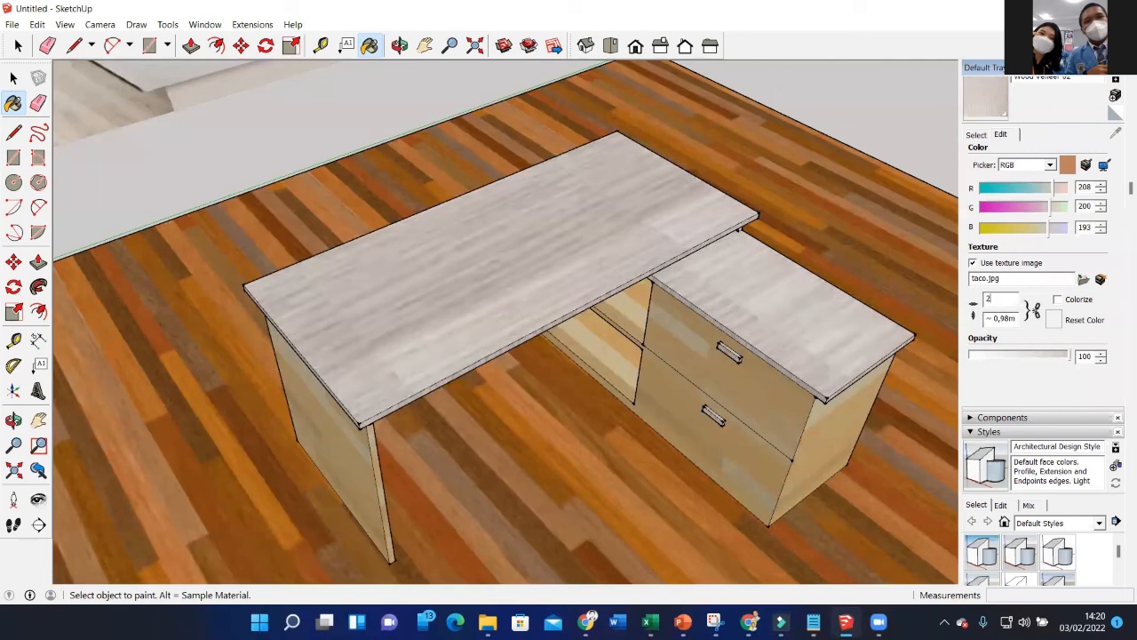
pyautogui.press('Return')
pyautogui.write('1,8')
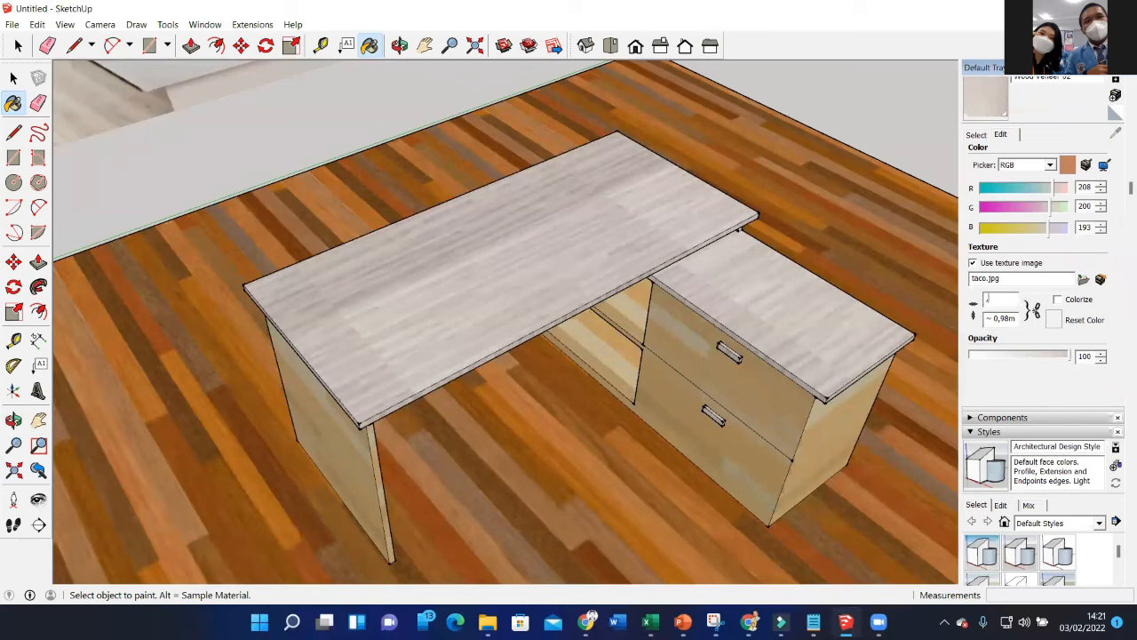
pyautogui.write('1')
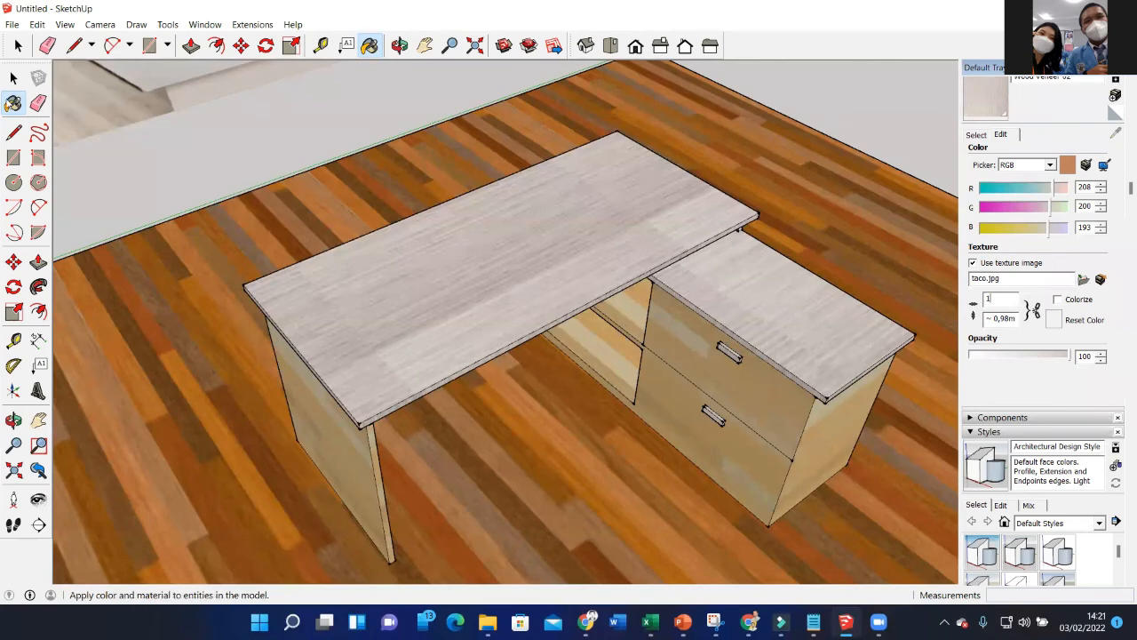
pyautogui.click(14, 79)
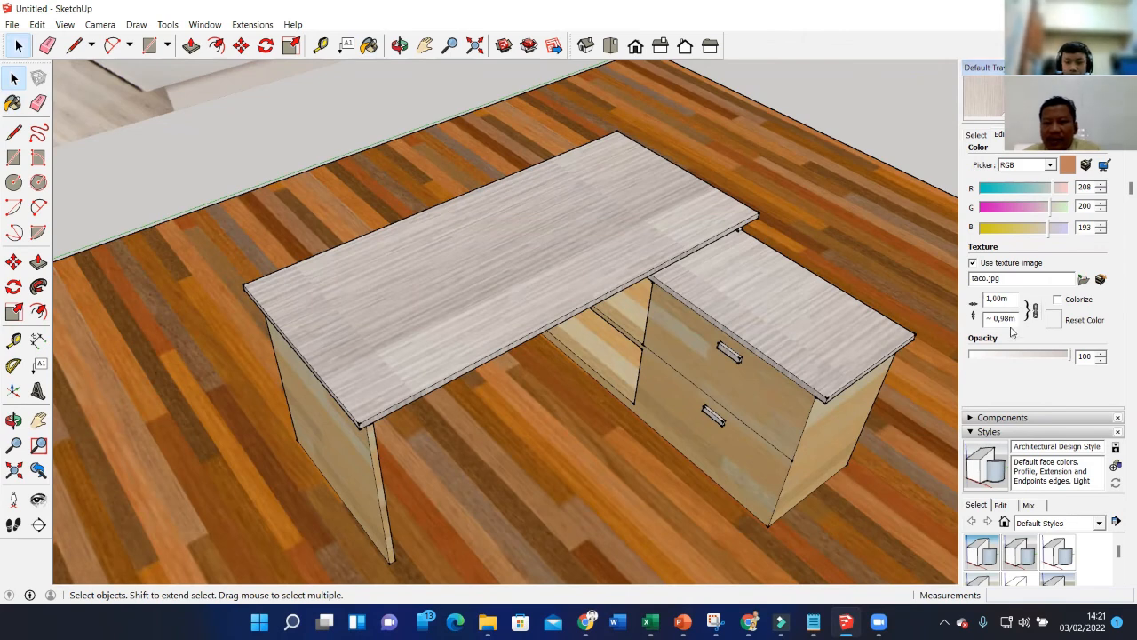
# Set the texture height to 2 m with the proportions locked, and toggle the aspect ratio lock off and on.
pyautogui.moveTo(1018, 320); pyautogui.dragTo(955, 327)
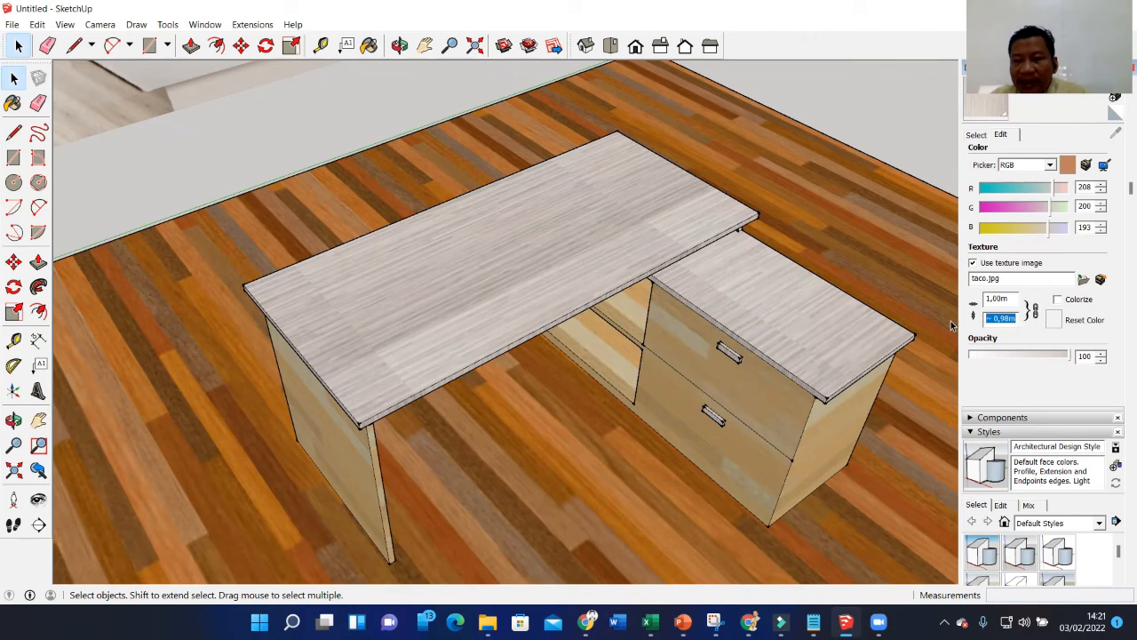
pyautogui.write('2')
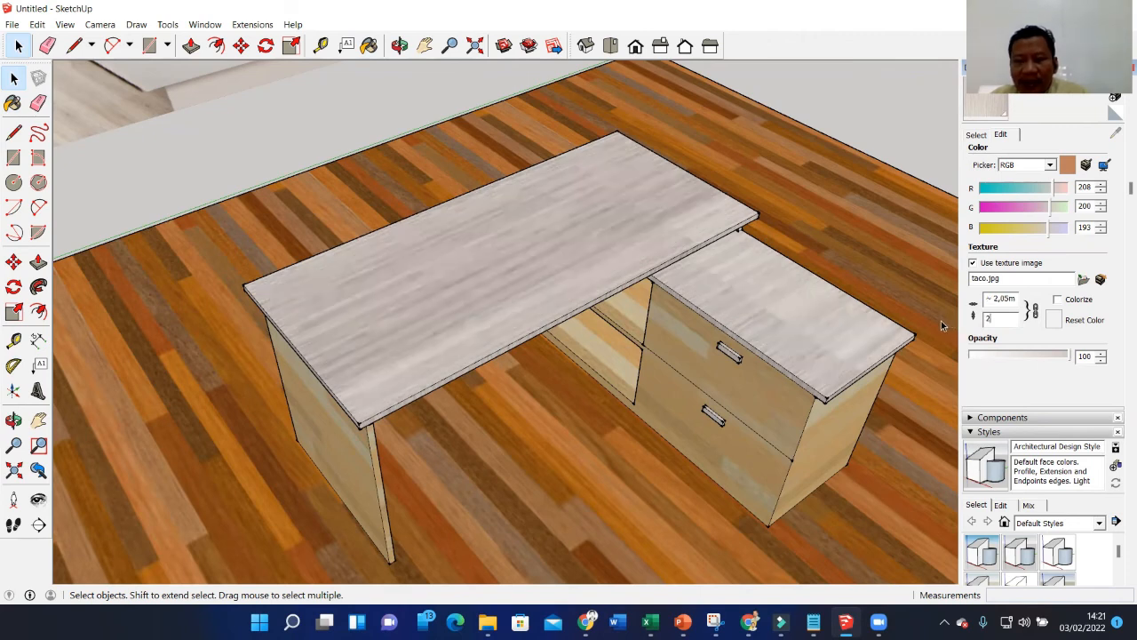
pyautogui.doubleClick(1001, 321)
pyautogui.click(1032, 311)
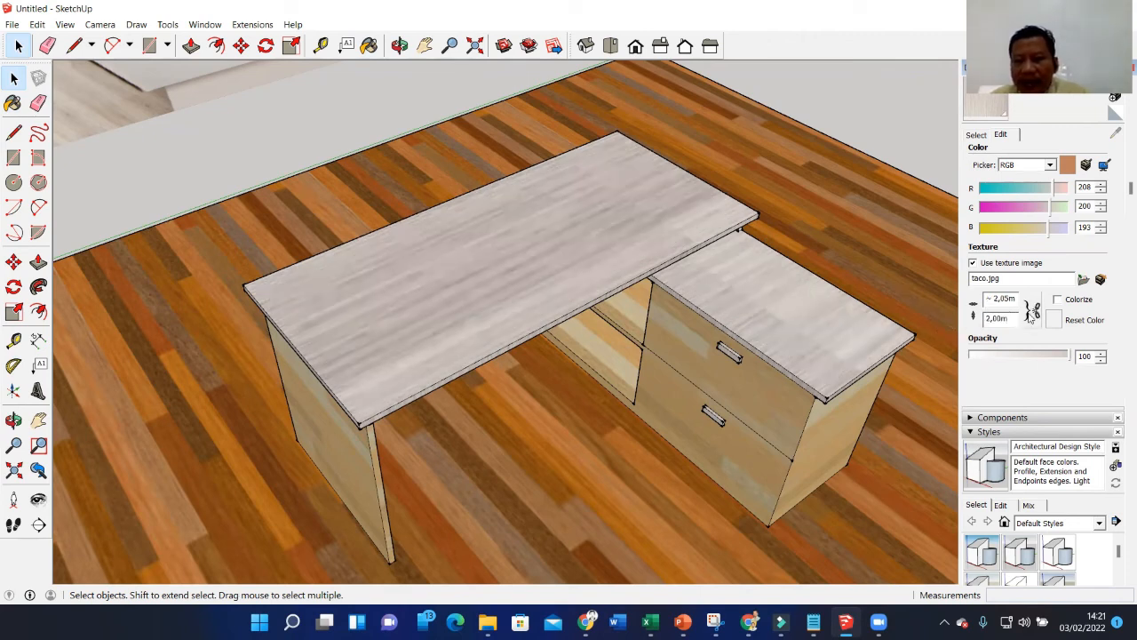
pyautogui.doubleClick(1002, 298)
pyautogui.click(1032, 311)
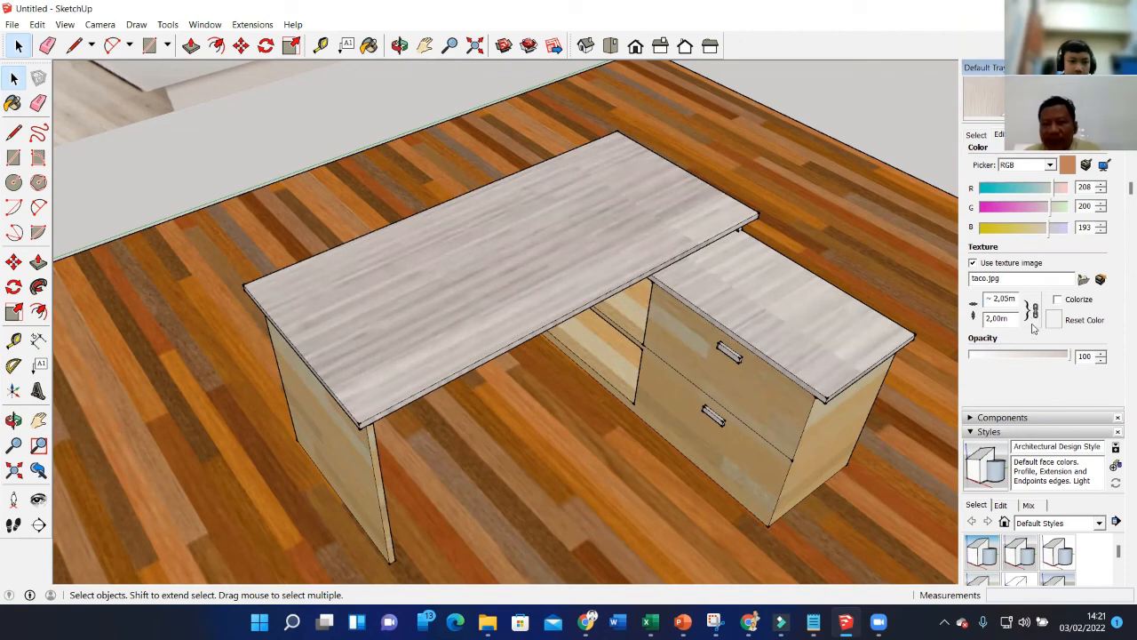
# Set the texture width to 1 m, unlock its aspect ratio and set the height to 2,00 m.
pyautogui.doubleClick(1001, 299)
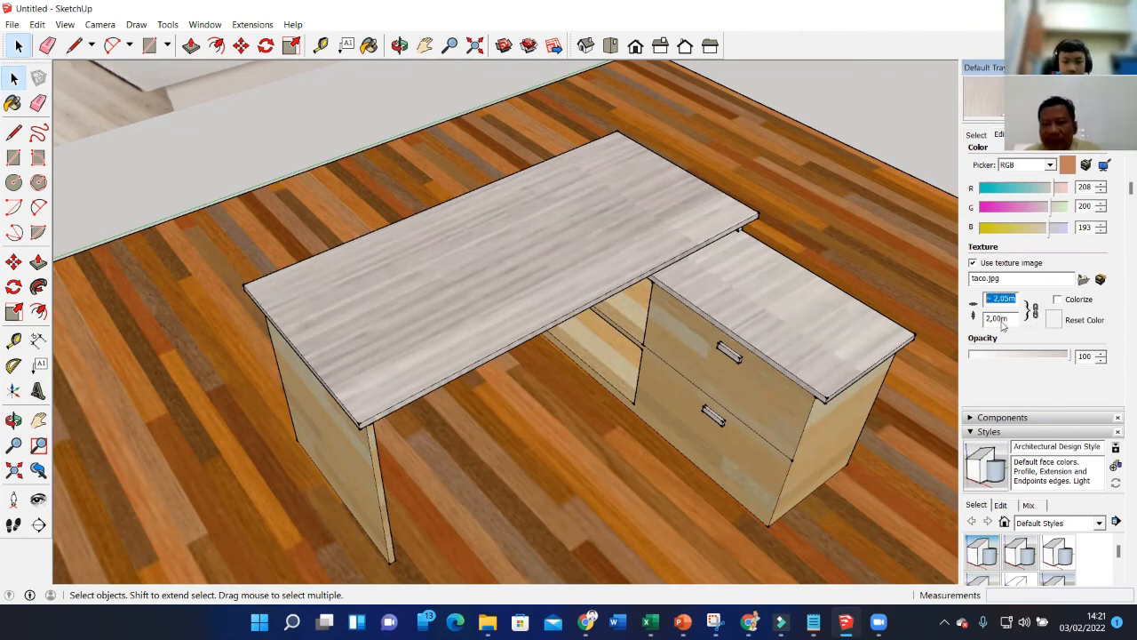
pyautogui.write('1')
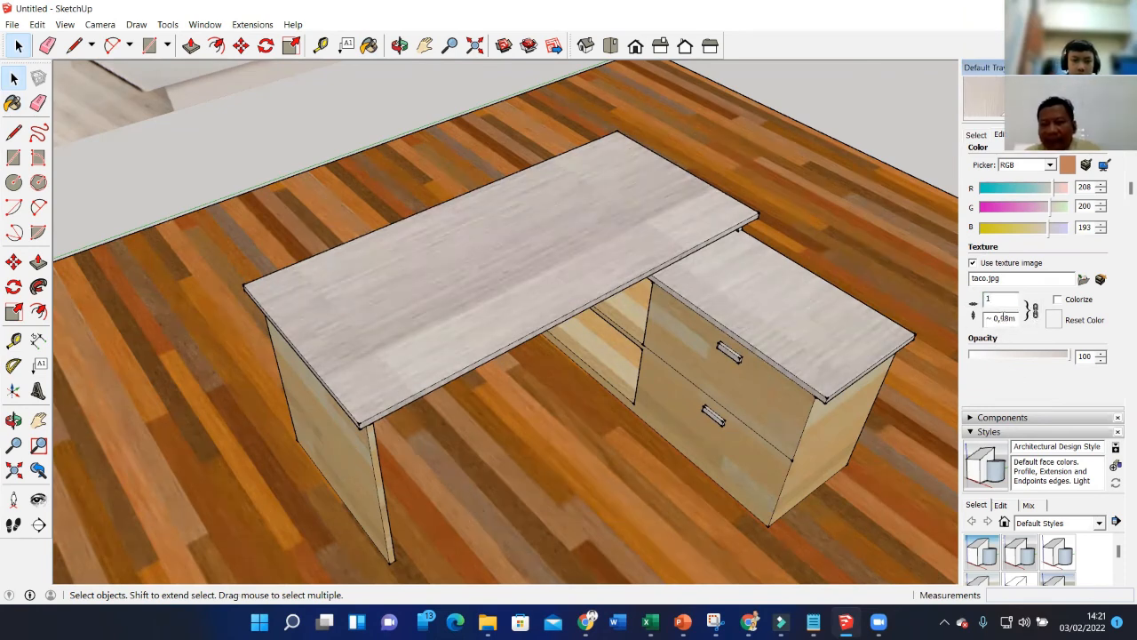
pyautogui.press('Return')
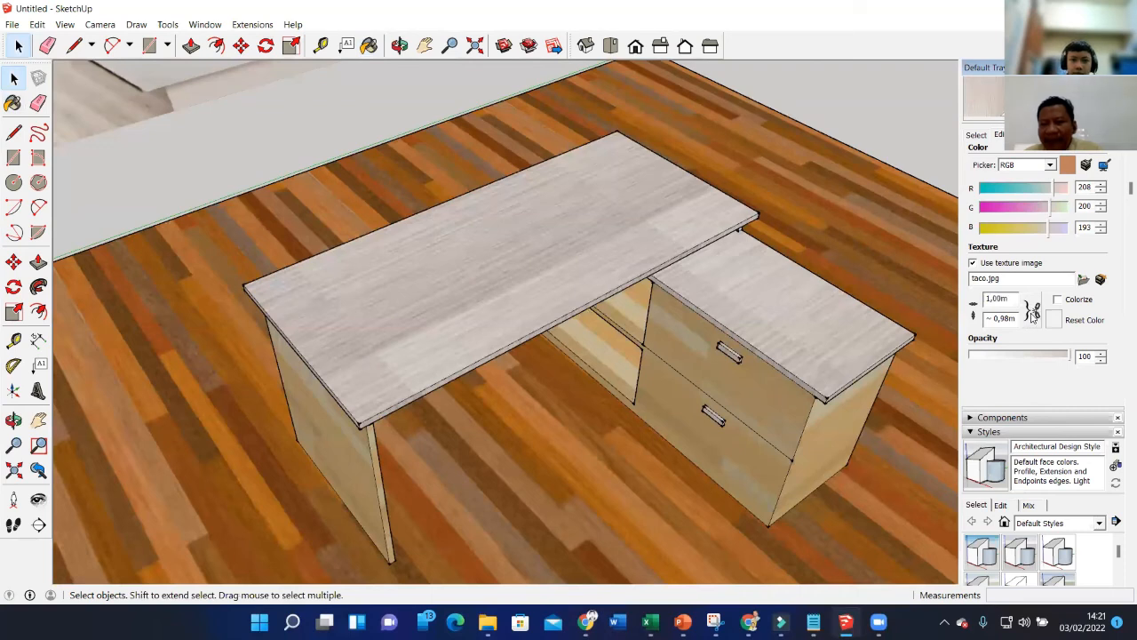
pyautogui.click(1009, 303)
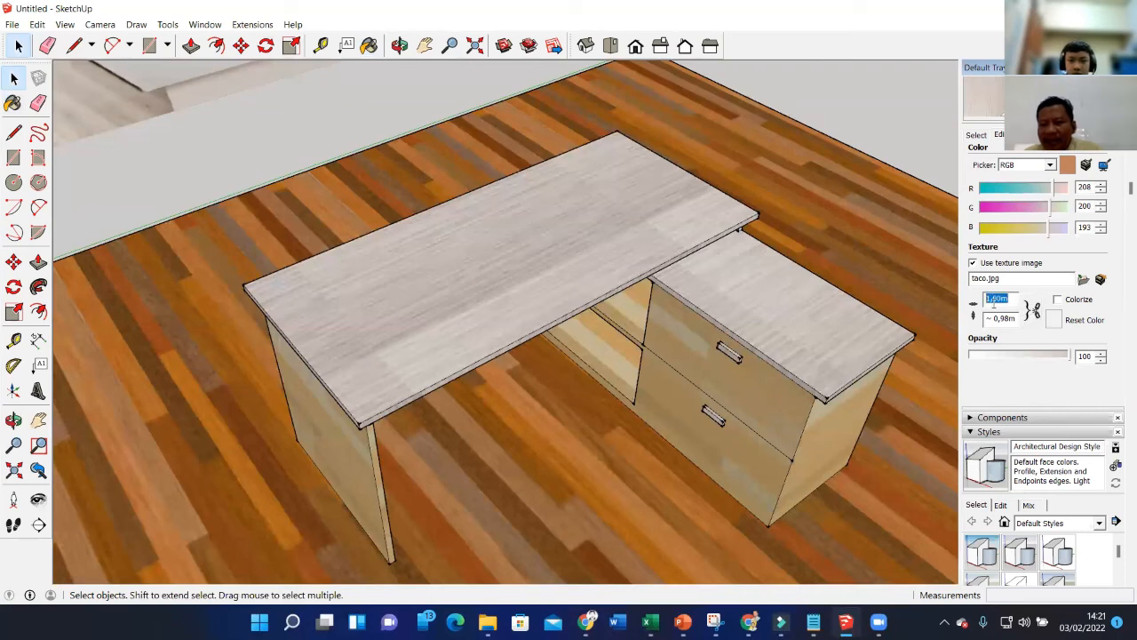
pyautogui.click(1011, 318)
pyautogui.write('2,00m')
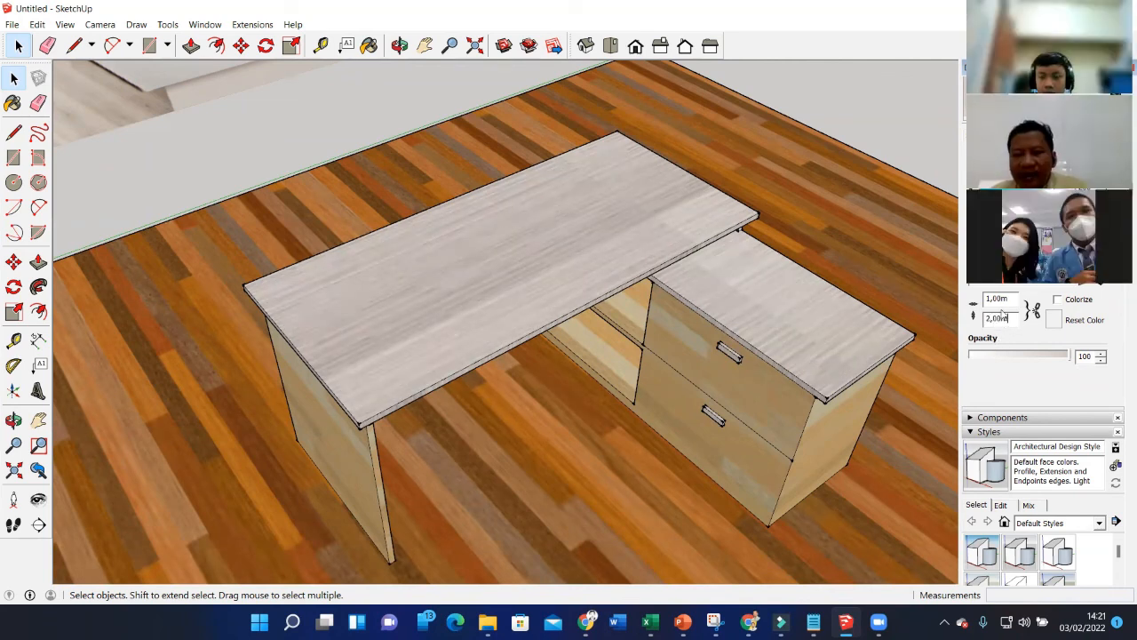
# Leave the Wood Veneer 02 texture settings and bring back the Wood material collection.
pyautogui.scroll(-4, 722, 373)
pyautogui.moveTo(716, 382); pyautogui.dragTo(681, 342, button='middle')
pyautogui.scroll(2, 1010, 263)
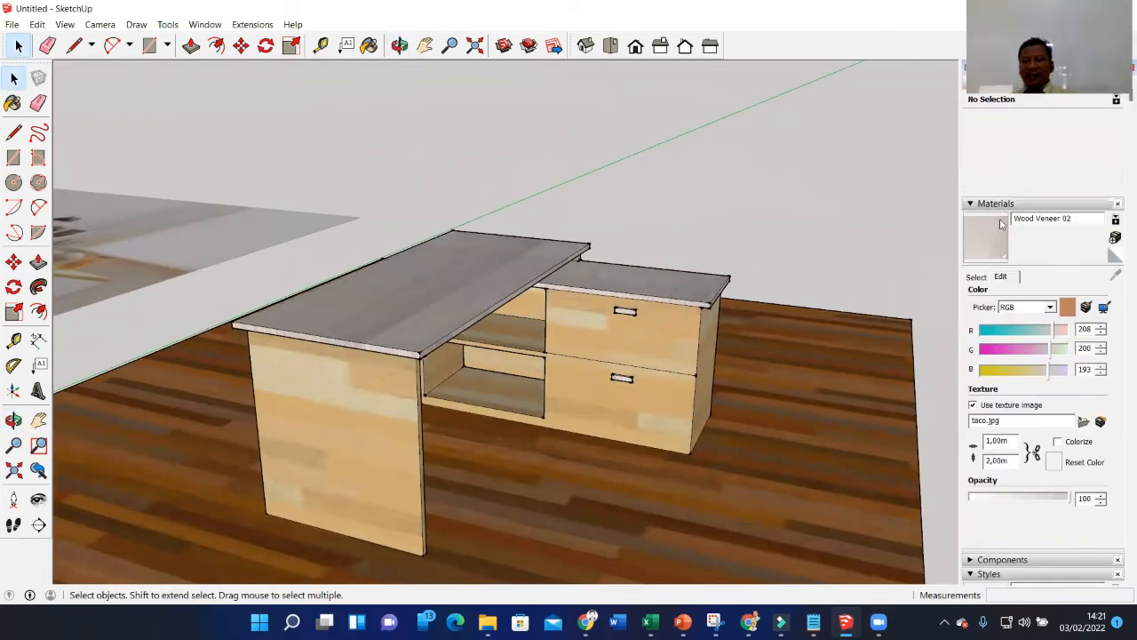
pyautogui.click(976, 276)
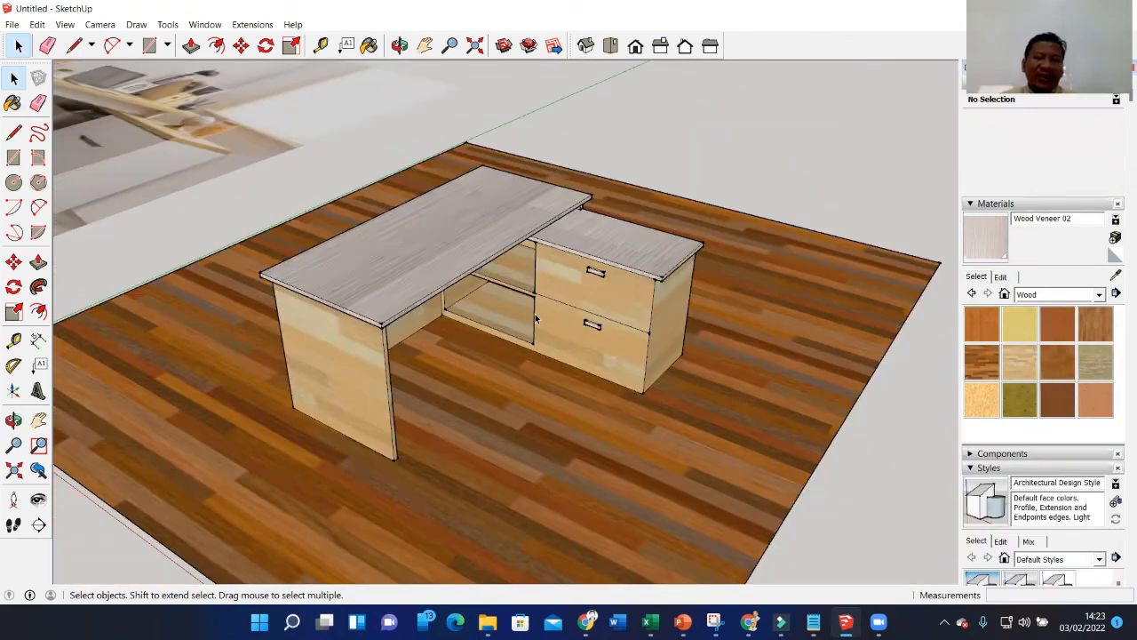
# Examine the textured desk, its open shelves and drawers from several angles beside the reference photo.
pyautogui.scroll(-5, 656, 286)
pyautogui.keyDown('shift'); pyautogui.moveTo(507, 325); pyautogui.dragTo(511, 399, button='middle'); pyautogui.keyUp('shift')
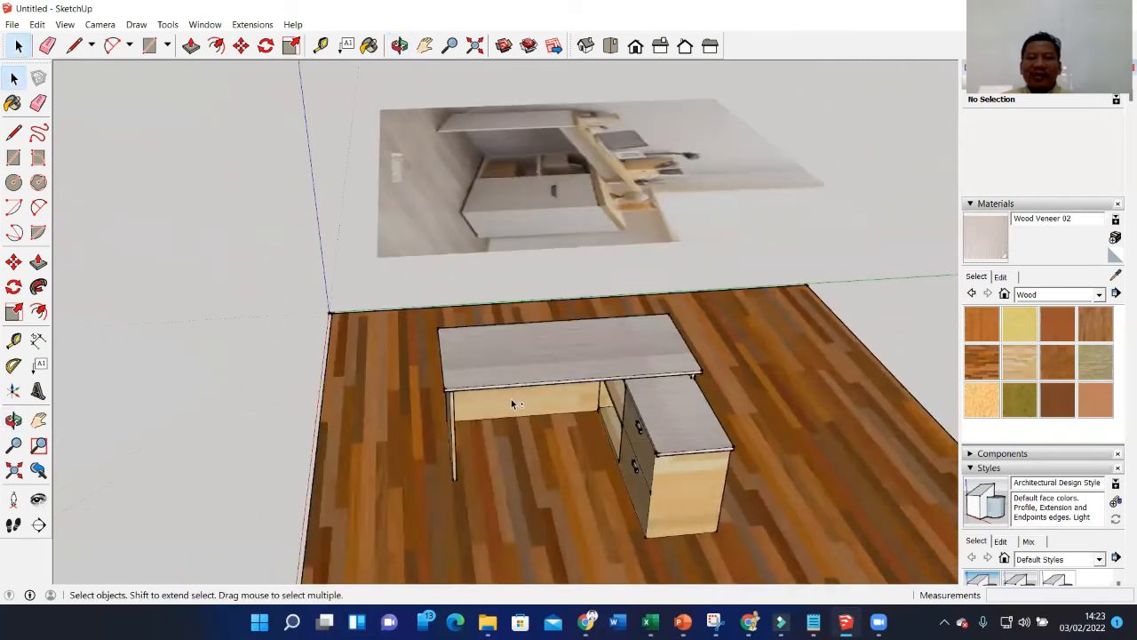
pyautogui.scroll(3, 578, 361)
pyautogui.moveTo(578, 362); pyautogui.dragTo(636, 346, button='middle')
pyautogui.scroll(4, 636, 344)
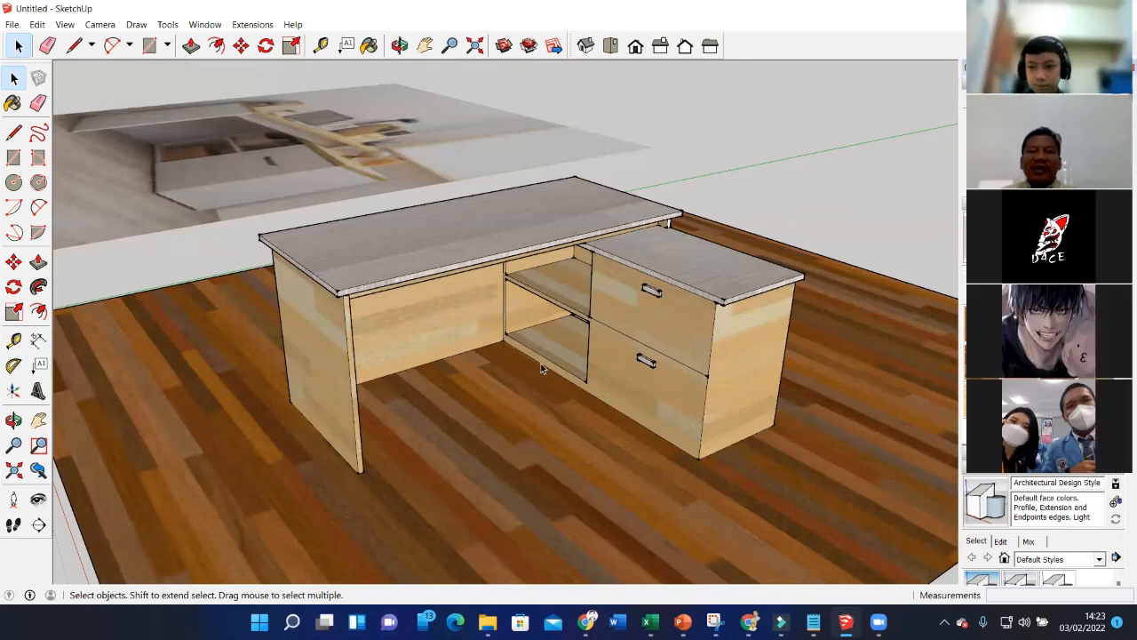
pyautogui.scroll(-5, 586, 325)
pyautogui.moveTo(594, 314)
pyautogui.mouseDown(button='middle')
pyautogui.moveTo(673, 361)
pyautogui.moveTo(453, 363)
pyautogui.moveTo(506, 351)
pyautogui.moveTo(774, 432)
pyautogui.moveTo(700, 353)
pyautogui.moveTo(483, 350)
pyautogui.moveTo(568, 367)
pyautogui.moveTo(575, 358)
pyautogui.moveTo(536, 258)
pyautogui.moveTo(553, 198)
pyautogui.mouseUp(button='middle')
pyautogui.scroll(3, 507, 333)
pyautogui.keyDown('shift'); pyautogui.moveTo(508, 332); pyautogui.dragTo(400, 335, button='middle'); pyautogui.keyUp('shift')
pyautogui.moveTo(471, 333); pyautogui.dragTo(533, 312, button='middle')
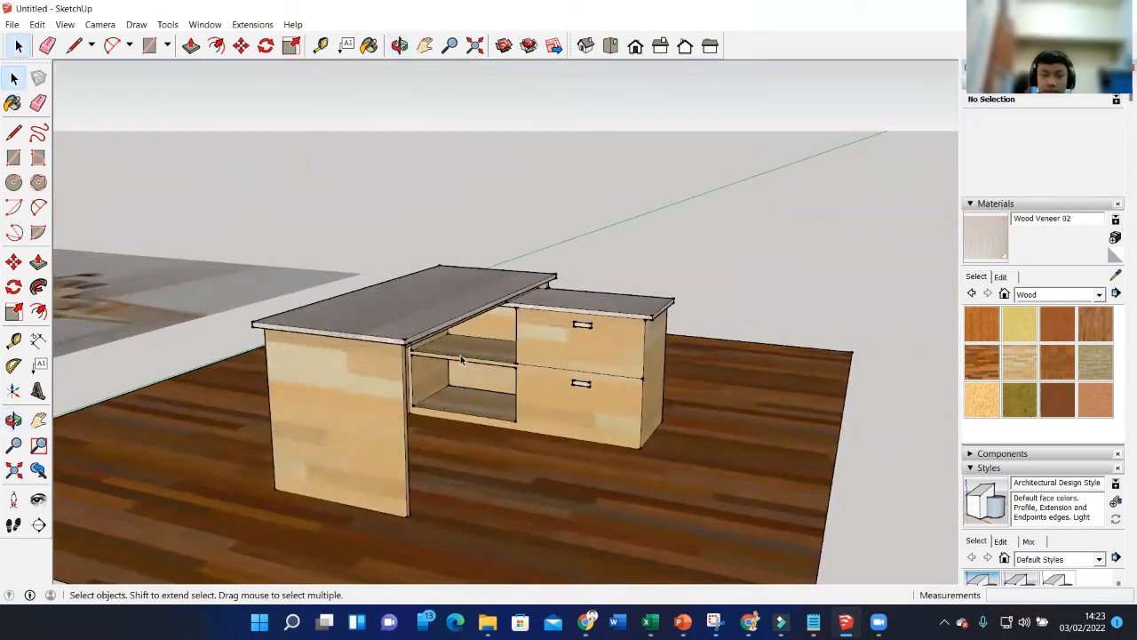
pyautogui.moveTo(517, 351); pyautogui.dragTo(554, 374, button='middle')
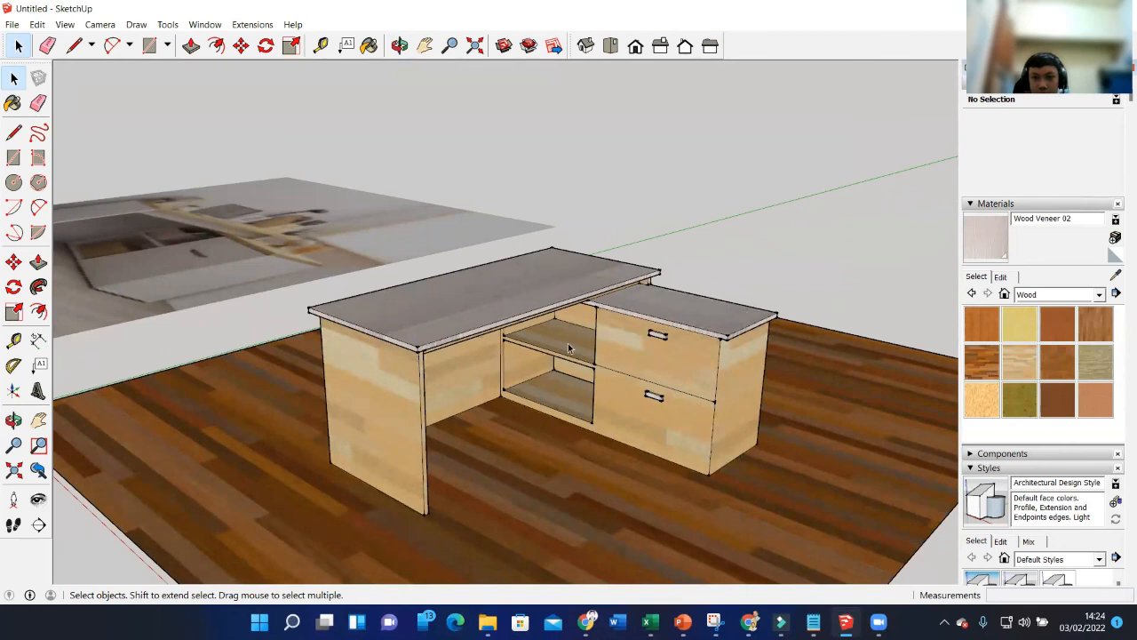
pyautogui.scroll(-3, 568, 349)
pyautogui.scroll(4, 569, 350)
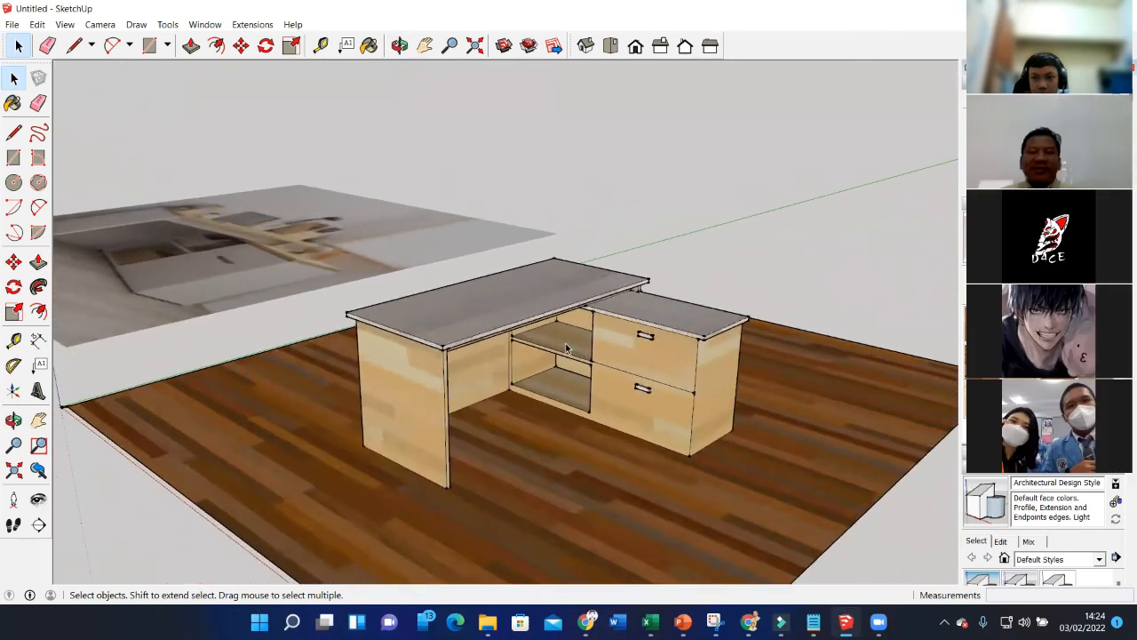